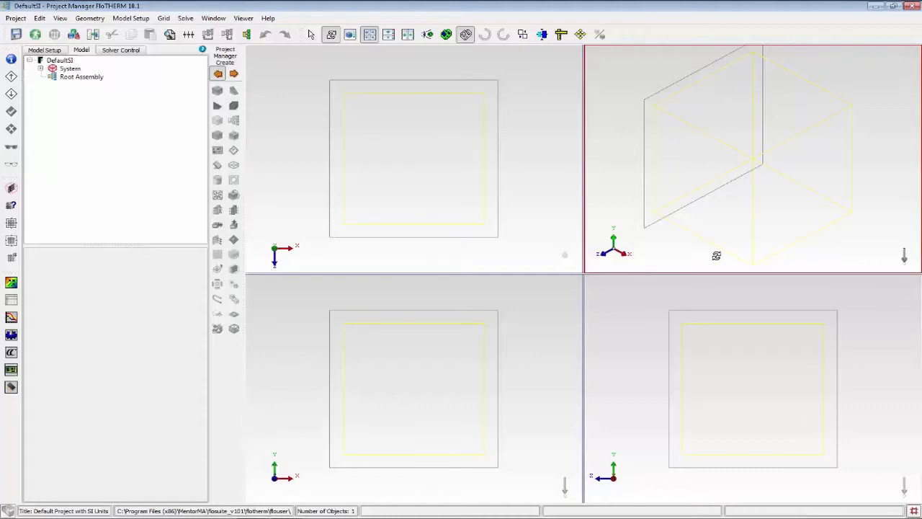
pyautogui.click(423, 209)
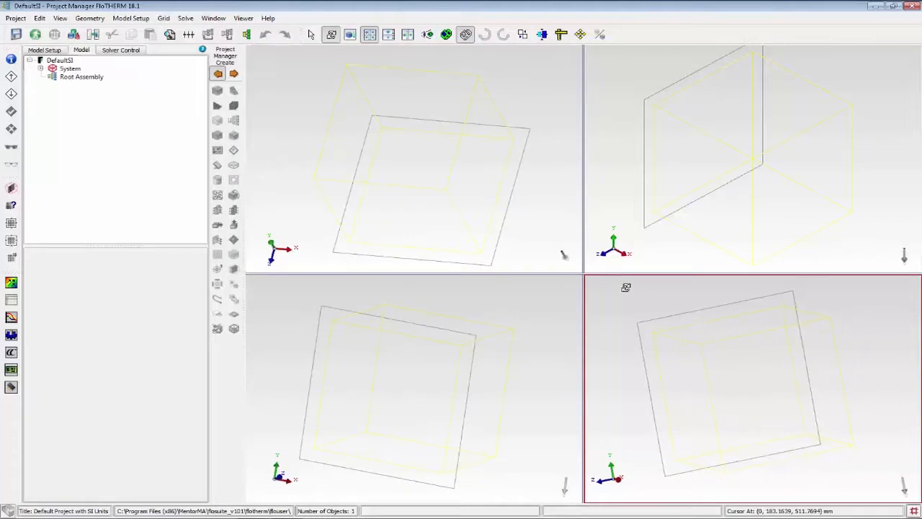
pyautogui.moveTo(697, 173); pyautogui.dragTo(714, 197)
pyautogui.press('a')
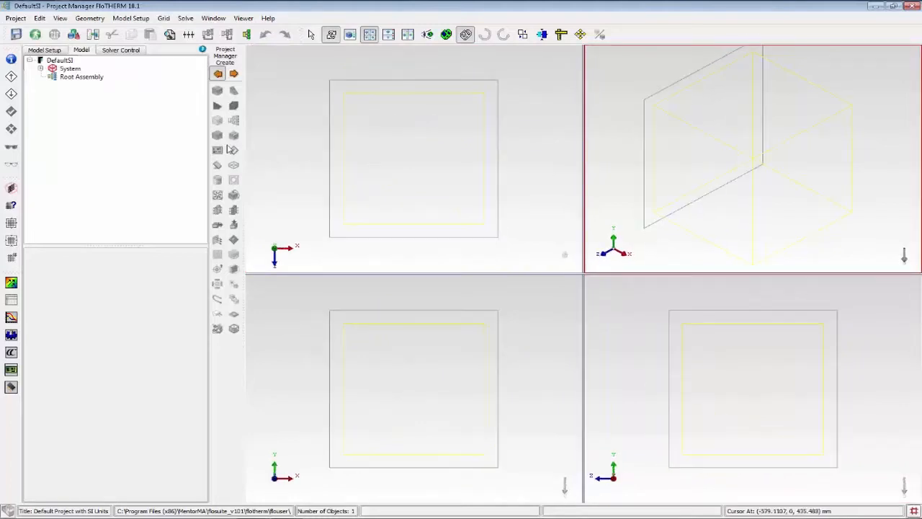
# Add a cuboid to the Root Assembly and display the geometry as shaded solids, ready for selecting and editing.
pyautogui.click(80, 79)
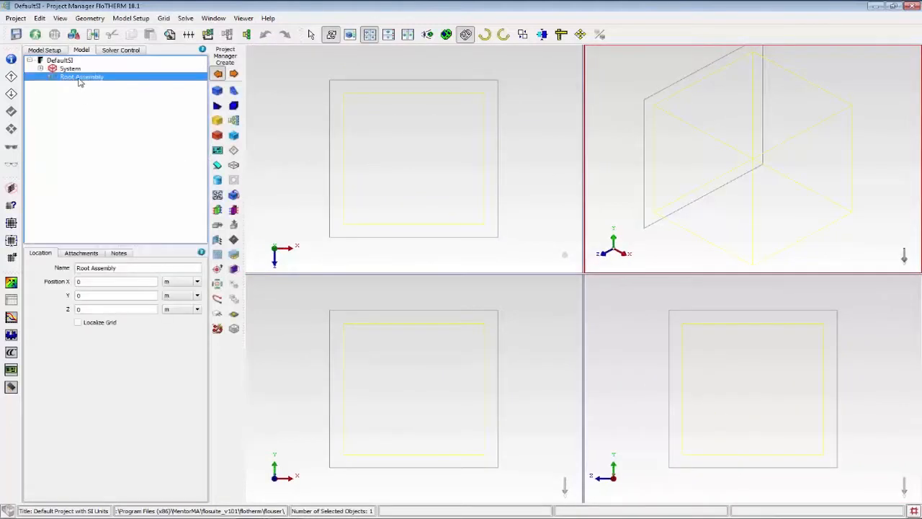
pyautogui.click(217, 91)
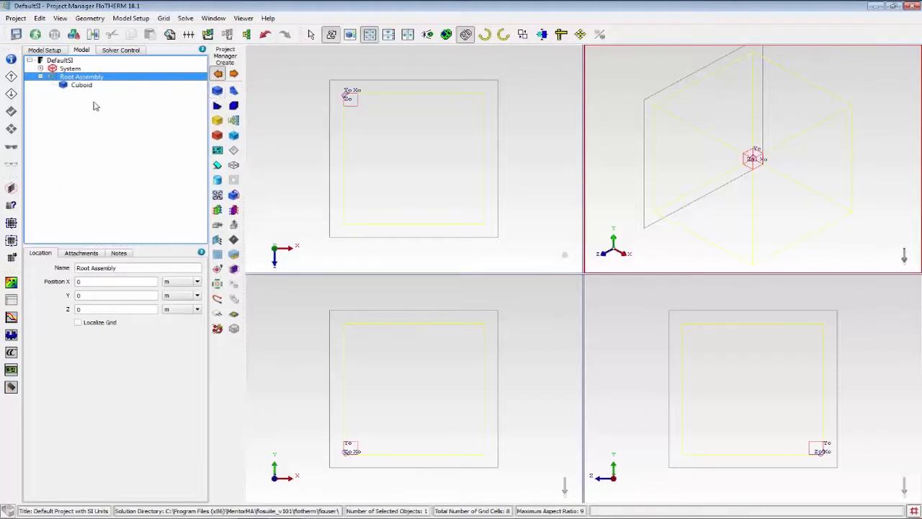
pyautogui.click(77, 85)
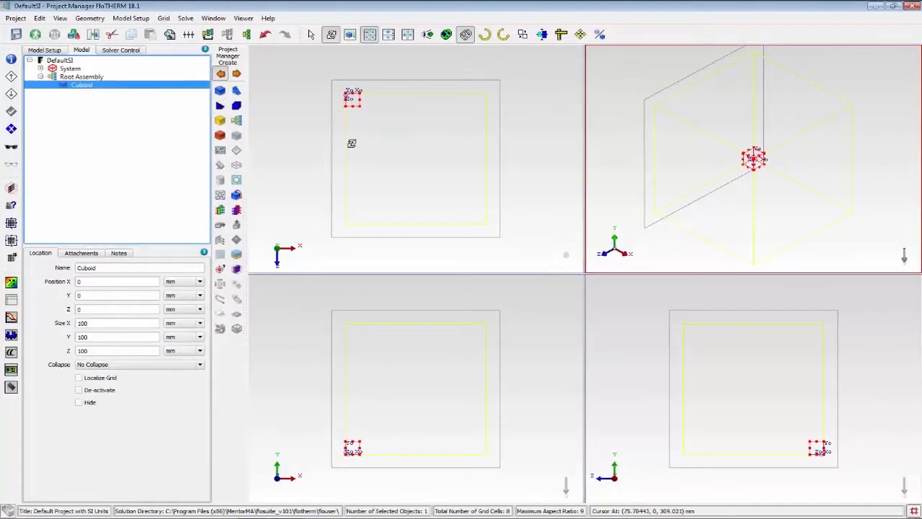
pyautogui.click(446, 36)
pyautogui.click(310, 35)
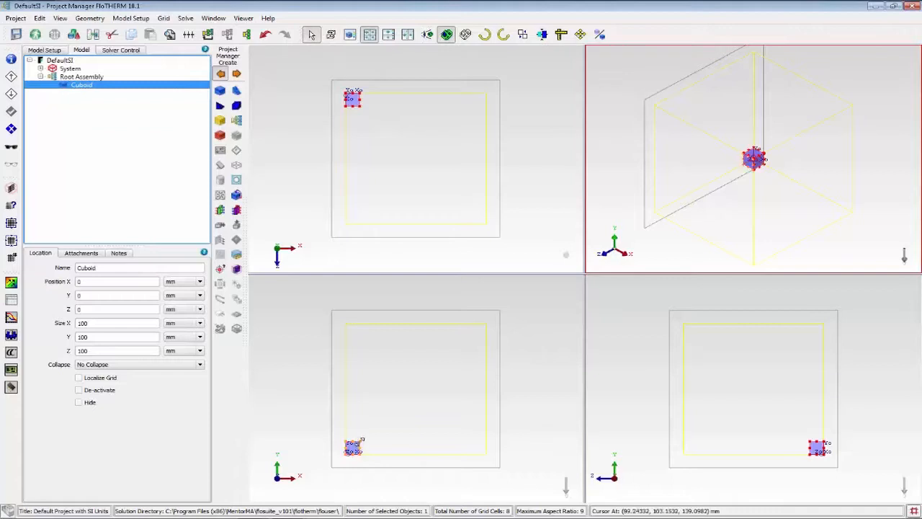
# Reposition the cuboid inside the domain, resize it to about 616 × 364 × 100 mm, and attach Copper (Pure) as its material.
pyautogui.moveTo(361, 440); pyautogui.dragTo(427, 389)
pyautogui.moveTo(428, 107); pyautogui.dragTo(430, 129)
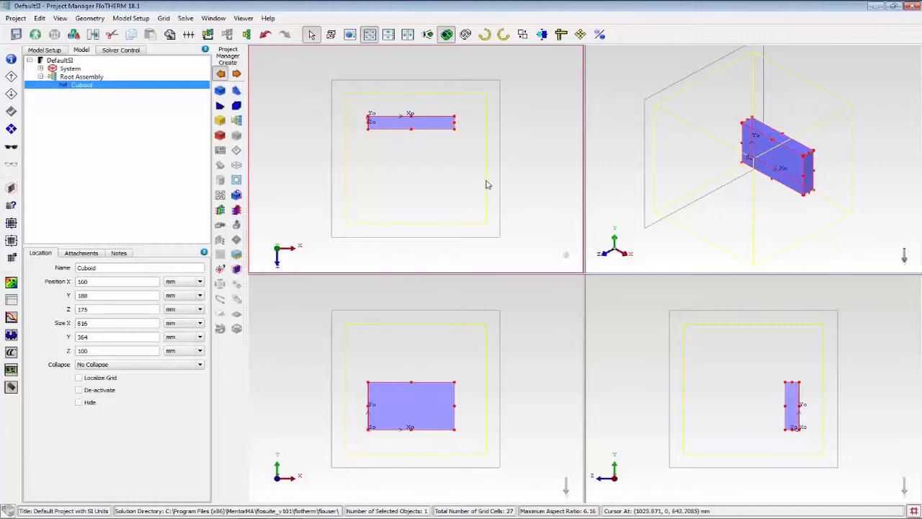
pyautogui.click(89, 253)
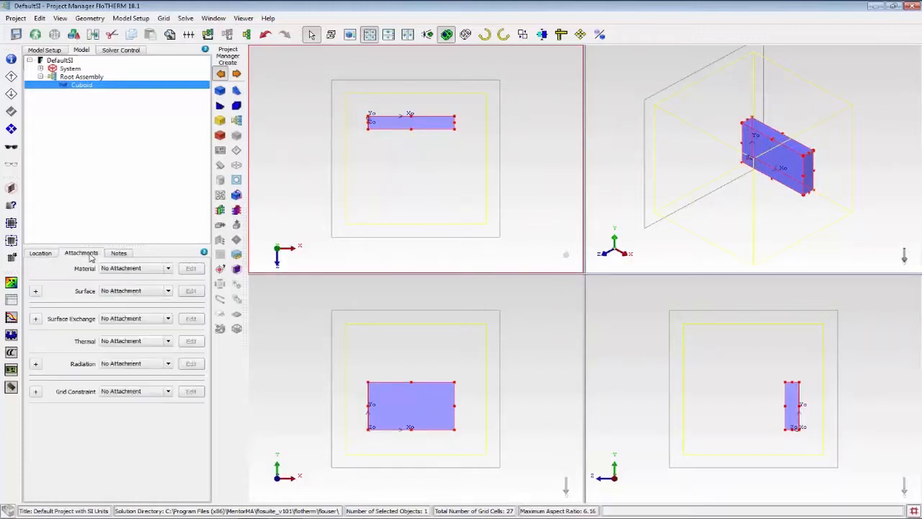
pyautogui.click(152, 271)
pyautogui.click(144, 307)
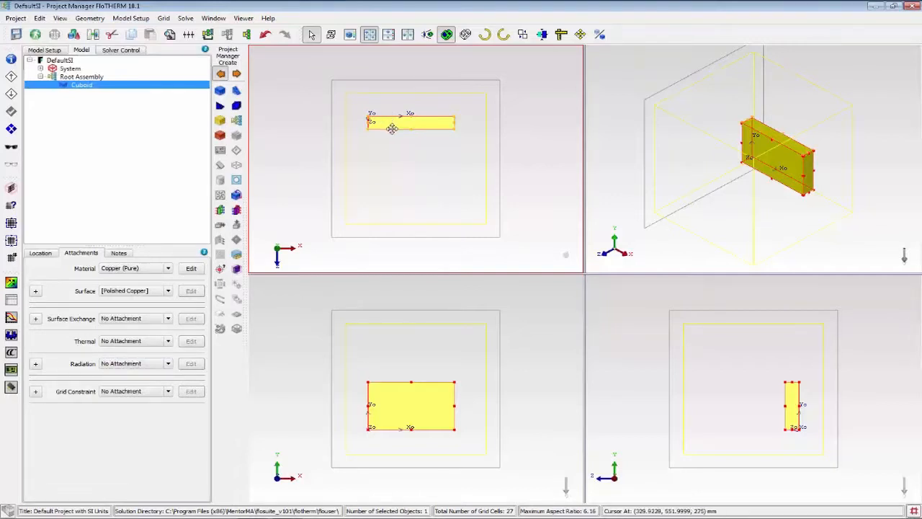
# Pattern the copper cuboid diagonally in the XZ plane to make four offset copies, and inspect the result from other angles.
pyautogui.keyDown('ctrl'); pyautogui.moveTo(391, 127); pyautogui.dragTo(431, 158); pyautogui.keyUp('ctrl')
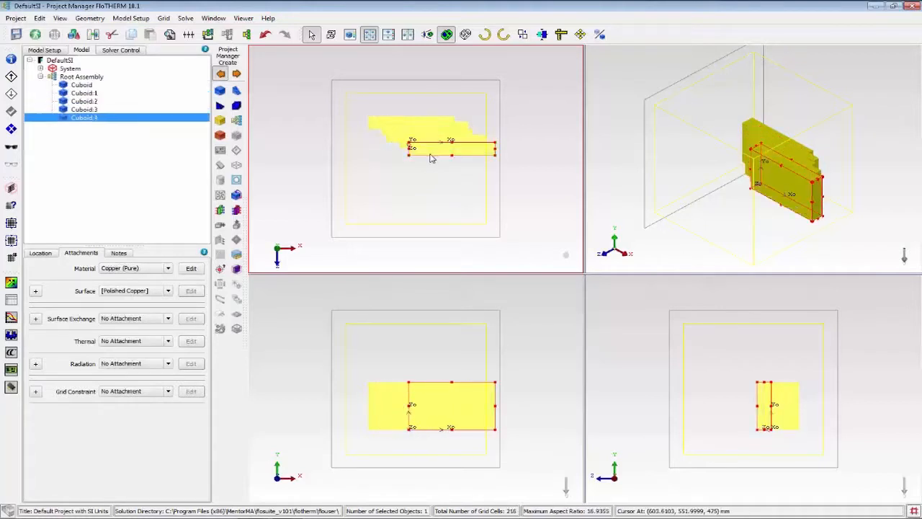
pyautogui.click(422, 201)
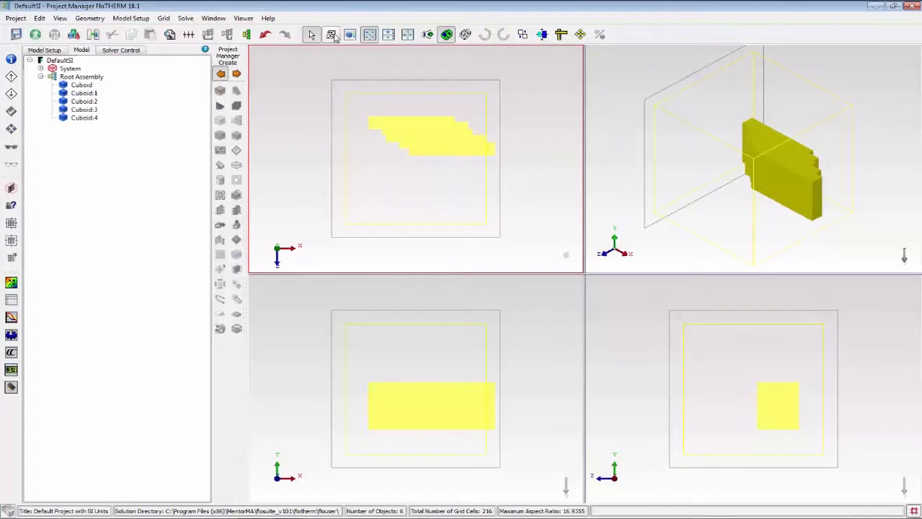
pyautogui.click(333, 36)
pyautogui.moveTo(453, 147); pyautogui.dragTo(493, 163)
pyautogui.moveTo(732, 163); pyautogui.dragTo(694, 185)
# Delete all five cuboids from the Root Assembly.
pyautogui.click(85, 85)
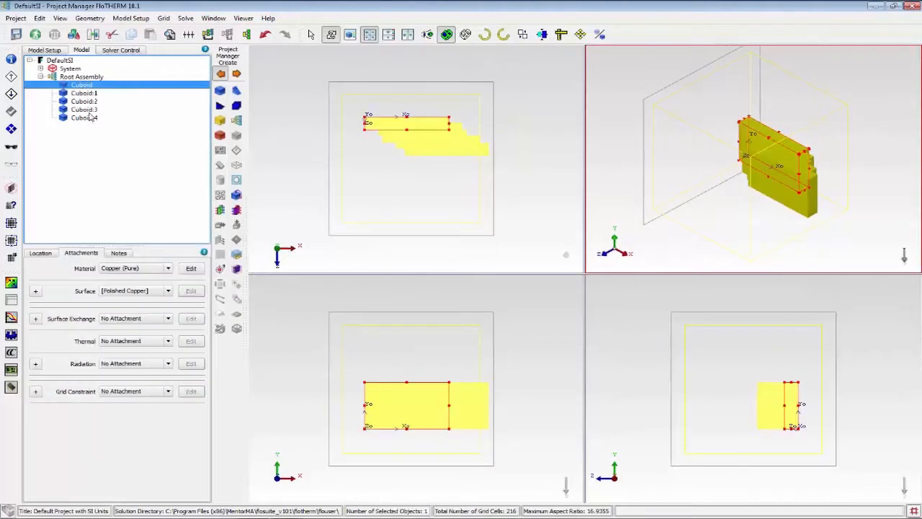
pyautogui.keyDown('shift'); pyautogui.click(85, 118); pyautogui.keyUp('shift')
pyautogui.press('Delete')
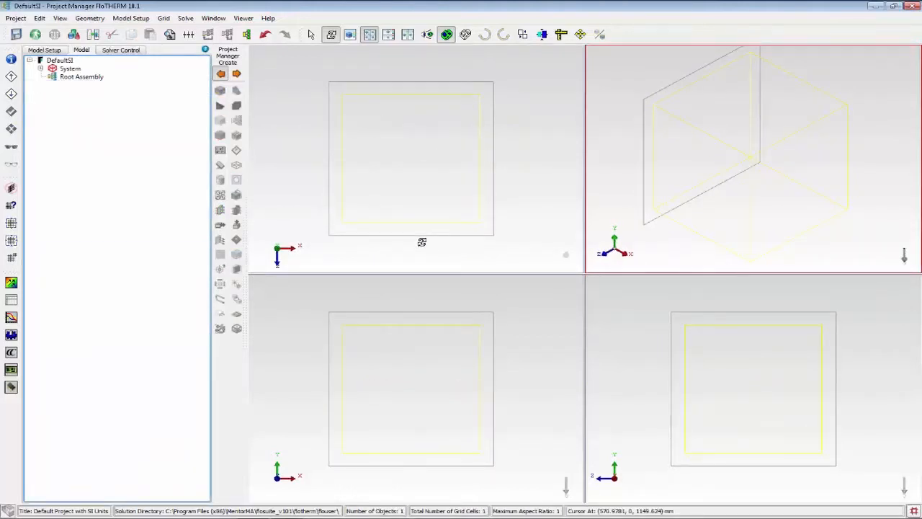
# Open FloEDA Bridge for the Root Assembly and enlarge the board drawing area by narrowing the tree pane.
pyautogui.click(81, 76)
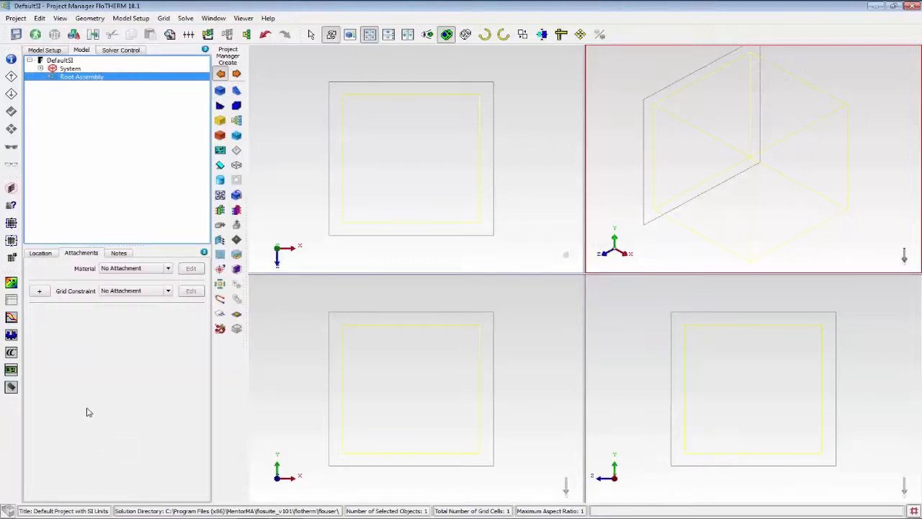
pyautogui.click(11, 370)
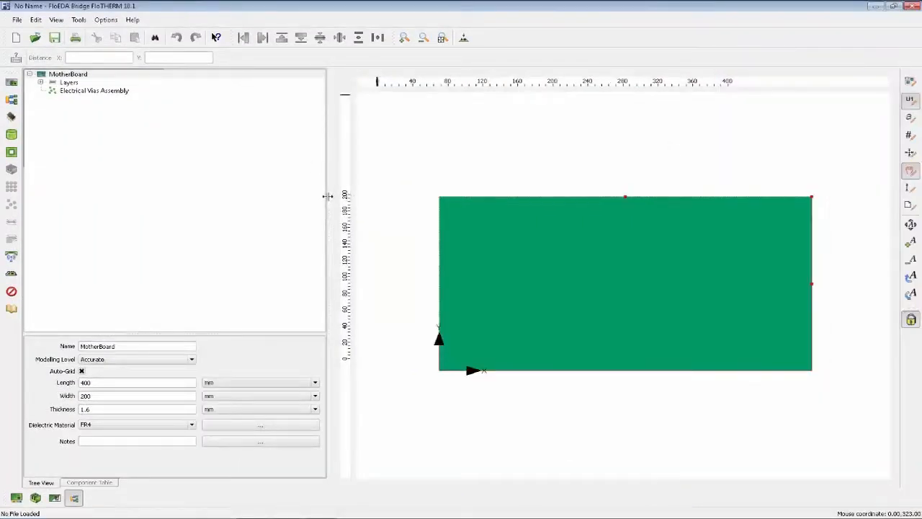
pyautogui.moveTo(328, 194); pyautogui.dragTo(270, 192)
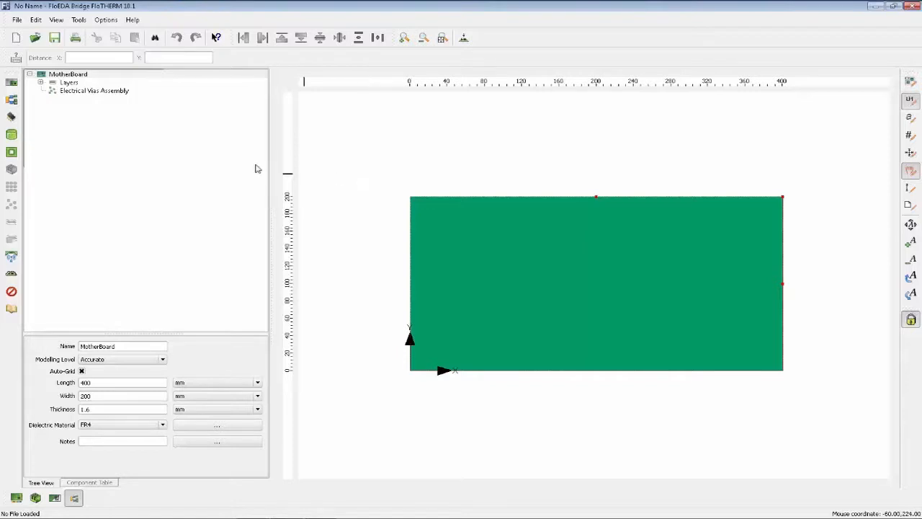
# Import the DxTopLevel.pcb board design, dismissing the component library selection.
pyautogui.click(17, 20)
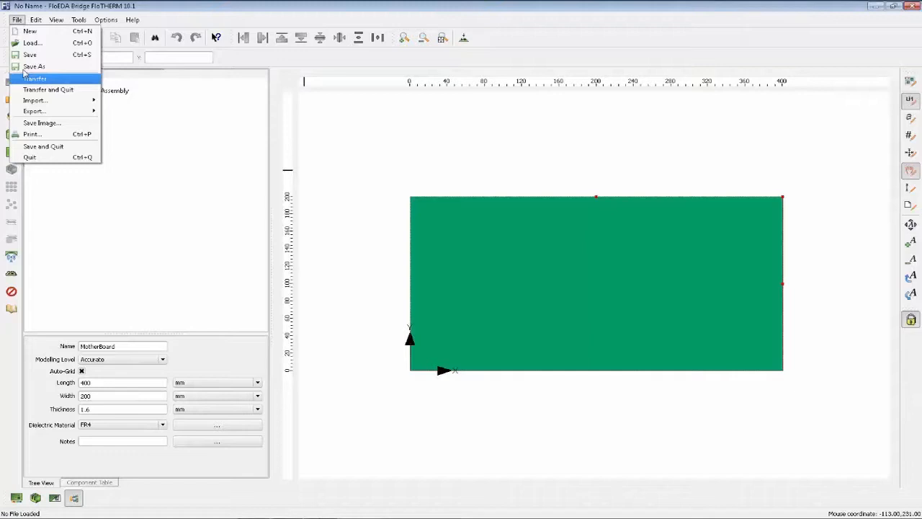
pyautogui.moveTo(36, 100)
pyautogui.click(173, 102)
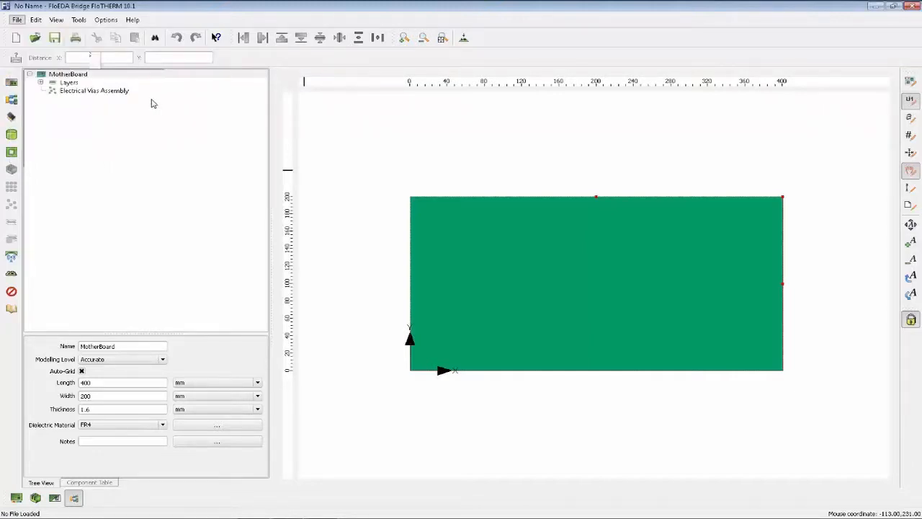
pyautogui.doubleClick(162, 104)
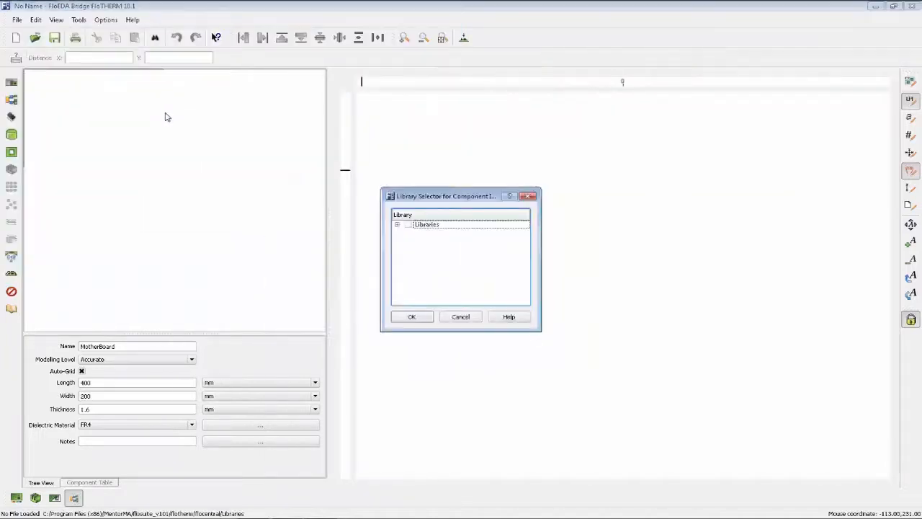
pyautogui.click(465, 317)
pyautogui.click(486, 311)
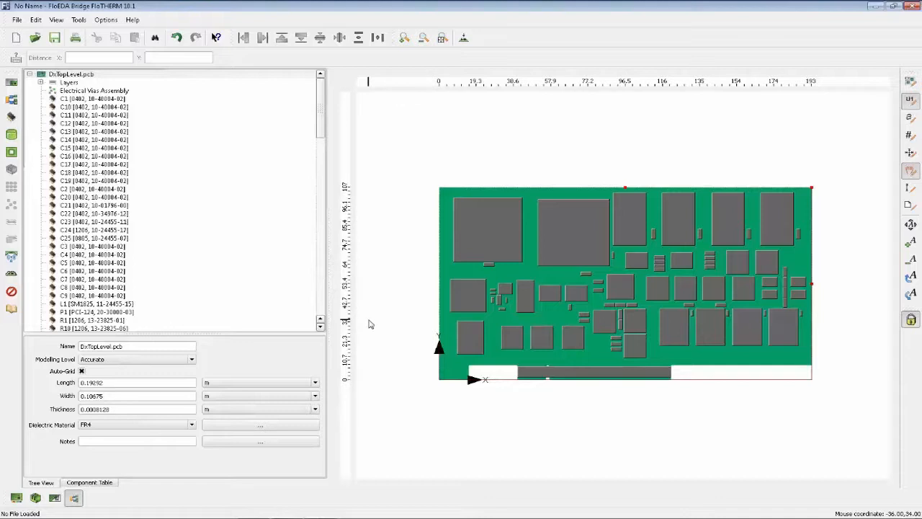
# Inspect the imported board in 3D from a tilted angle, and return to the Top view.
pyautogui.click(464, 37)
pyautogui.click(482, 93)
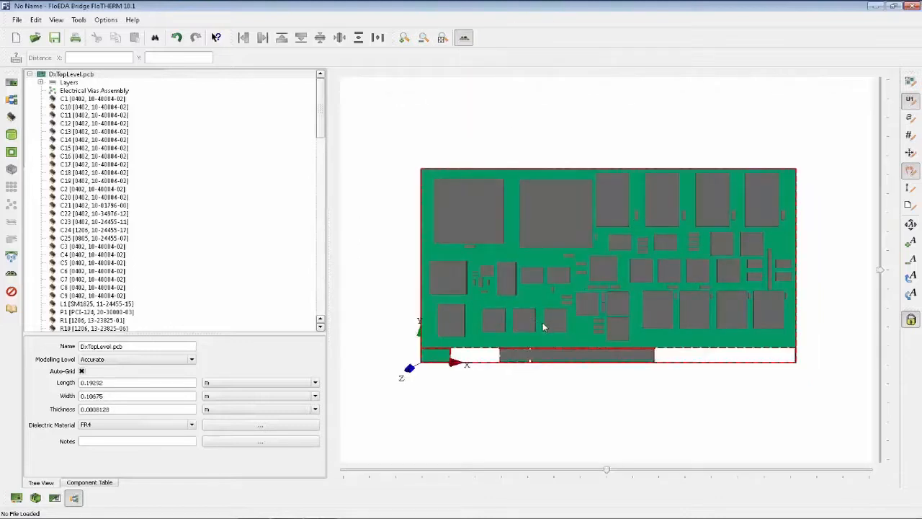
pyautogui.moveTo(575, 341); pyautogui.dragTo(670, 310)
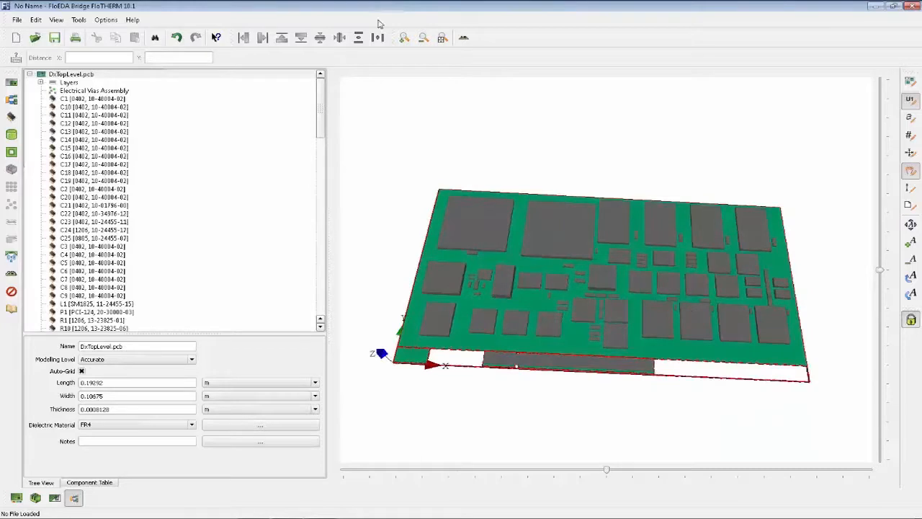
pyautogui.click(464, 38)
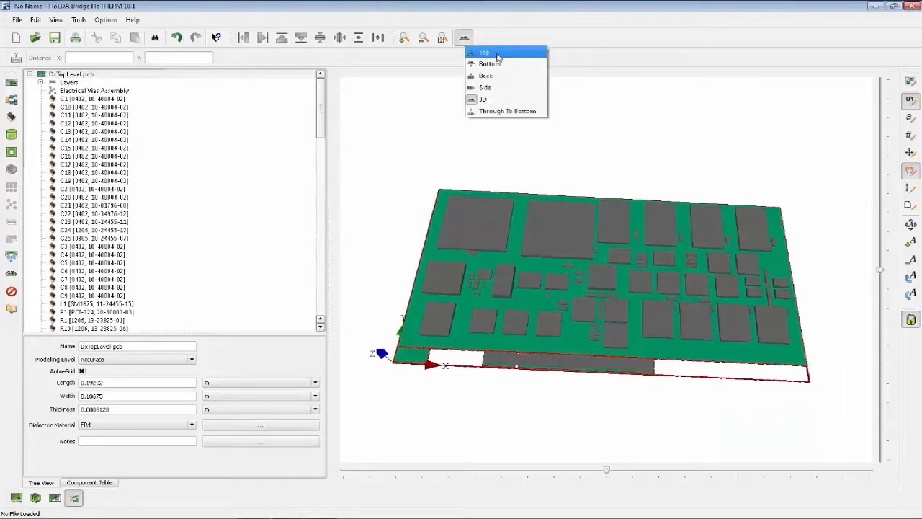
pyautogui.click(484, 53)
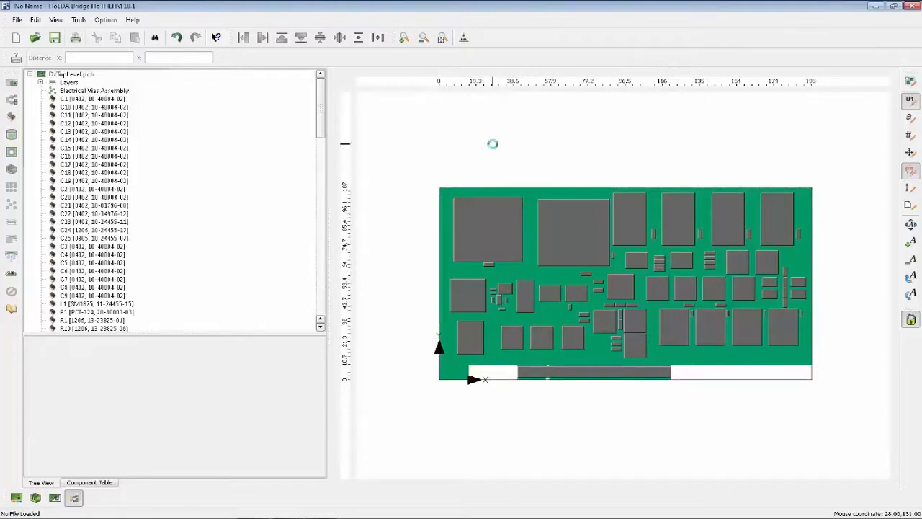
# Colour the board's components by Modelling Level and select the large PGA132_1 component U1.
pyautogui.moveTo(328, 239); pyautogui.dragTo(255, 238)
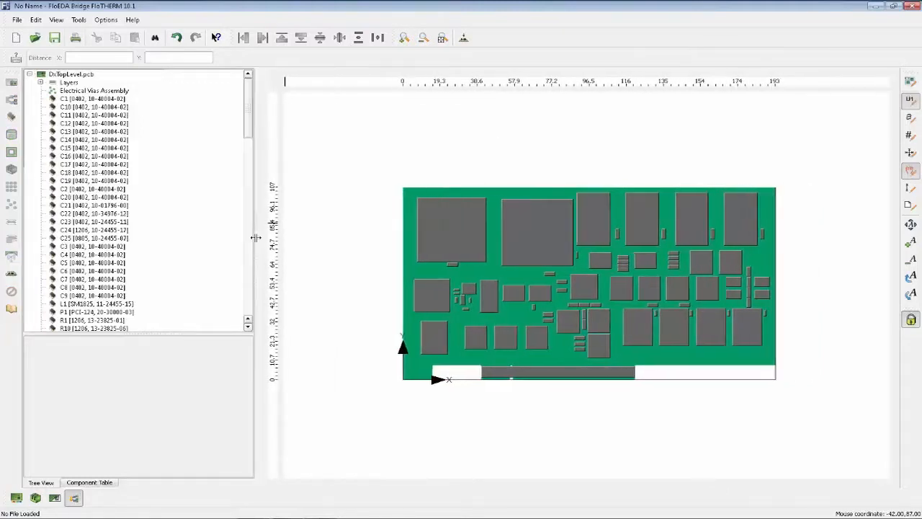
pyautogui.click(15, 502)
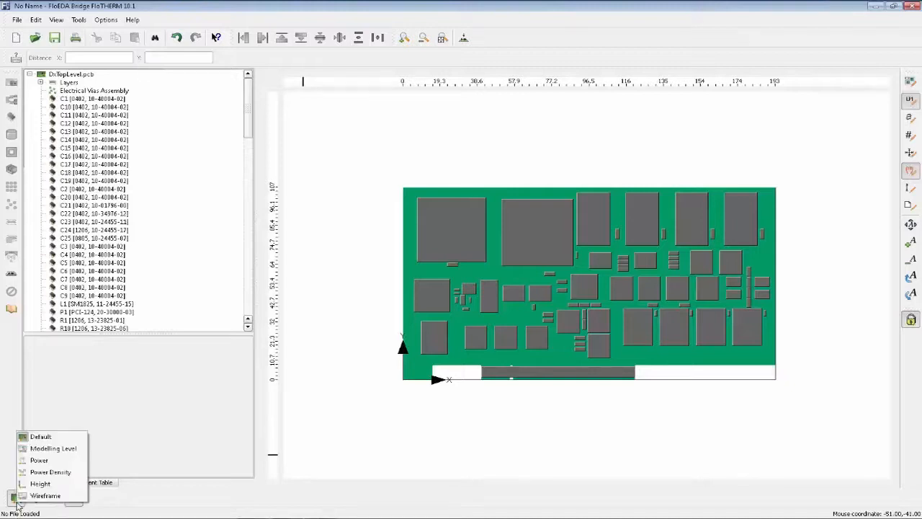
pyautogui.click(54, 448)
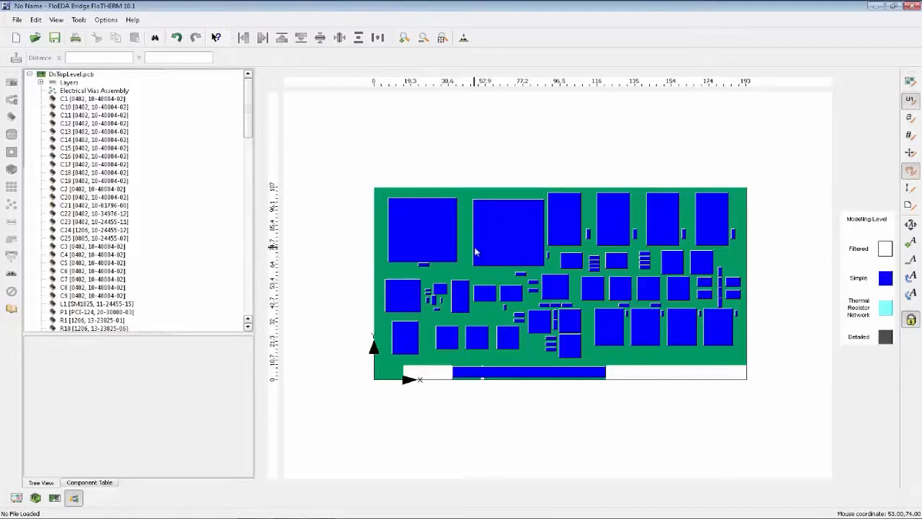
pyautogui.moveTo(482, 241)
pyautogui.click(498, 244)
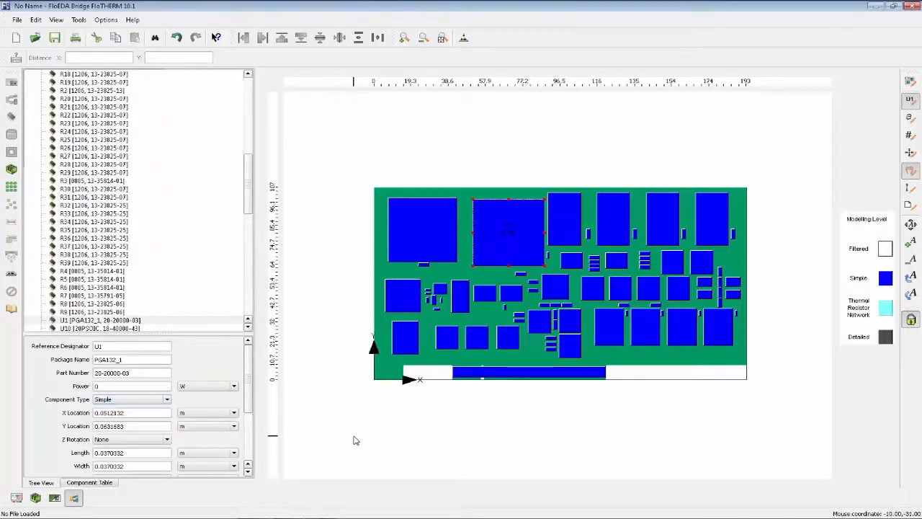
# Open stx2_sii52010.pdf from the FloTHERM.Pack folder on drive D: and examine the Stratix II device thermal resistance tables.
pyautogui.click(82, 518)
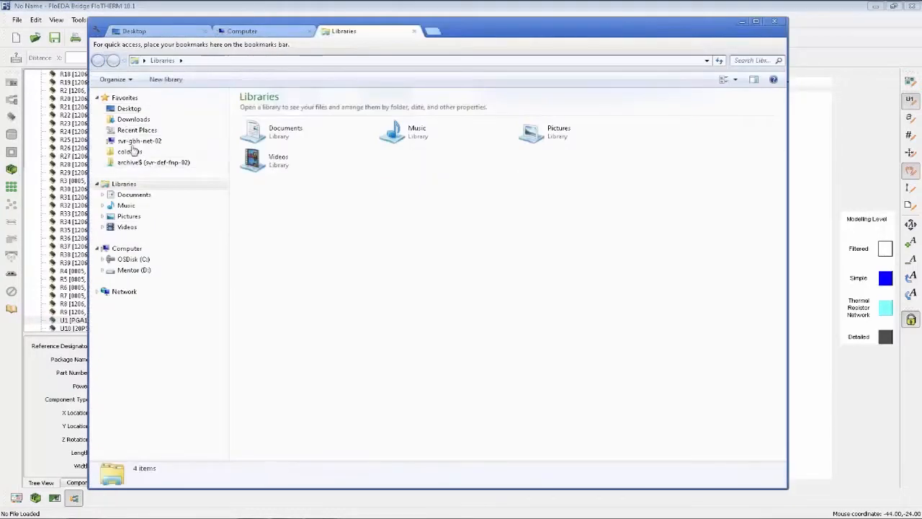
pyautogui.click(138, 270)
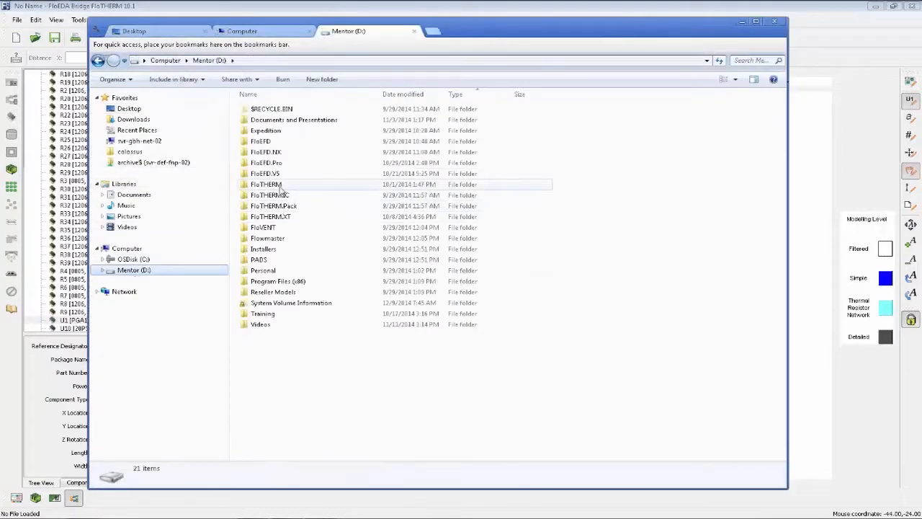
pyautogui.doubleClick(299, 206)
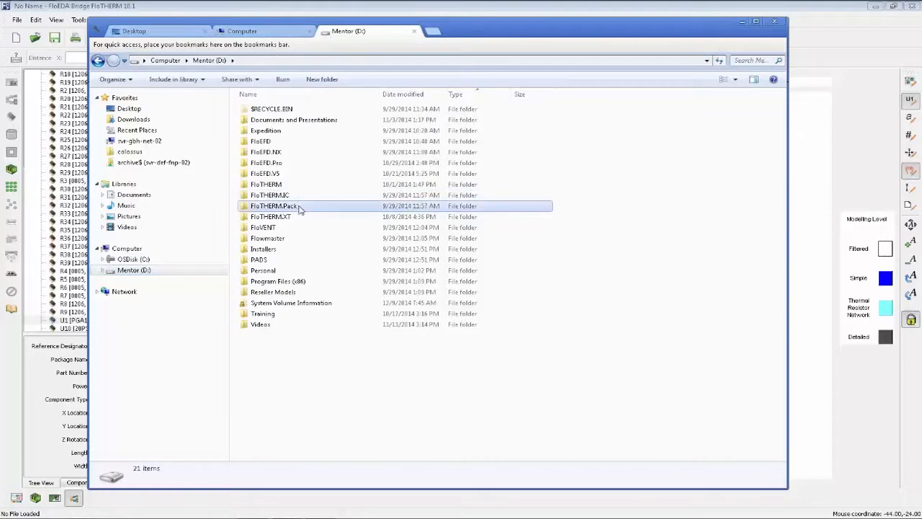
pyautogui.click(284, 132)
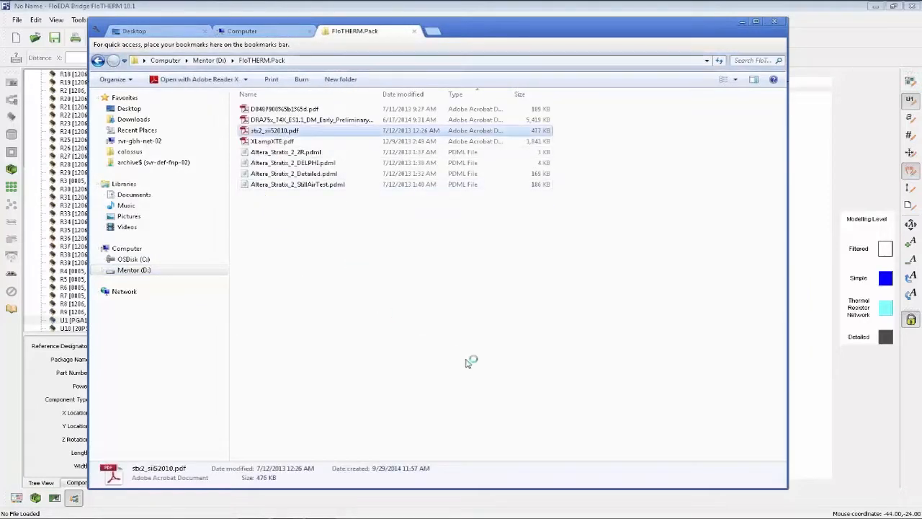
pyautogui.click(742, 23)
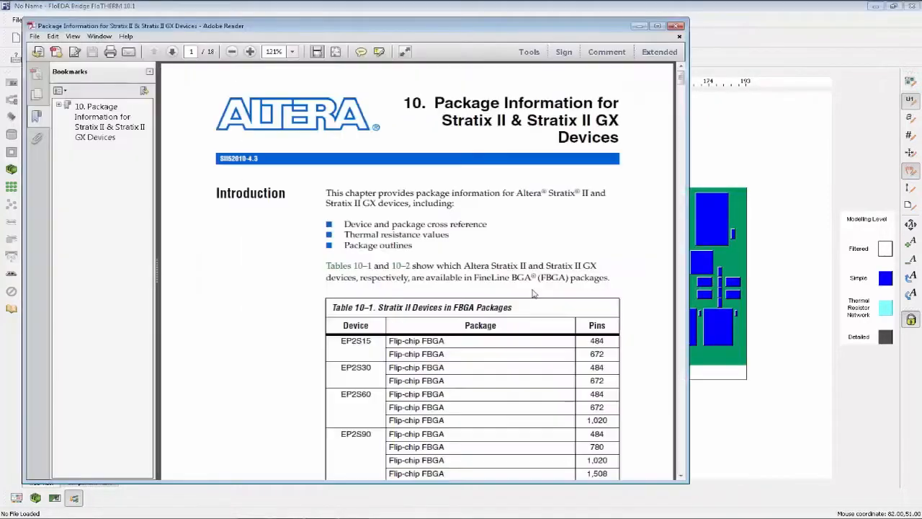
pyautogui.scroll(-15, 553, 400)
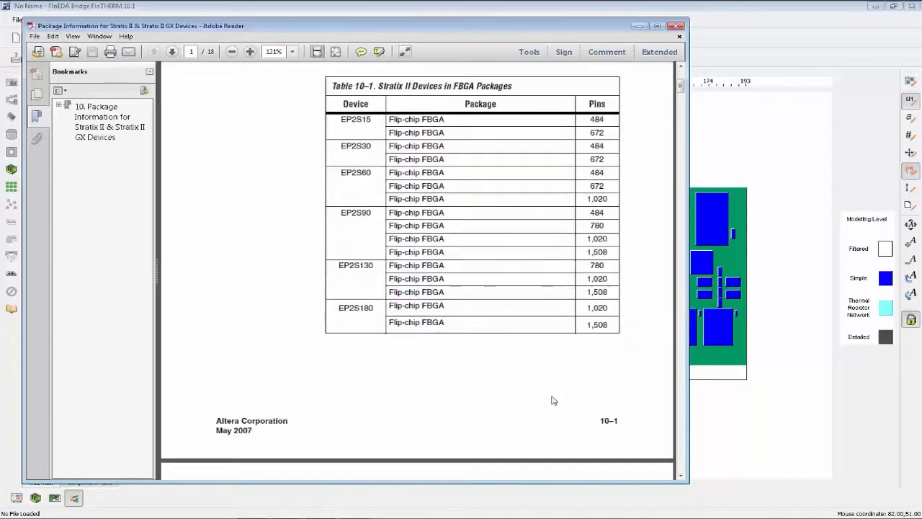
pyautogui.scroll(-3, 558, 229)
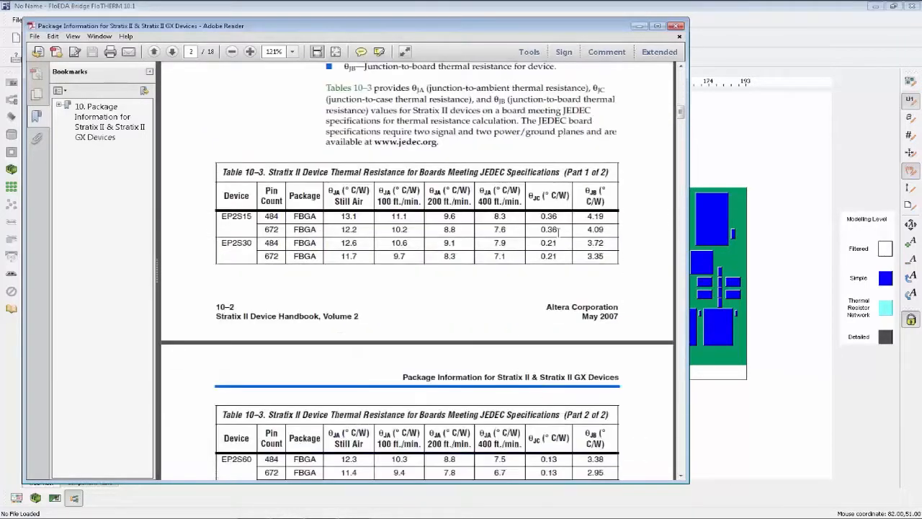
# Examine the junction-to-case and junction-to-board resistances for the 484-pin EP2S15 and the JEDEC board note, and minimize the datasheet.
pyautogui.moveTo(530, 198); pyautogui.dragTo(604, 201)
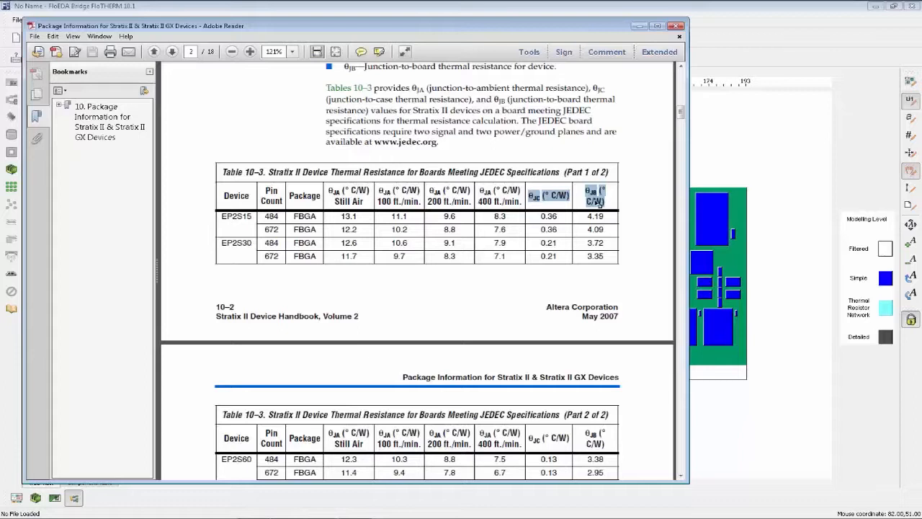
pyautogui.doubleClick(552, 121)
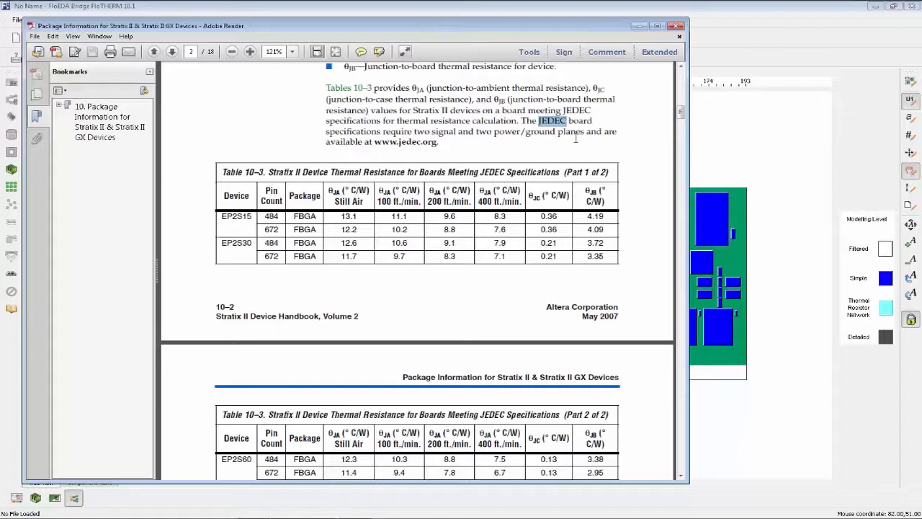
pyautogui.moveTo(538, 216); pyautogui.dragTo(618, 219)
pyautogui.click(632, 224)
pyautogui.moveTo(538, 217); pyautogui.dragTo(574, 220)
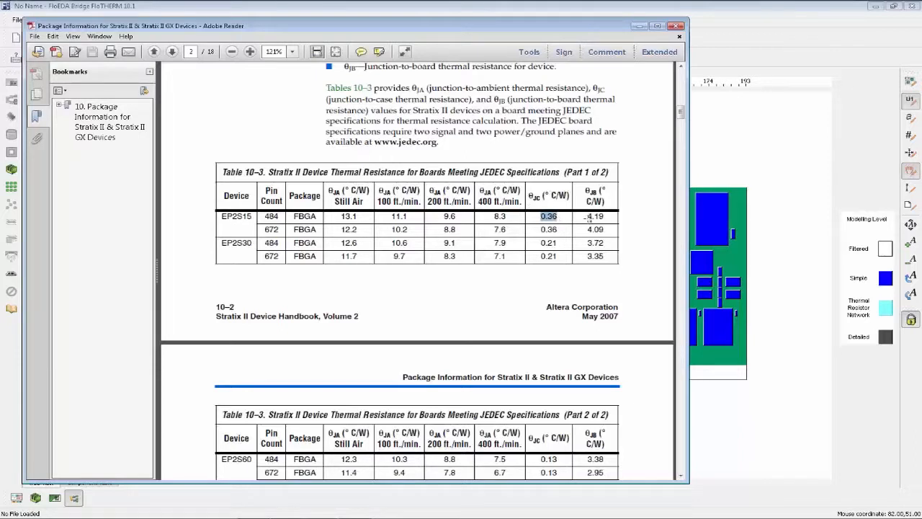
pyautogui.moveTo(587, 216); pyautogui.dragTo(611, 216)
pyautogui.click(638, 222)
pyautogui.moveTo(539, 216); pyautogui.dragTo(568, 218)
pyautogui.click(638, 27)
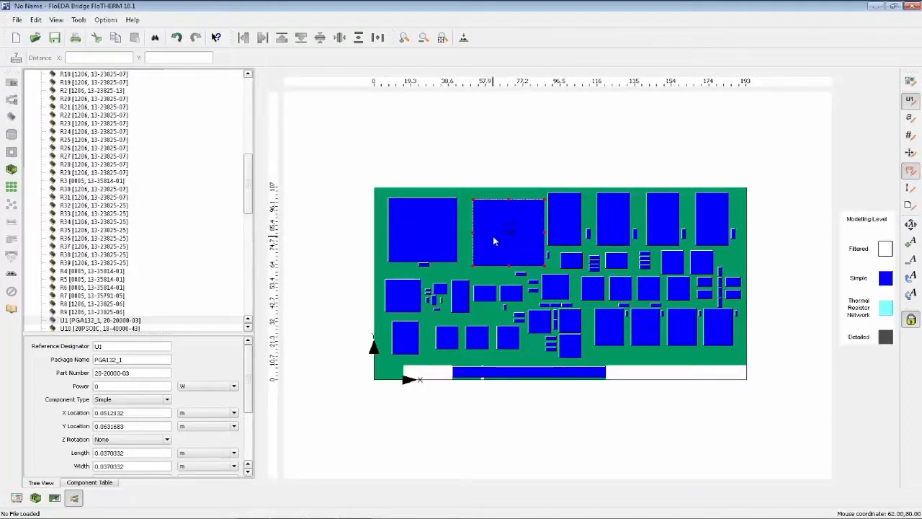
# Model U1 as a 2 Resistor component with a junction-to-case resistance of 0.36 K/W and a junction-to-board resistance of 4.19 K/W.
pyautogui.click(168, 401)
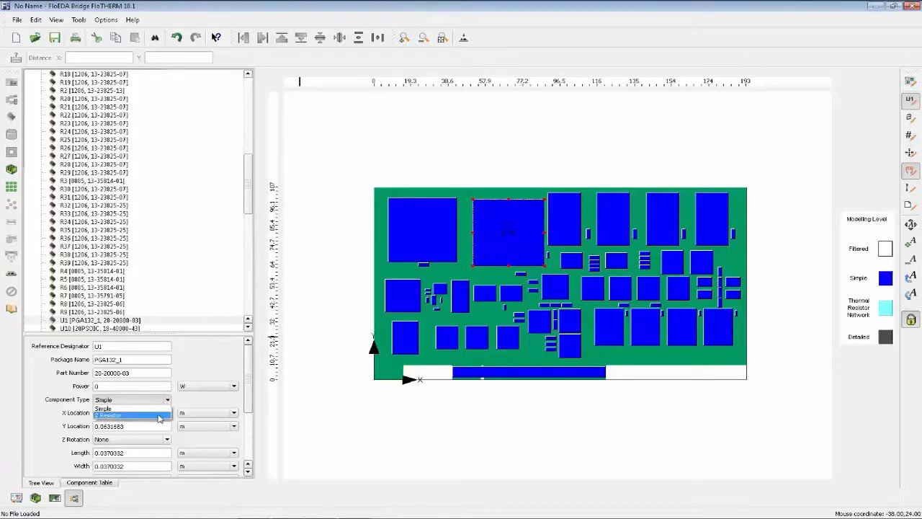
pyautogui.click(160, 416)
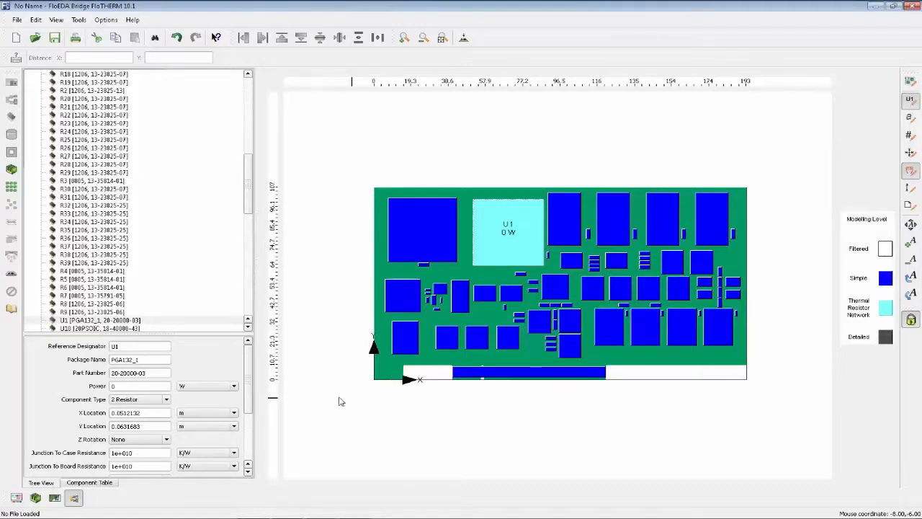
pyautogui.click(144, 454)
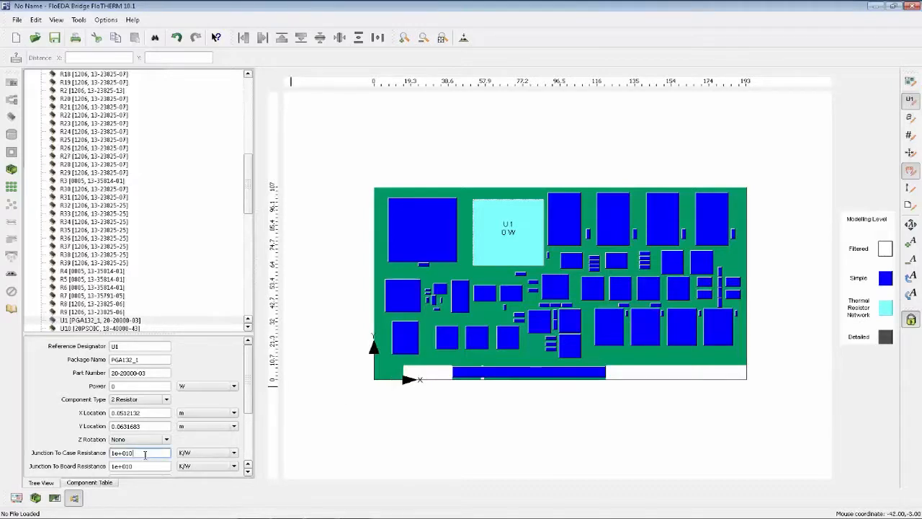
pyautogui.moveTo(145, 454); pyautogui.dragTo(92, 454)
pyautogui.write('0.3')
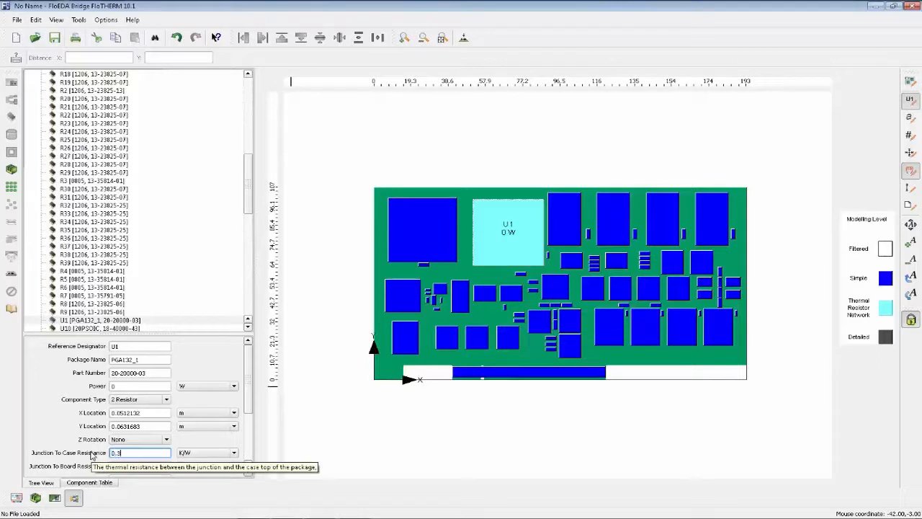
pyautogui.write('6')
pyautogui.click(144, 466)
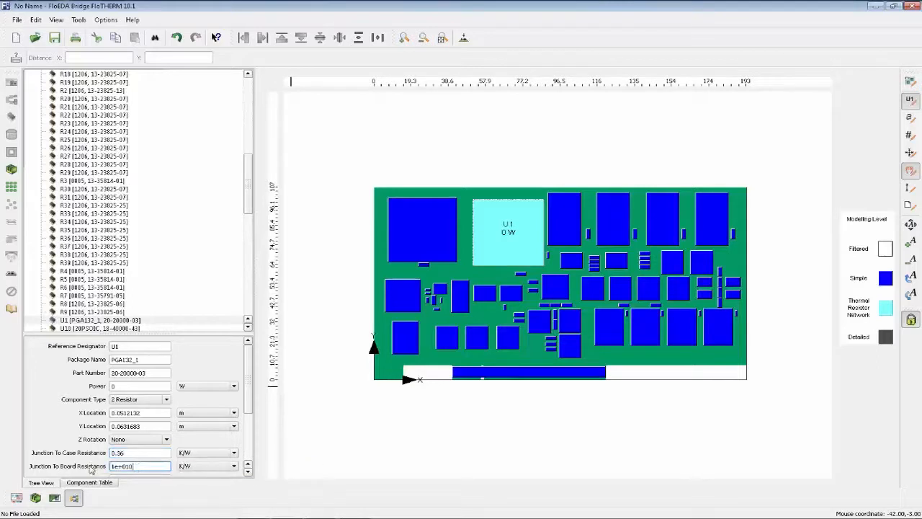
pyautogui.moveTo(146, 467); pyautogui.dragTo(73, 465)
pyautogui.write('4.19')
pyautogui.click(334, 443)
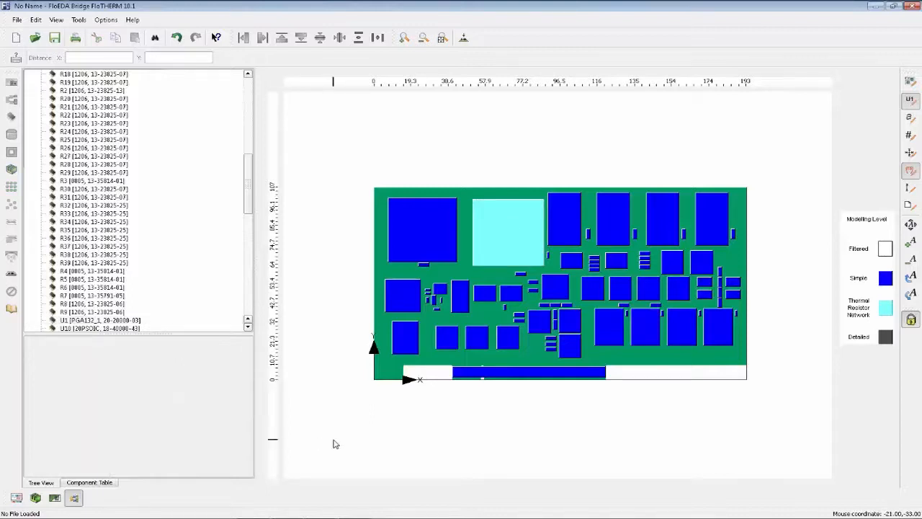
pyautogui.click(527, 240)
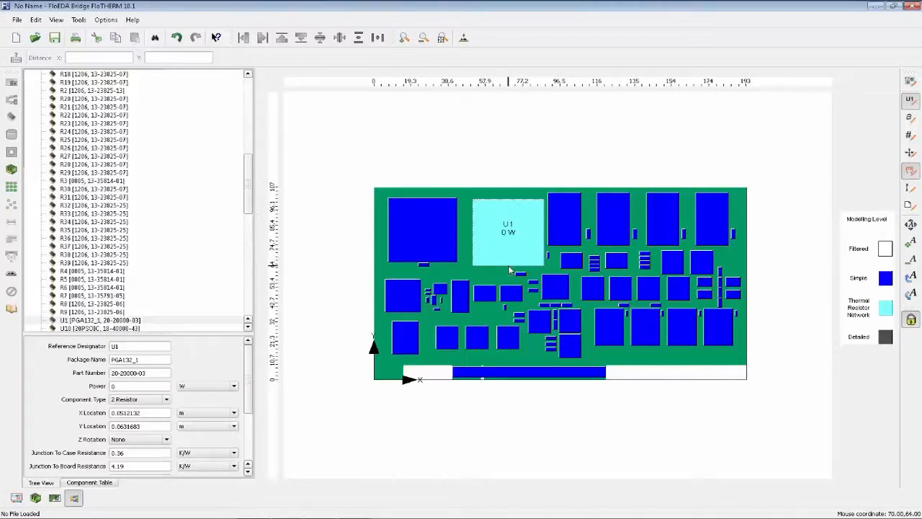
pyautogui.click(497, 468)
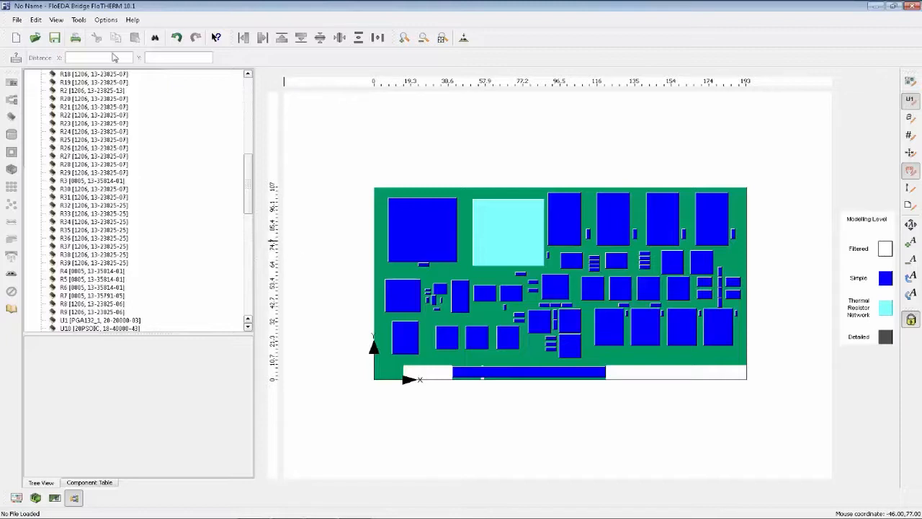
# Review the package name and part number of component U1.
pyautogui.click(498, 243)
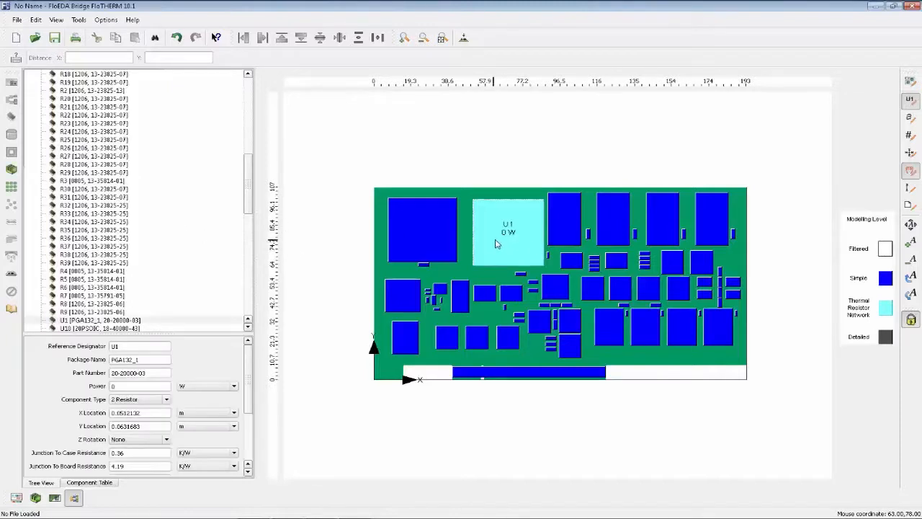
pyautogui.moveTo(151, 360); pyautogui.dragTo(87, 356)
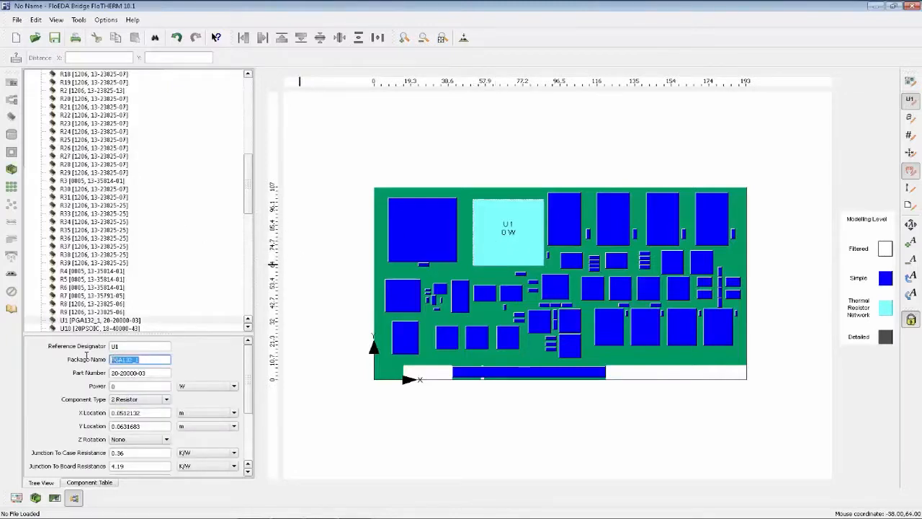
pyautogui.click(158, 359)
pyautogui.moveTo(160, 373); pyautogui.dragTo(86, 372)
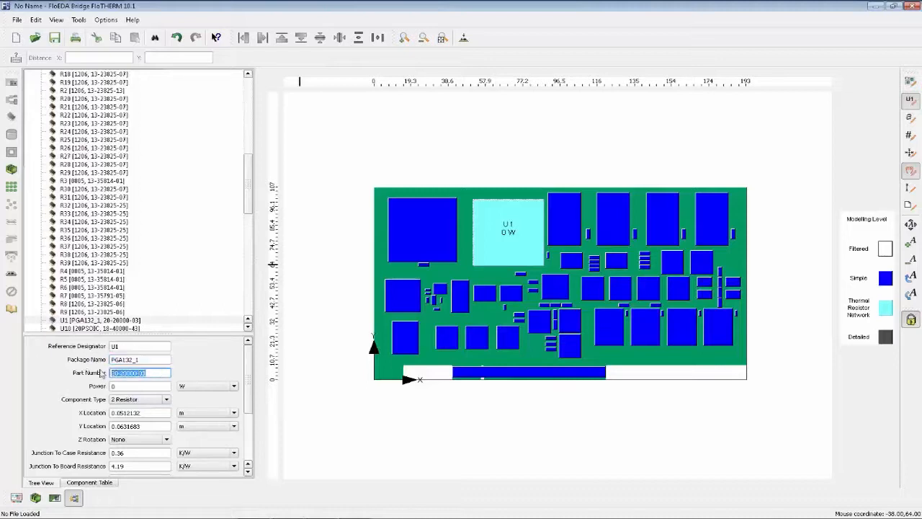
pyautogui.click(161, 373)
pyautogui.moveTo(157, 360); pyautogui.dragTo(103, 360)
pyautogui.click(150, 361)
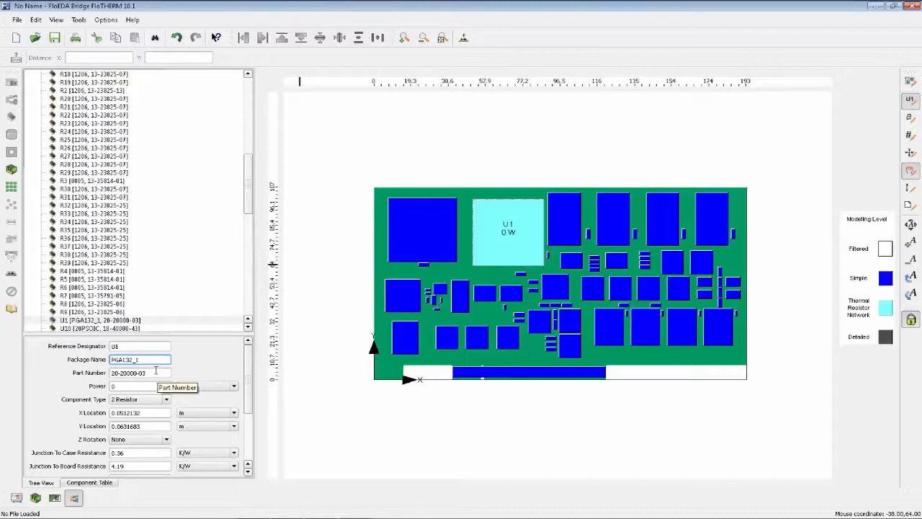
# Run a Component Library Swap on the board using the Expedition-Components library, and inspect the swapped U1.
pyautogui.click(77, 21)
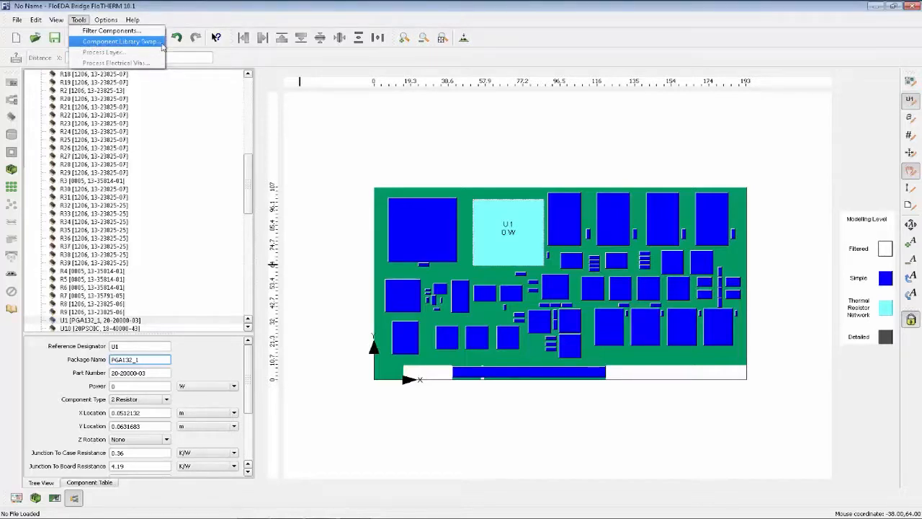
pyautogui.click(123, 41)
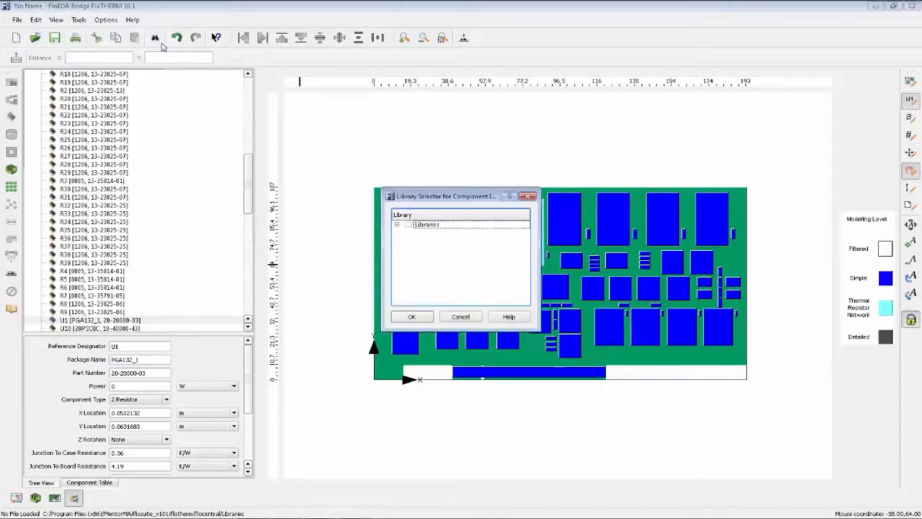
pyautogui.click(396, 225)
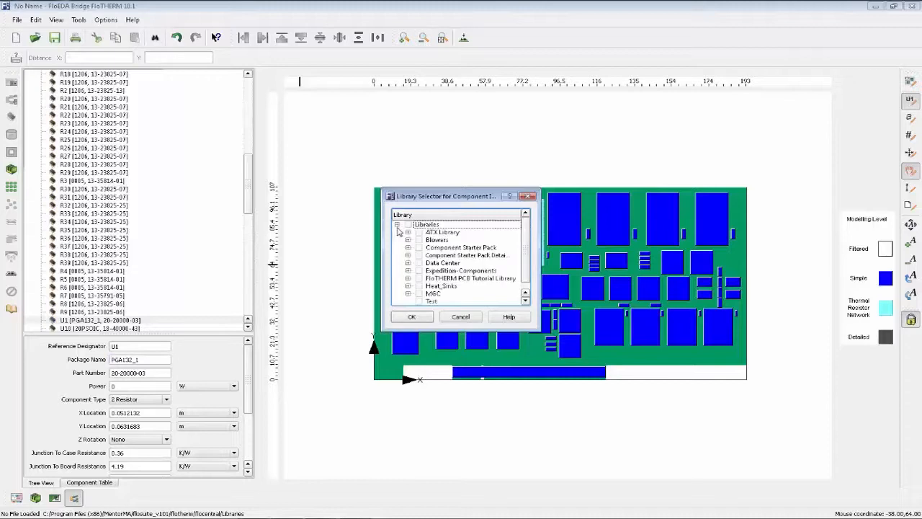
pyautogui.click(407, 271)
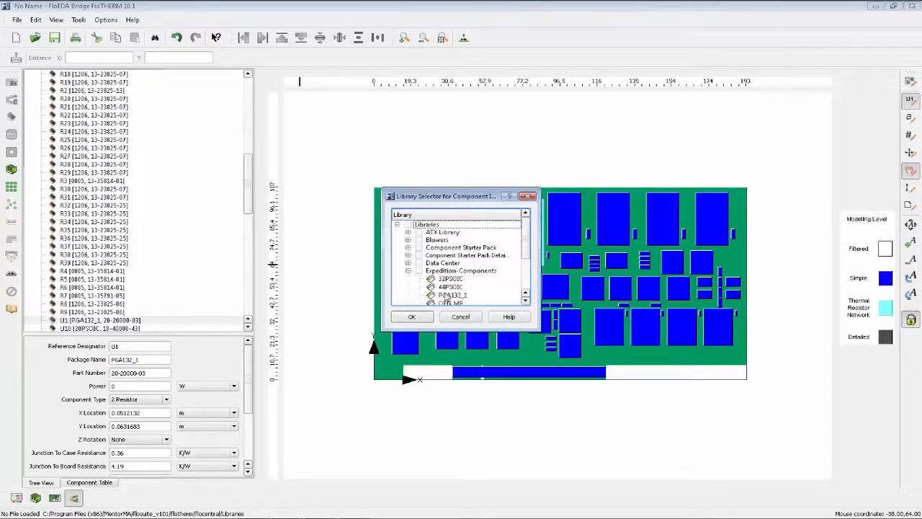
pyautogui.scroll(-1, 432, 274)
pyautogui.click(418, 248)
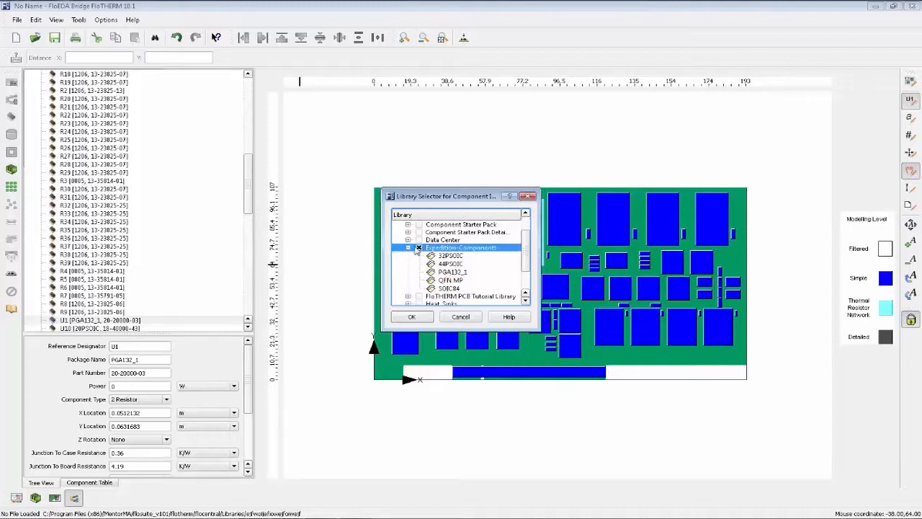
pyautogui.click(412, 317)
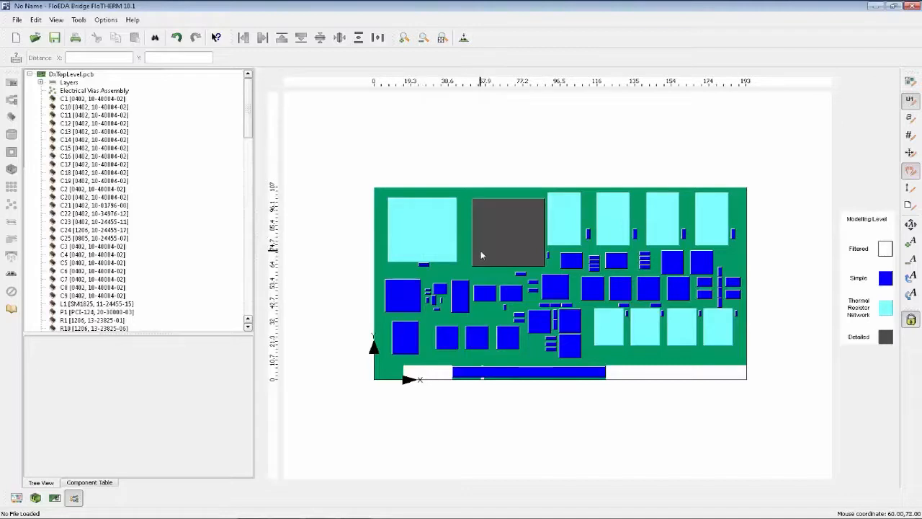
pyautogui.click(510, 233)
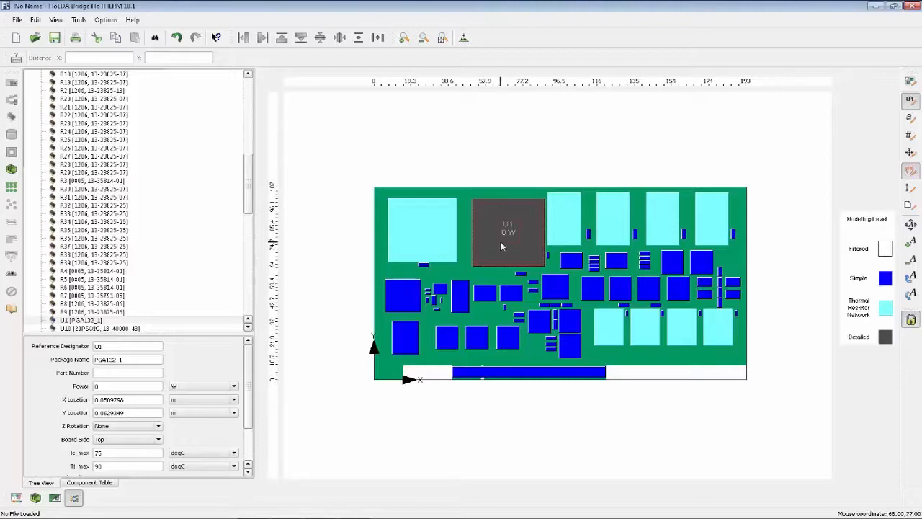
pyautogui.moveTo(501, 241)
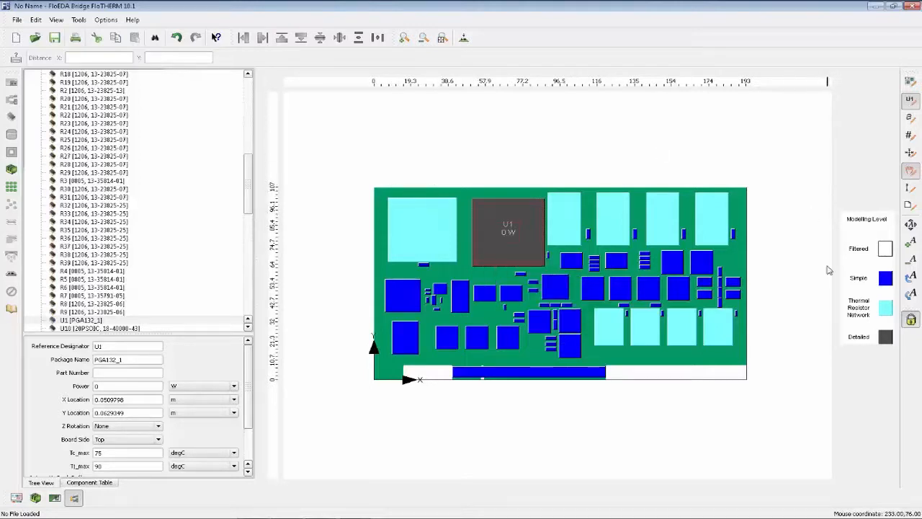
pyautogui.click(809, 363)
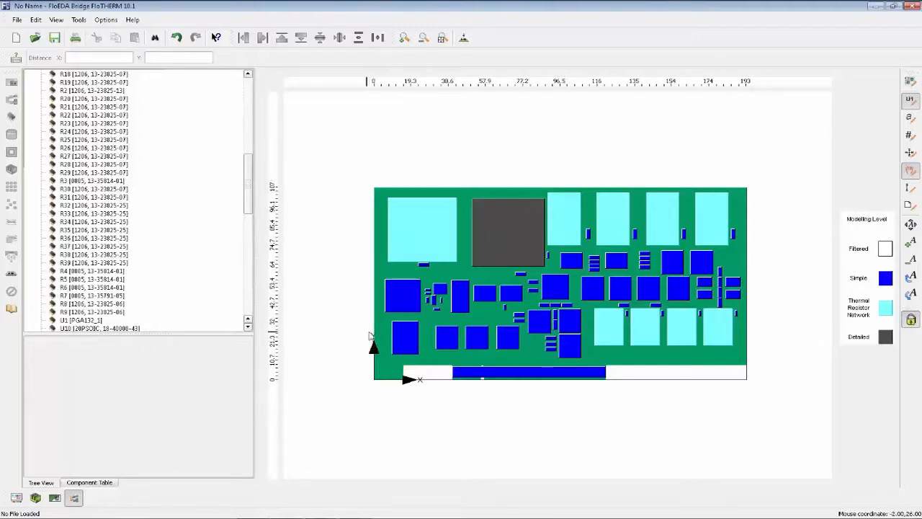
# Colour the board's components by Power and set the power of U1 to 10 W.
pyautogui.click(15, 498)
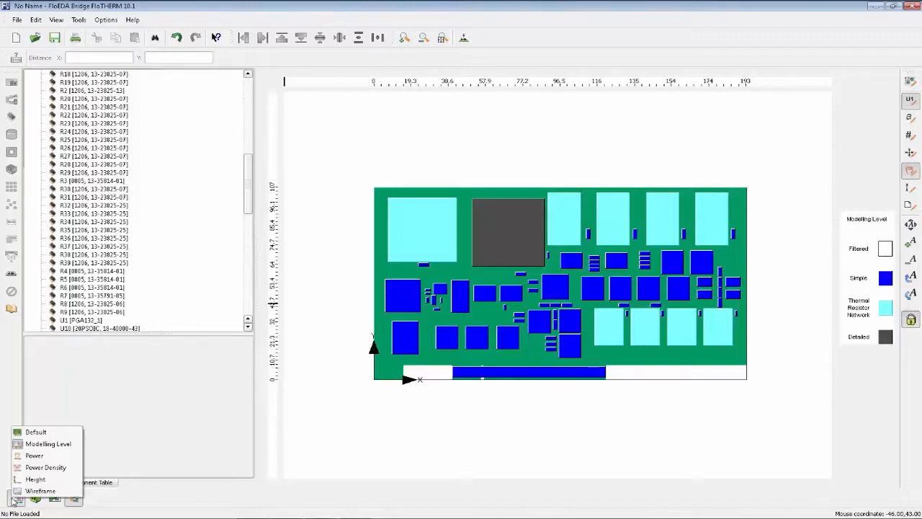
pyautogui.click(67, 457)
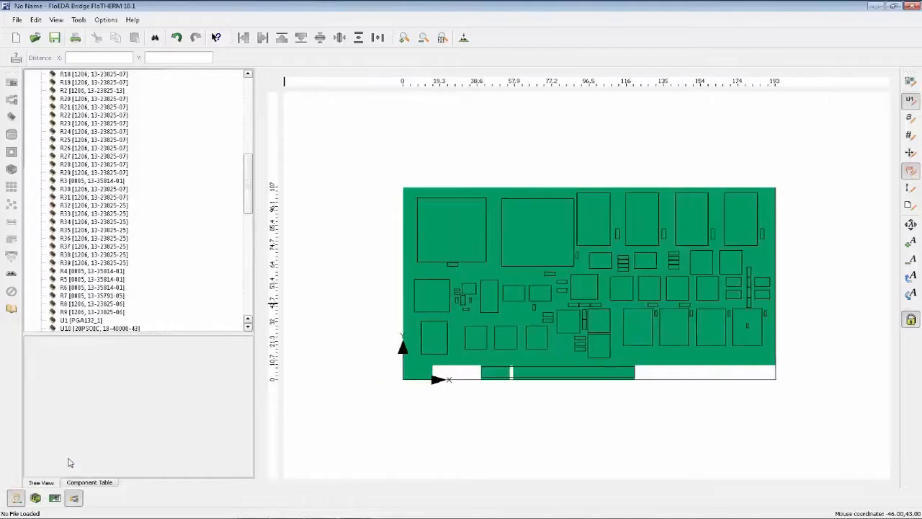
pyautogui.click(534, 261)
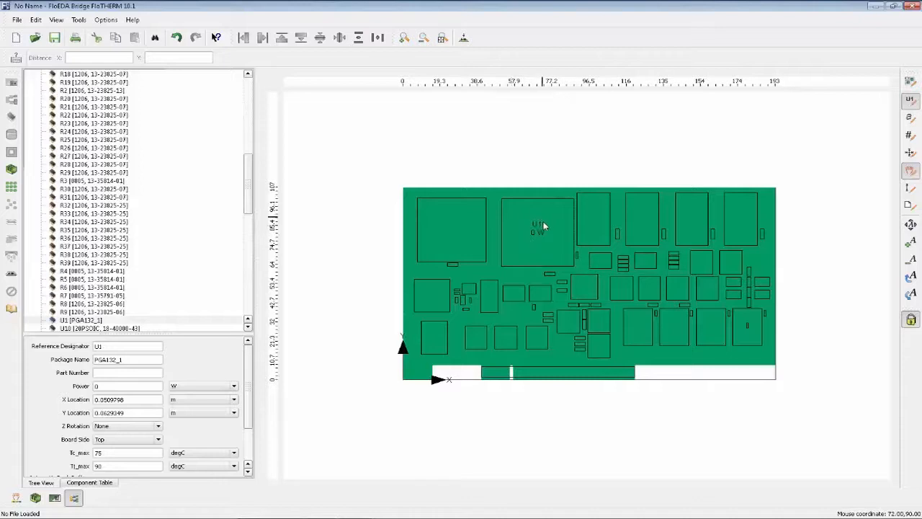
pyautogui.click(462, 249)
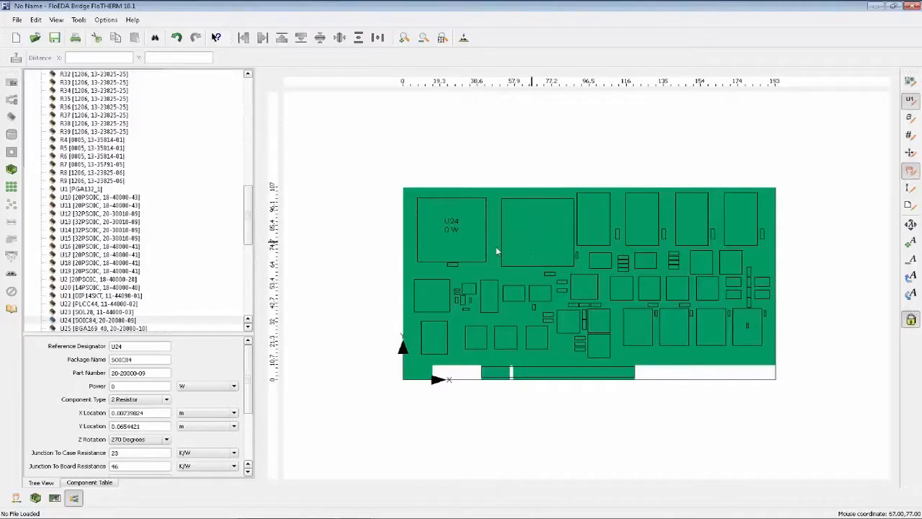
pyautogui.click(515, 241)
pyautogui.click(108, 387)
pyautogui.write('10')
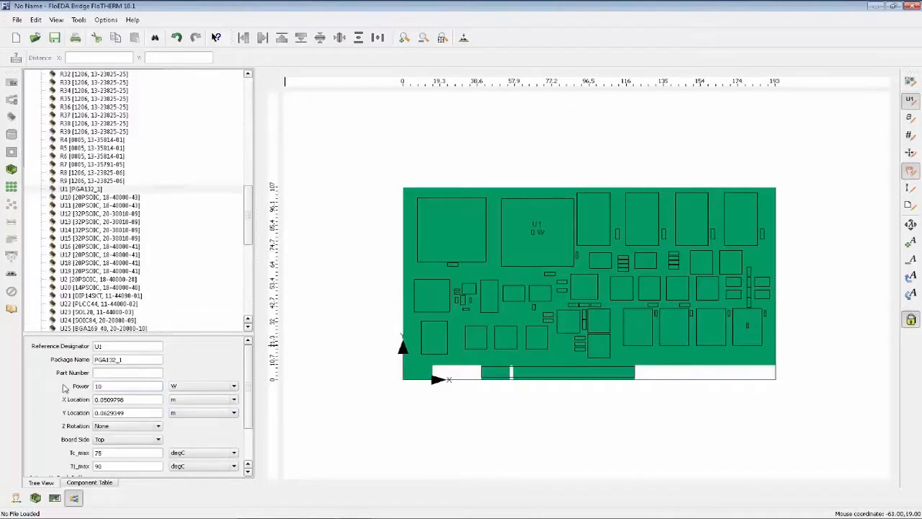
pyautogui.press('Return')
# Set the power of the 32PSOIC component U14 to 2 W.
pyautogui.click(629, 331)
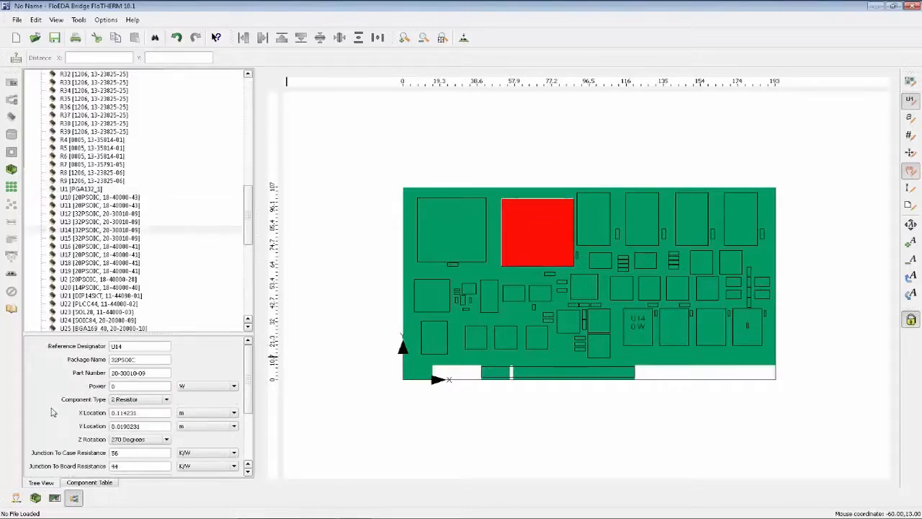
pyautogui.click(119, 386)
pyautogui.write('2')
pyautogui.press('Return')
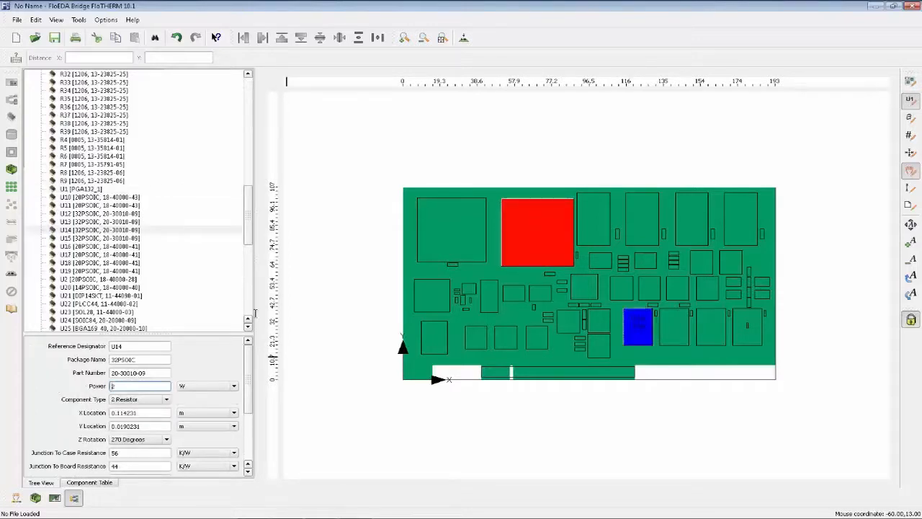
# Set the power of the PLCC44 component U22 to 6 W and clear the selection.
pyautogui.click(405, 304)
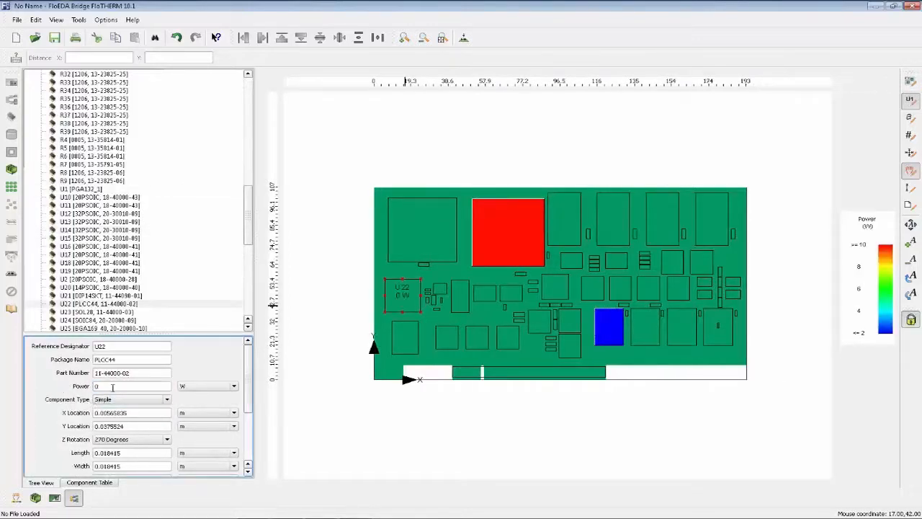
pyautogui.click(115, 386)
pyautogui.write('6')
pyautogui.press('Return')
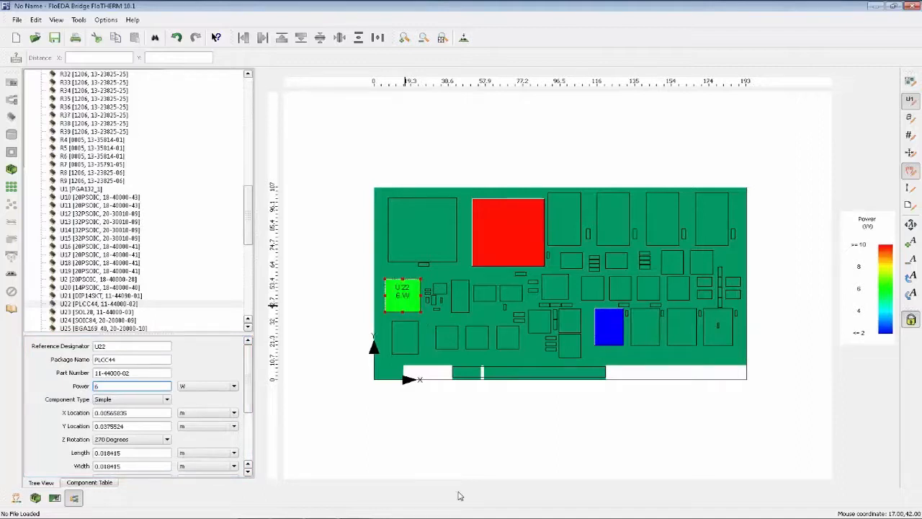
pyautogui.click(458, 465)
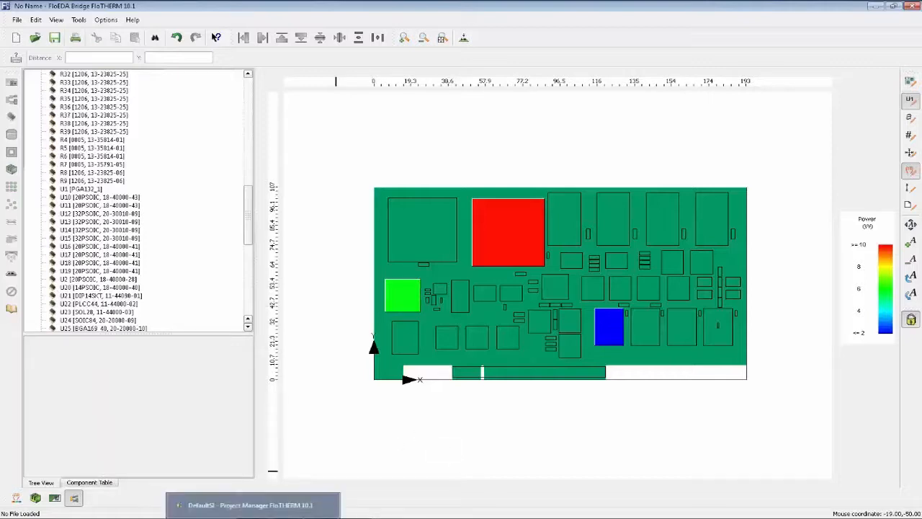
# Switch to the file browser, open power-list.csv from D:\FloTHERM\Expedition Interface\Expedition-Demo-Files\Misc in Excel, check its two columns, and close it.
pyautogui.click(311, 517)
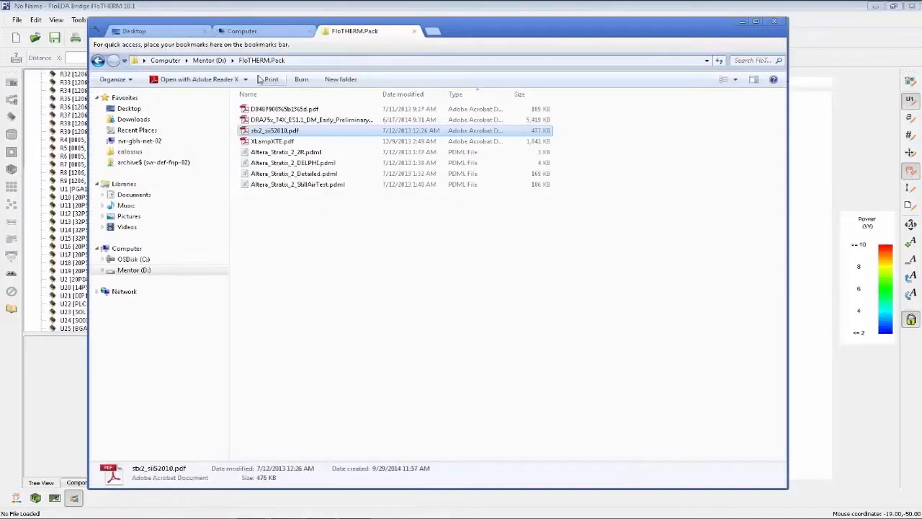
pyautogui.click(136, 272)
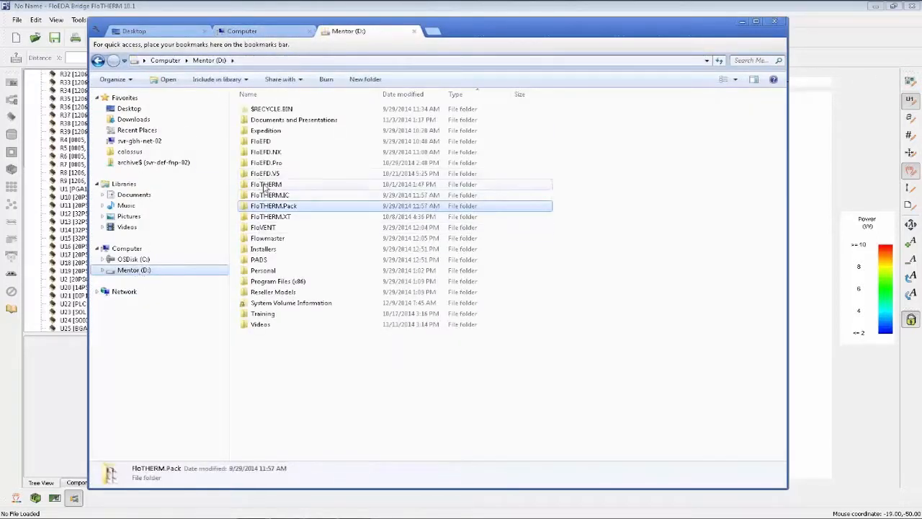
pyautogui.doubleClick(264, 187)
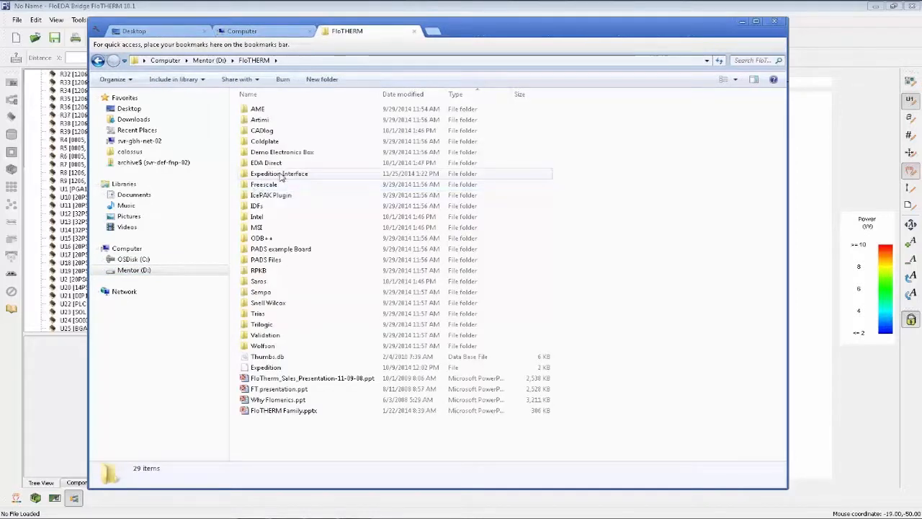
pyautogui.doubleClick(281, 175)
pyautogui.doubleClick(281, 109)
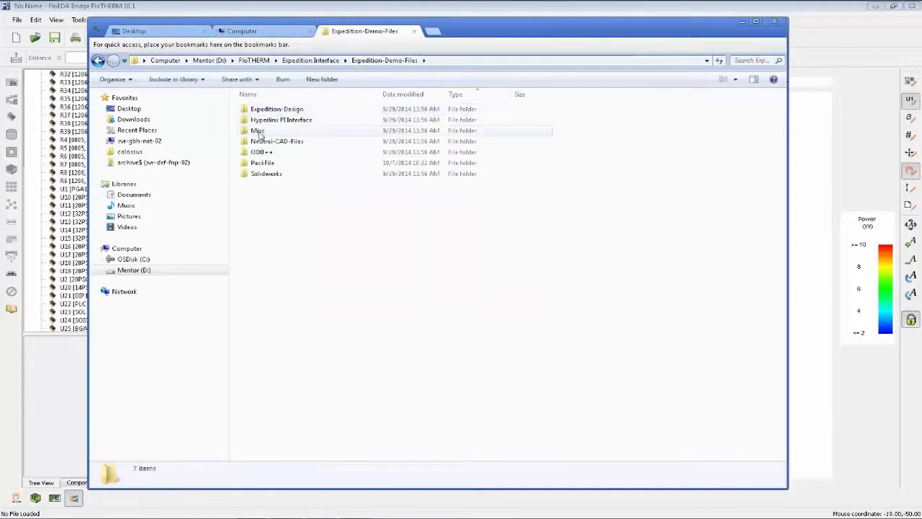
pyautogui.doubleClick(264, 132)
pyautogui.doubleClick(445, 189)
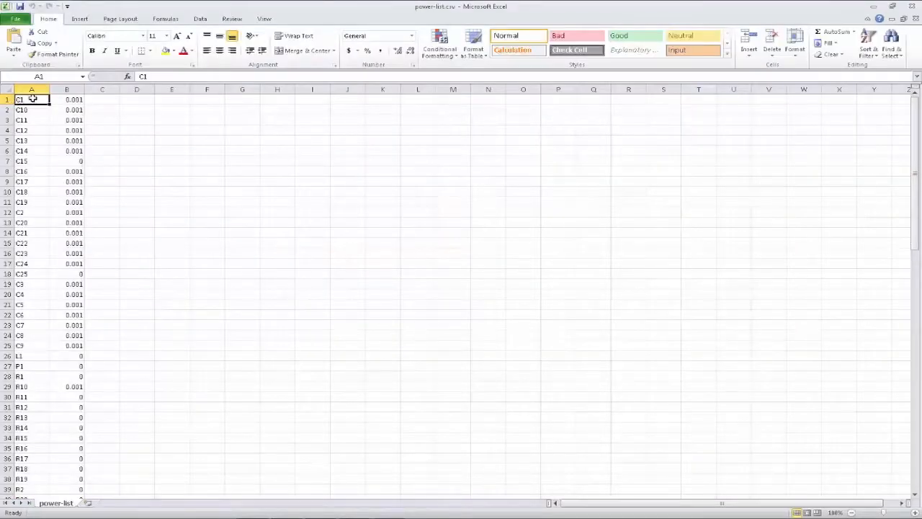
pyautogui.click(72, 99)
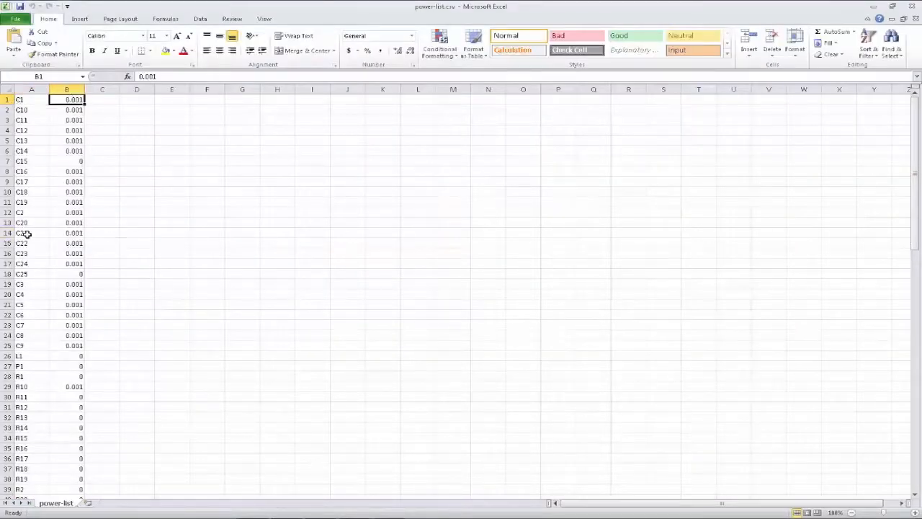
pyautogui.click(912, 6)
# Open power-list.csv in Notepad, examine its comma-separated designator and power entries including U1, close it, and return to FloEDA Bridge.
pyautogui.rightClick(461, 186)
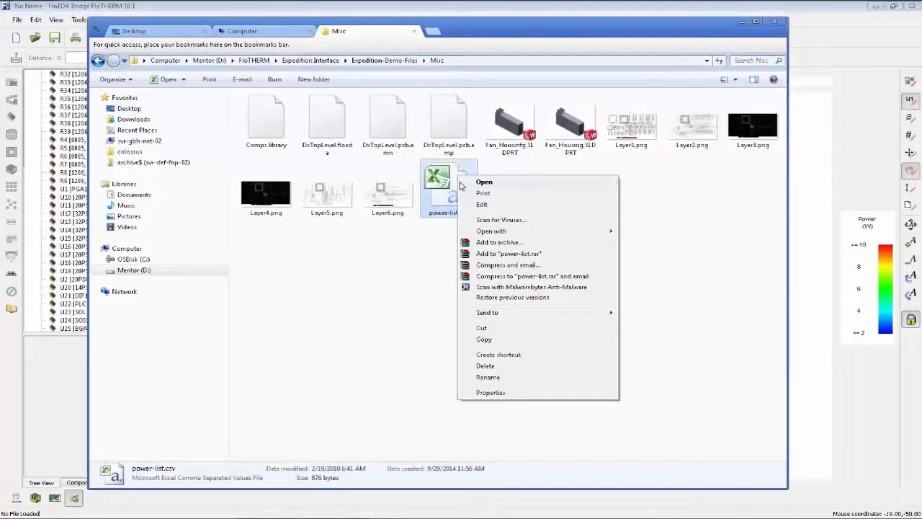
pyautogui.moveTo(614, 231)
pyautogui.click(662, 246)
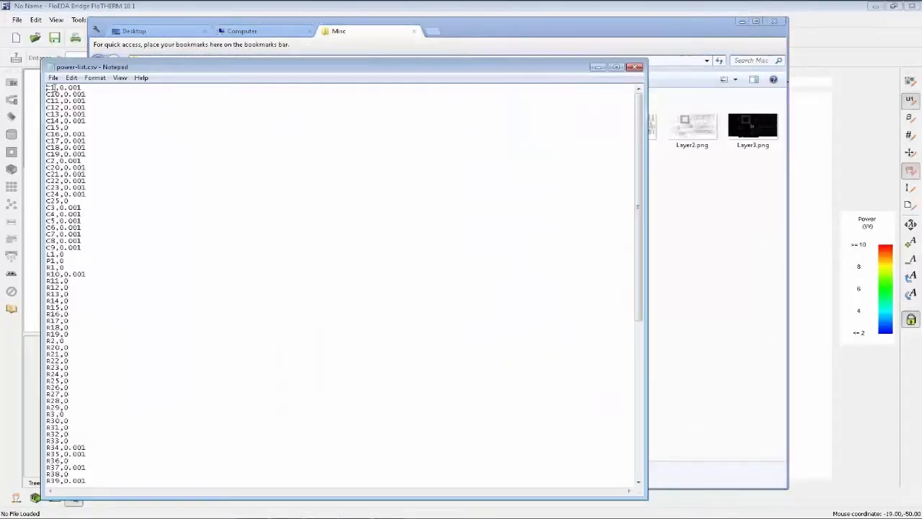
pyautogui.moveTo(53, 87); pyautogui.dragTo(45, 88)
pyautogui.scroll(-11, 62, 309)
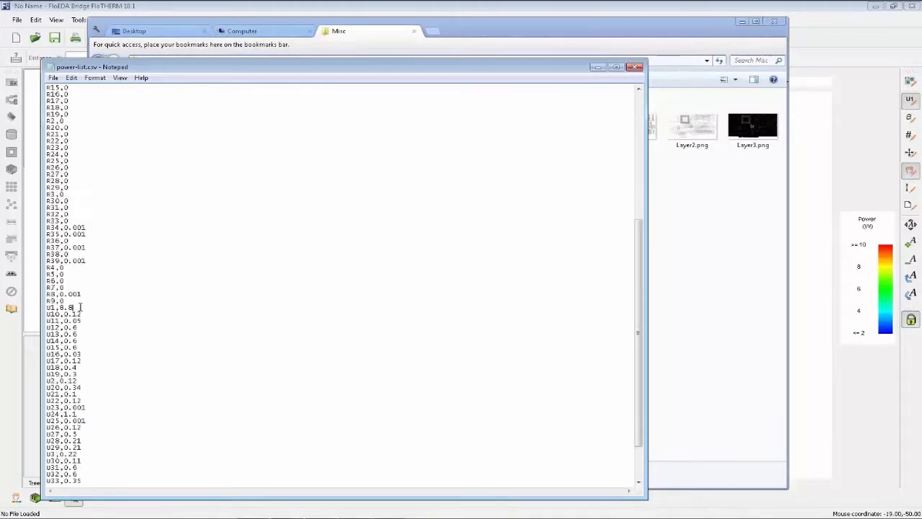
pyautogui.moveTo(74, 308); pyautogui.dragTo(33, 307)
pyautogui.click(75, 308)
pyautogui.click(635, 67)
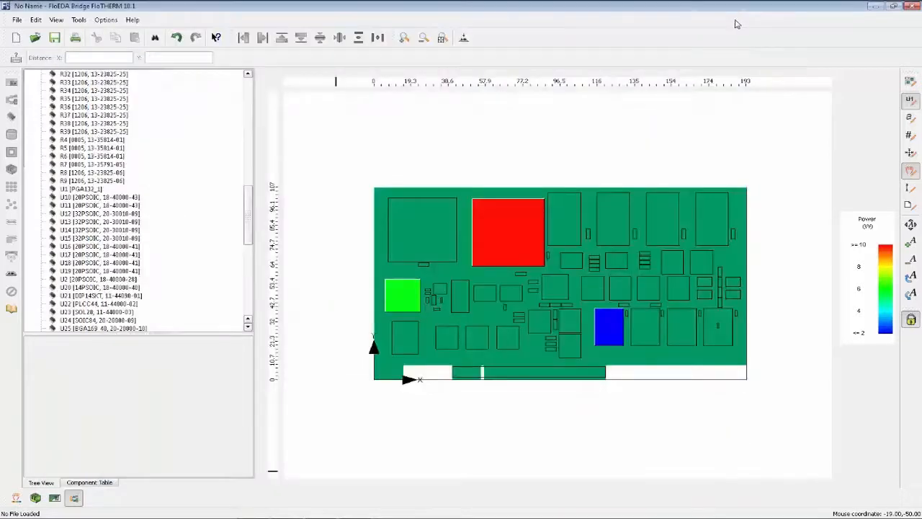
pyautogui.click(742, 22)
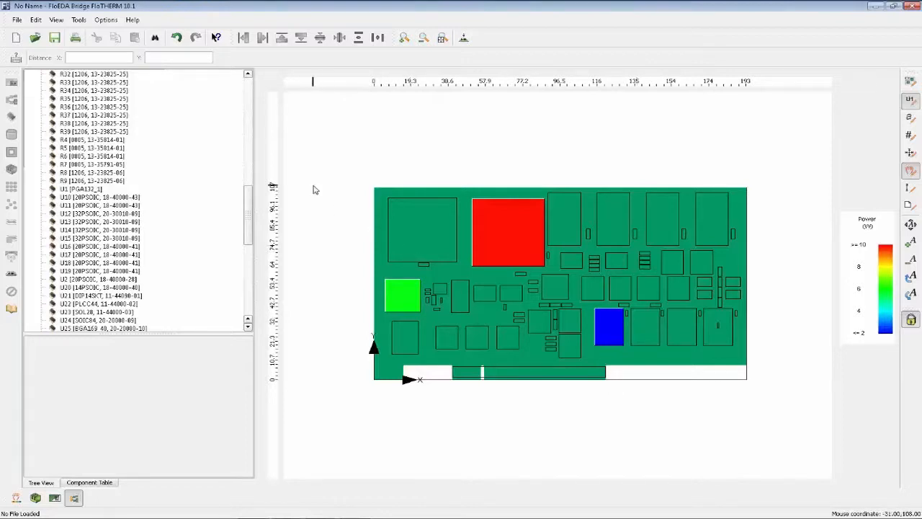
# Import power-list.csv from the Misc folder as the board's component power list.
pyautogui.click(17, 20)
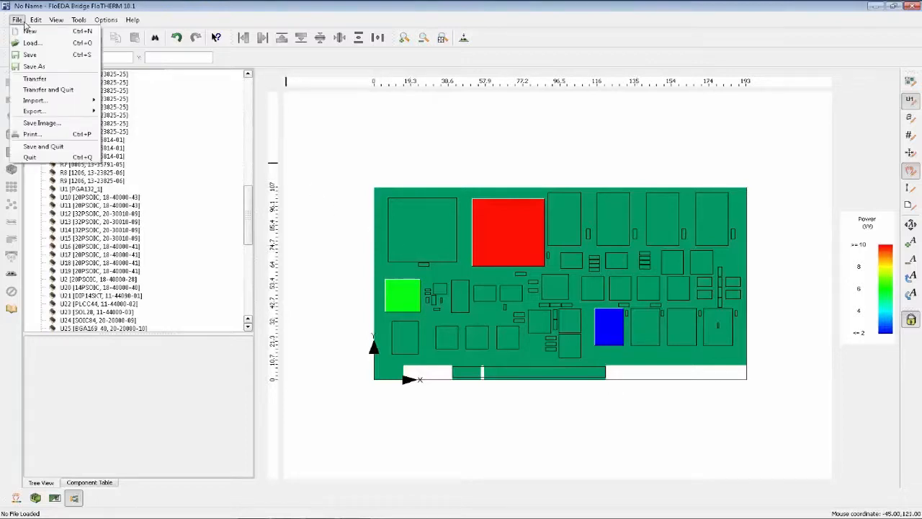
pyautogui.moveTo(43, 100)
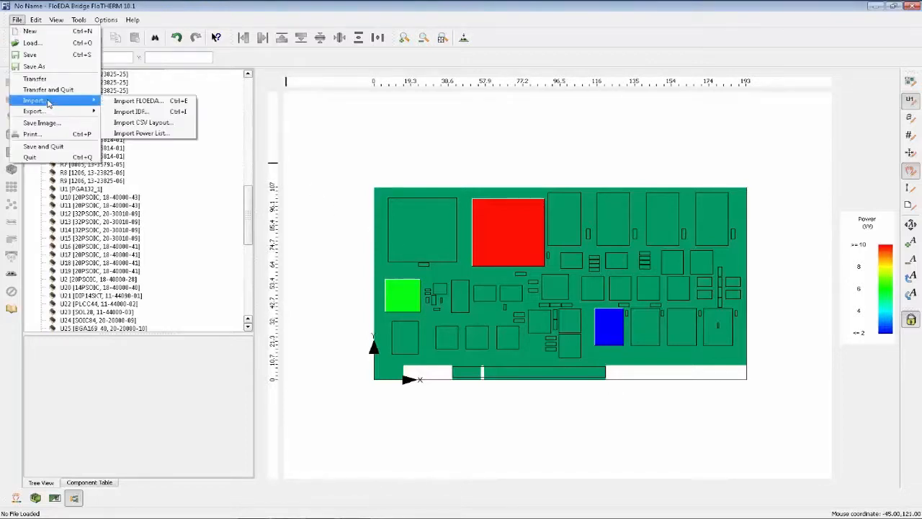
pyautogui.click(176, 135)
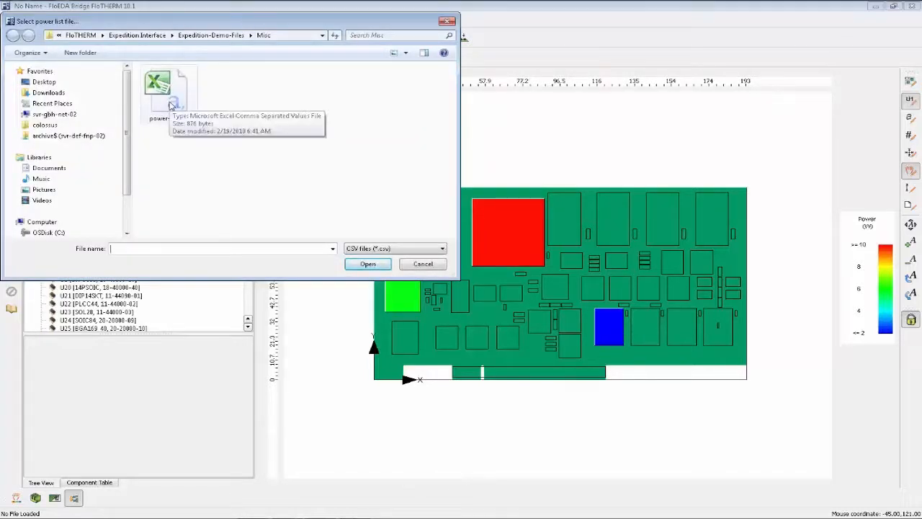
pyautogui.doubleClick(159, 108)
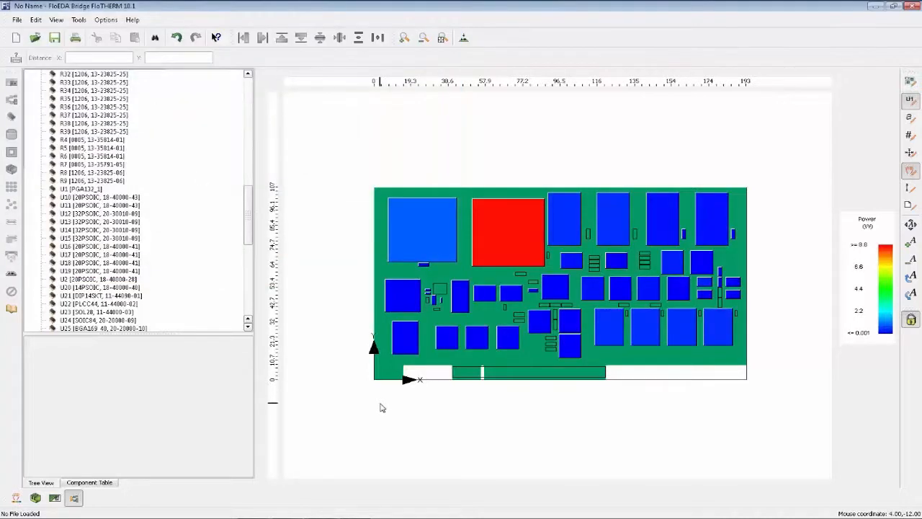
# Inspect the imported powers of components U1, U24 and U14, and clear the selection.
pyautogui.click(506, 245)
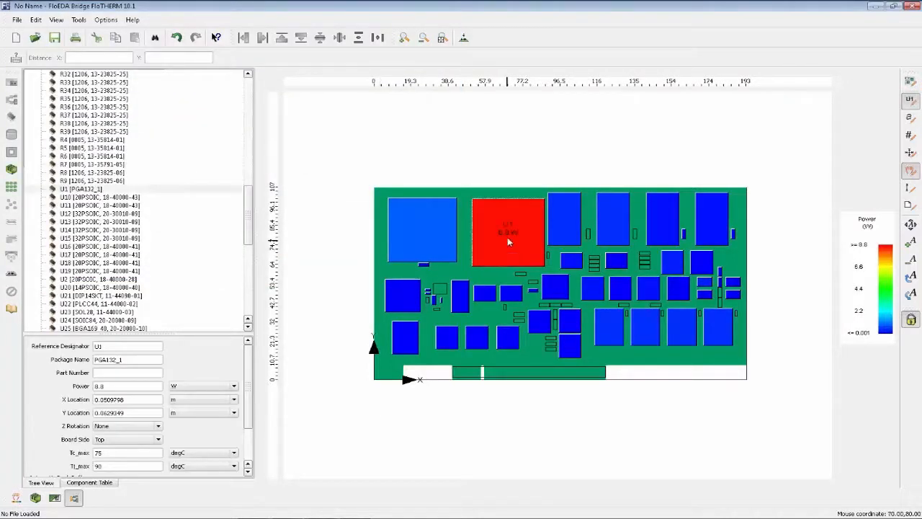
pyautogui.click(434, 242)
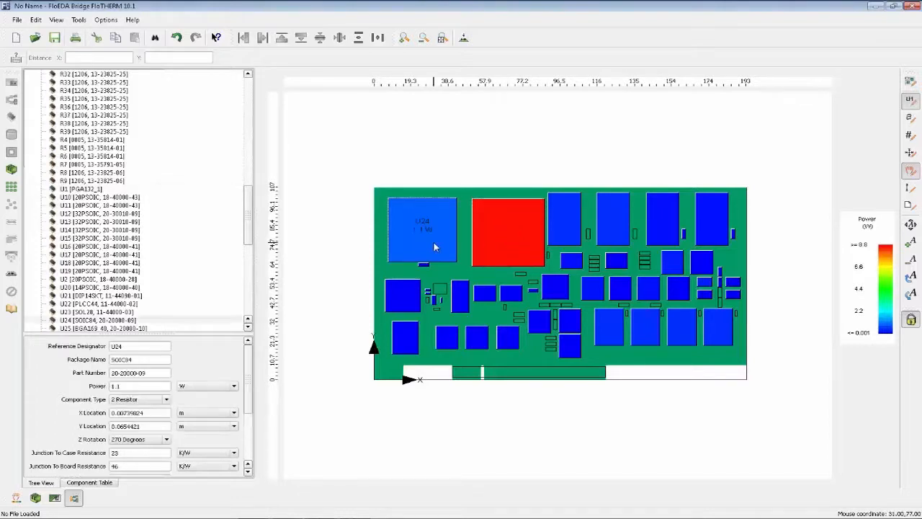
pyautogui.click(613, 341)
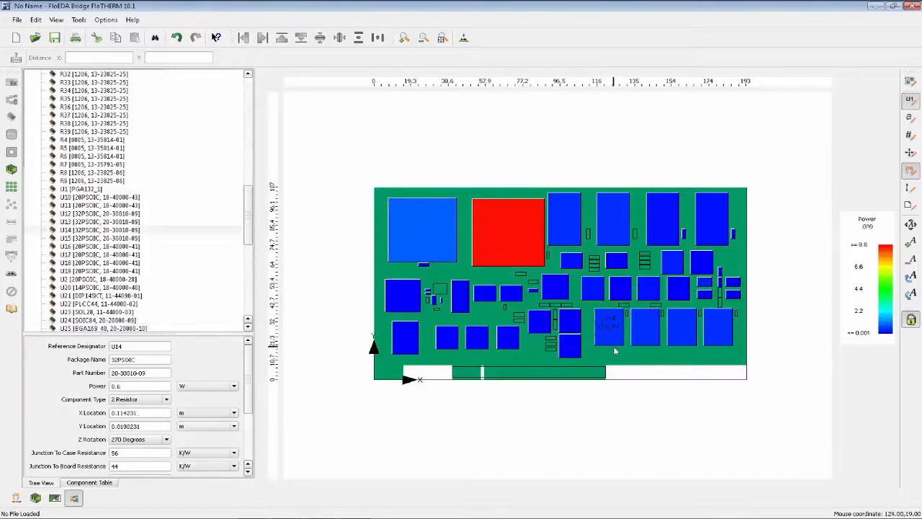
pyautogui.click(623, 440)
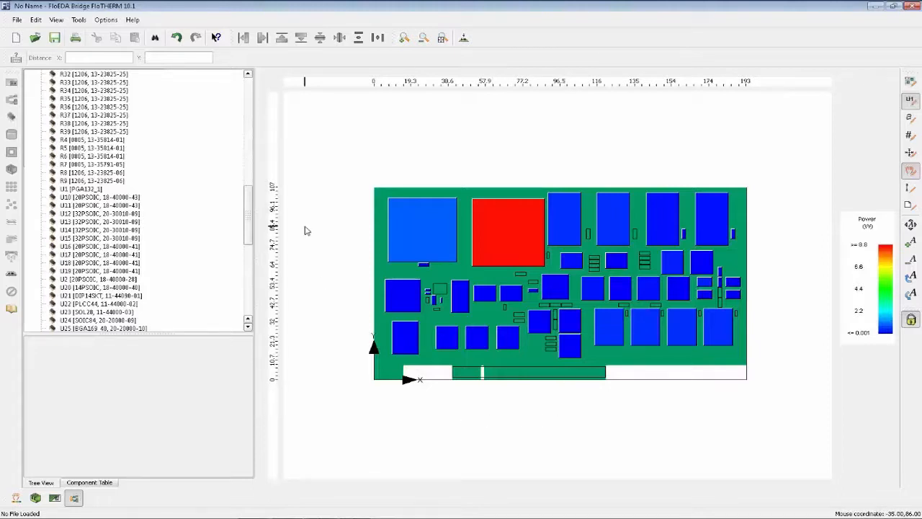
# Colour the board's components by Modelling Level and inspect resistors R9, R6 and R38.
pyautogui.click(16, 497)
pyautogui.click(30, 452)
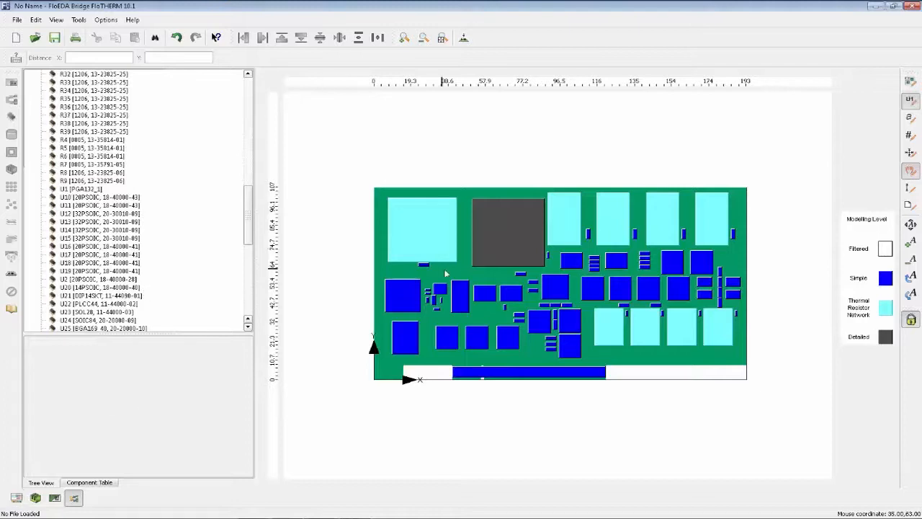
pyautogui.click(74, 181)
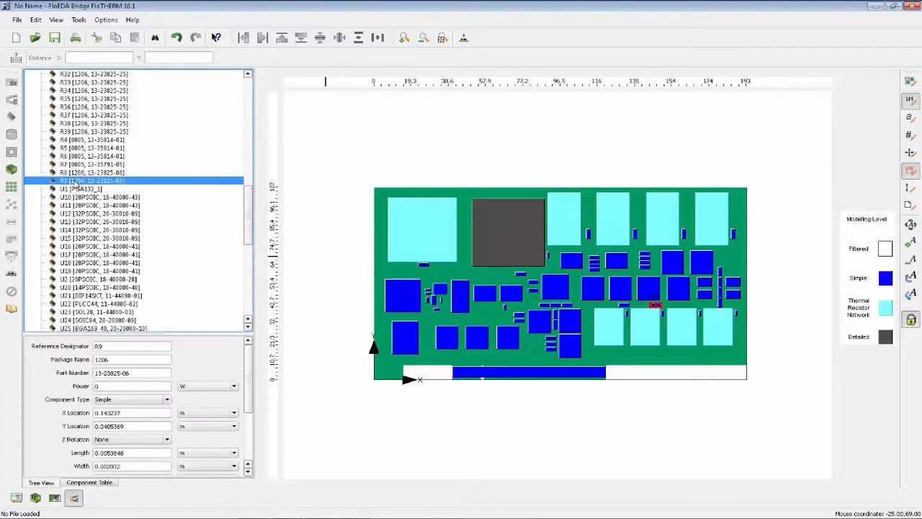
pyautogui.click(79, 157)
pyautogui.click(64, 123)
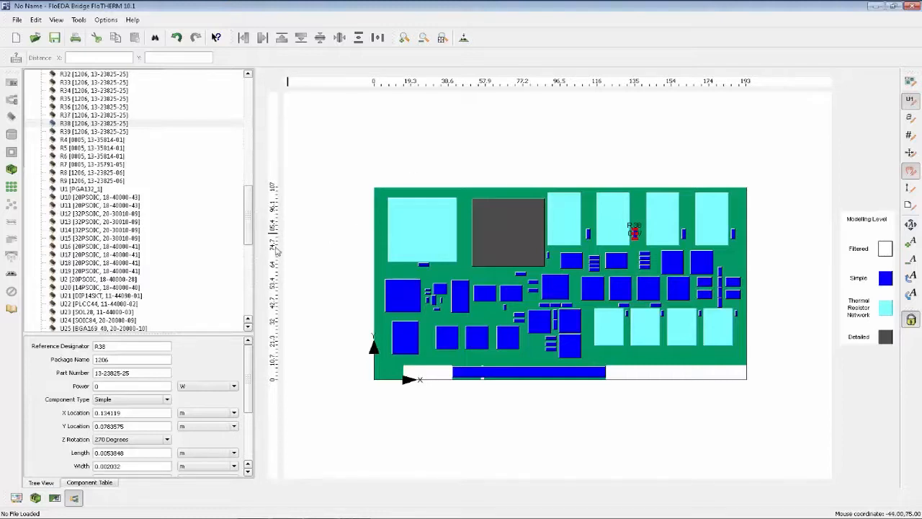
# Filter components with side length under 3 mm, height under 1.6 mm, or reference designators containing R,C,L,P, and clear the selection.
pyautogui.moveTo(247, 231); pyautogui.dragTo(246, 105)
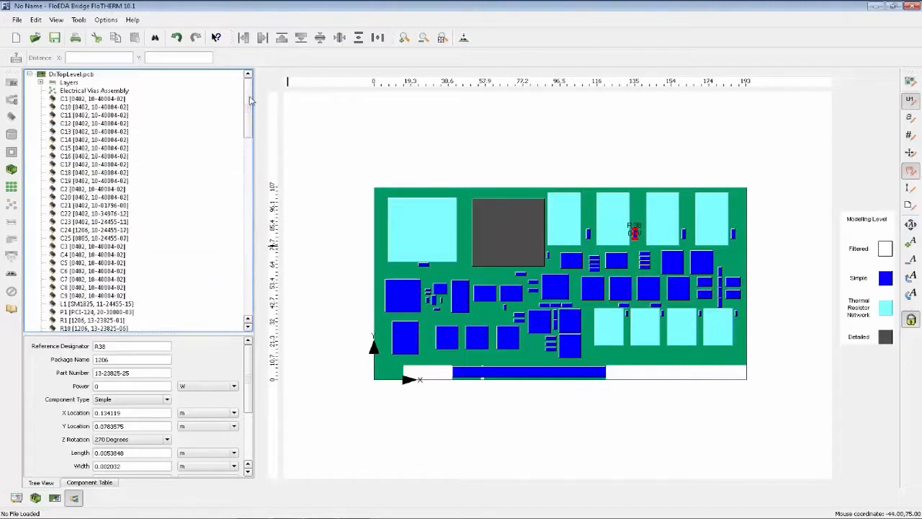
pyautogui.click(78, 20)
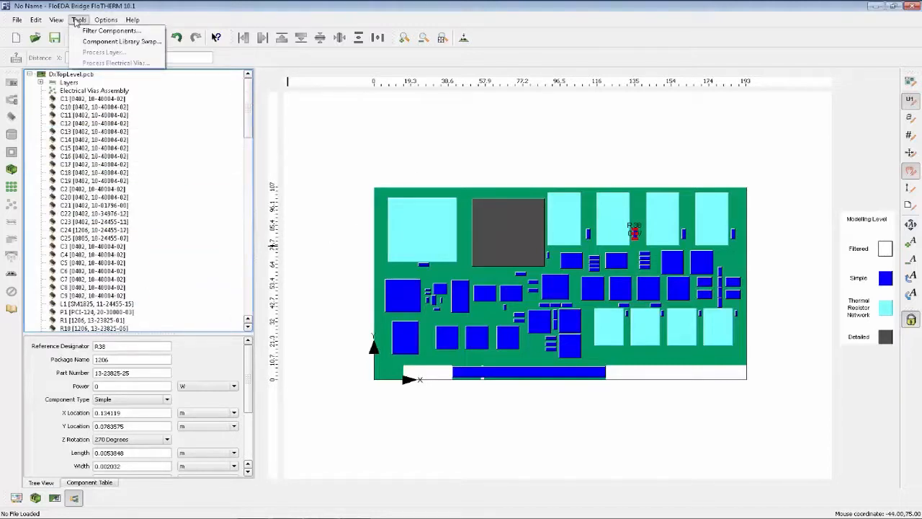
pyautogui.click(154, 33)
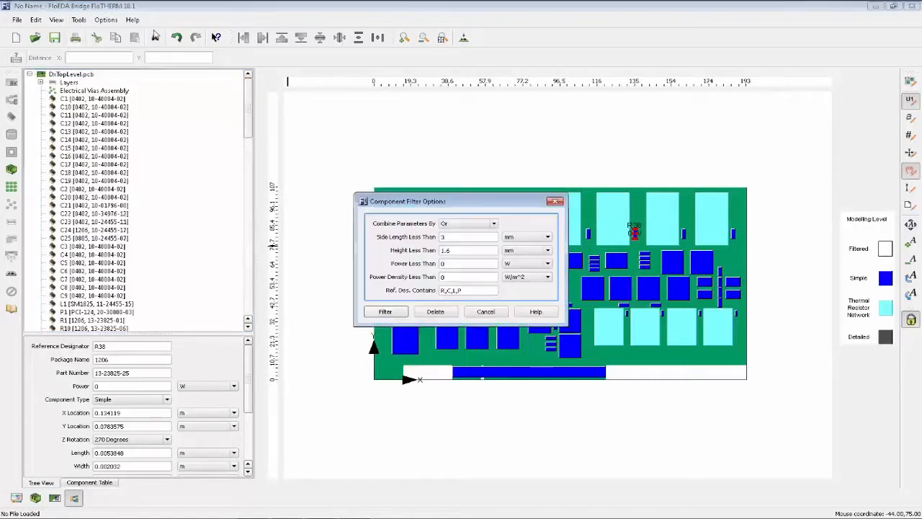
pyautogui.click(463, 250)
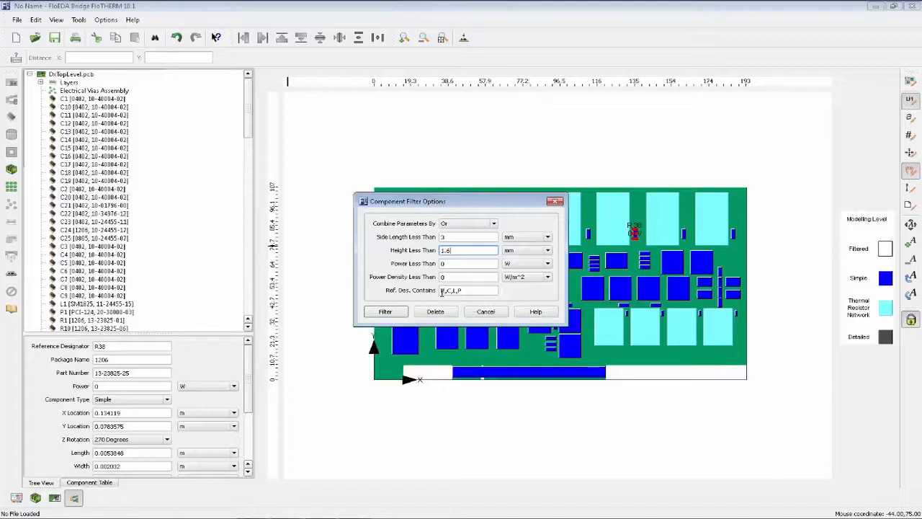
pyautogui.moveTo(442, 291); pyautogui.dragTo(474, 291)
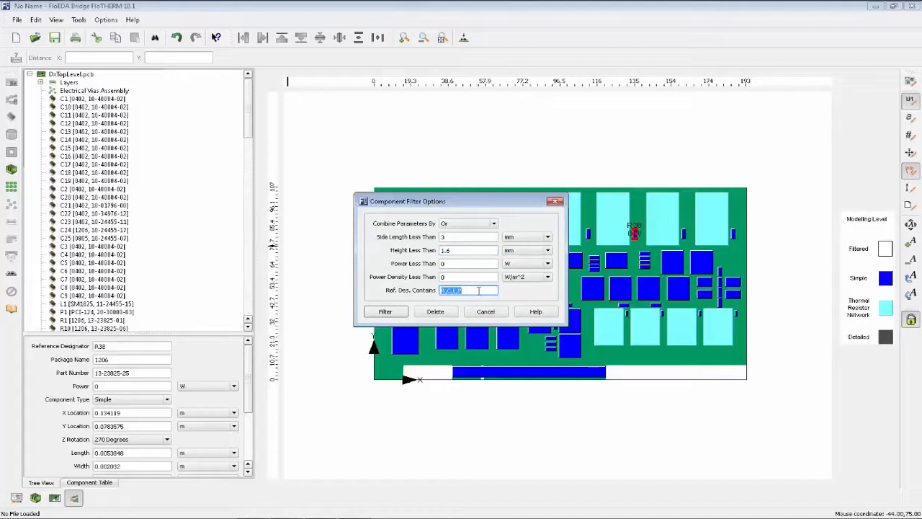
pyautogui.write('R,C,L,P')
pyautogui.click(373, 315)
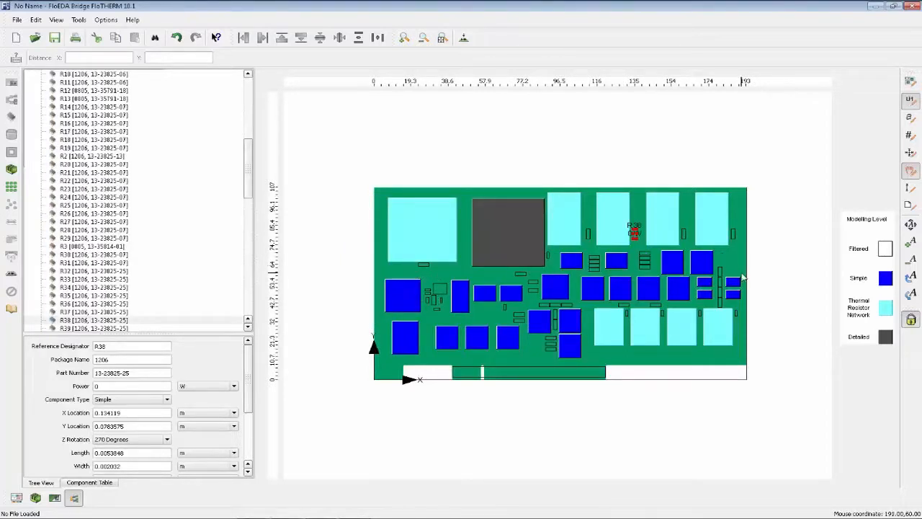
pyautogui.click(536, 454)
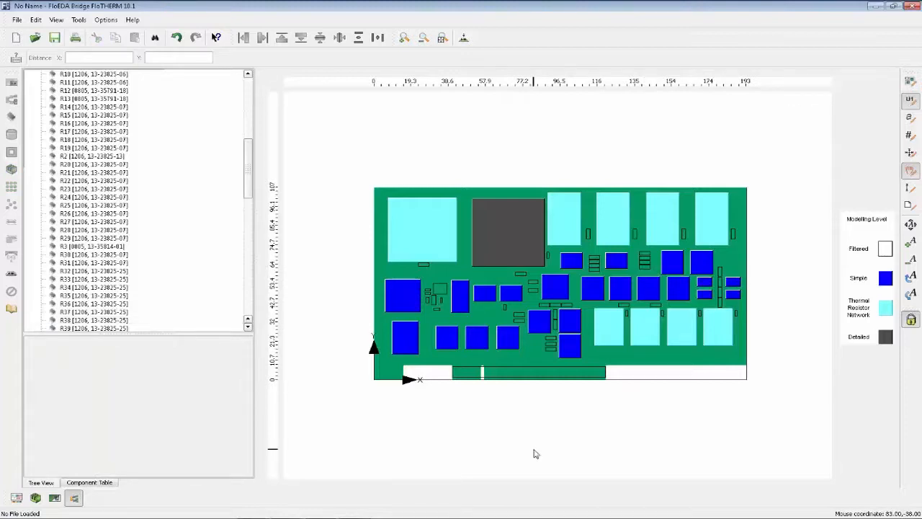
# Remove the modelling level colouring from the components and switch the board to the 3D view.
pyautogui.click(16, 497)
pyautogui.click(24, 434)
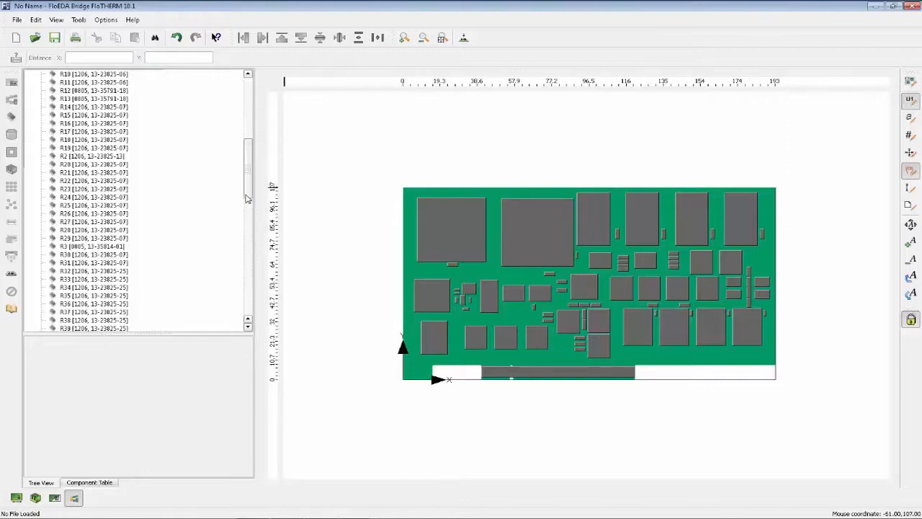
pyautogui.moveTo(245, 199); pyautogui.dragTo(251, 110)
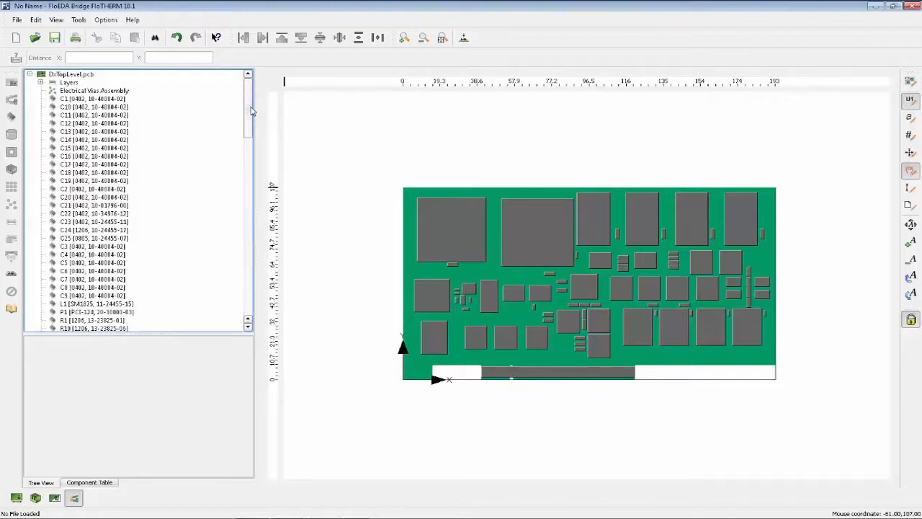
pyautogui.click(463, 37)
pyautogui.click(504, 103)
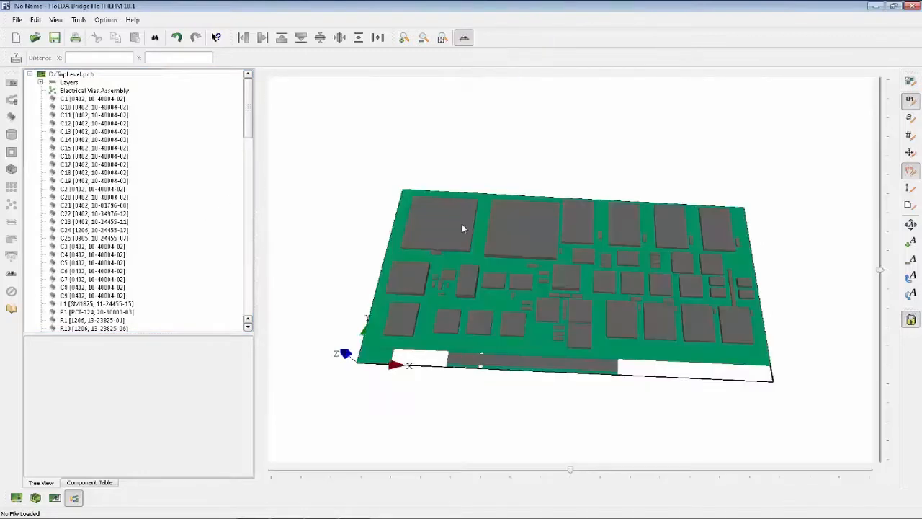
# Orbit and zoom in on a corner of the 3D board to examine the layer stack along its edge.
pyautogui.moveTo(613, 330); pyautogui.dragTo(499, 293)
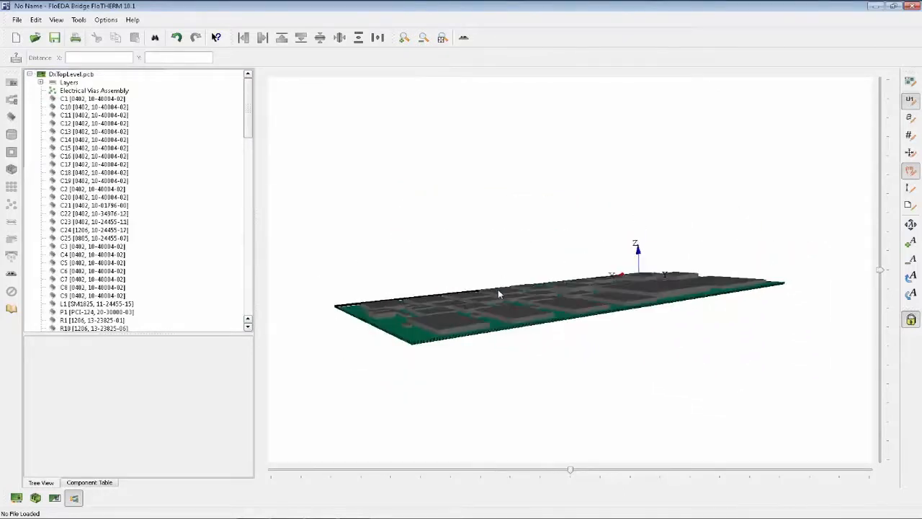
pyautogui.click(404, 38)
pyautogui.moveTo(413, 337); pyautogui.dragTo(445, 371)
pyautogui.click(404, 38)
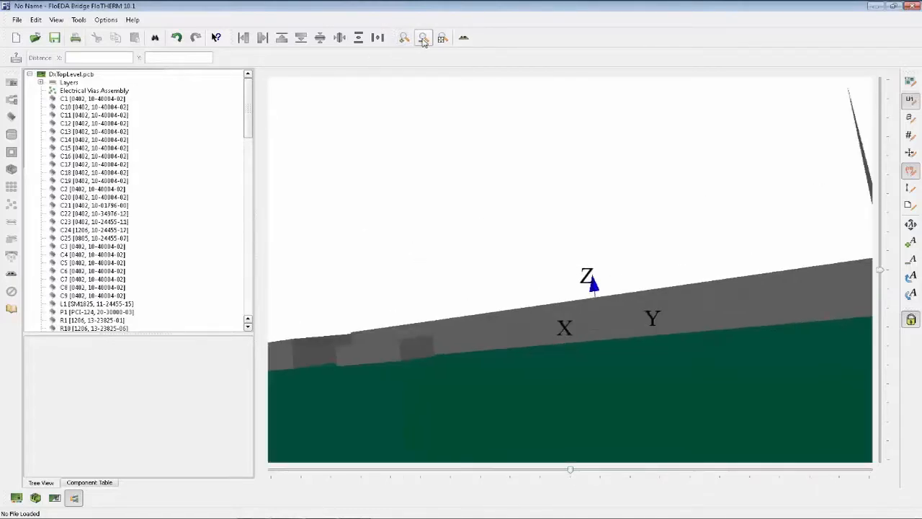
pyautogui.click(424, 37)
pyautogui.moveTo(441, 142); pyautogui.dragTo(449, 185)
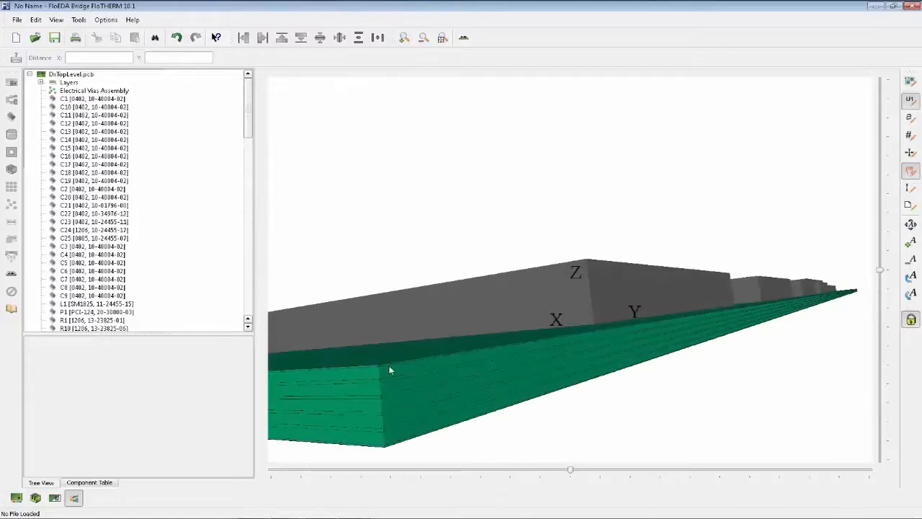
# Expand the board's layer list and make the layers equispaced.
pyautogui.click(63, 84)
pyautogui.click(41, 83)
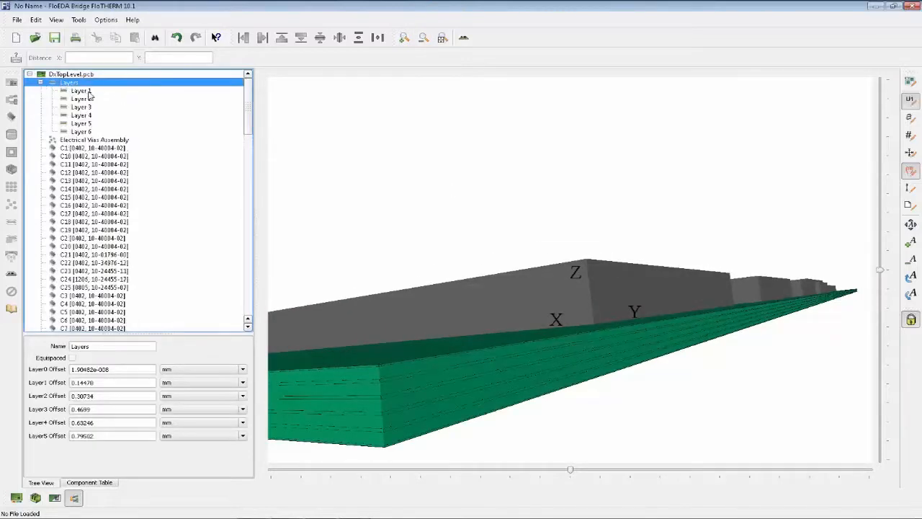
pyautogui.click(72, 358)
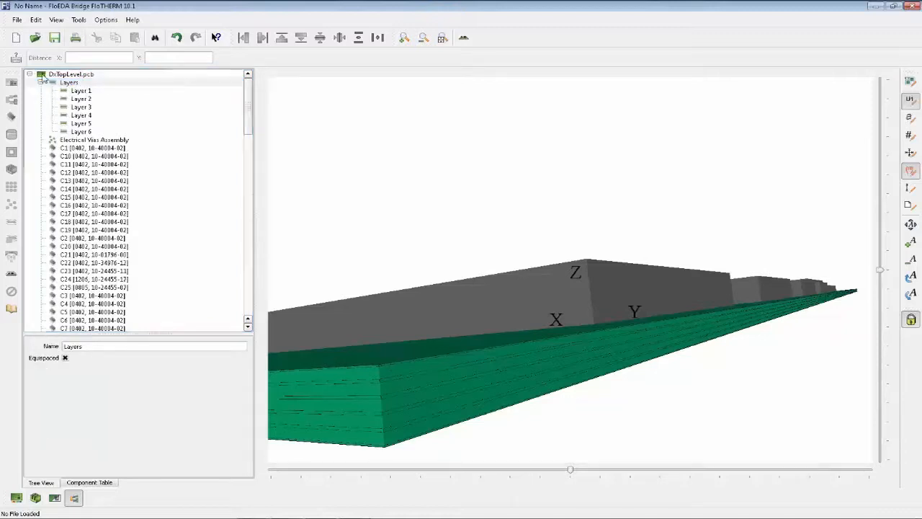
# Highlight all six layers on the board, then inspect the thickness, conductor material and %Coverage of individual layers.
pyautogui.click(81, 90)
pyautogui.keyDown('shift'); pyautogui.click(87, 132); pyautogui.keyUp('shift')
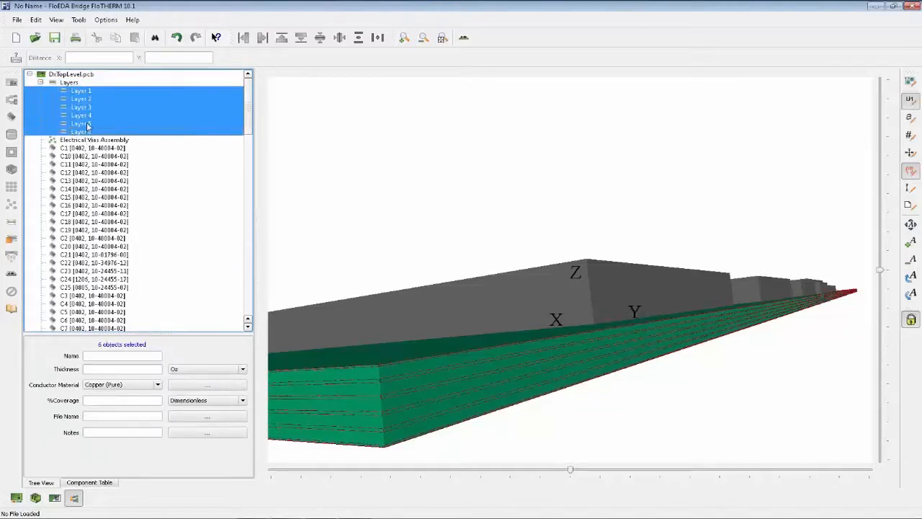
pyautogui.click(85, 99)
pyautogui.click(83, 107)
pyautogui.click(83, 115)
pyautogui.click(85, 132)
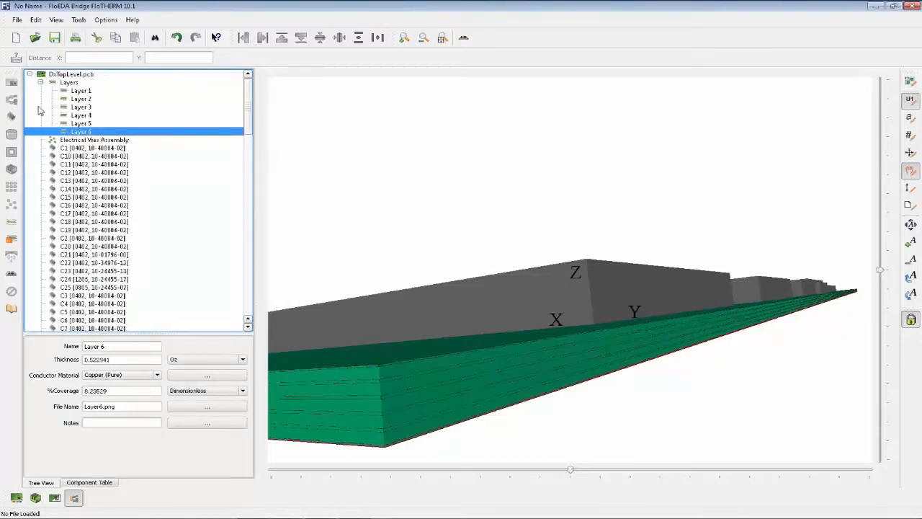
pyautogui.click(87, 92)
pyautogui.doubleClick(118, 360)
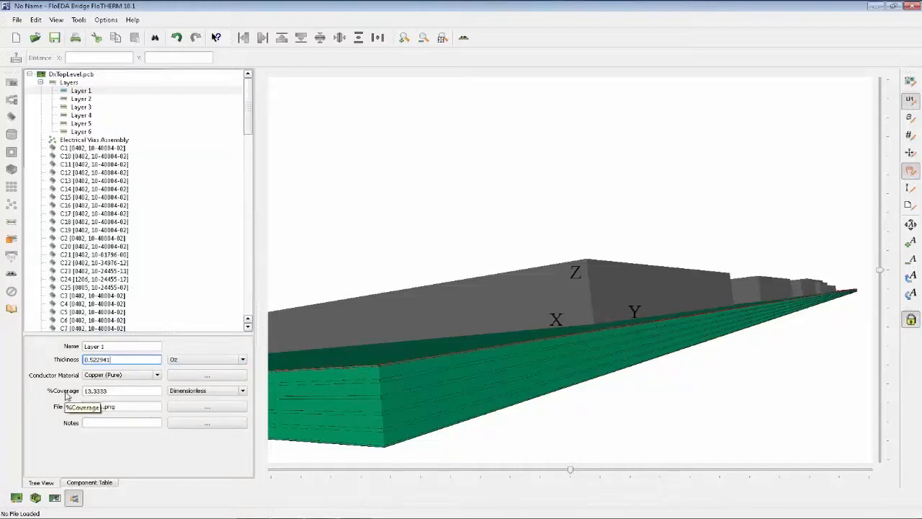
# Switch the board to the Top view and start trace processing for Layer 1.
pyautogui.click(462, 38)
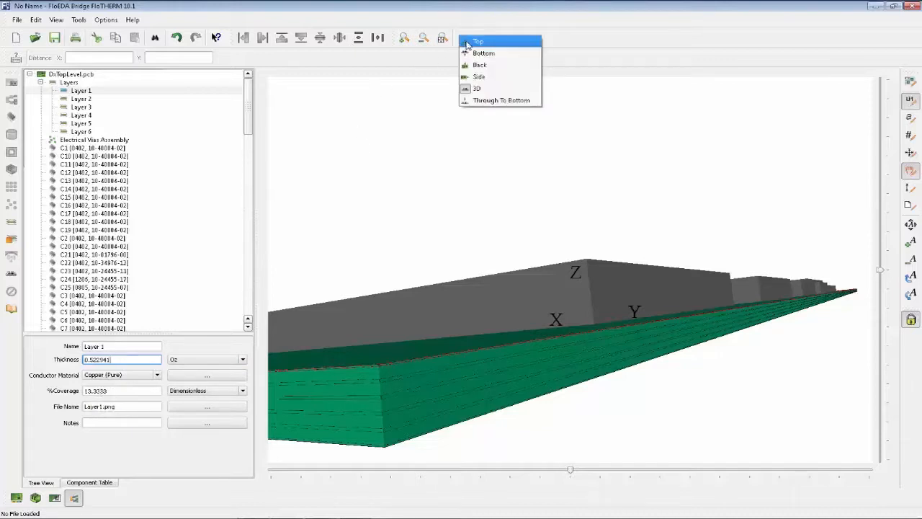
pyautogui.click(477, 41)
pyautogui.click(79, 91)
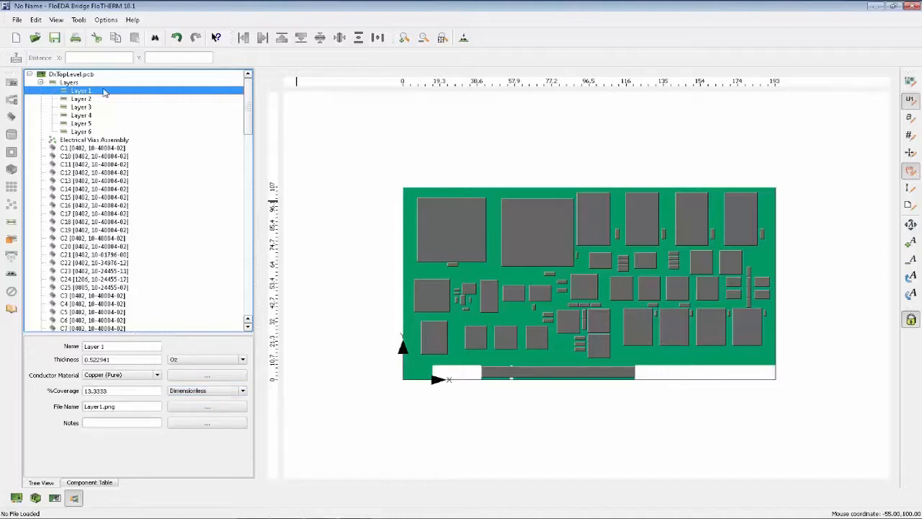
pyautogui.rightClick(105, 92)
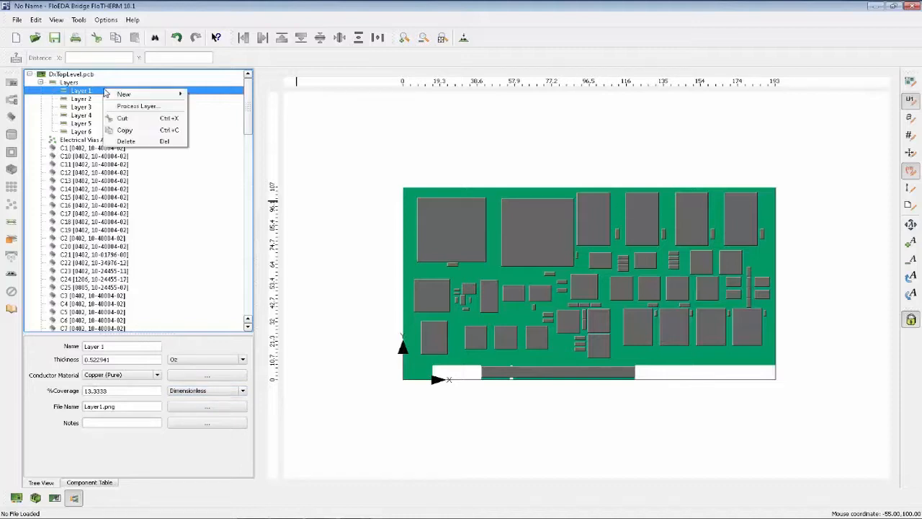
pyautogui.click(173, 109)
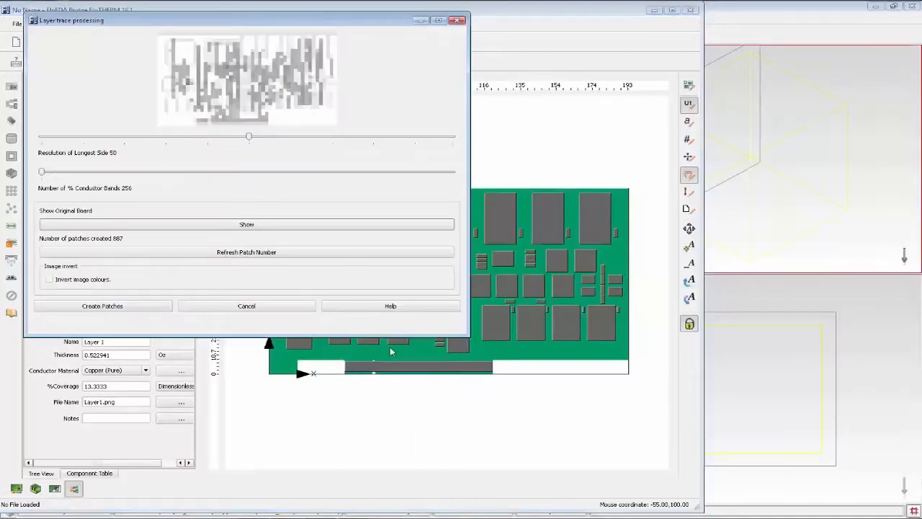
# Enlarge the trace processing preview and compare Layer 1's original board image with its processed version.
pyautogui.moveTo(392, 336); pyautogui.dragTo(388, 479)
pyautogui.click(262, 369)
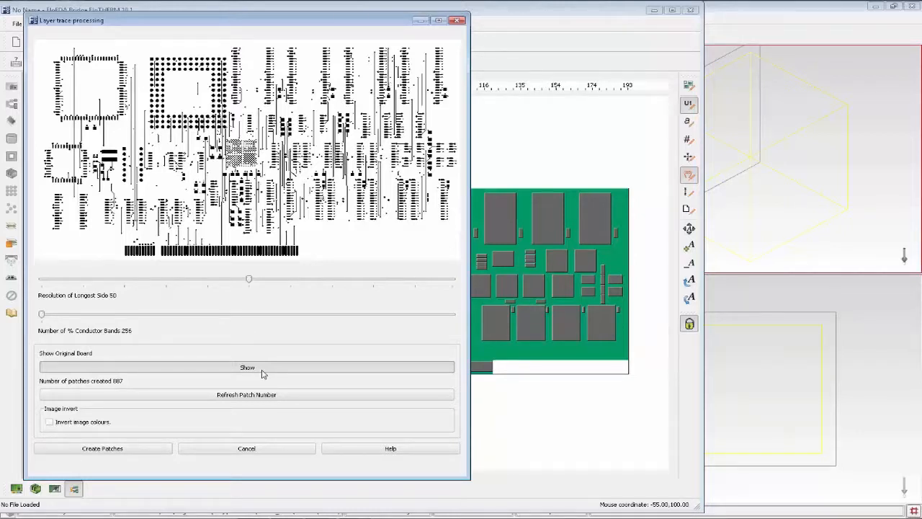
pyautogui.click(262, 373)
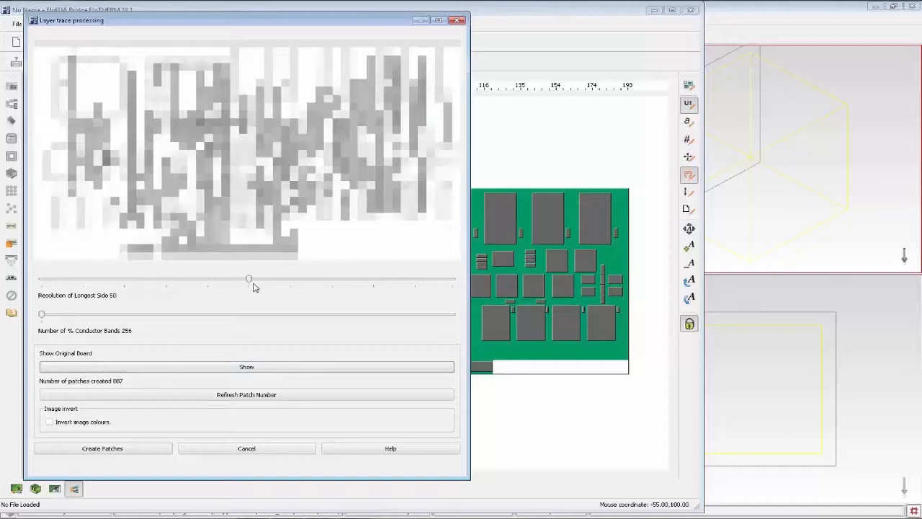
pyautogui.click(264, 368)
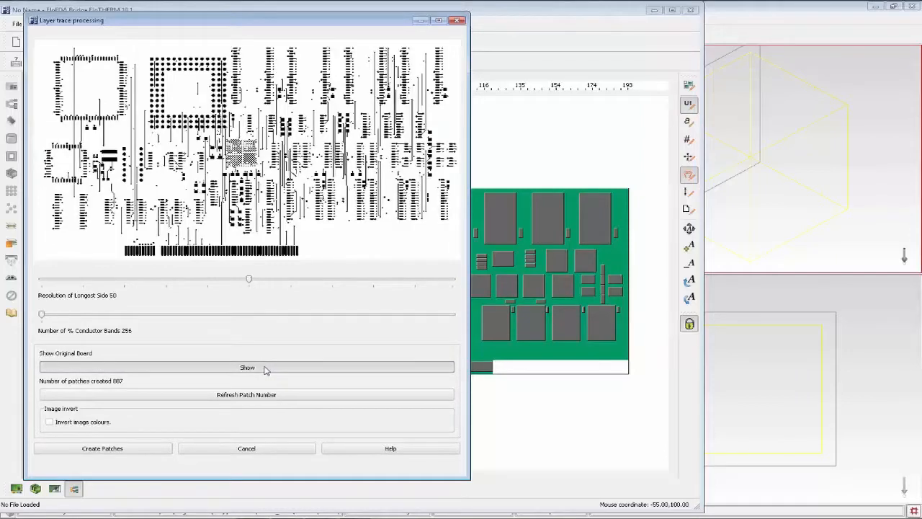
pyautogui.click(263, 368)
pyautogui.click(264, 368)
pyautogui.click(264, 369)
pyautogui.click(264, 369)
pyautogui.click(264, 368)
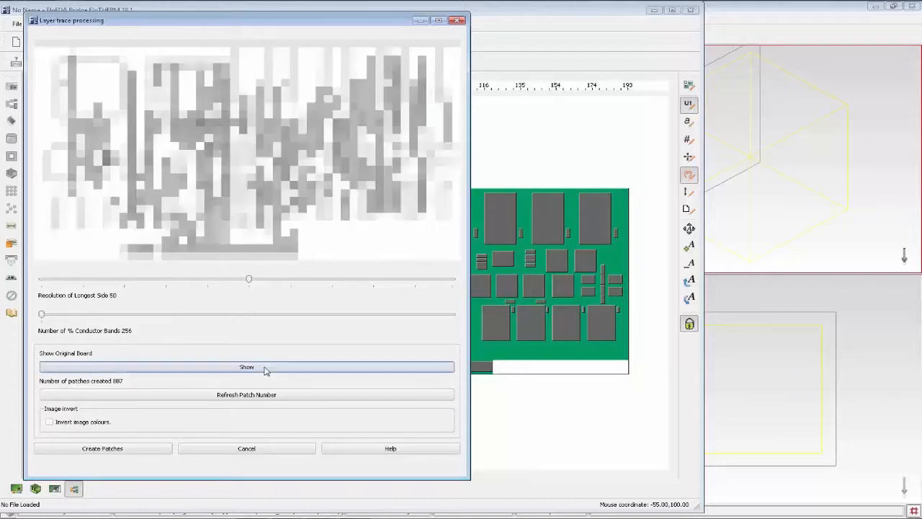
# Set Layer 1's resolution of longest side to 100 and compare the processed traces with the original board image.
pyautogui.moveTo(249, 283); pyautogui.dragTo(33, 282)
pyautogui.click(154, 372)
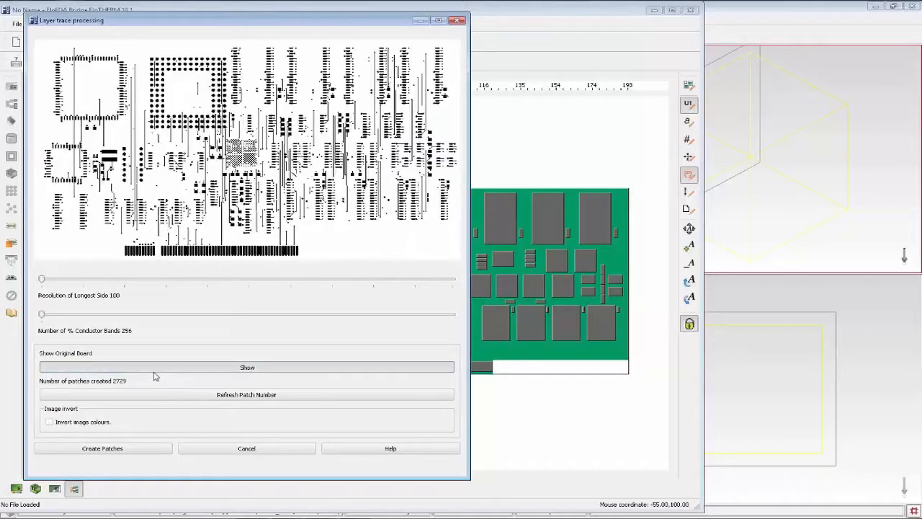
pyautogui.click(154, 372)
pyautogui.click(154, 371)
pyautogui.click(154, 372)
# Set Layer 1's resolution of longest side to 20, compare it with the original board image, and create the patches.
pyautogui.click(100, 282)
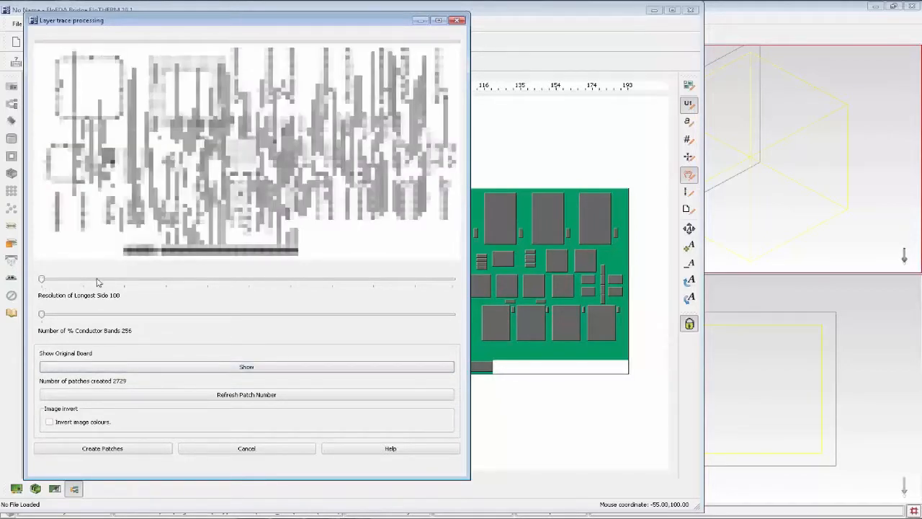
pyautogui.click(369, 280)
pyautogui.click(374, 282)
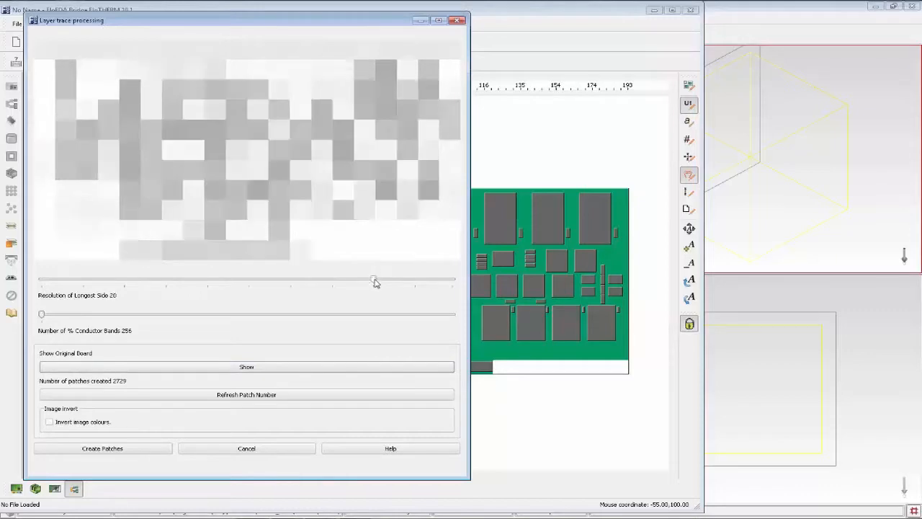
pyautogui.click(369, 373)
pyautogui.click(369, 373)
pyautogui.click(368, 372)
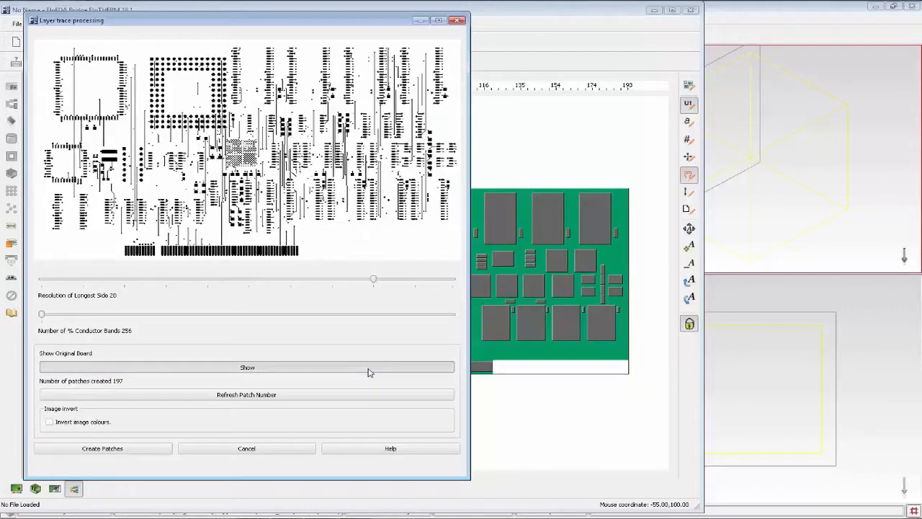
pyautogui.click(368, 372)
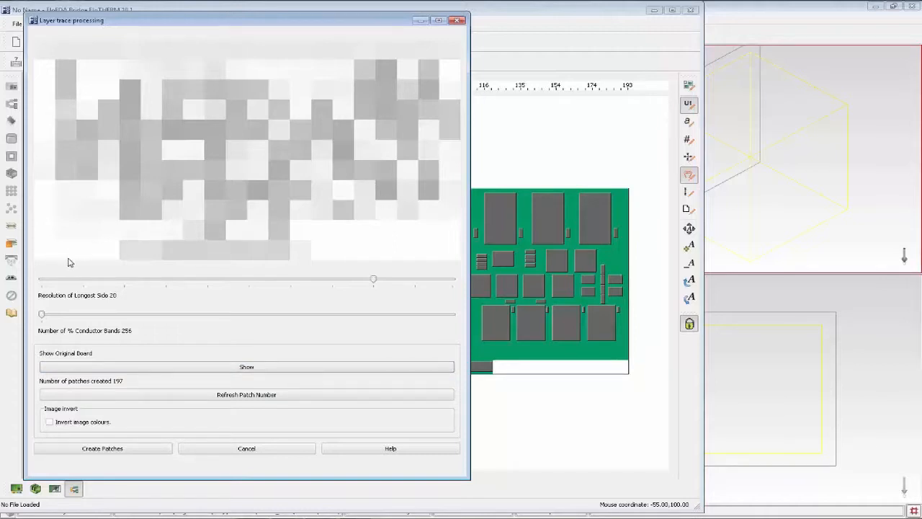
pyautogui.click(119, 454)
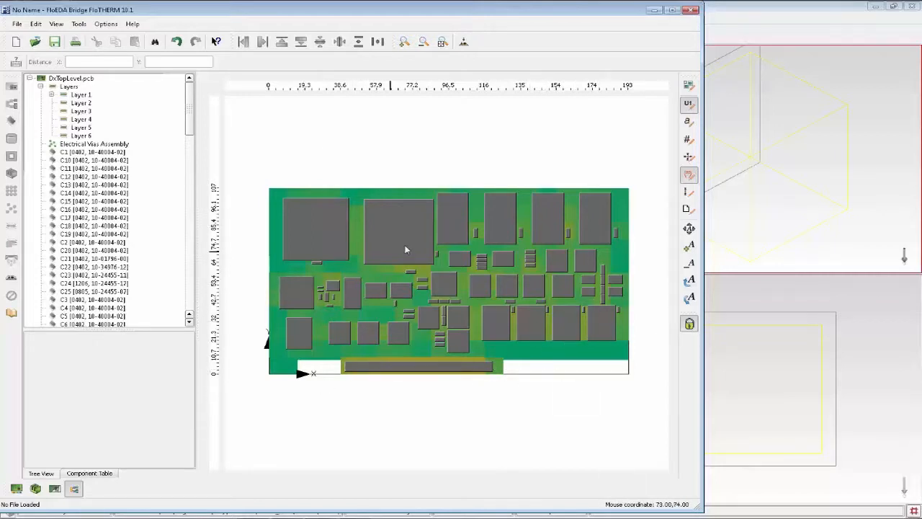
# Preview Layer 3's trace processing against its original board image, cancel without creating patches, and check the layer's %Coverage.
pyautogui.click(83, 111)
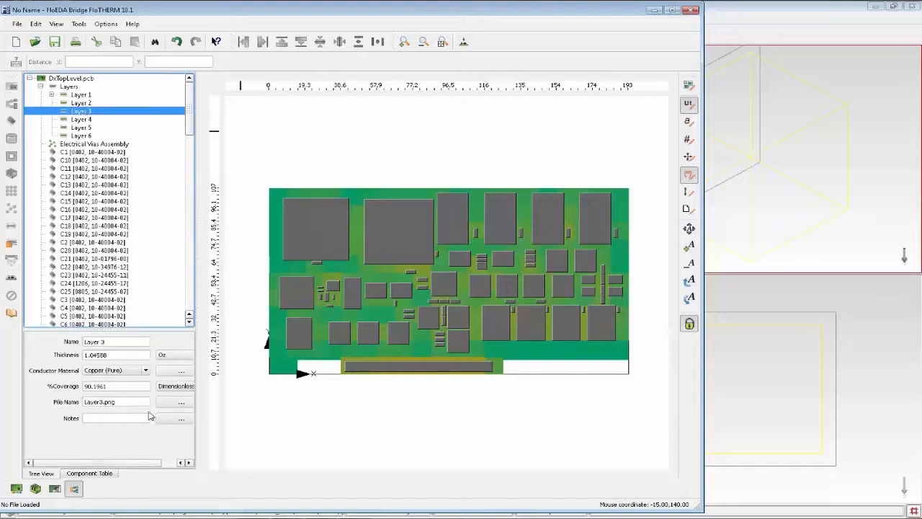
pyautogui.click(107, 386)
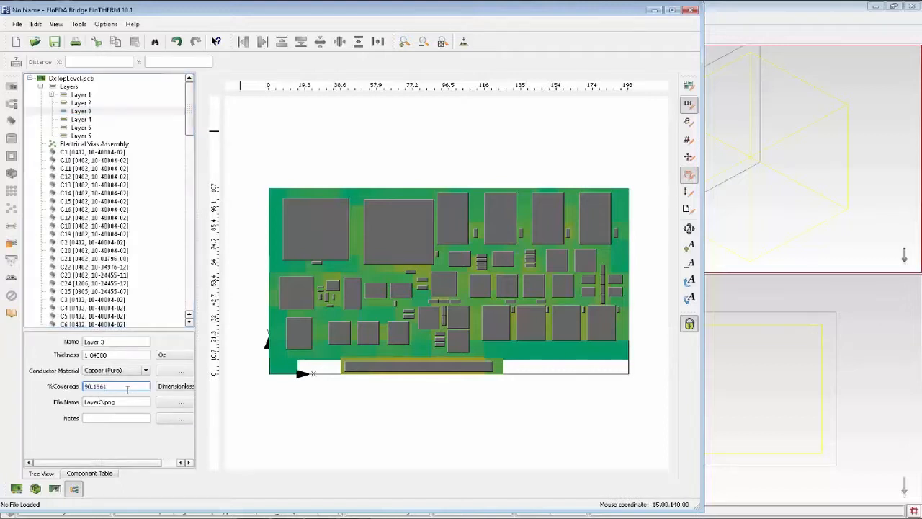
pyautogui.rightClick(84, 110)
pyautogui.click(115, 126)
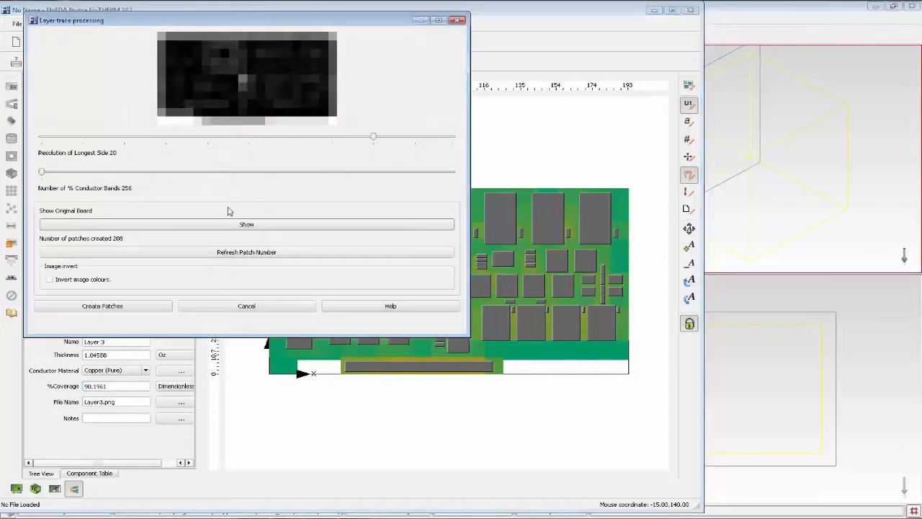
pyautogui.click(229, 226)
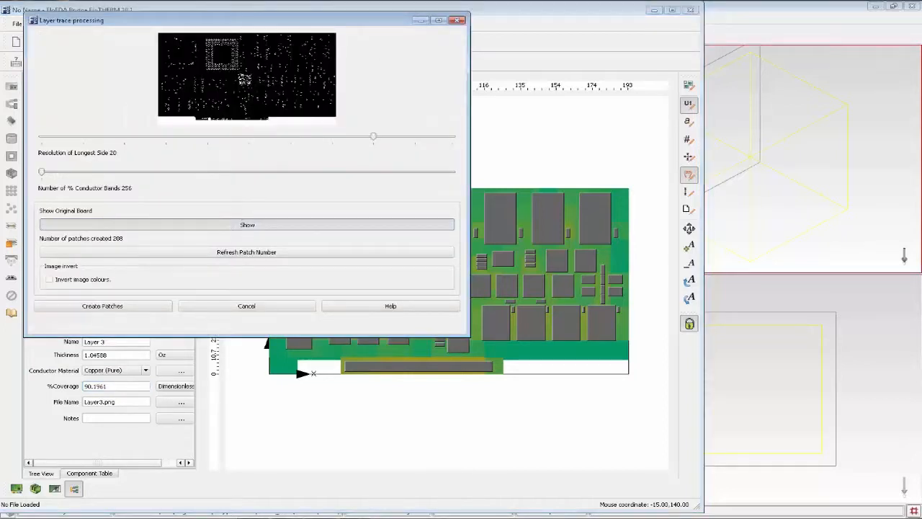
pyautogui.click(229, 226)
pyautogui.click(260, 310)
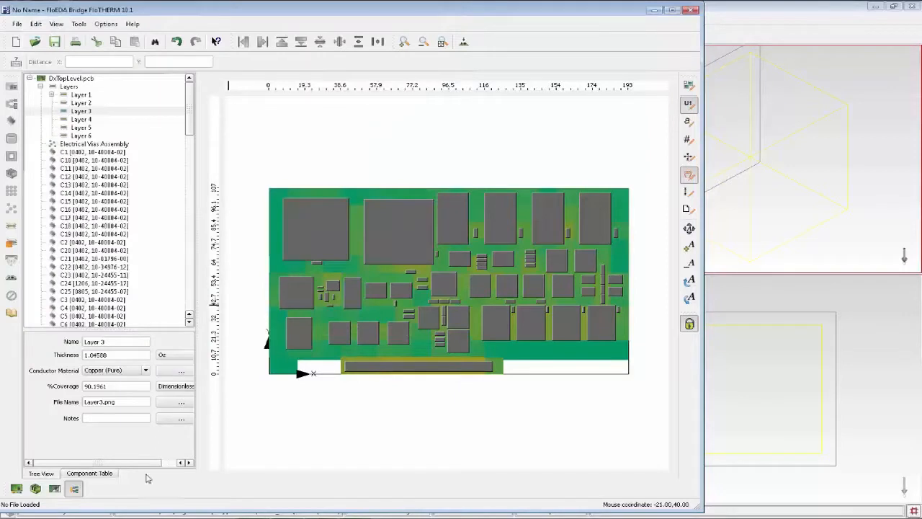
pyautogui.click(118, 386)
pyautogui.click(121, 386)
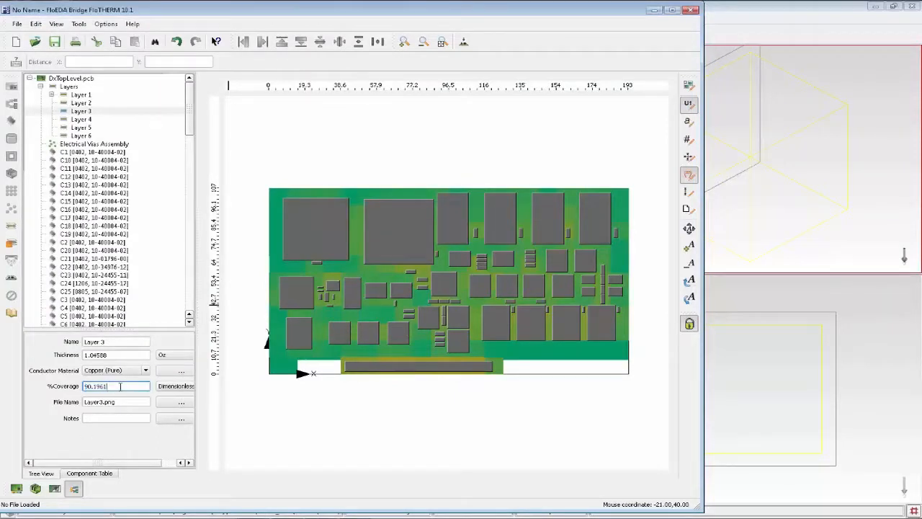
# Process Layer 6 at a longest-side resolution of 20, compare it with the original board image, and create its patches.
pyautogui.click(82, 136)
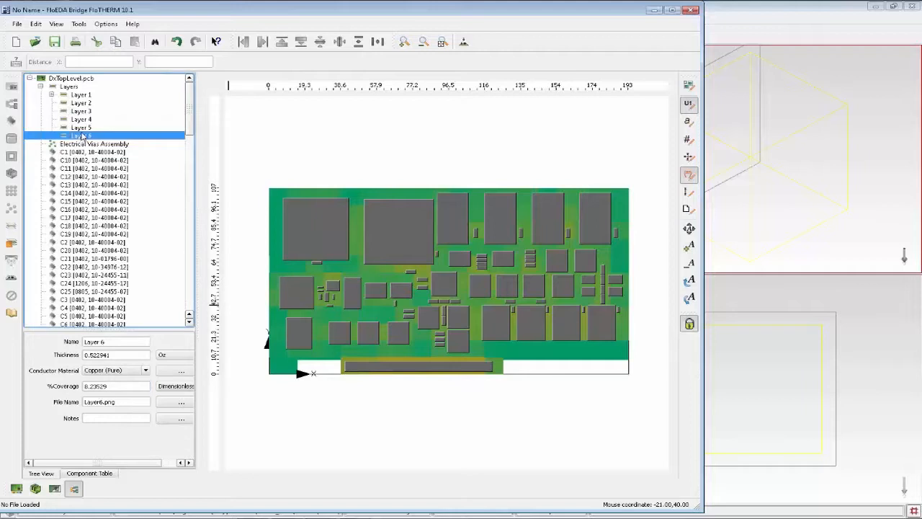
pyautogui.rightClick(85, 136)
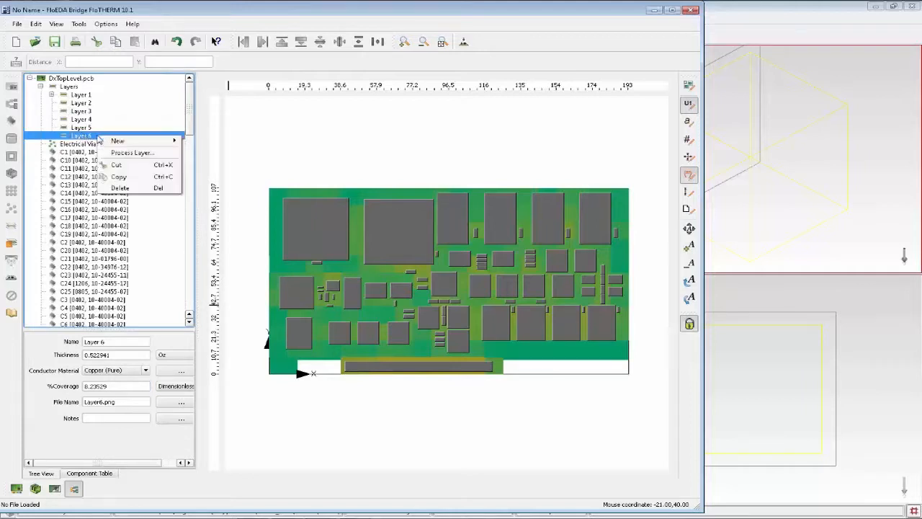
pyautogui.click(164, 156)
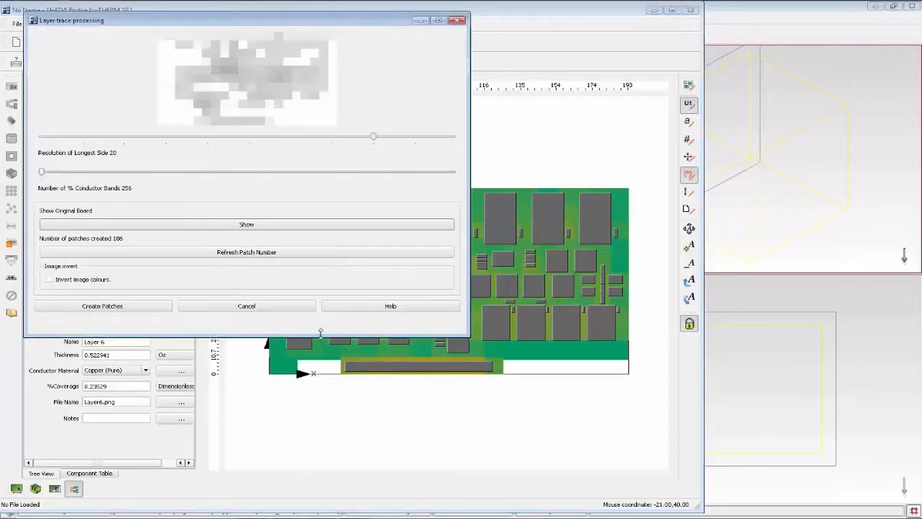
pyautogui.click(249, 383)
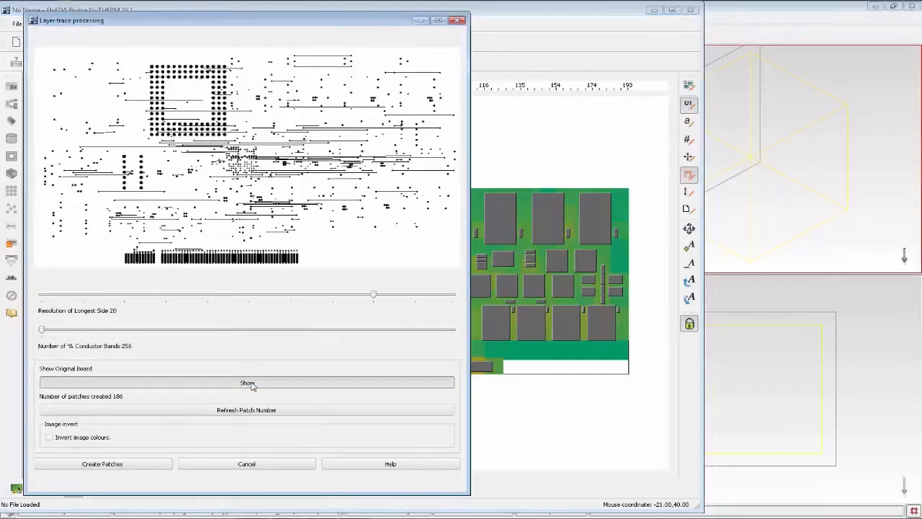
pyautogui.click(252, 384)
pyautogui.click(251, 384)
pyautogui.click(141, 464)
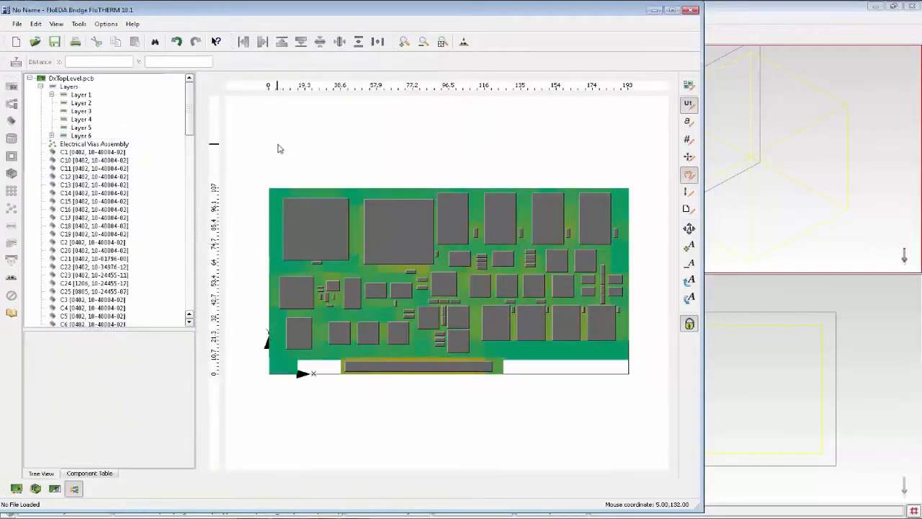
# Switch the board to the 3D view and orbit it to examine the layer patches across the surface.
pyautogui.click(465, 43)
pyautogui.click(500, 96)
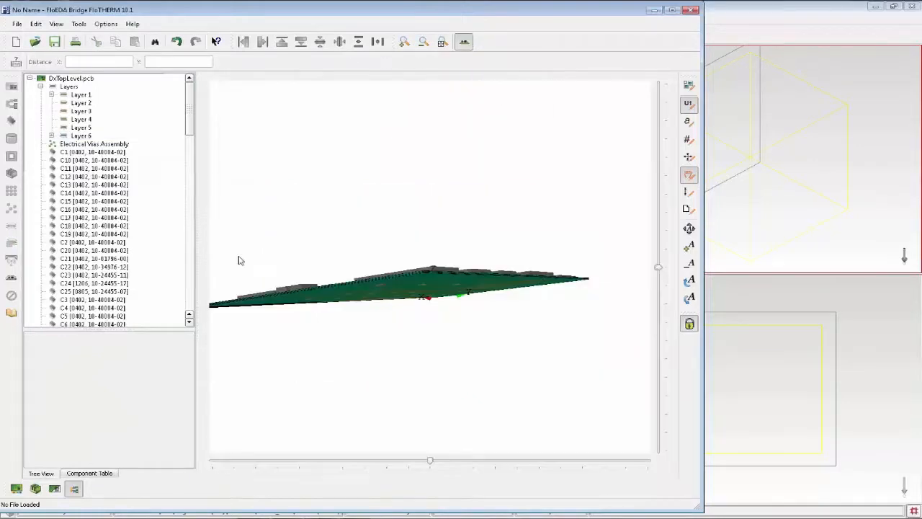
pyautogui.moveTo(369, 192); pyautogui.dragTo(439, 197)
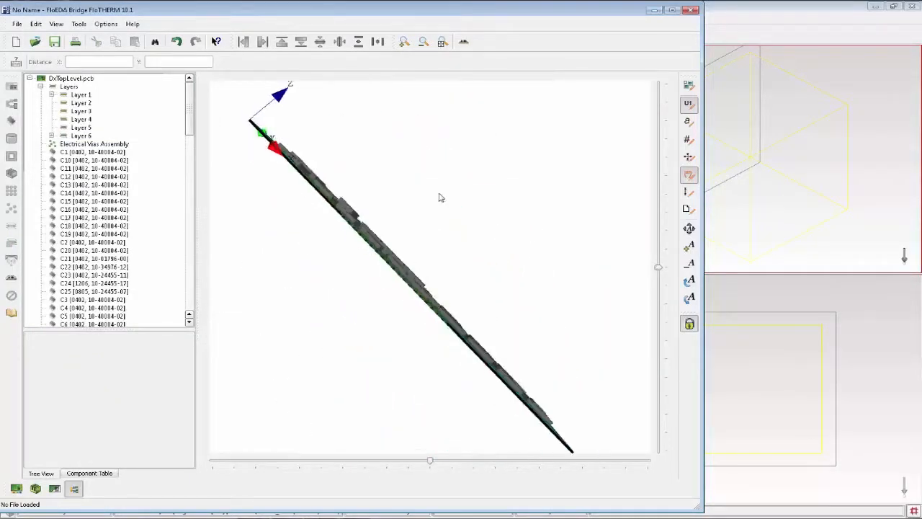
pyautogui.moveTo(332, 150); pyautogui.dragTo(291, 270)
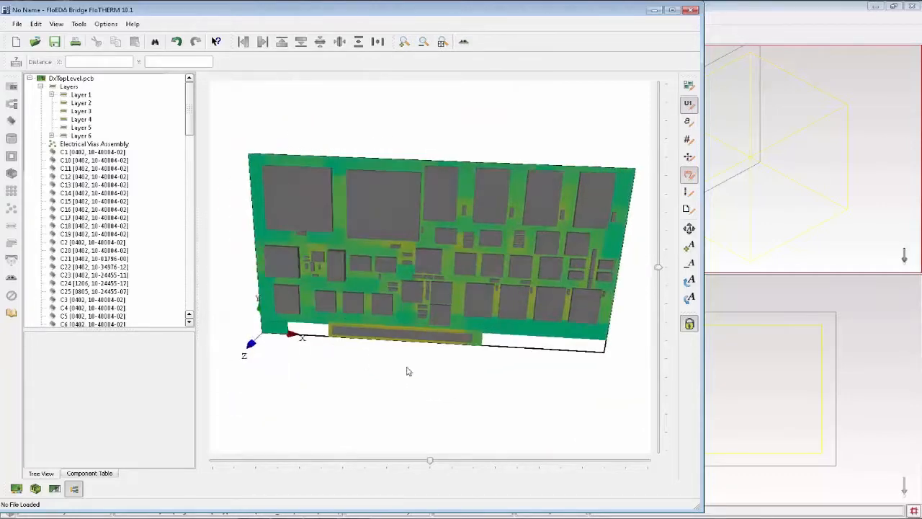
pyautogui.moveTo(407, 371); pyautogui.dragTo(332, 331)
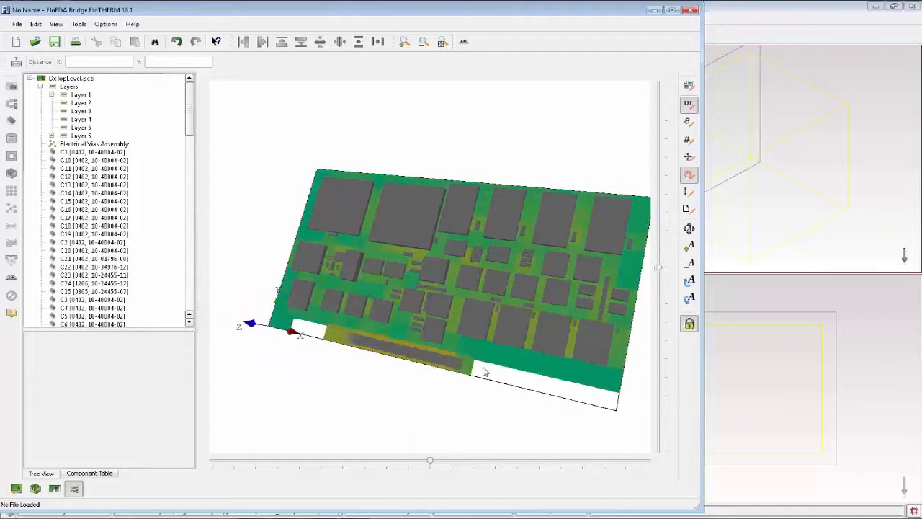
pyautogui.moveTo(329, 391); pyautogui.dragTo(347, 369)
pyautogui.moveTo(608, 300); pyautogui.dragTo(428, 317)
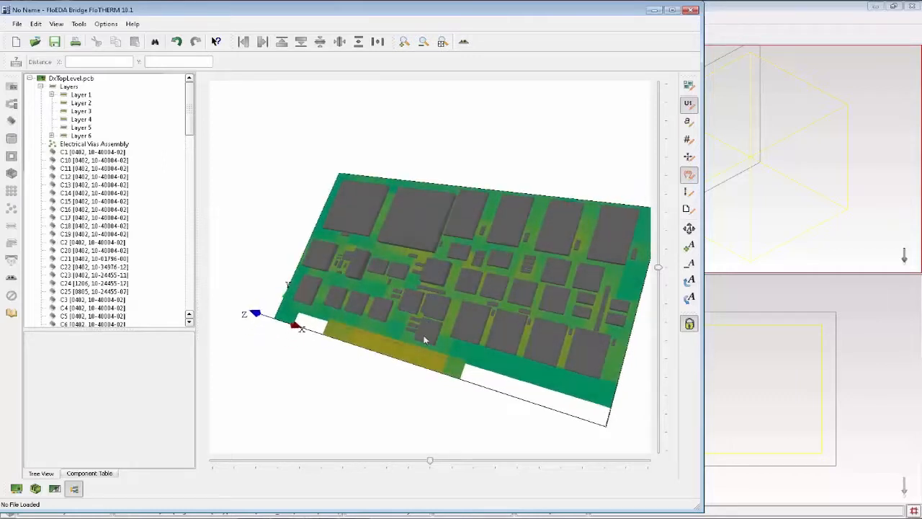
pyautogui.moveTo(537, 346); pyautogui.dragTo(484, 345)
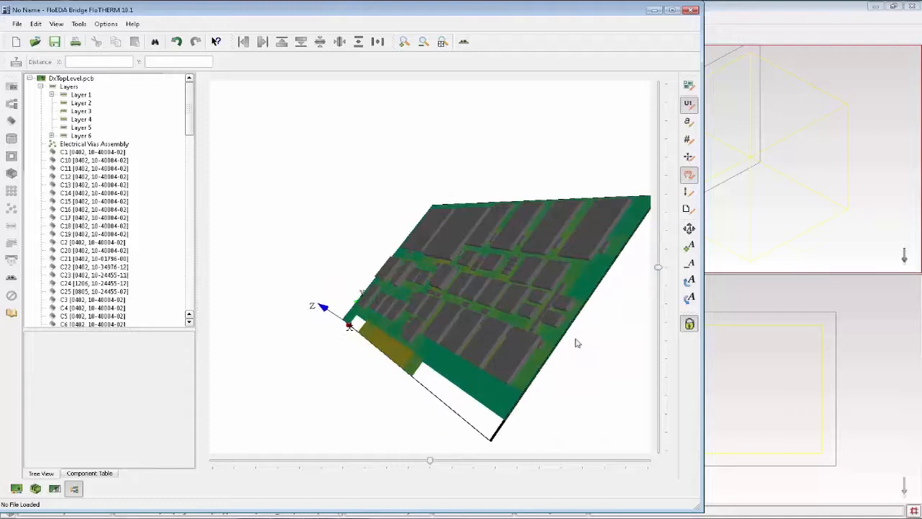
pyautogui.moveTo(577, 344); pyautogui.dragTo(424, 317)
pyautogui.click(463, 44)
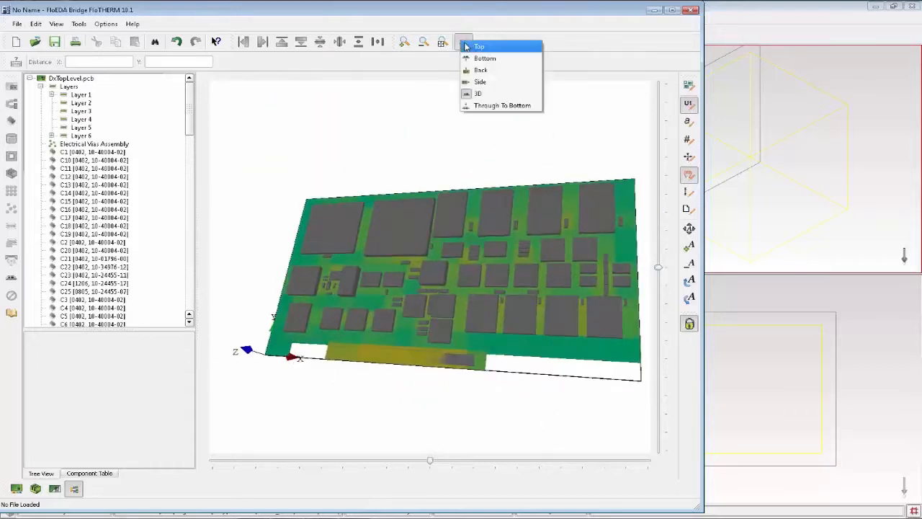
pyautogui.click(331, 134)
# Create a new heatsink on component U1 of the board.
pyautogui.moveTo(267, 178); pyautogui.dragTo(325, 243)
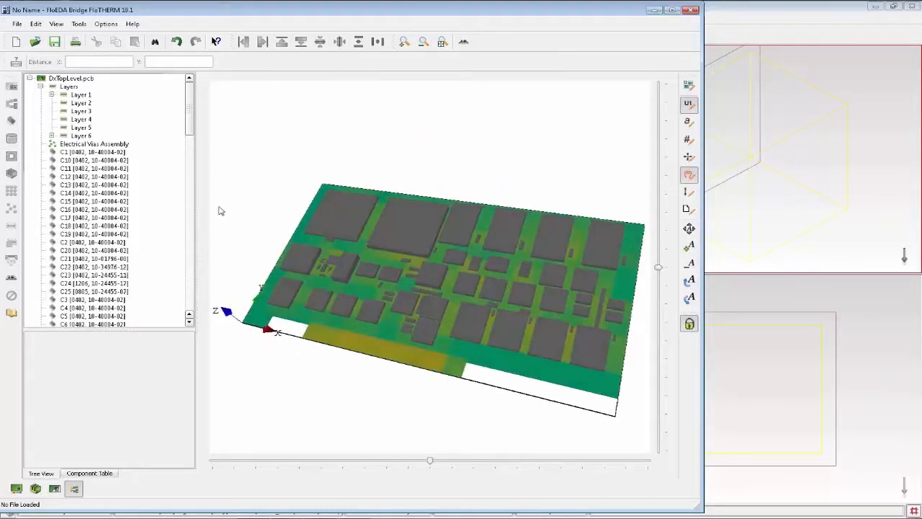
pyautogui.click(418, 233)
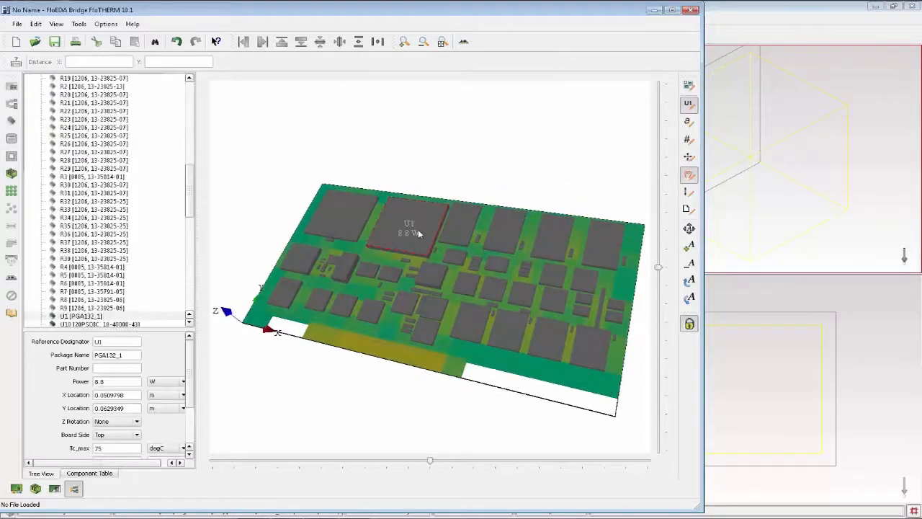
pyautogui.moveTo(418, 232)
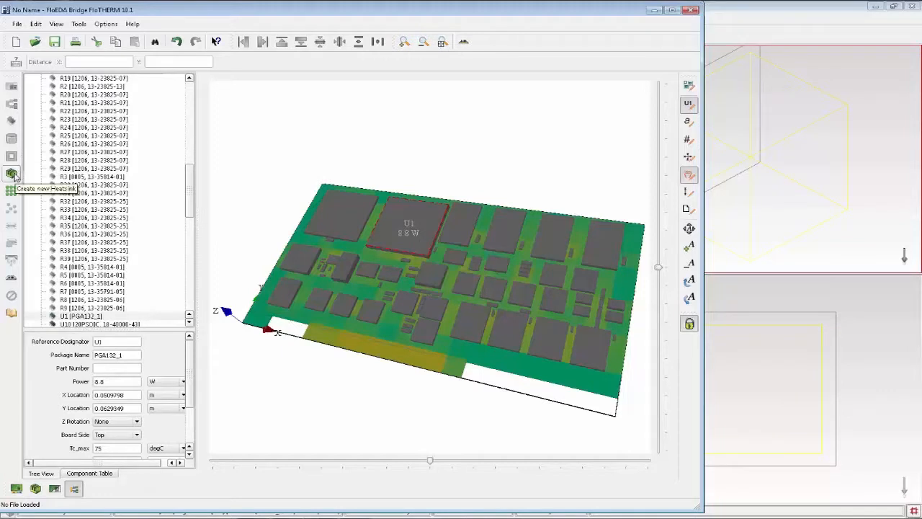
pyautogui.click(12, 173)
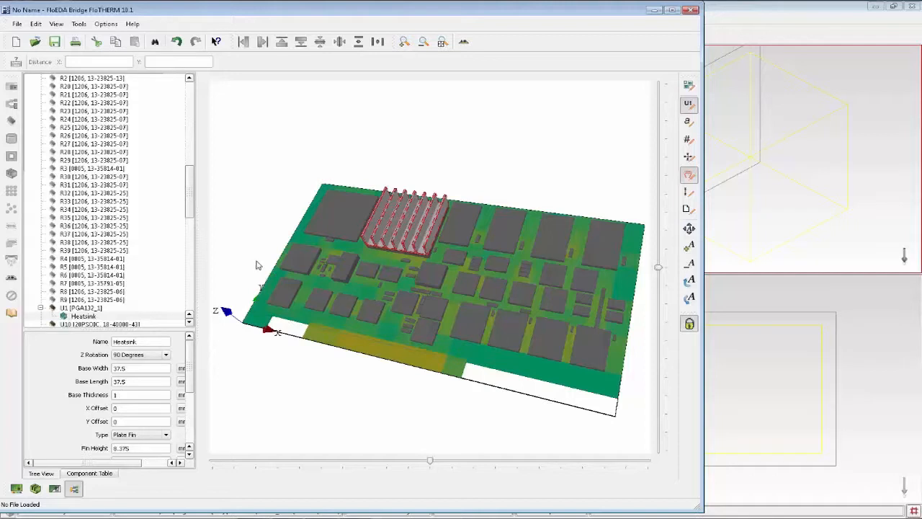
# Set the U1 heatsink's base width and base length to 40 mm and its base thickness to 3 mm.
pyautogui.moveTo(148, 369); pyautogui.dragTo(36, 358)
pyautogui.press('Tab')
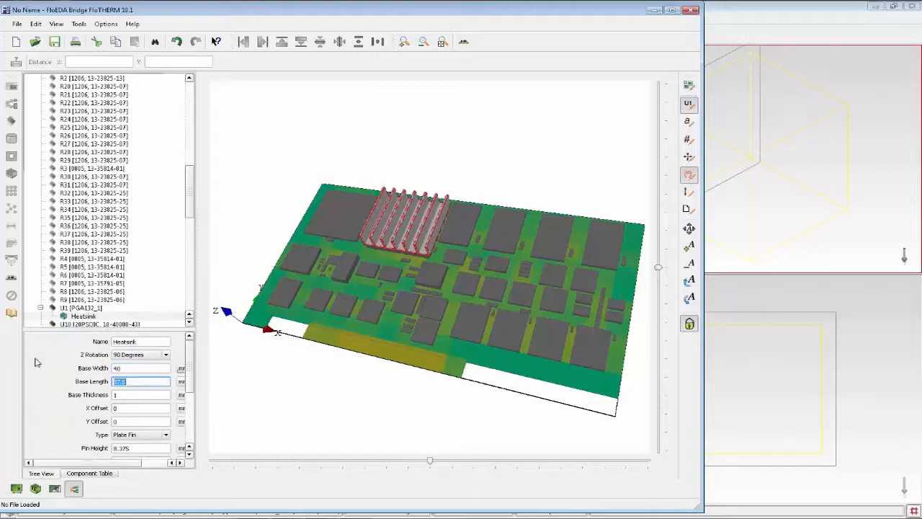
pyautogui.press('Tab')
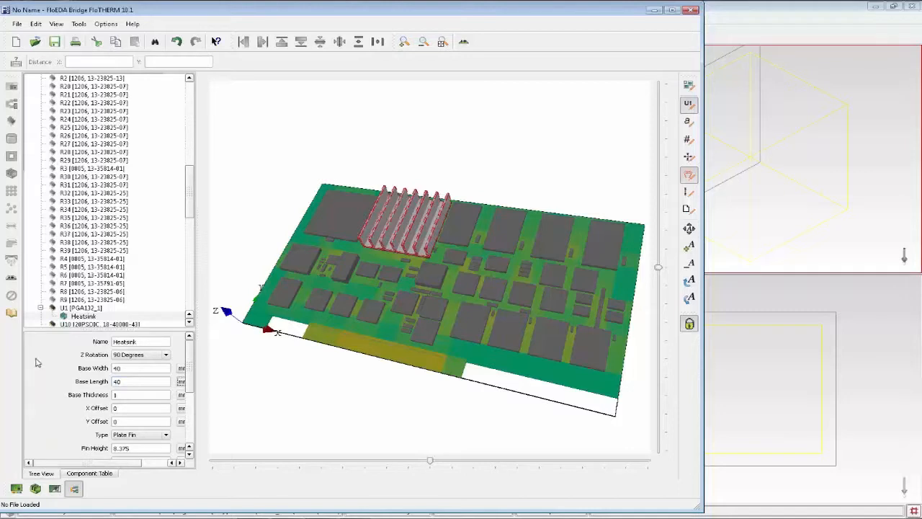
pyautogui.doubleClick(144, 394)
pyautogui.write('3')
pyautogui.press('Tab')
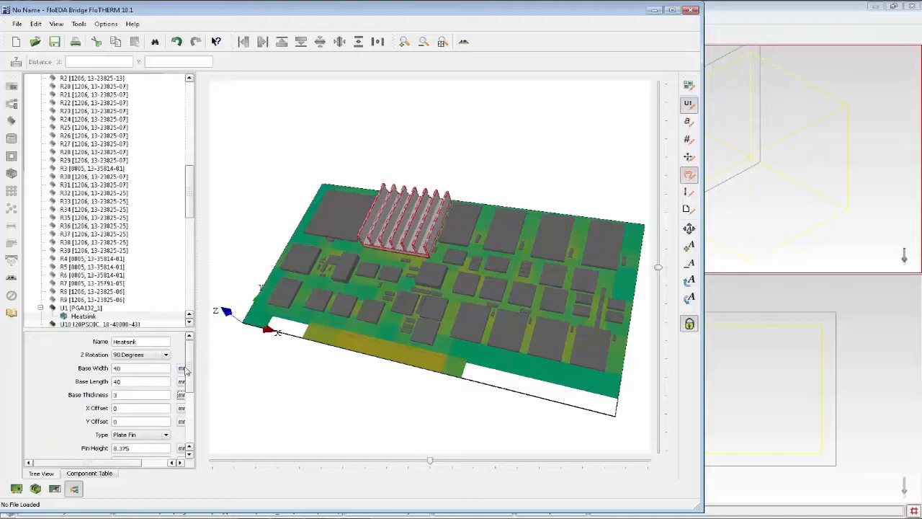
# Set the U1 heatsink's number of fins to 16 and deselect the heatsink.
pyautogui.scroll(-5, 181, 416)
pyautogui.click(133, 357)
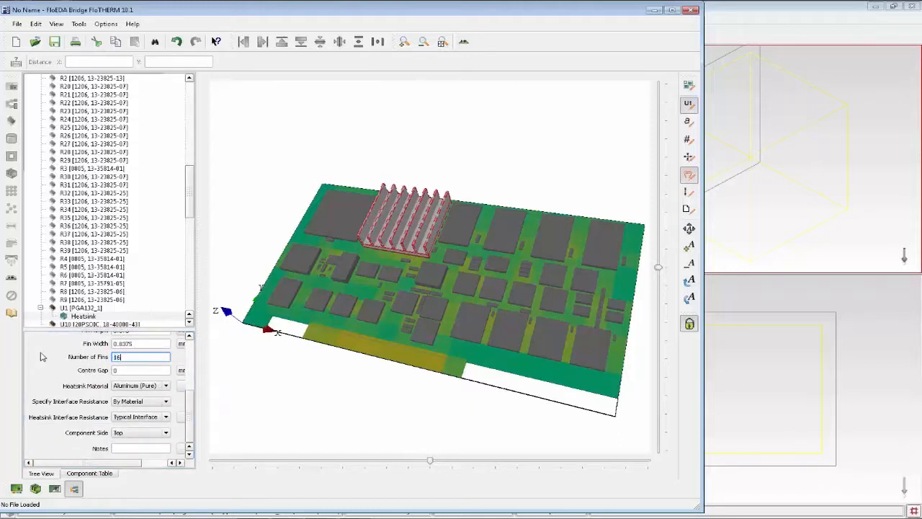
pyautogui.write('16')
pyautogui.press('Tab')
pyautogui.click(367, 402)
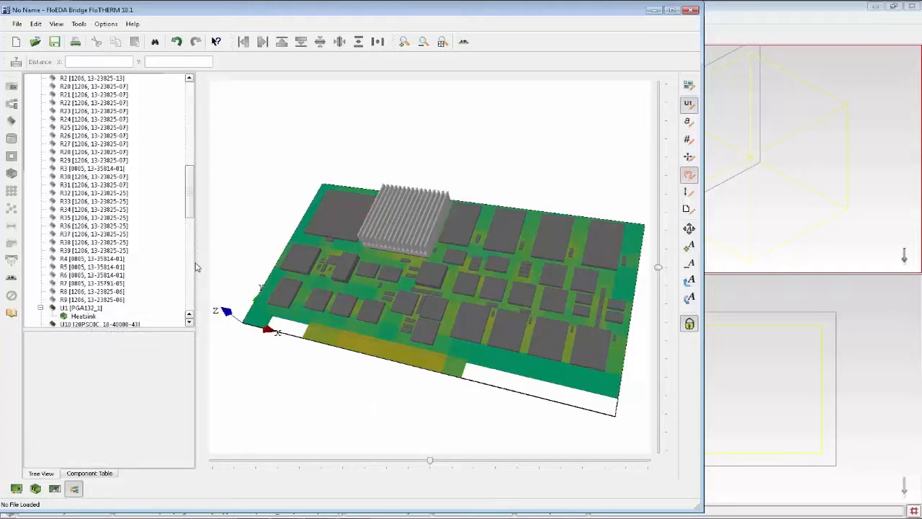
# Review the U1 heatsink's geometry, material and interface resistance settings, and return the board to the Top view.
pyautogui.moveTo(337, 315); pyautogui.dragTo(393, 255, button='middle')
pyautogui.click(401, 252)
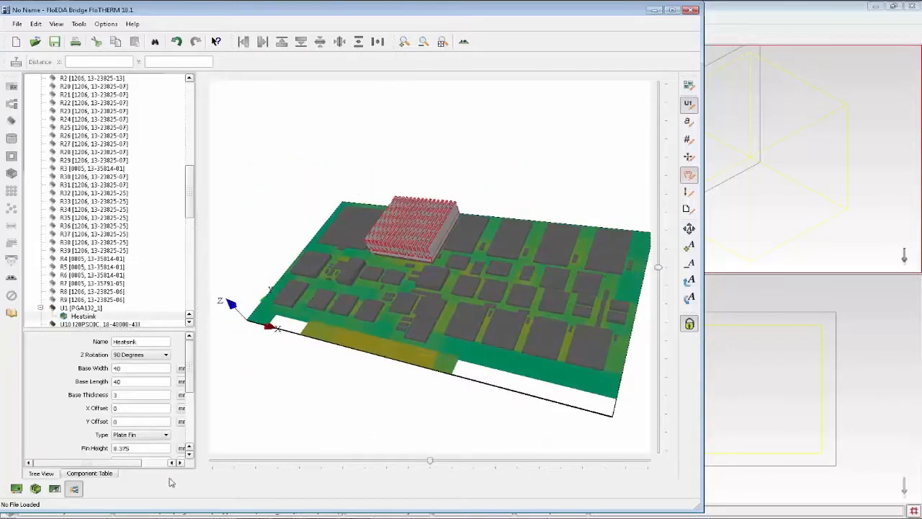
pyautogui.scroll(-5, 137, 424)
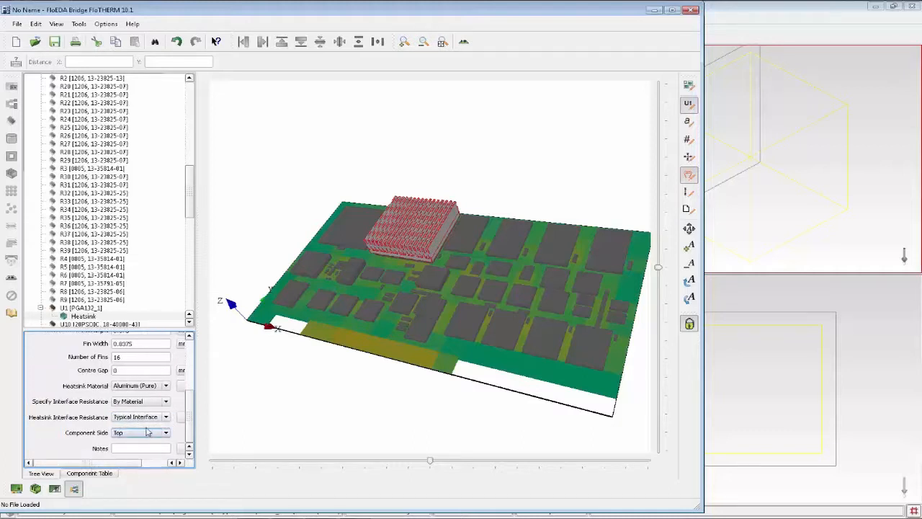
pyautogui.click(284, 398)
pyautogui.moveTo(275, 392); pyautogui.dragTo(362, 426)
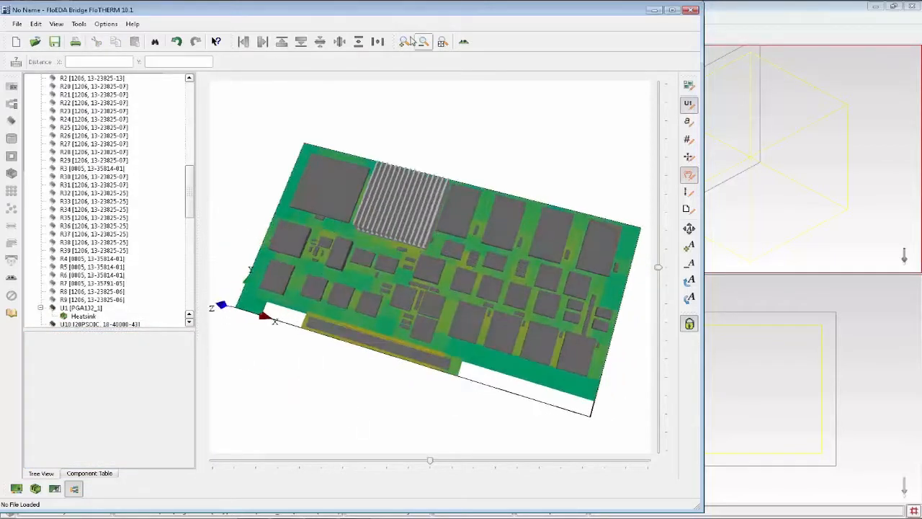
pyautogui.click(467, 43)
pyautogui.click(485, 49)
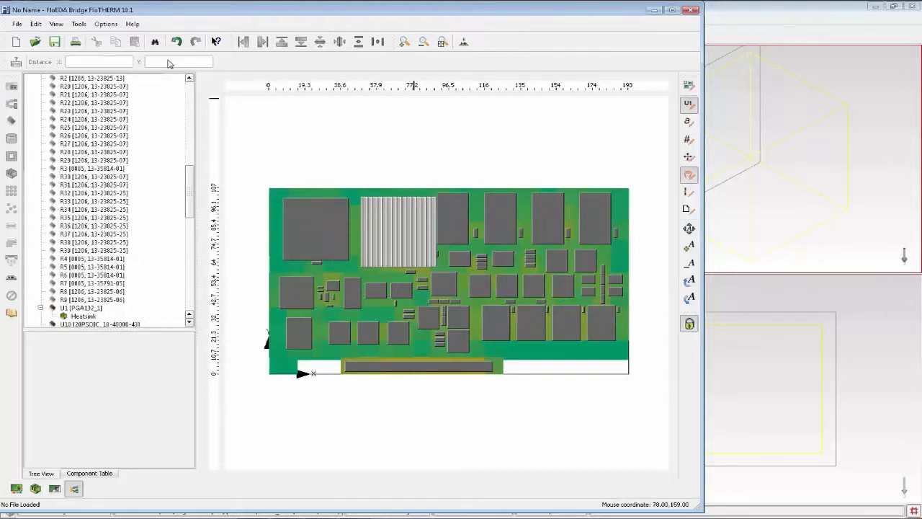
# Transfer the board model to the FloTHERM Project Manager and quit FloEDA Bridge without saving the updates.
pyautogui.click(17, 24)
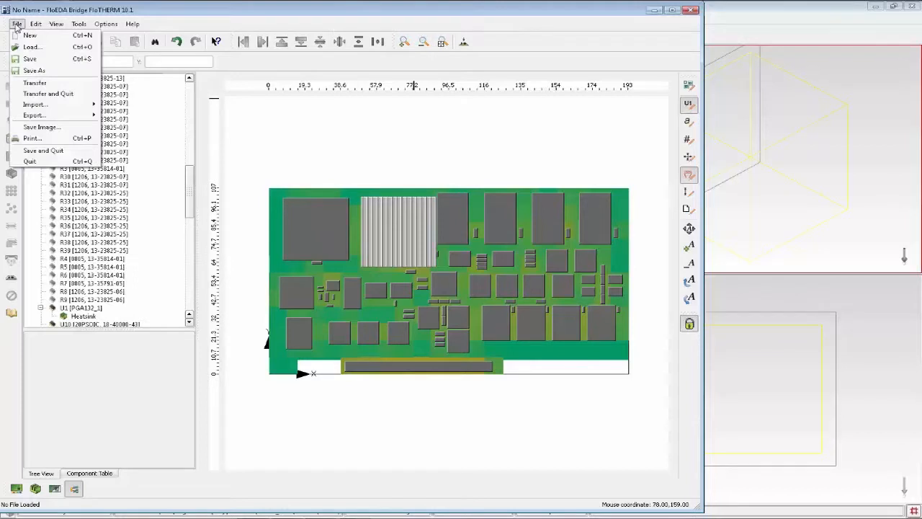
pyautogui.moveTo(56, 105)
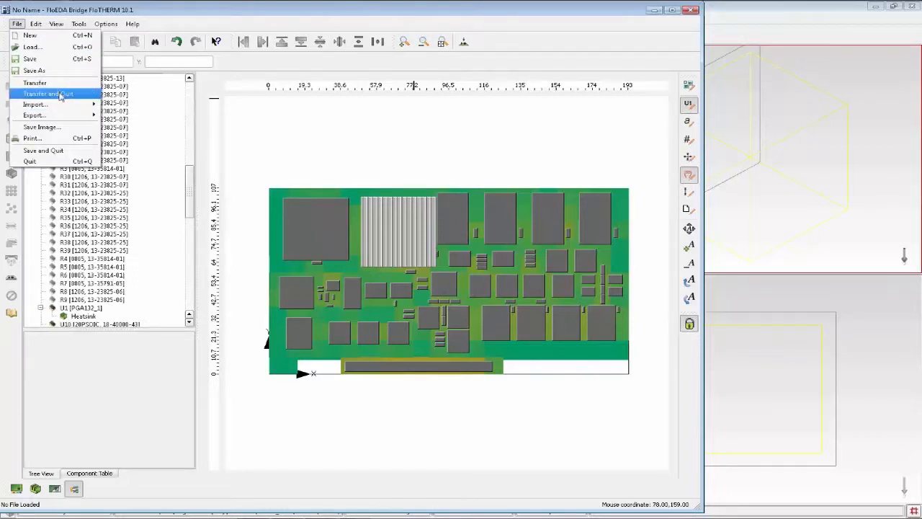
pyautogui.click(61, 95)
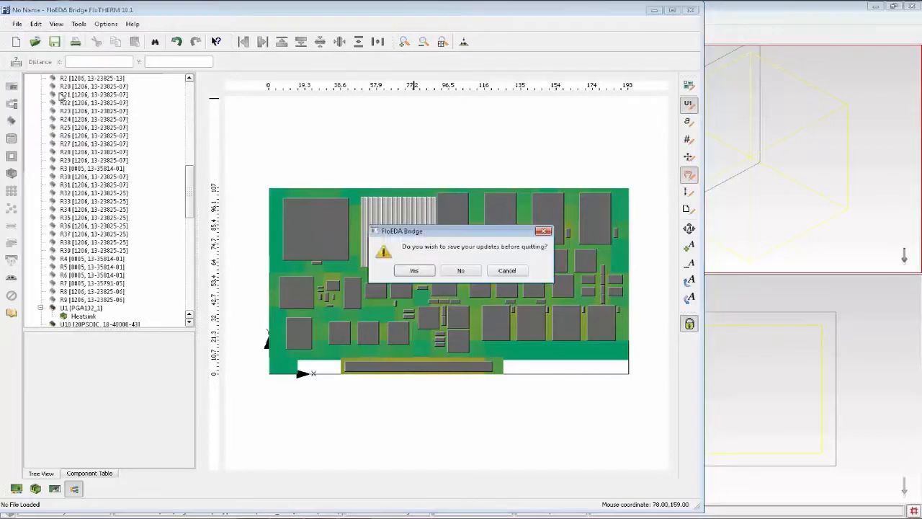
pyautogui.click(462, 271)
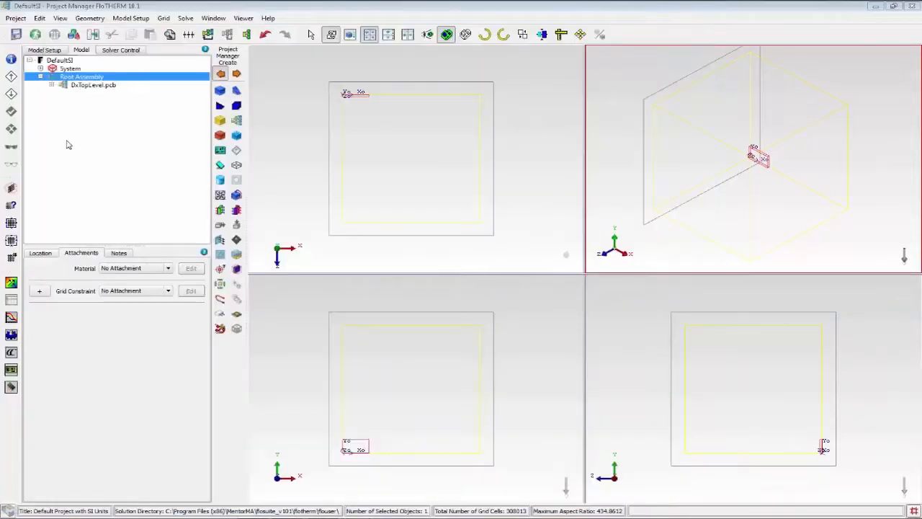
# Expand the DxTopLevel.pcb assembly and inspect its board cutouts and the components in TopAttach.
pyautogui.click(76, 88)
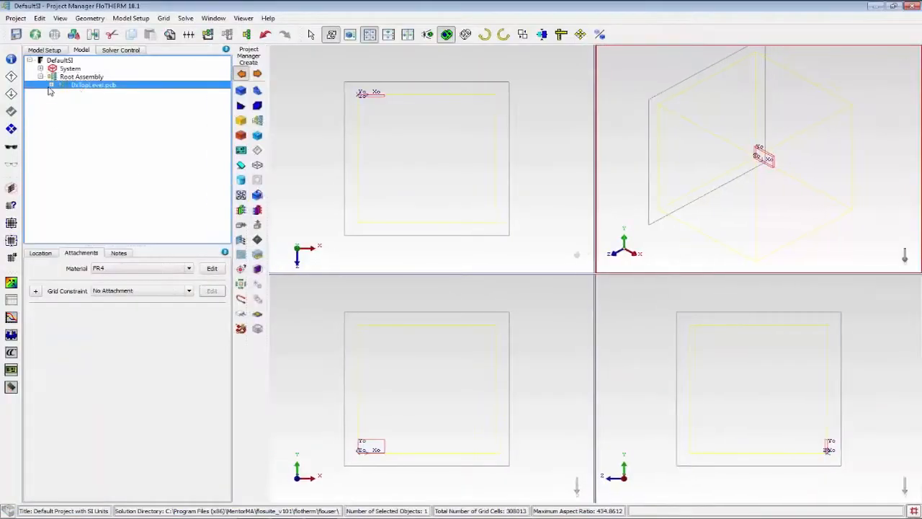
pyautogui.click(51, 86)
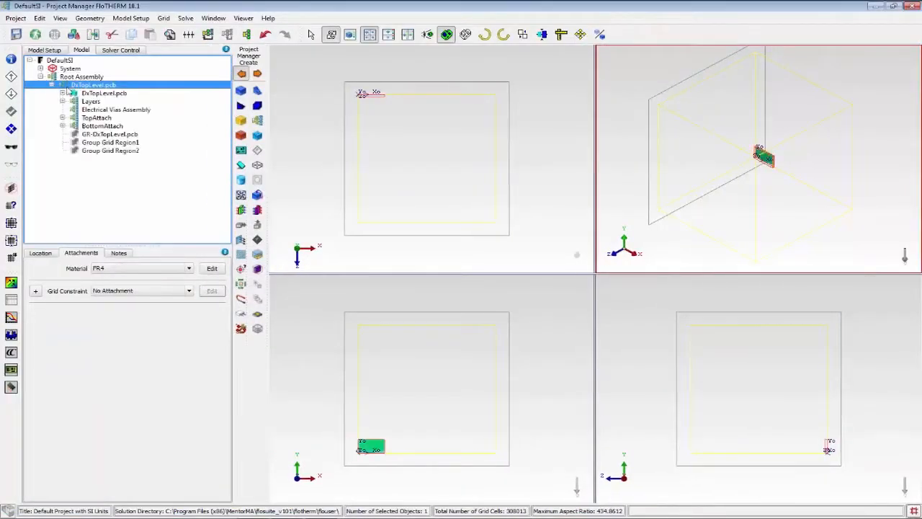
pyautogui.click(63, 94)
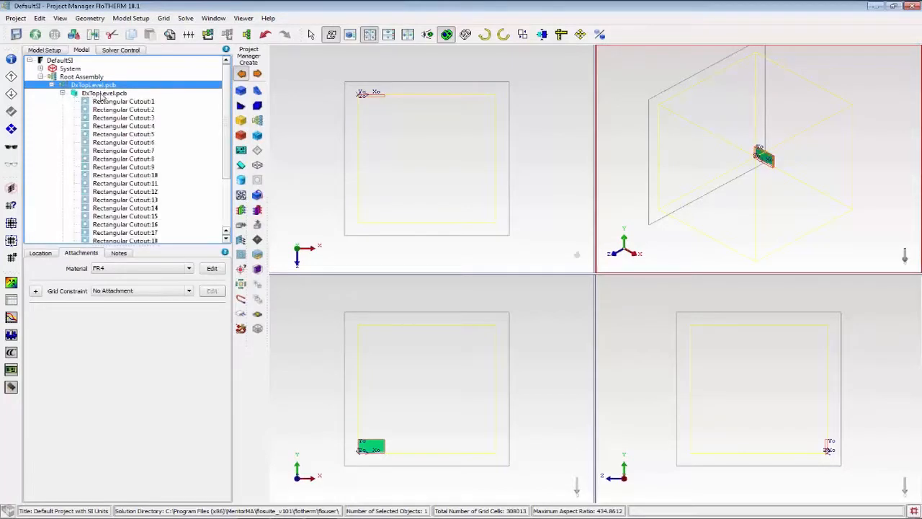
pyautogui.click(63, 94)
pyautogui.click(63, 118)
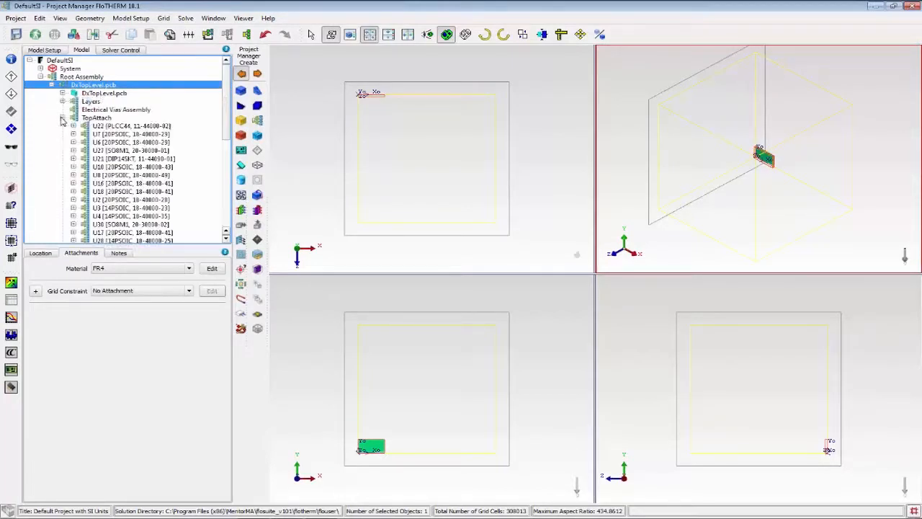
pyautogui.scroll(-3, 134, 195)
pyautogui.scroll(3, 136, 198)
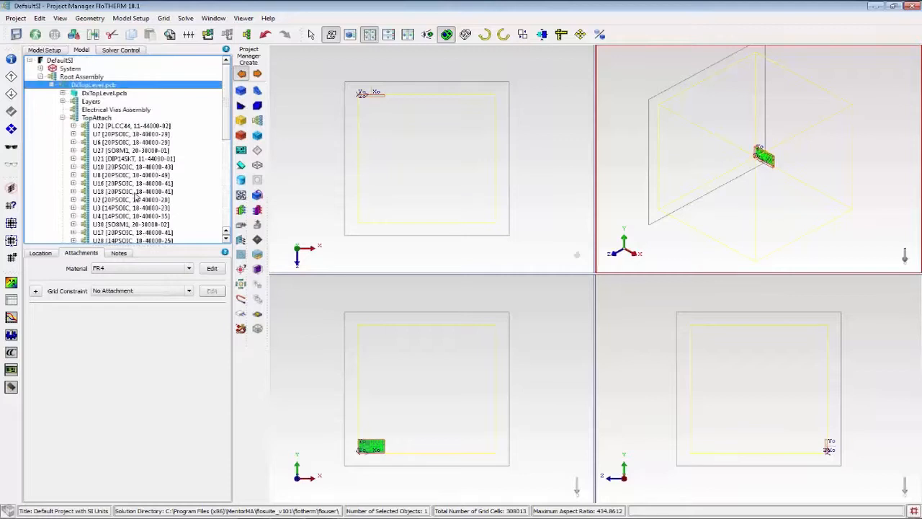
pyautogui.click(62, 118)
# Expand U1 [PGA132_1] within TopAttach down to the parts of its Heatsink assembly.
pyautogui.click(63, 118)
pyautogui.scroll(-5, 79, 223)
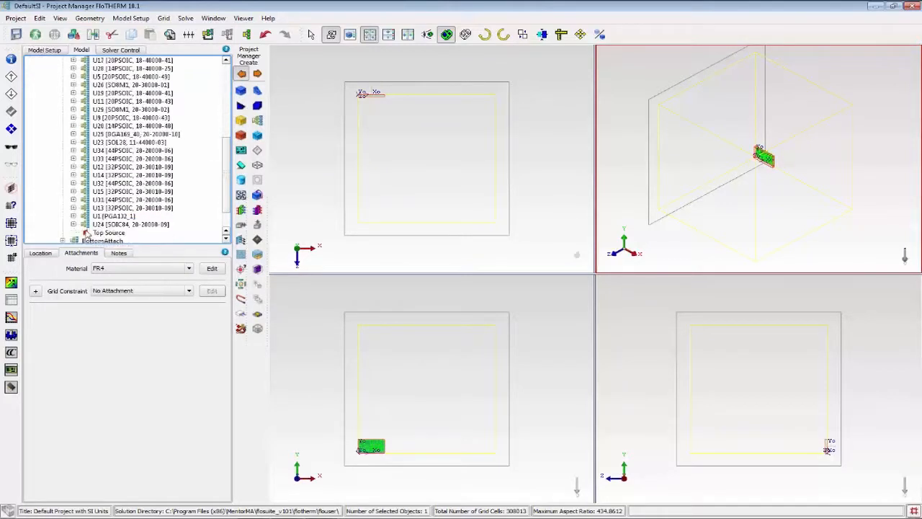
pyautogui.click(73, 216)
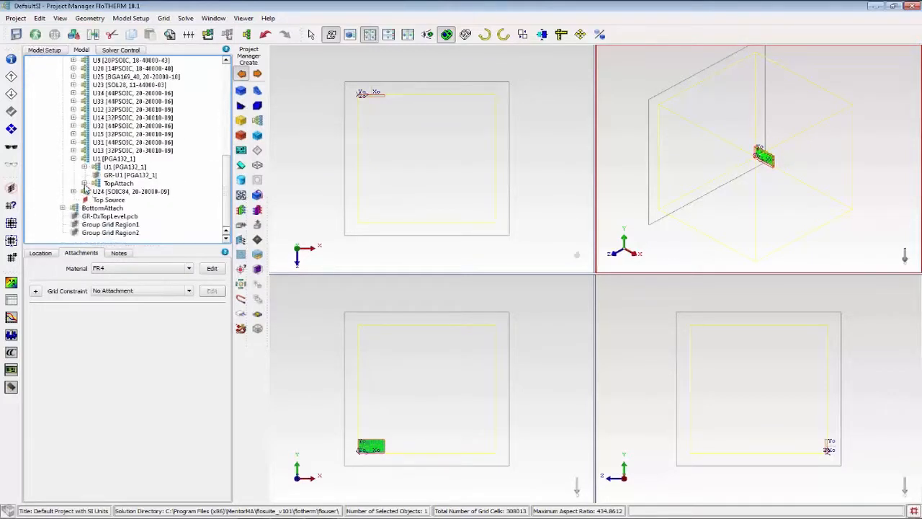
pyautogui.click(84, 183)
pyautogui.click(96, 192)
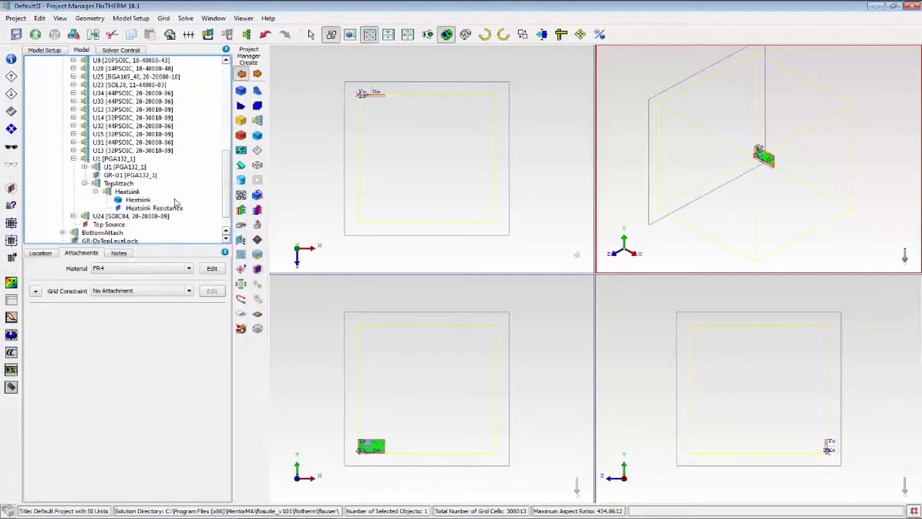
# Display the model in wireframe and enlarge the board in the plan and front views to examine its components.
pyautogui.click(360, 151)
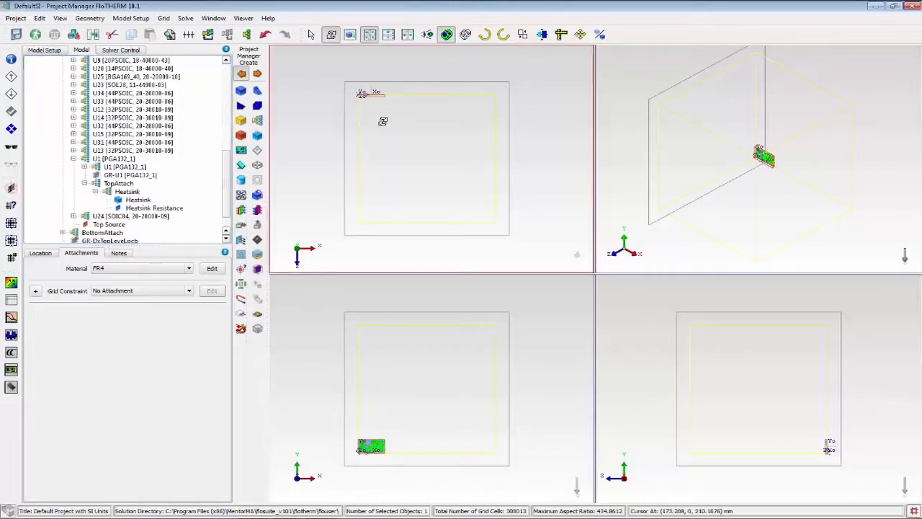
pyautogui.click(466, 34)
pyautogui.moveTo(340, 88); pyautogui.dragTo(402, 98)
pyautogui.moveTo(350, 431); pyautogui.dragTo(407, 462)
pyautogui.moveTo(418, 418); pyautogui.dragTo(413, 406)
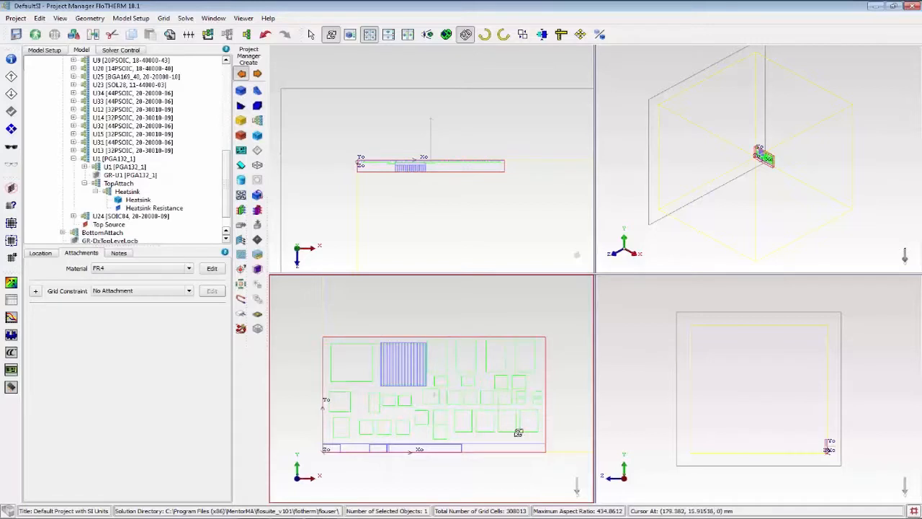
# Launch Visual Editor, inspect the transferred board and heatsink in 3D, and close the editor.
pyautogui.click(15, 284)
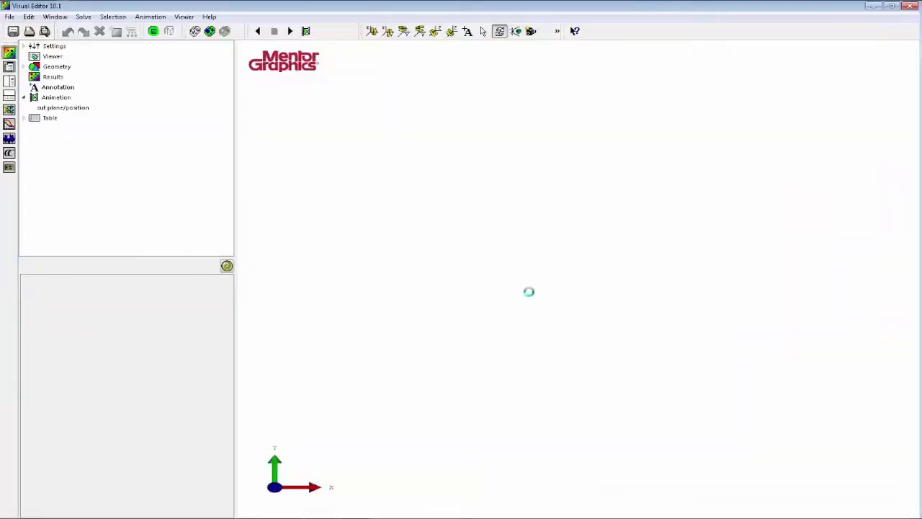
pyautogui.moveTo(535, 340); pyautogui.dragTo(452, 306)
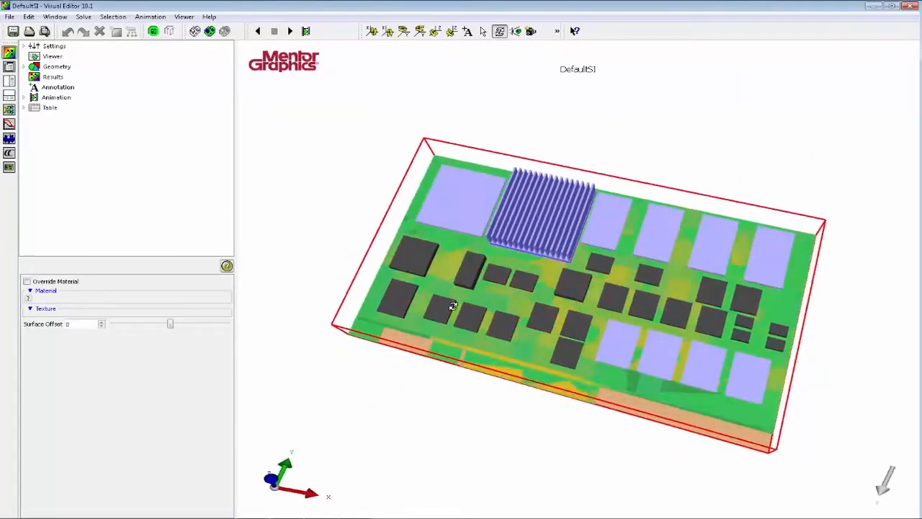
pyautogui.click(910, 5)
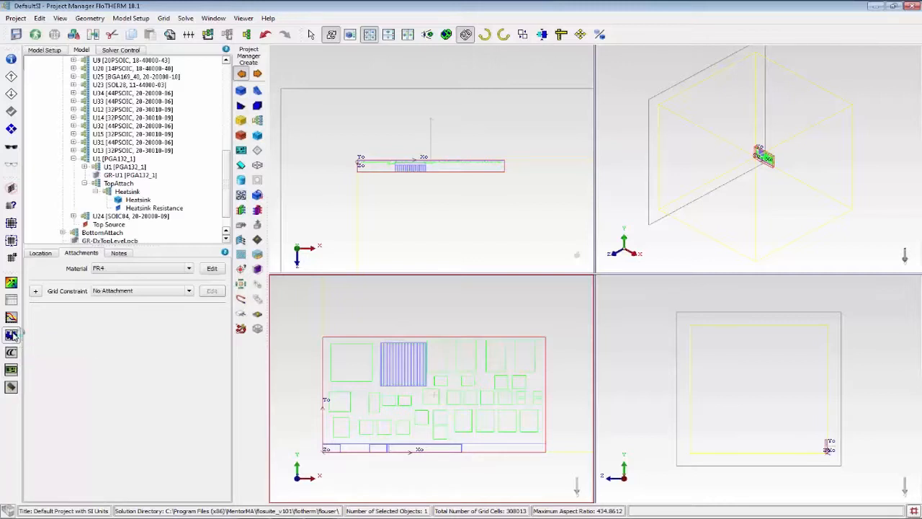
# Launch FloMCAD Bridge in a maximized window and import the ACIS geometry file EPIC PC.SAT from the Neutral-CAD-Files folder.
pyautogui.click(12, 335)
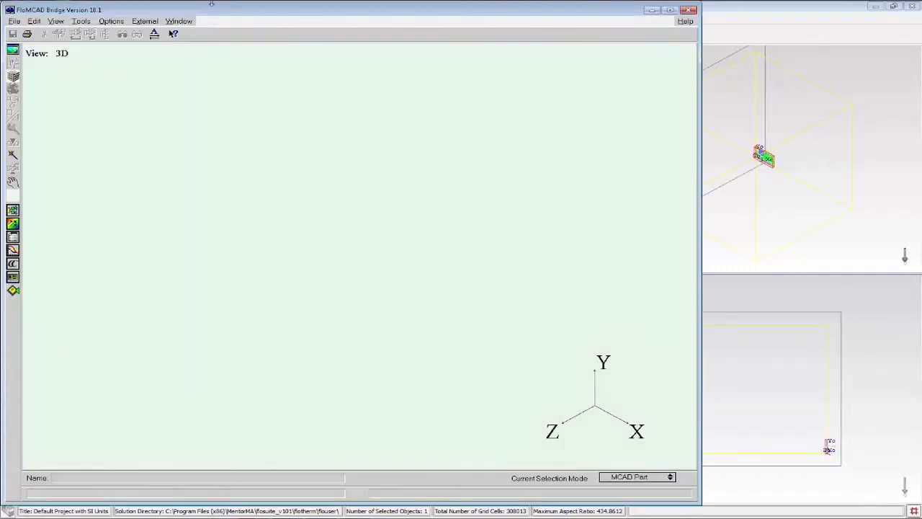
pyautogui.doubleClick(243, 12)
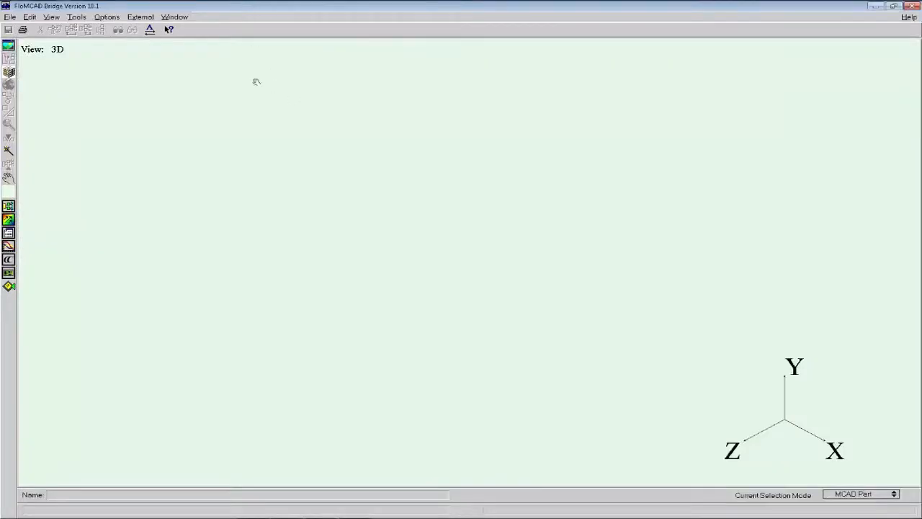
pyautogui.click(150, 20)
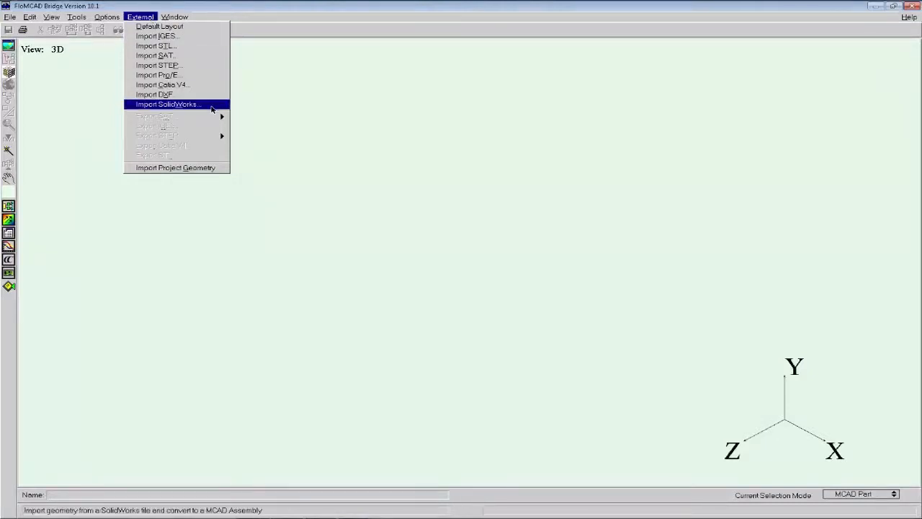
pyautogui.click(214, 59)
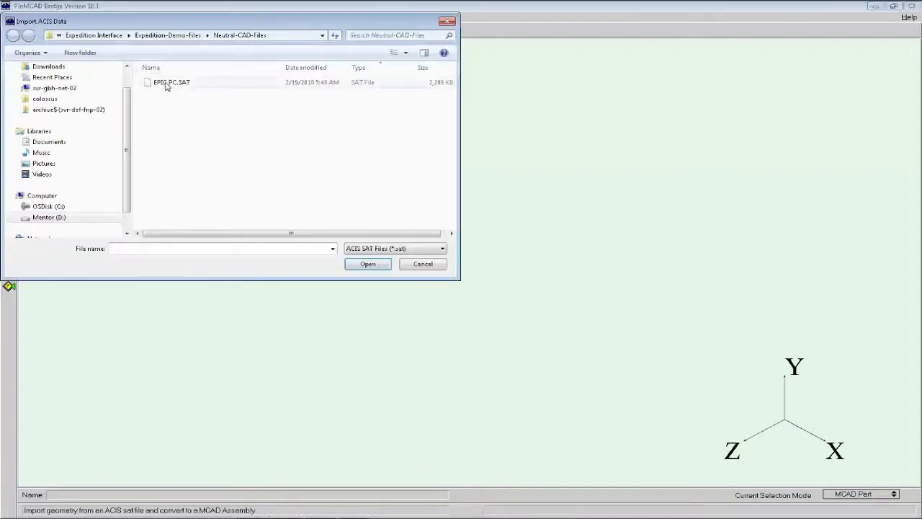
pyautogui.doubleClick(167, 84)
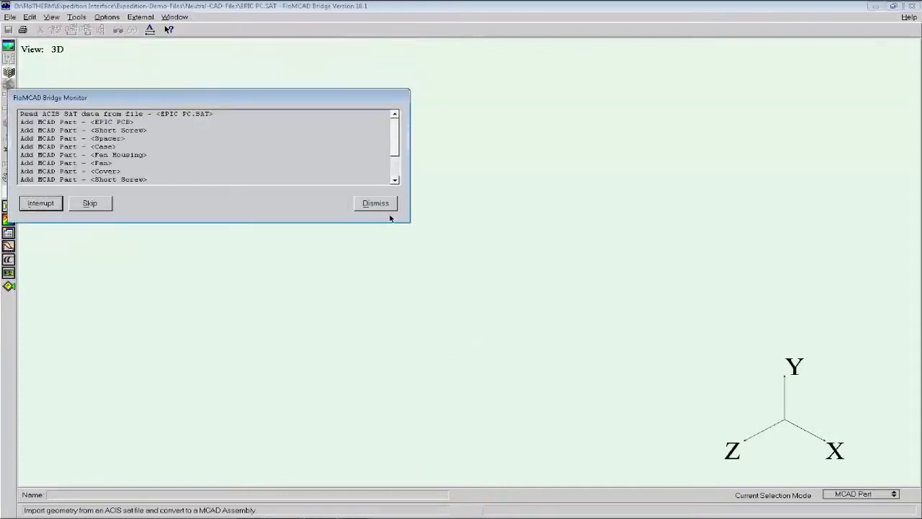
pyautogui.click(375, 203)
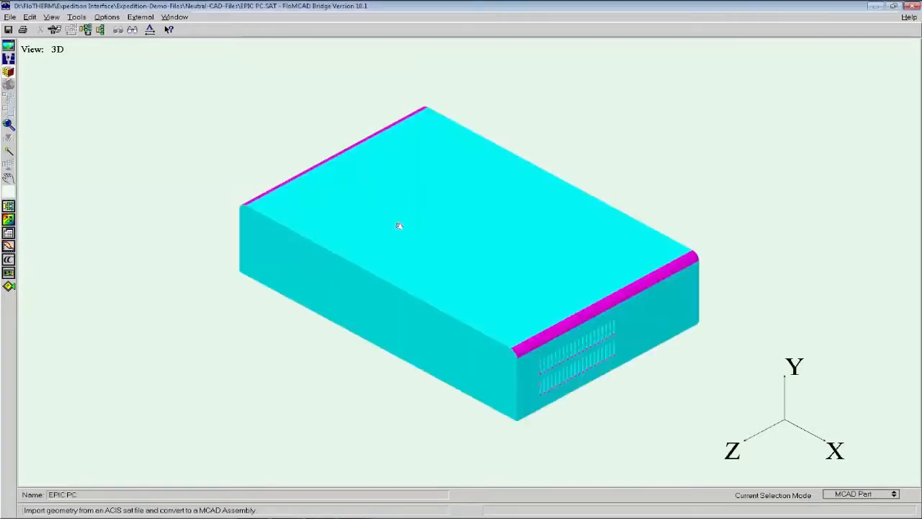
# Select the enclosure's cover and isolate it as the top-level part in the 3D view.
pyautogui.moveTo(449, 286); pyautogui.dragTo(469, 324)
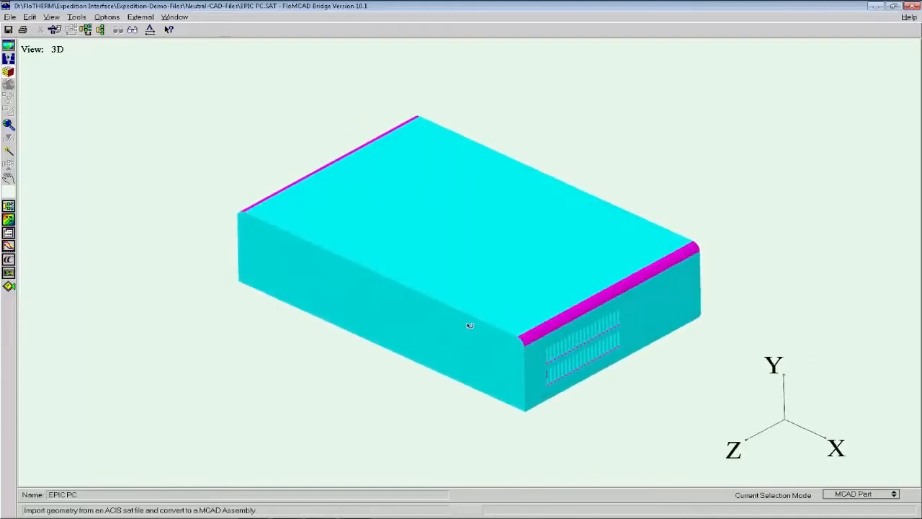
pyautogui.click(9, 177)
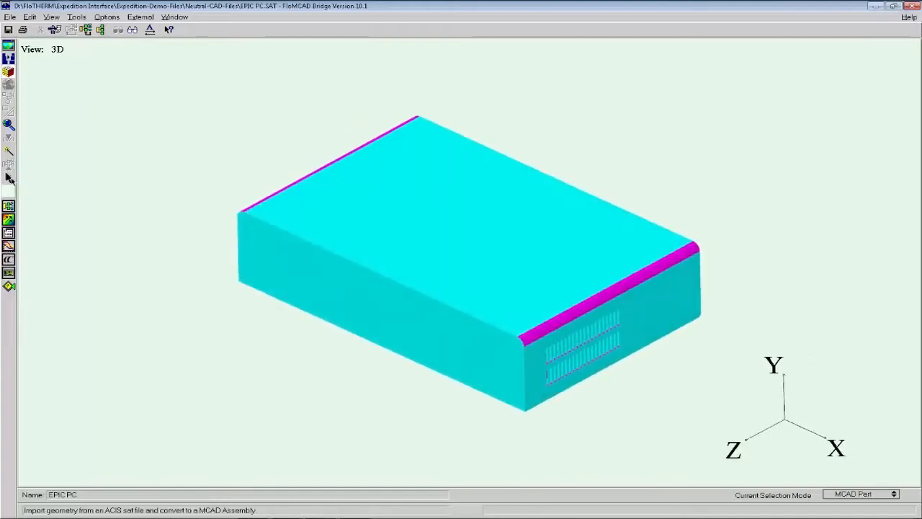
pyautogui.click(594, 273)
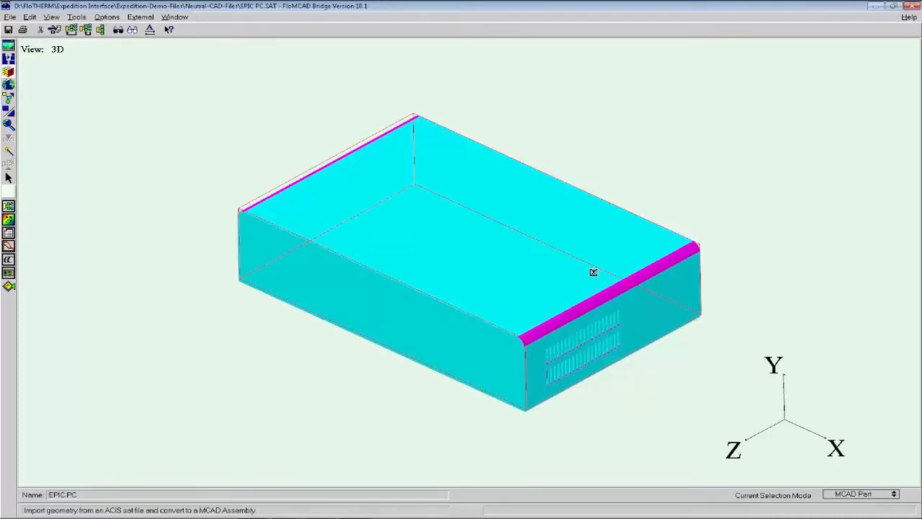
pyautogui.click(73, 35)
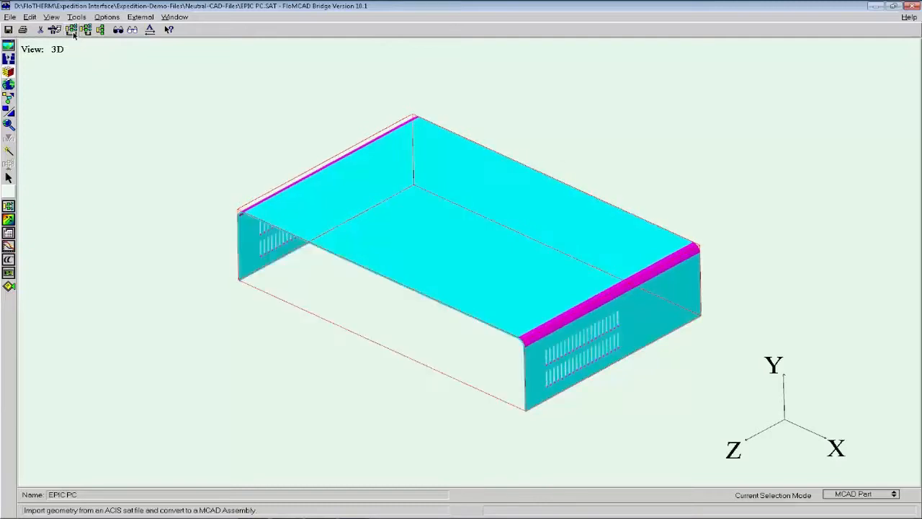
# Examine the cover's rounded edges and its vent slots up close from several angles.
pyautogui.click(10, 178)
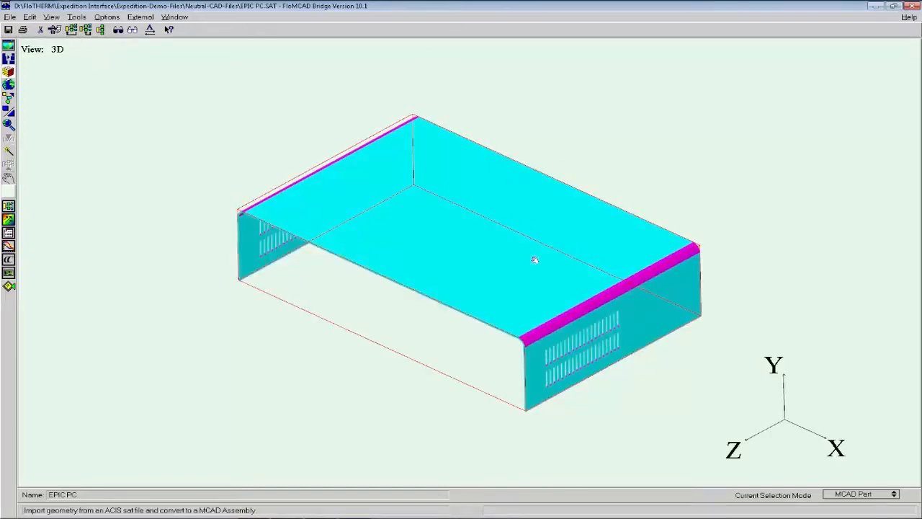
pyautogui.moveTo(536, 259); pyautogui.dragTo(420, 258)
pyautogui.moveTo(420, 258); pyautogui.dragTo(424, 271, button='middle')
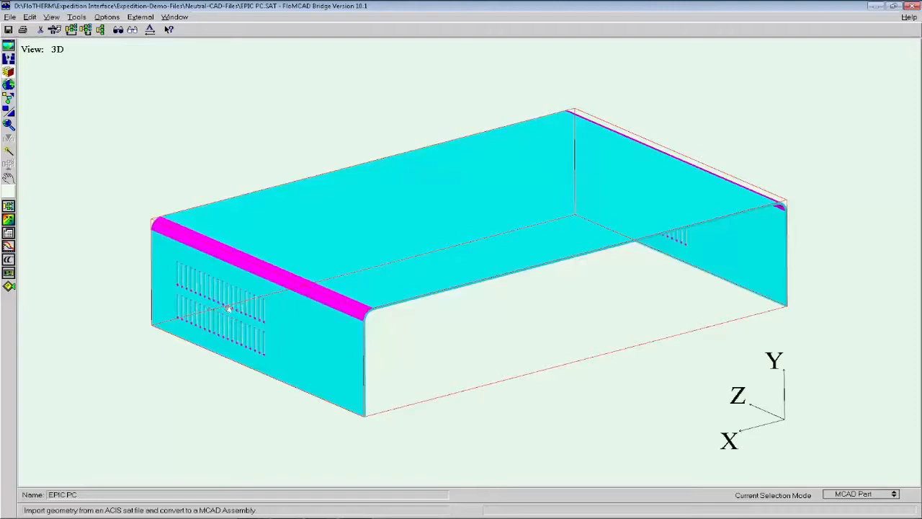
pyautogui.moveTo(280, 355); pyautogui.dragTo(281, 355)
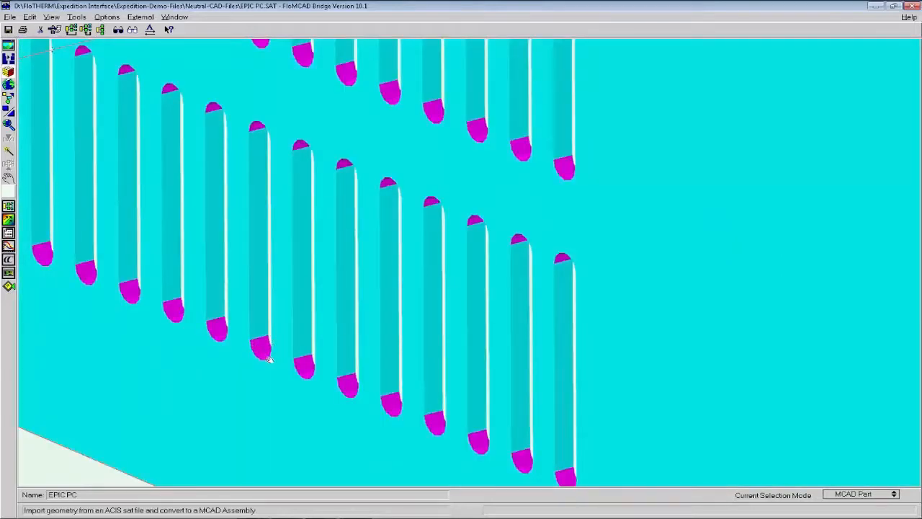
pyautogui.moveTo(429, 289); pyautogui.dragTo(285, 270, button='middle')
pyautogui.moveTo(285, 272); pyautogui.dragTo(295, 154, button='right')
pyautogui.moveTo(565, 196); pyautogui.dragTo(321, 265, button='middle')
pyautogui.moveTo(322, 266); pyautogui.dragTo(323, 239, button='right')
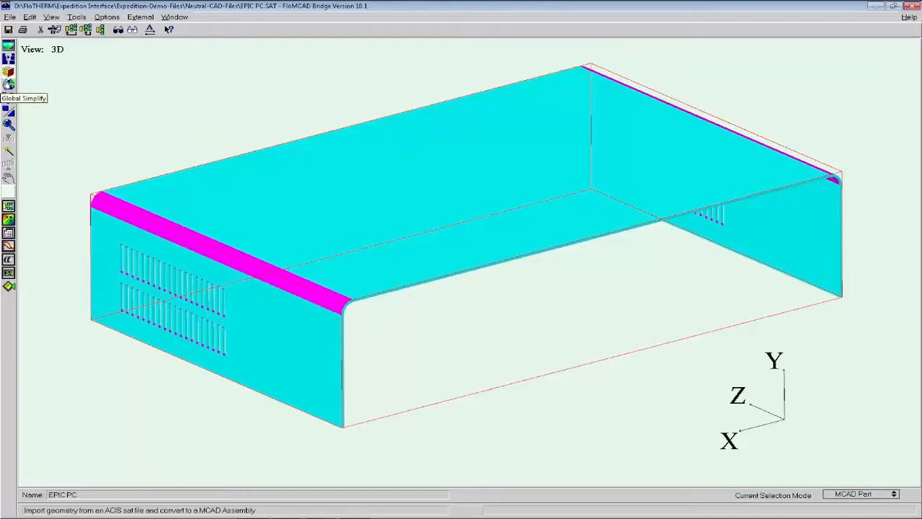
# Run Global Simplify on the cover with only Remove Non Planar Faces enabled.
pyautogui.click(8, 85)
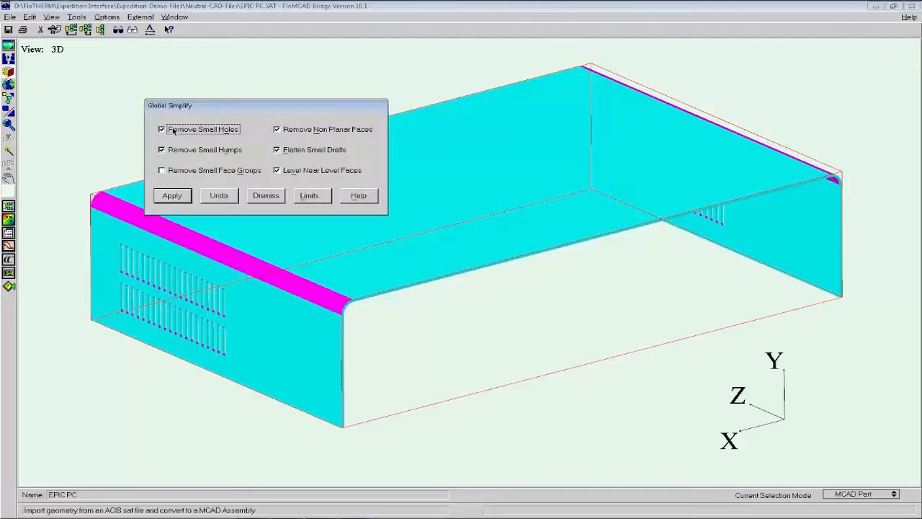
pyautogui.click(182, 150)
pyautogui.click(293, 152)
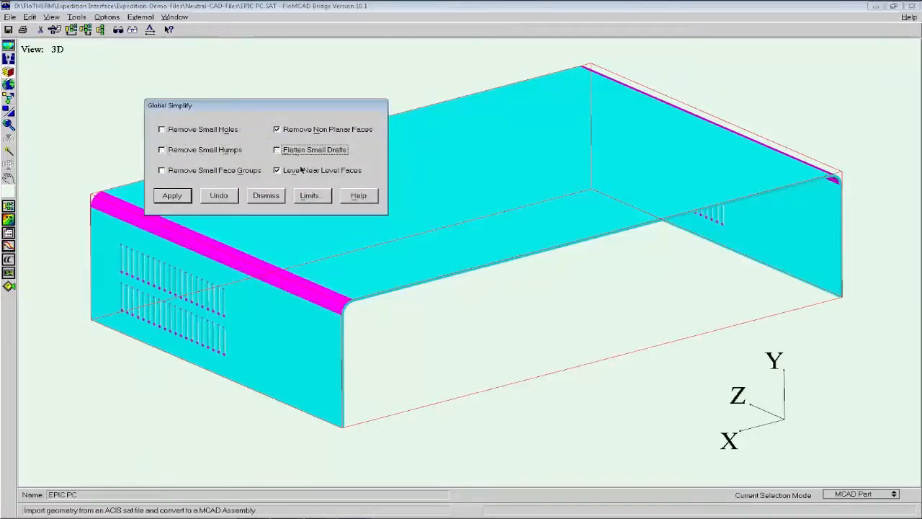
pyautogui.click(302, 171)
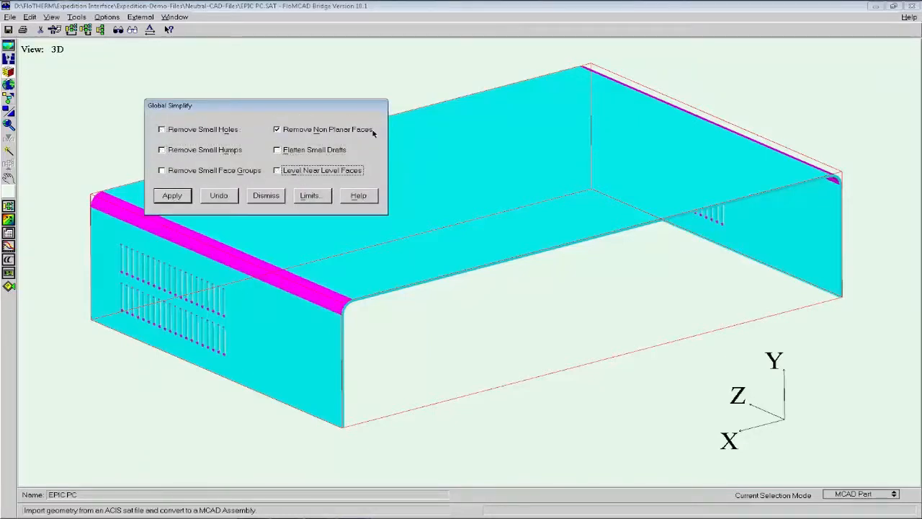
pyautogui.click(171, 196)
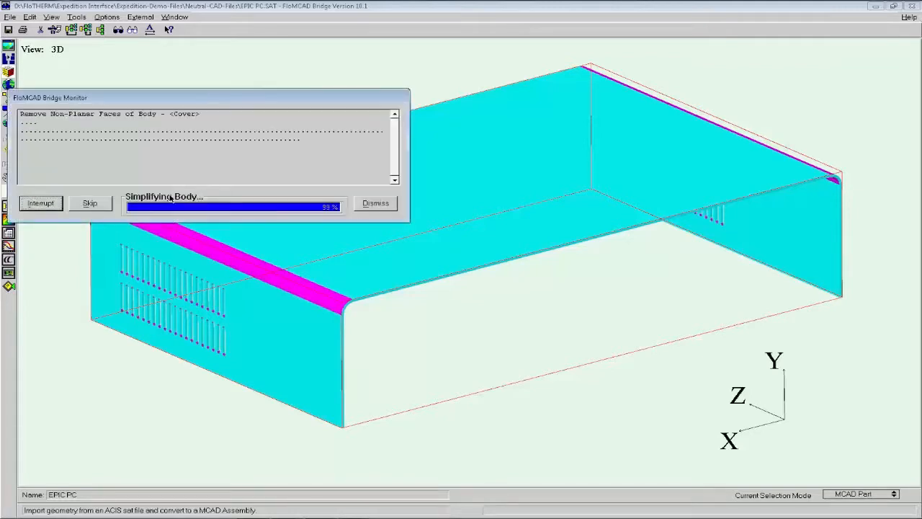
pyautogui.click(375, 203)
pyautogui.click(264, 196)
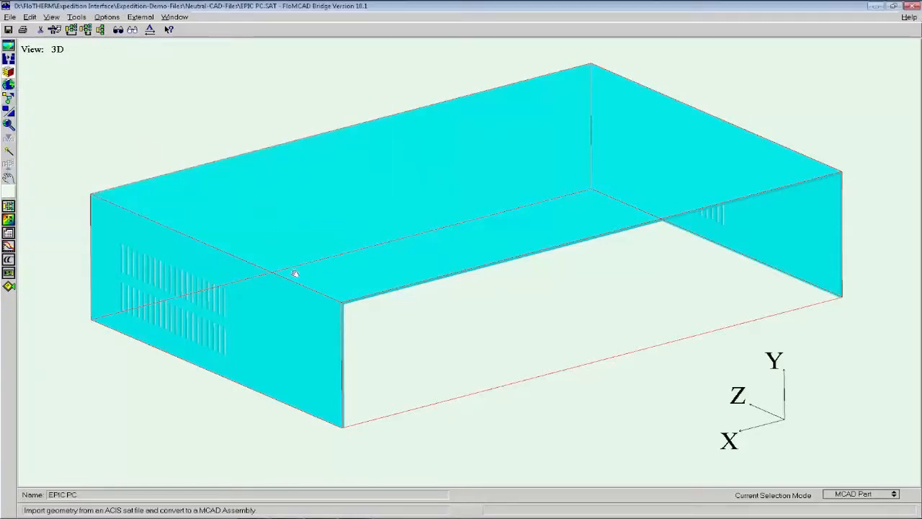
# Dissect the simplified cover into cuboids only, with Sloping Blocks, Cylinders and Prisms/Tets turned off.
pyautogui.moveTo(365, 310)
pyautogui.mouseDown()
pyautogui.moveTo(301, 287)
pyautogui.moveTo(360, 304)
pyautogui.moveTo(367, 317)
pyautogui.moveTo(367, 303)
pyautogui.moveTo(367, 312)
pyautogui.mouseUp()
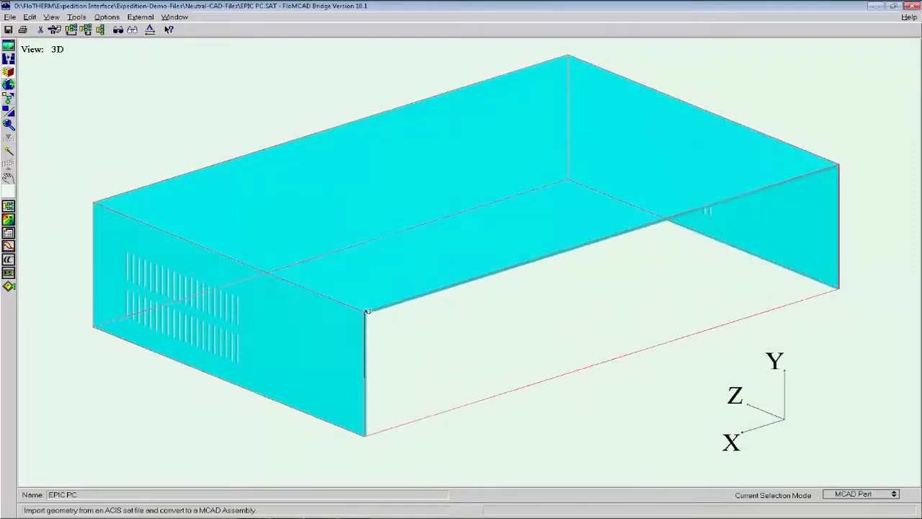
pyautogui.click(10, 97)
pyautogui.click(53, 145)
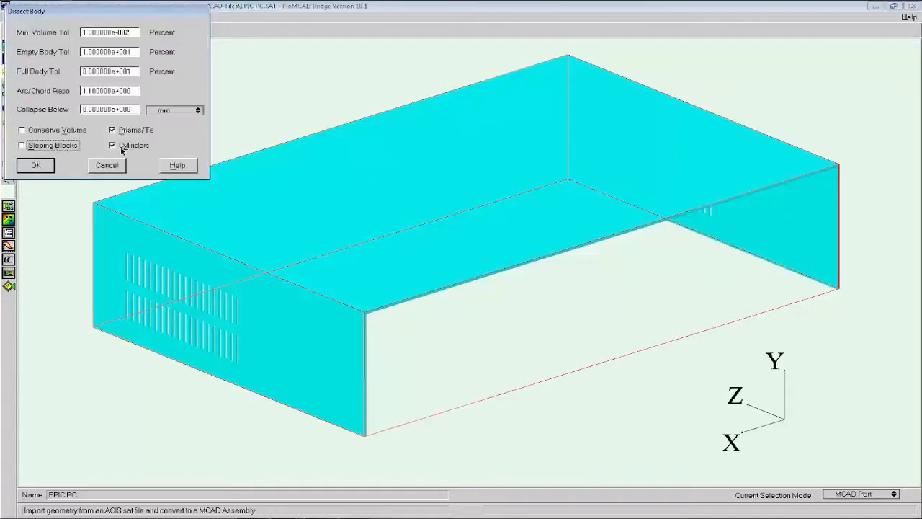
pyautogui.click(126, 146)
pyautogui.click(121, 130)
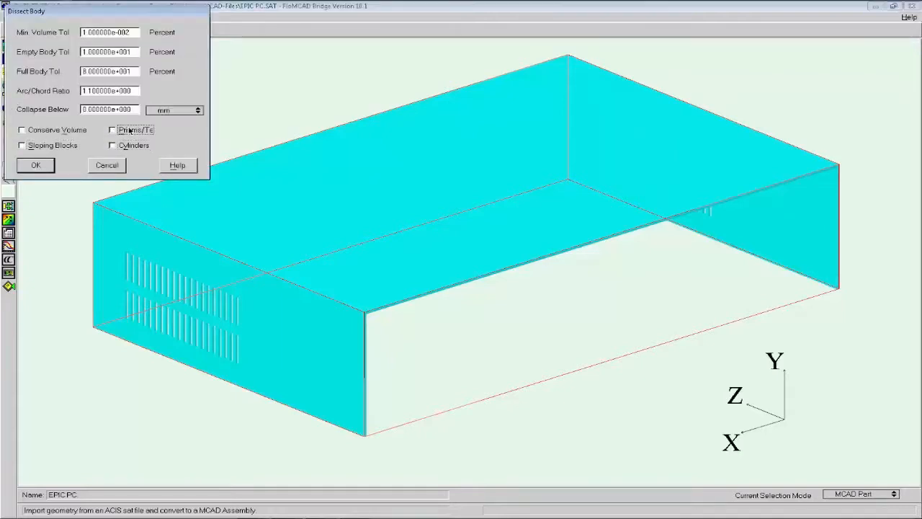
pyautogui.click(50, 167)
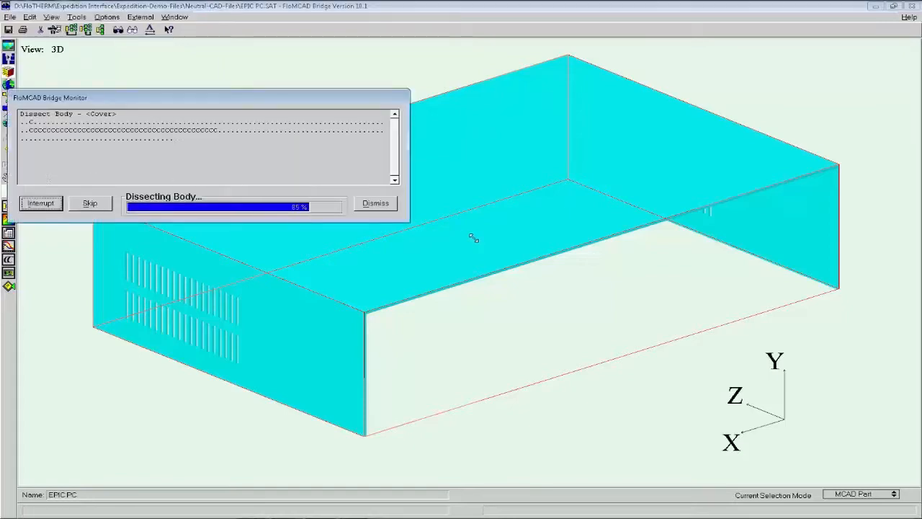
pyautogui.click(376, 204)
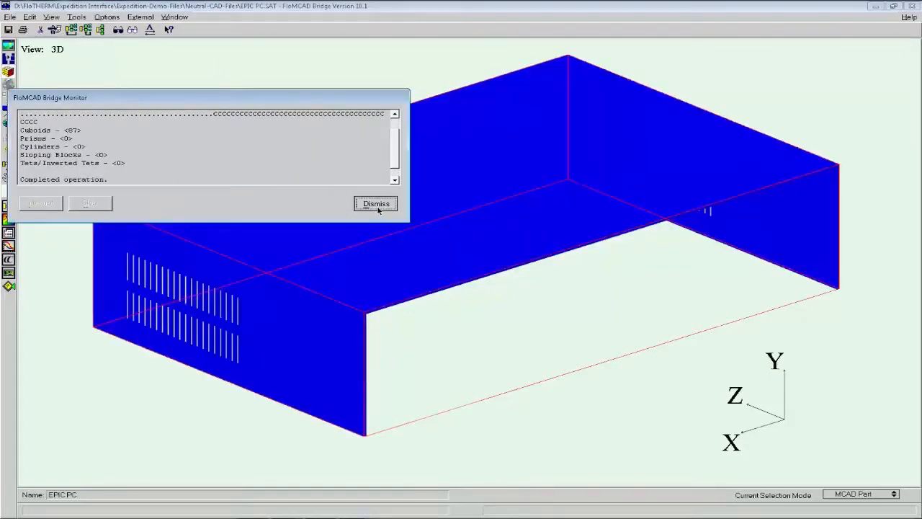
# Transfer the dissected cover to FloTHERM, inspect the remaining enclosure parts, and switch to Project Manager.
pyautogui.moveTo(408, 257); pyautogui.dragTo(490, 384)
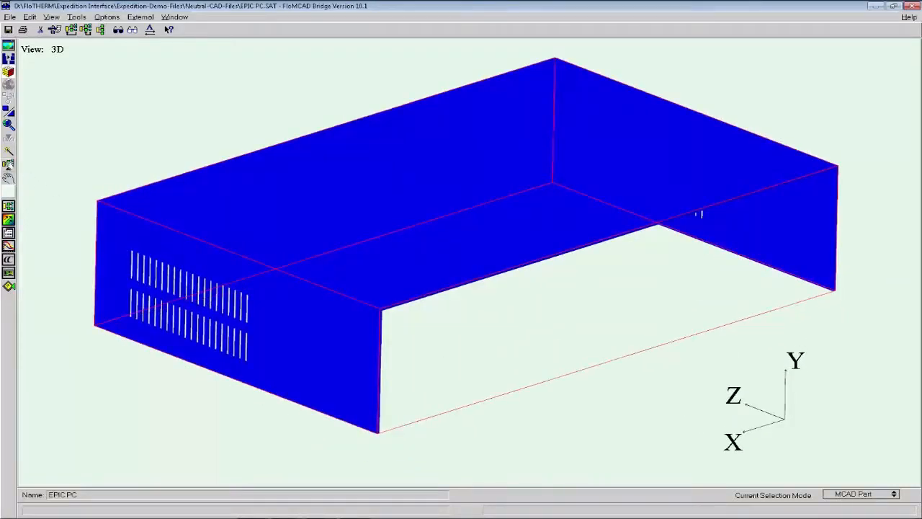
pyautogui.click(8, 164)
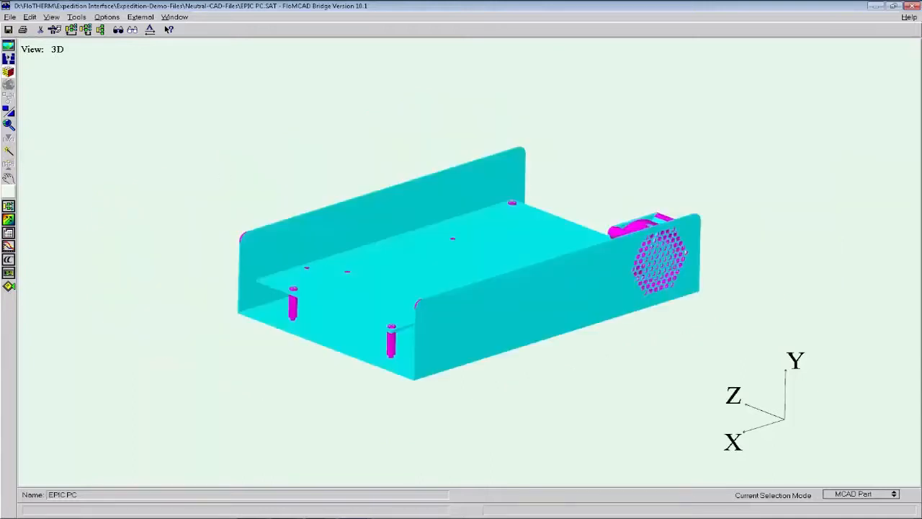
pyautogui.moveTo(437, 222)
pyautogui.mouseDown()
pyautogui.moveTo(471, 253)
pyautogui.moveTo(438, 223)
pyautogui.mouseUp()
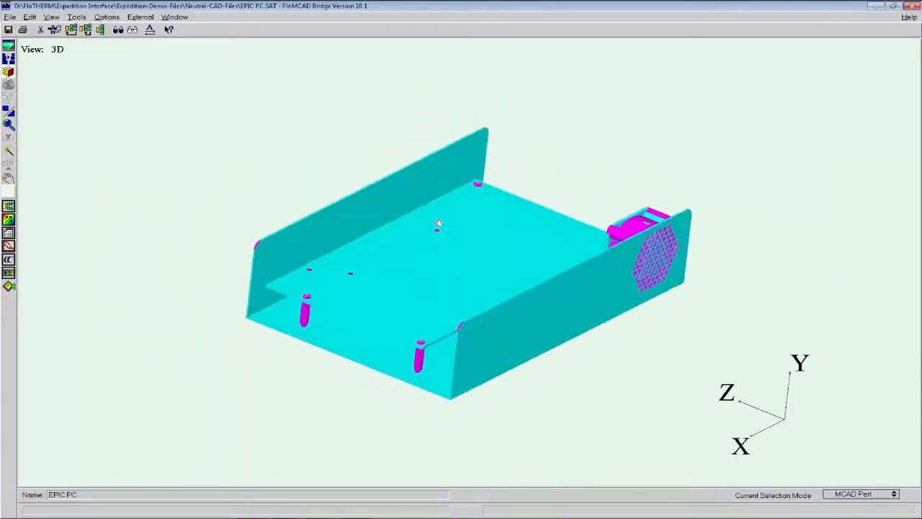
pyautogui.click(259, 517)
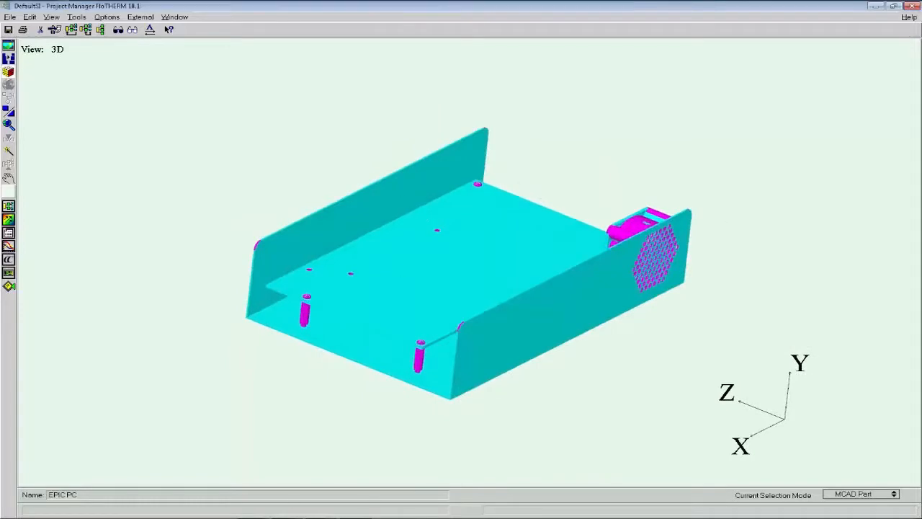
# Isolate the EPIC PC assembly as the top level of the model and expand it down to the cover's cuboids.
pyautogui.moveTo(227, 209); pyautogui.dragTo(227, 223)
pyautogui.click(171, 232)
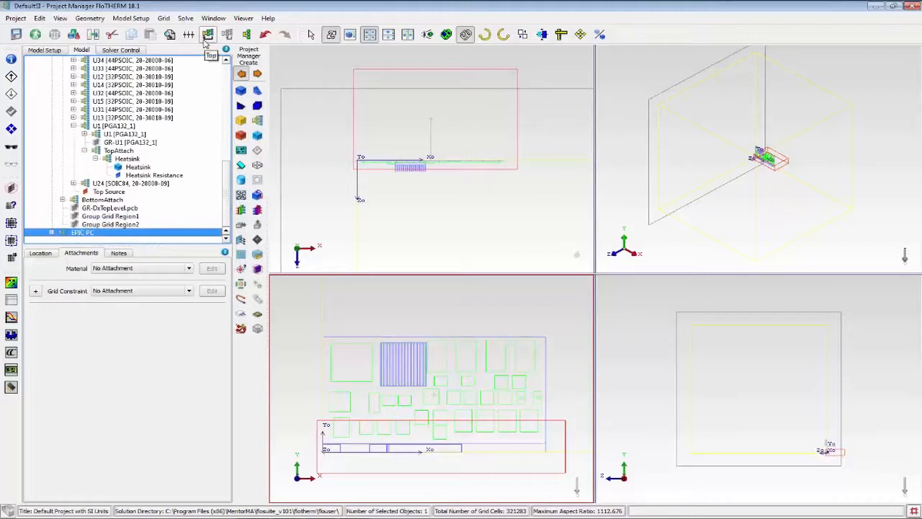
pyautogui.click(205, 41)
pyautogui.click(68, 137)
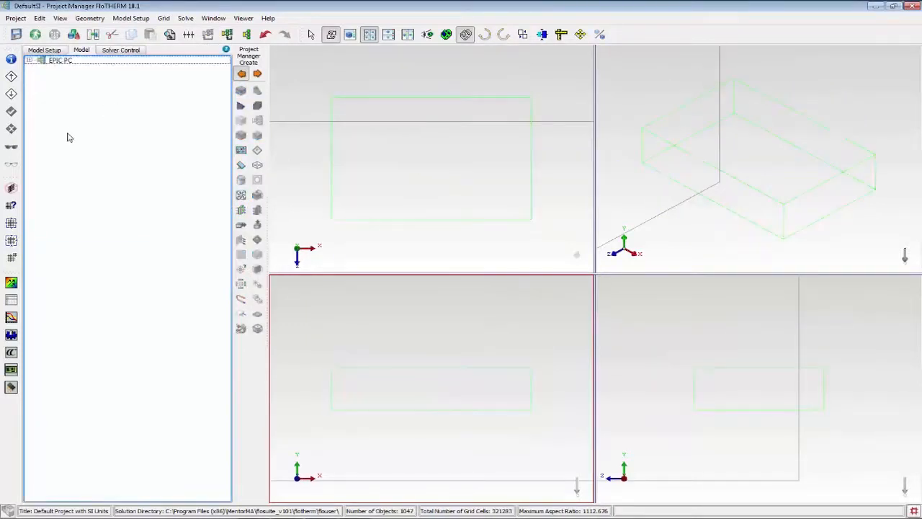
pyautogui.press('*')
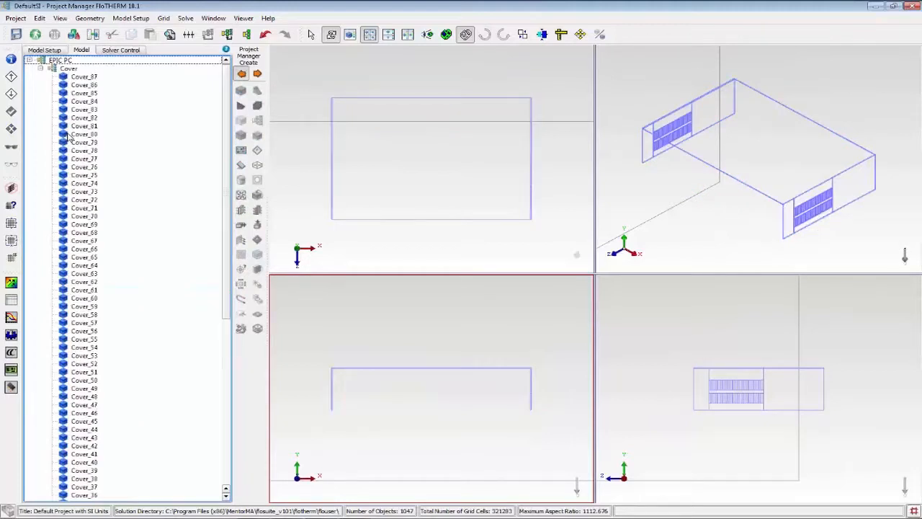
# Examine individual cover cuboids, including Cover_87, Cover_7 and Cover_10, and locate them in the drawing views.
pyautogui.click(81, 76)
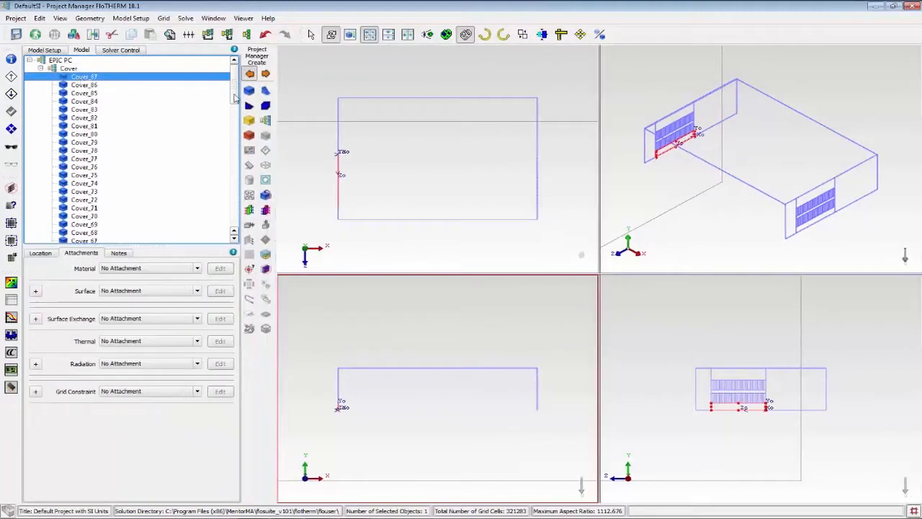
pyautogui.moveTo(234, 98); pyautogui.dragTo(235, 235)
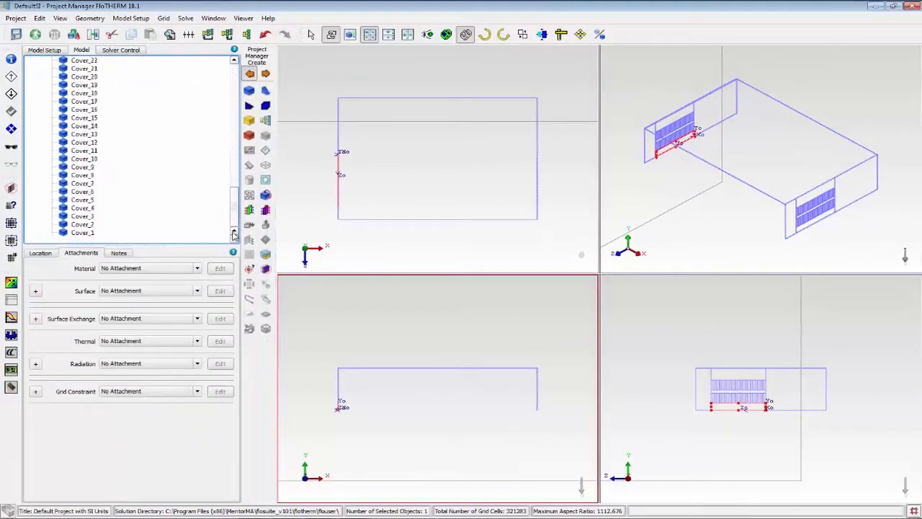
pyautogui.click(77, 233)
pyautogui.click(82, 218)
pyautogui.click(83, 184)
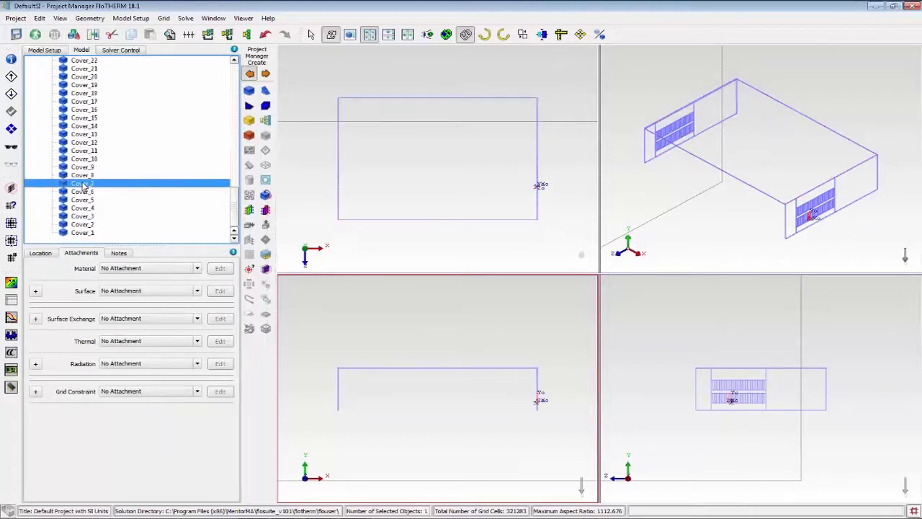
pyautogui.click(84, 158)
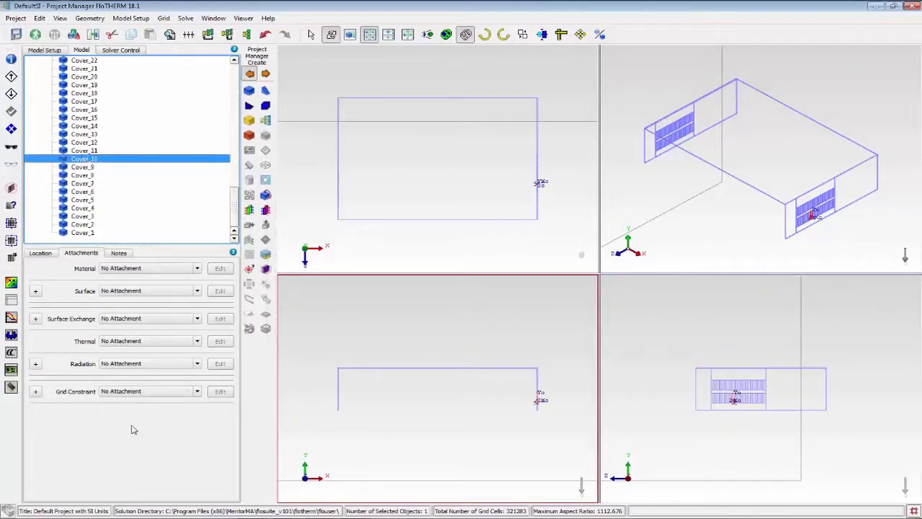
# Inspect the dissected cover in Visual Editor from an angled 3D view.
pyautogui.click(11, 283)
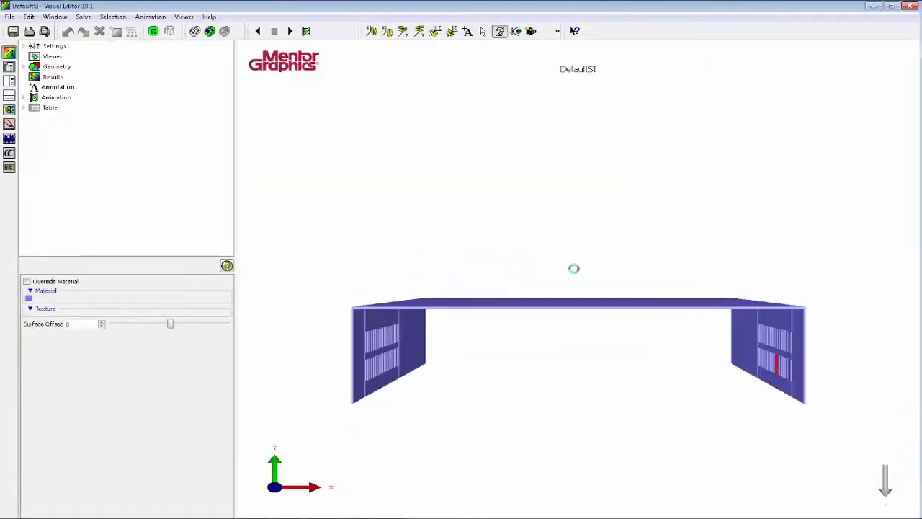
pyautogui.moveTo(574, 267); pyautogui.dragTo(515, 224)
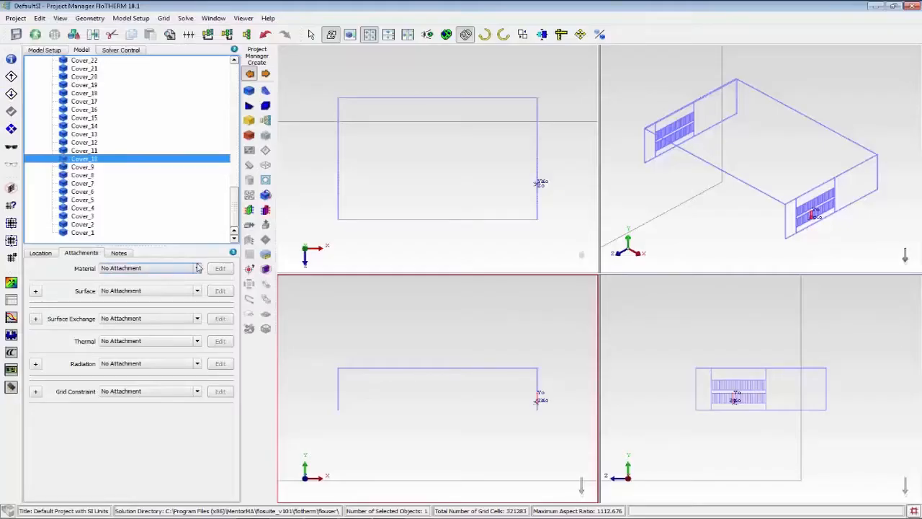
# Load Aluminum-6061 from the Alloys folder of the FloTHERM material library and attach it to the cover.
pyautogui.click(197, 268)
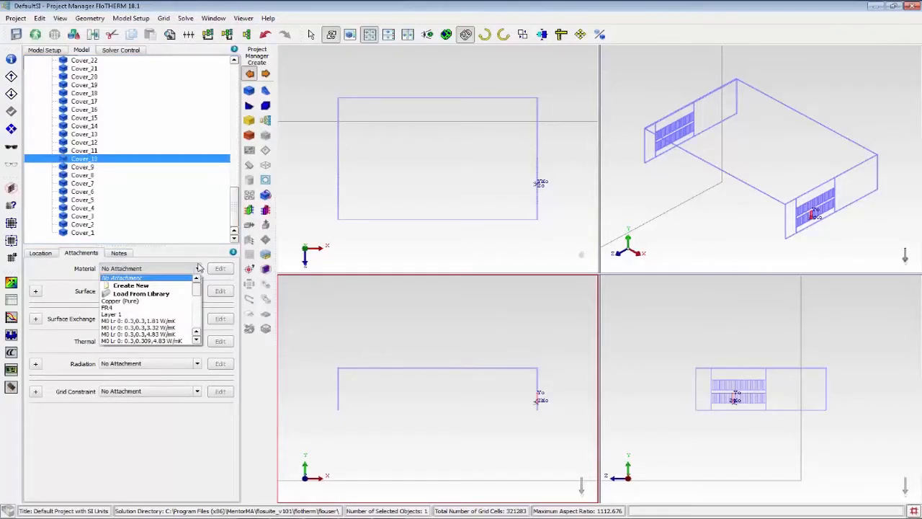
pyautogui.click(199, 268)
pyautogui.click(199, 268)
pyautogui.moveTo(197, 290); pyautogui.dragTo(199, 277)
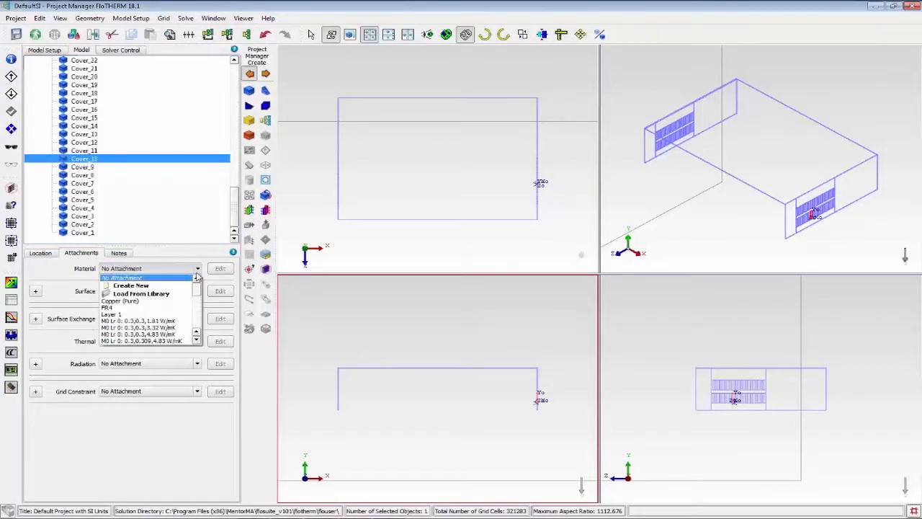
pyautogui.click(162, 294)
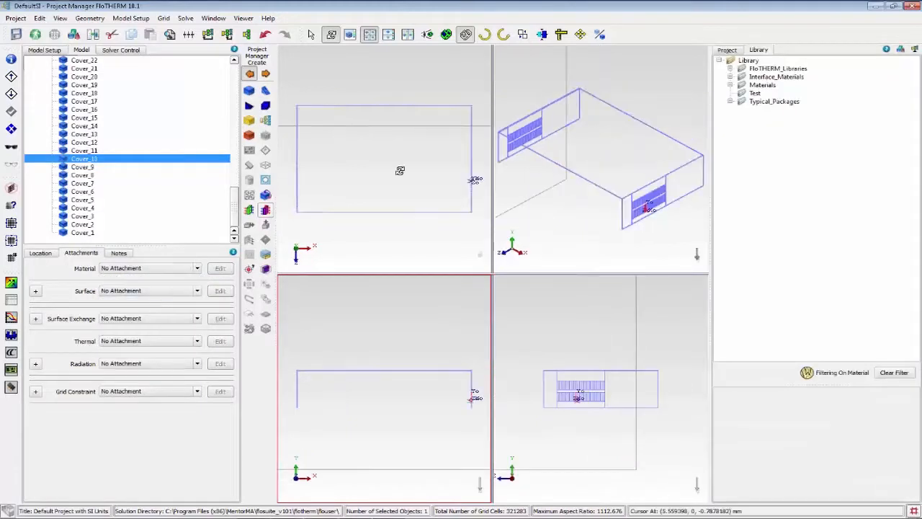
pyautogui.click(729, 68)
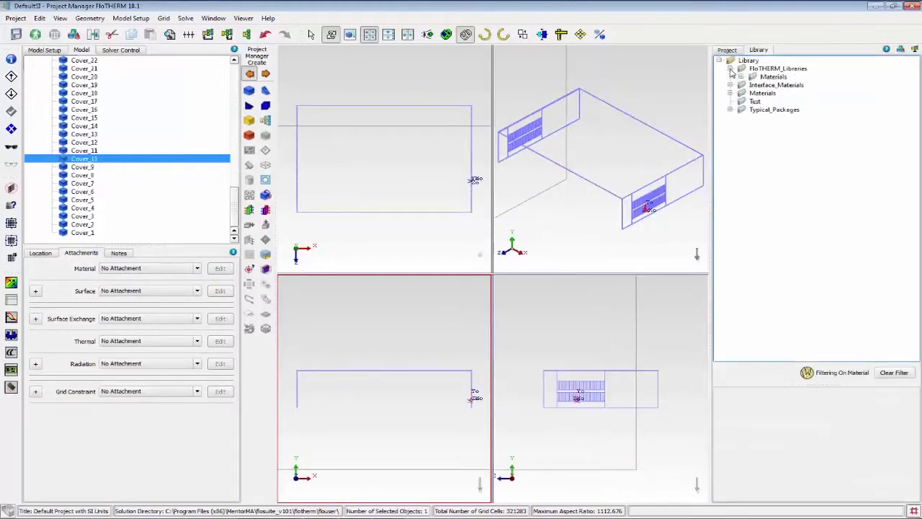
pyautogui.click(741, 76)
pyautogui.click(752, 85)
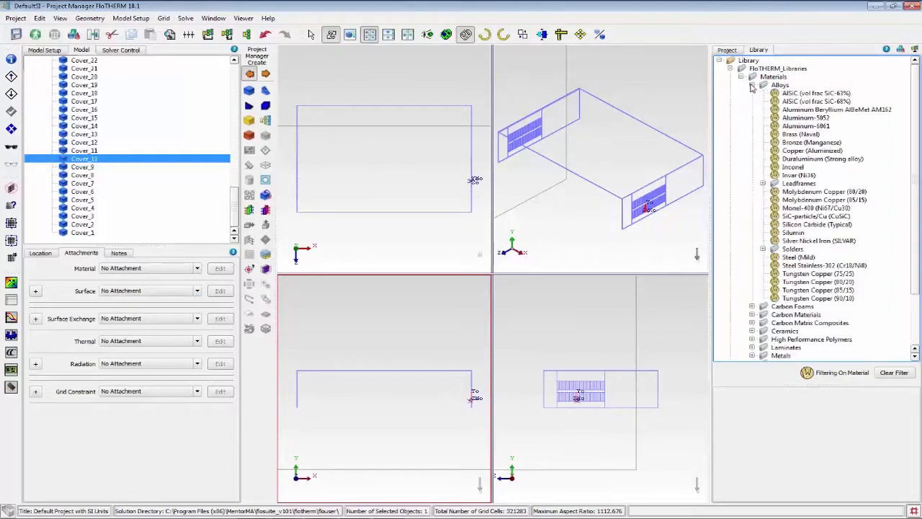
pyautogui.click(807, 126)
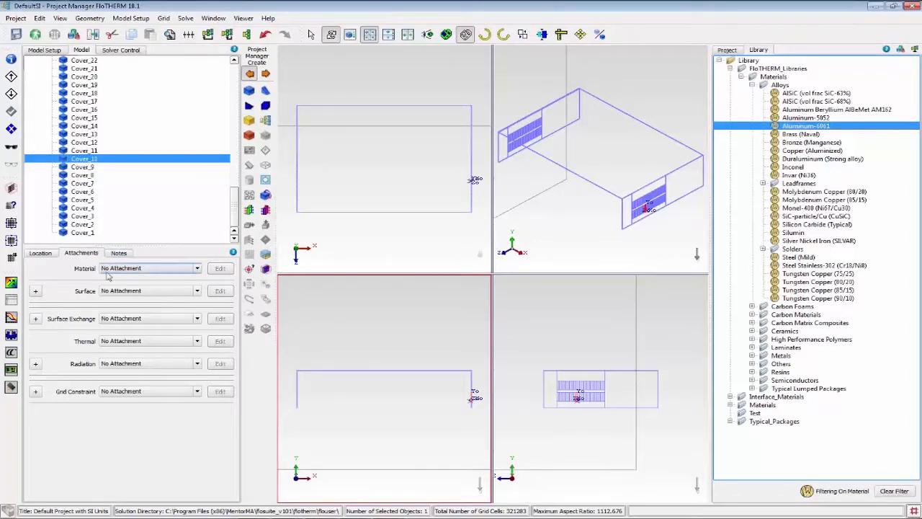
pyautogui.doubleClick(814, 126)
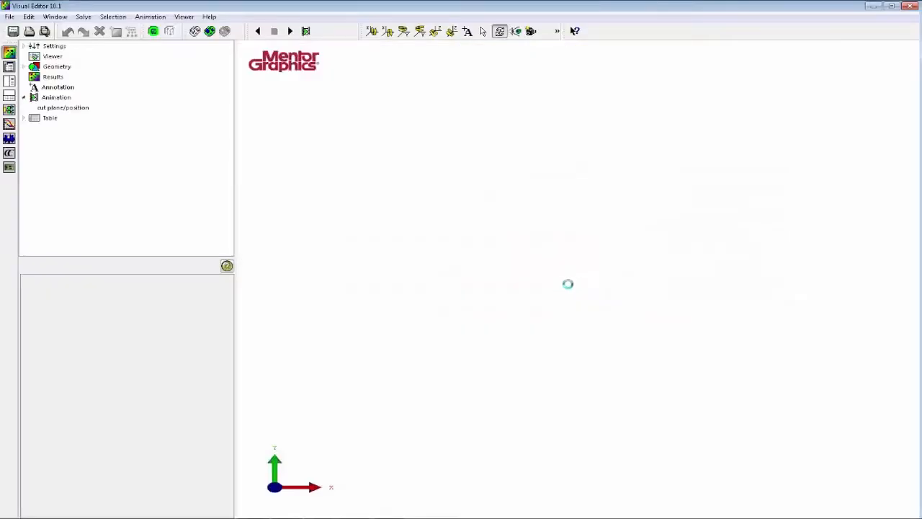
# Check the cover's top and vent slots in Visual Editor with the material attached, and return to FloMCAD Bridge.
pyautogui.moveTo(568, 288); pyautogui.dragTo(480, 263)
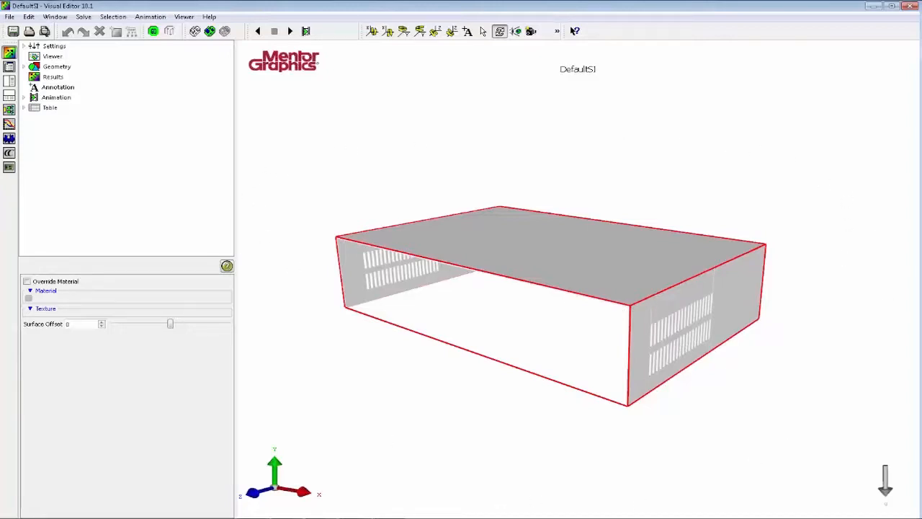
pyautogui.moveTo(675, 241); pyautogui.dragTo(676, 266)
pyautogui.scroll(2, 590, 238)
pyautogui.click(913, 7)
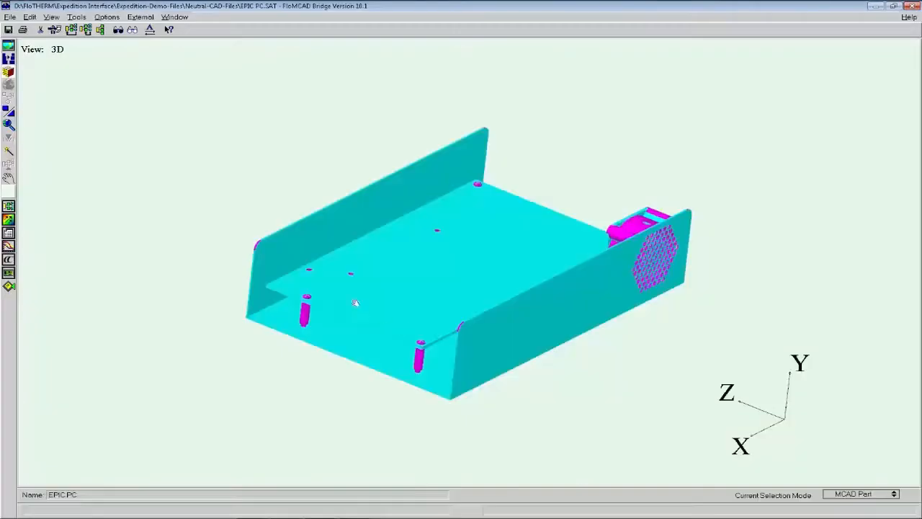
# Select the enclosure case and isolate it as the top level in FloMCAD Bridge.
pyautogui.moveTo(287, 349); pyautogui.dragTo(238, 344)
pyautogui.press('Escape')
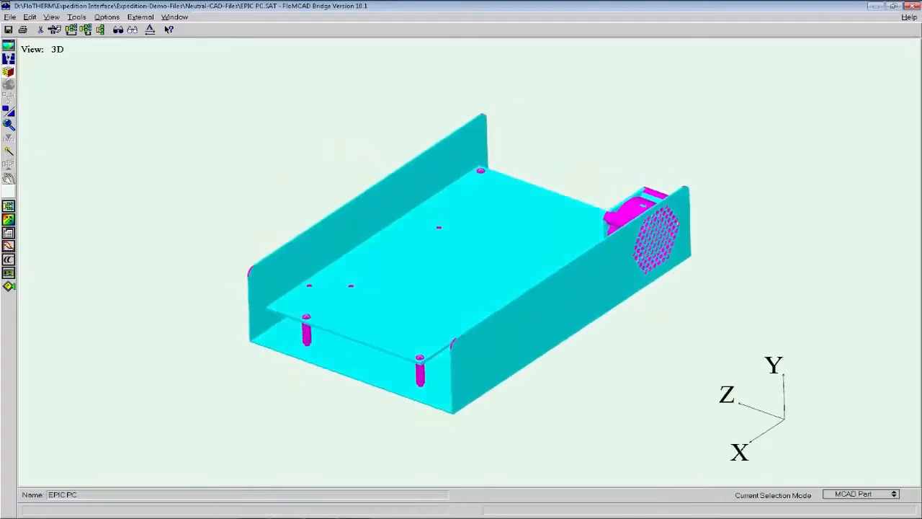
pyautogui.click(280, 274)
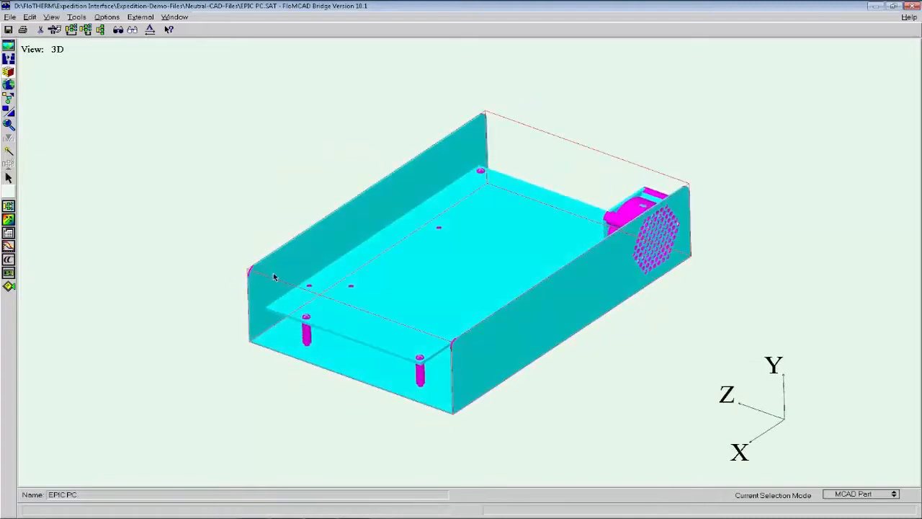
pyautogui.click(72, 32)
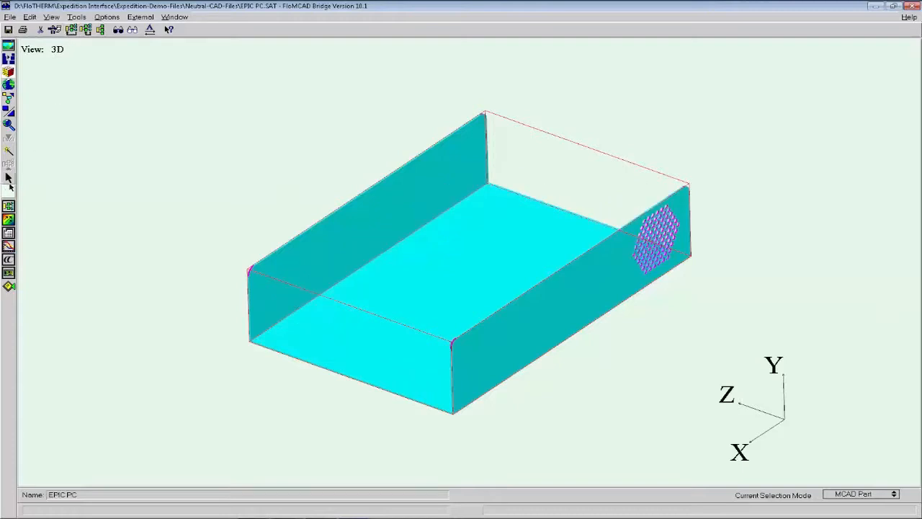
# Run Global Simplify with Remove Non Planar Faces to clear the case's vent holes and rounded corners.
pyautogui.moveTo(631, 211); pyautogui.dragTo(692, 273)
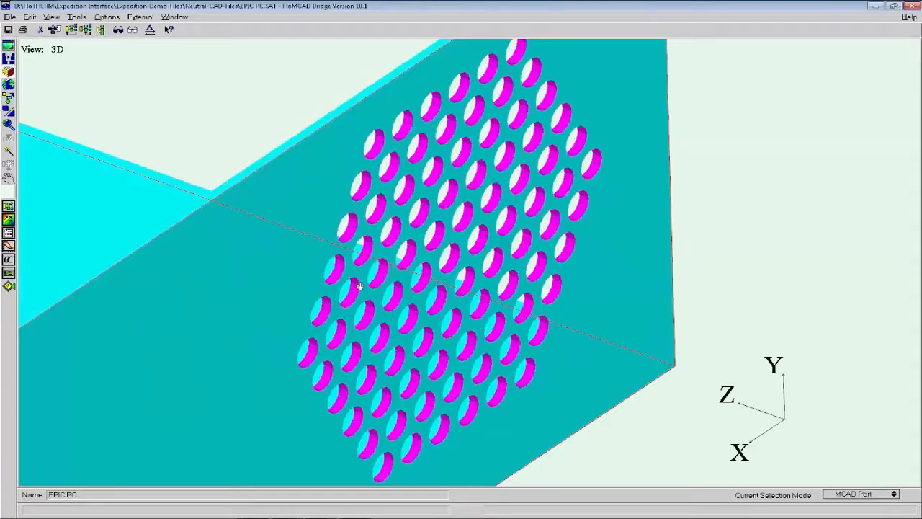
pyautogui.moveTo(360, 286); pyautogui.dragTo(364, 256)
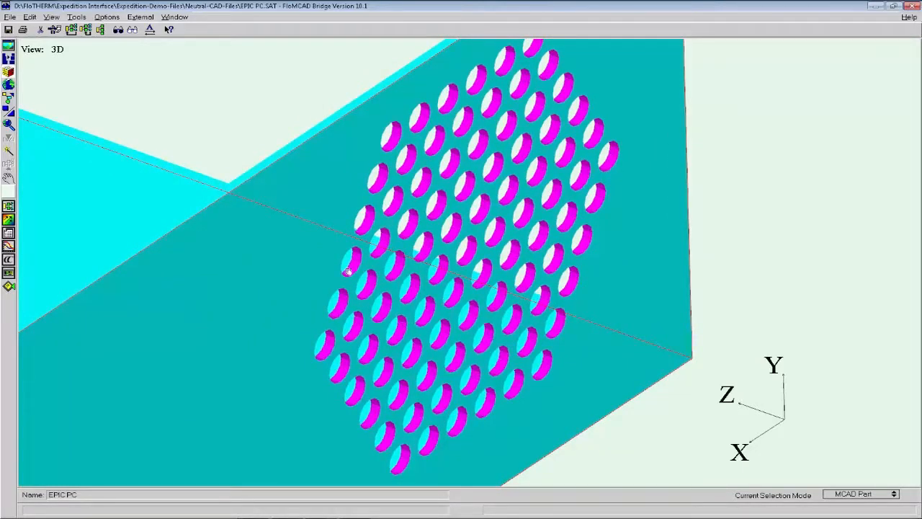
pyautogui.moveTo(347, 271); pyautogui.dragTo(529, 268, button='middle')
pyautogui.moveTo(529, 267); pyautogui.dragTo(512, 181, button='right')
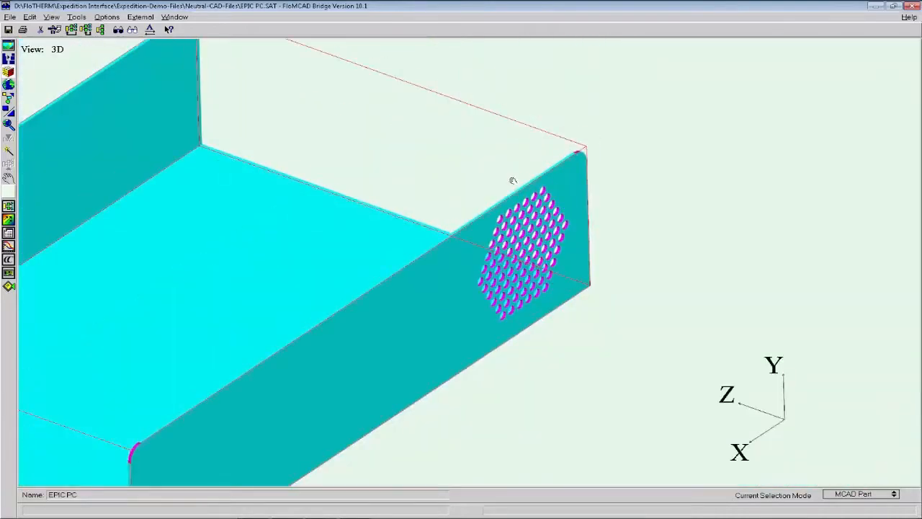
pyautogui.moveTo(194, 339); pyautogui.dragTo(422, 314, button='middle')
pyautogui.moveTo(422, 315); pyautogui.dragTo(418, 284, button='right')
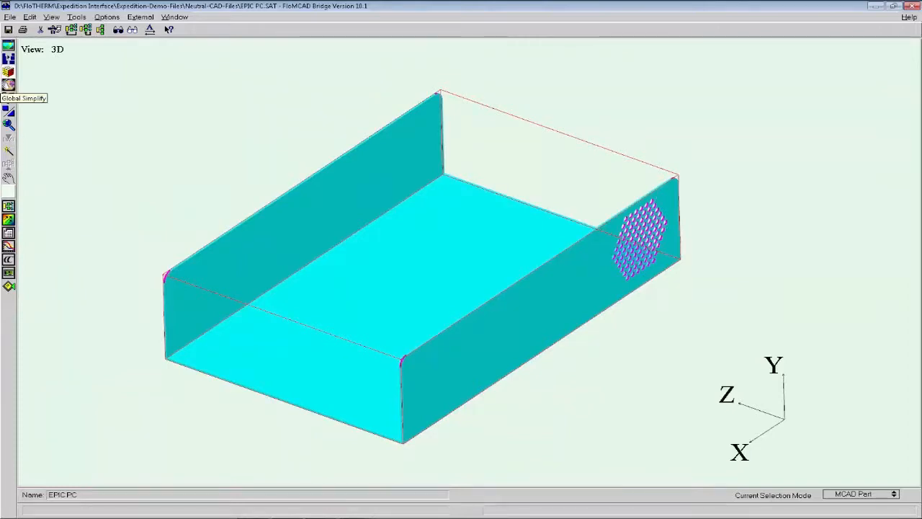
pyautogui.click(8, 85)
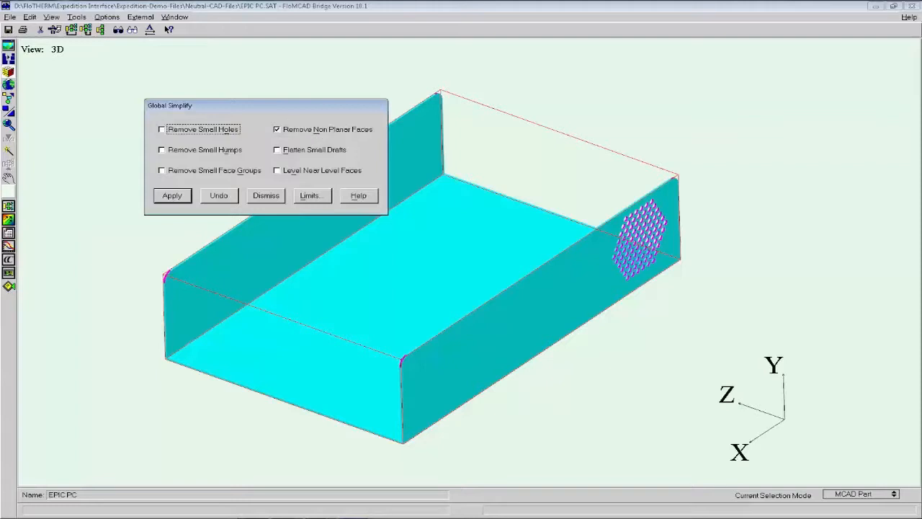
pyautogui.click(172, 196)
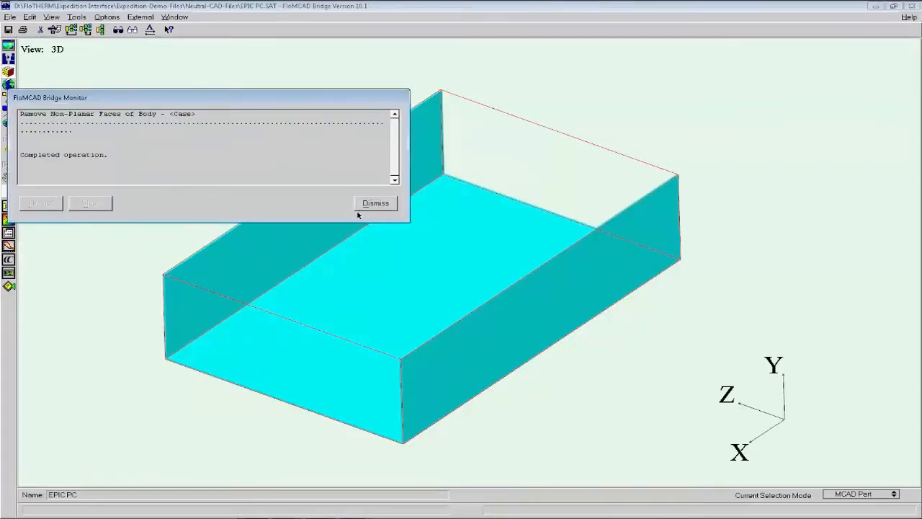
pyautogui.click(359, 208)
pyautogui.click(267, 196)
pyautogui.moveTo(298, 297); pyautogui.dragTo(201, 212)
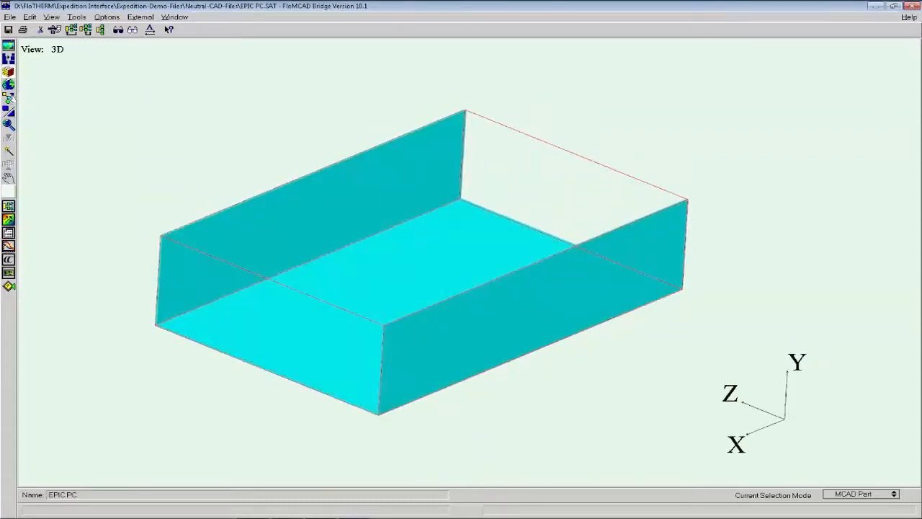
# Dissect the simplified case with Sloping Blocks, Prisms/Tets, Cylinders and Conserve Volume off, and transfer it to FloTHERM.
pyautogui.click(9, 99)
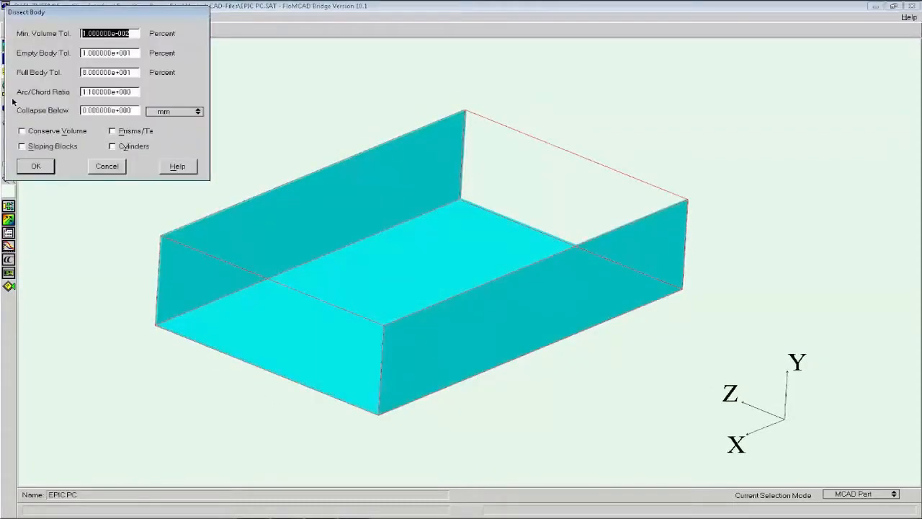
pyautogui.click(52, 168)
pyautogui.click(375, 203)
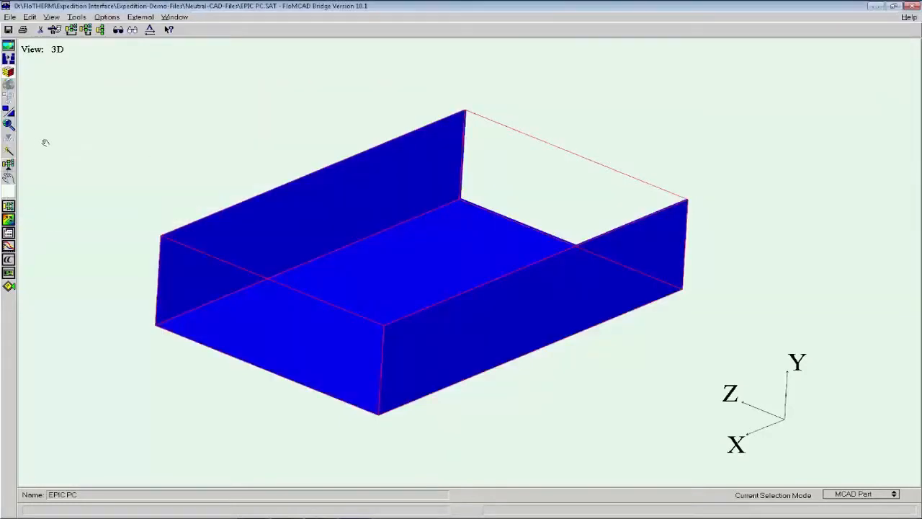
pyautogui.click(9, 164)
pyautogui.click(236, 173)
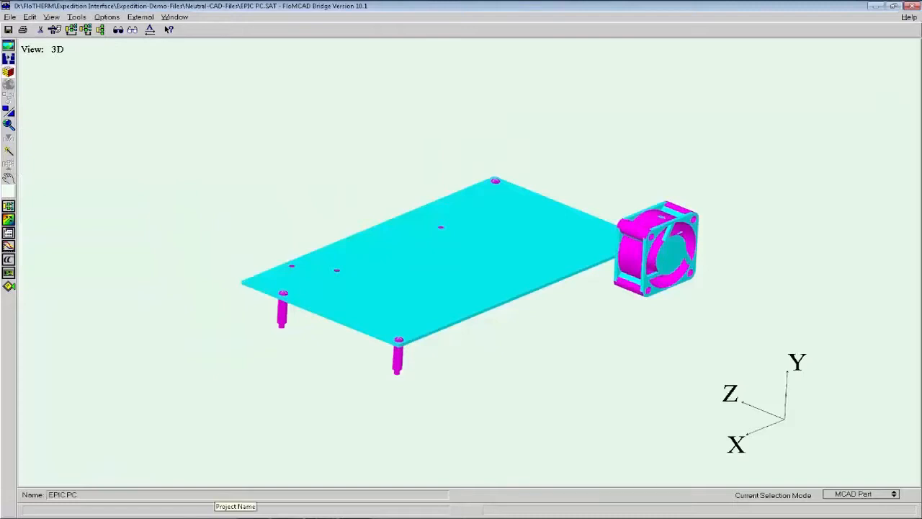
# Examine the transferred case together with the cover in Visual Editor, and return to FloMCAD Bridge.
pyautogui.click(237, 516)
pyautogui.click(11, 283)
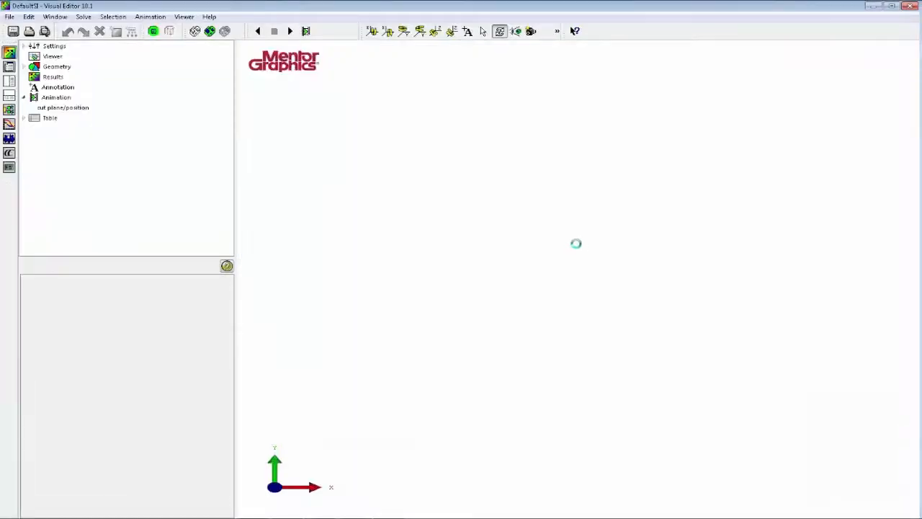
pyautogui.moveTo(708, 295); pyautogui.dragTo(418, 292)
pyautogui.moveTo(620, 363); pyautogui.dragTo(608, 325)
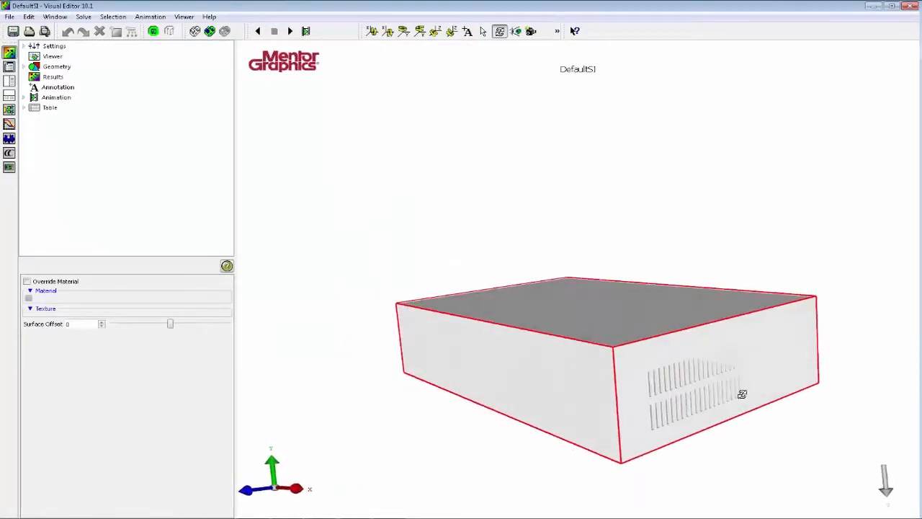
pyautogui.moveTo(739, 392); pyautogui.dragTo(580, 333)
pyautogui.click(906, 7)
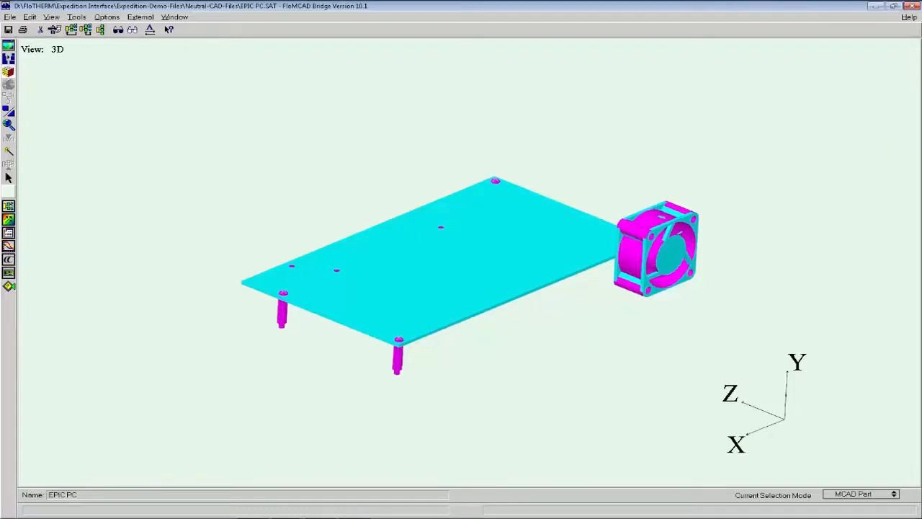
# Replace the EPIC PCB and its four spacers with single Bounding Cuboid objects, collapsing below 0 mm.
pyautogui.click(450, 311)
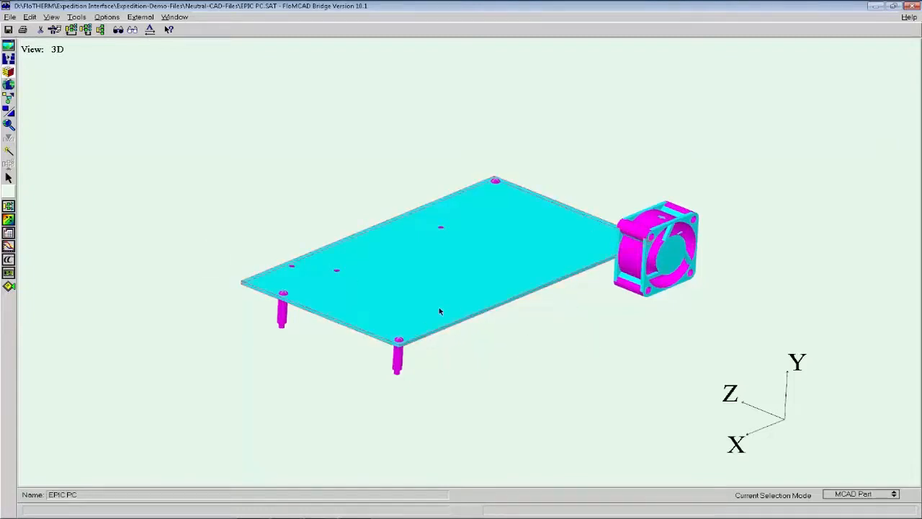
pyautogui.click(8, 178)
pyautogui.moveTo(506, 339); pyautogui.dragTo(521, 284)
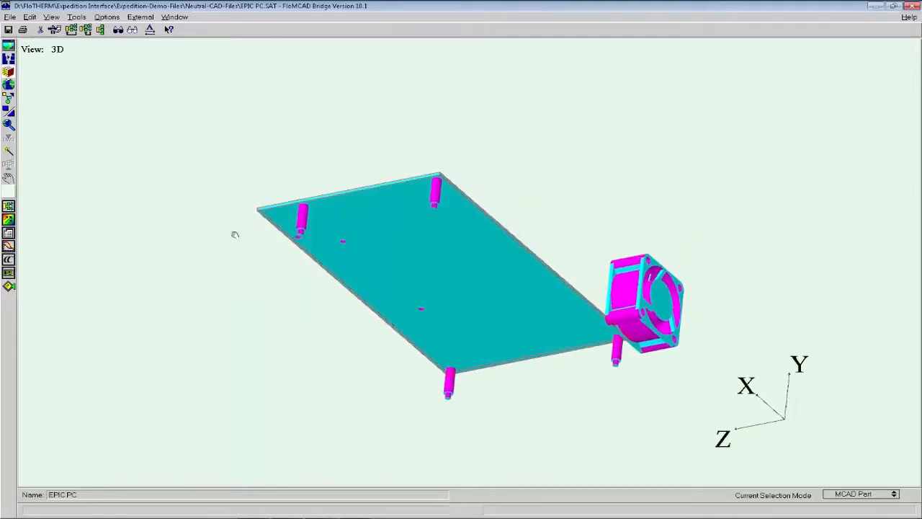
pyautogui.click(8, 179)
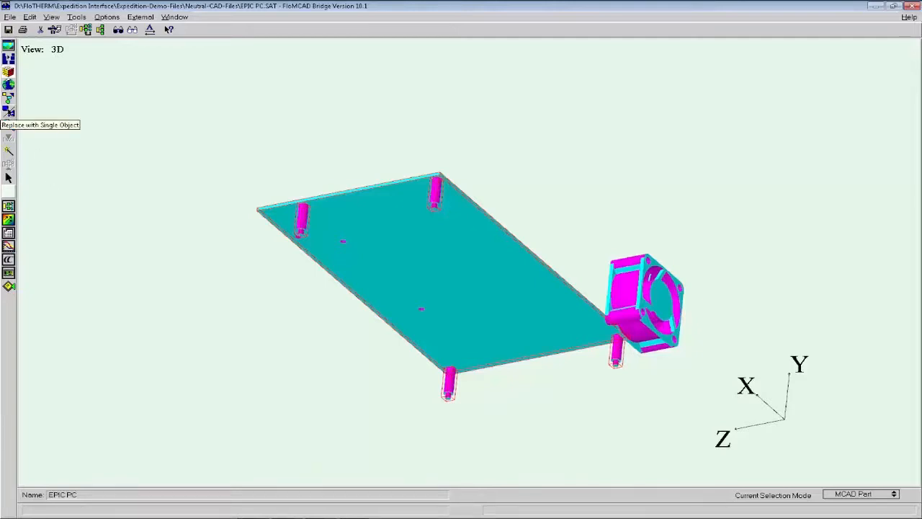
pyautogui.click(9, 112)
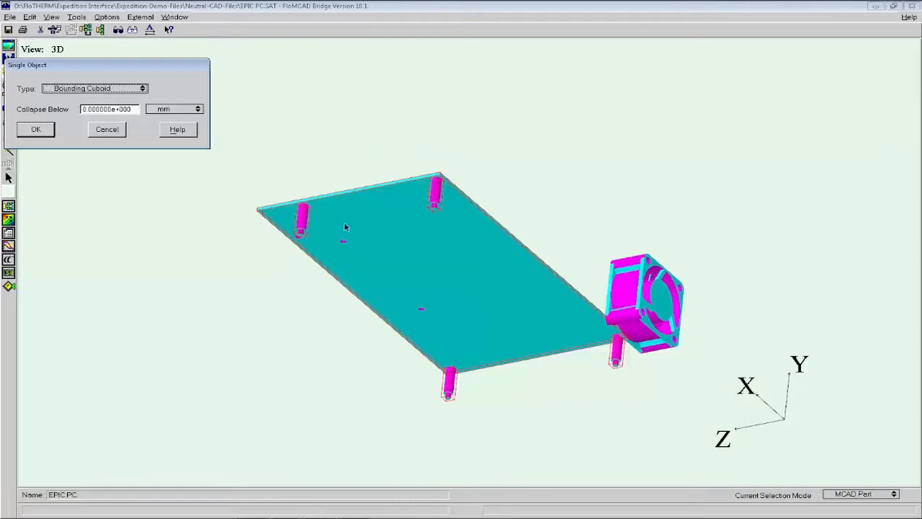
pyautogui.click(48, 128)
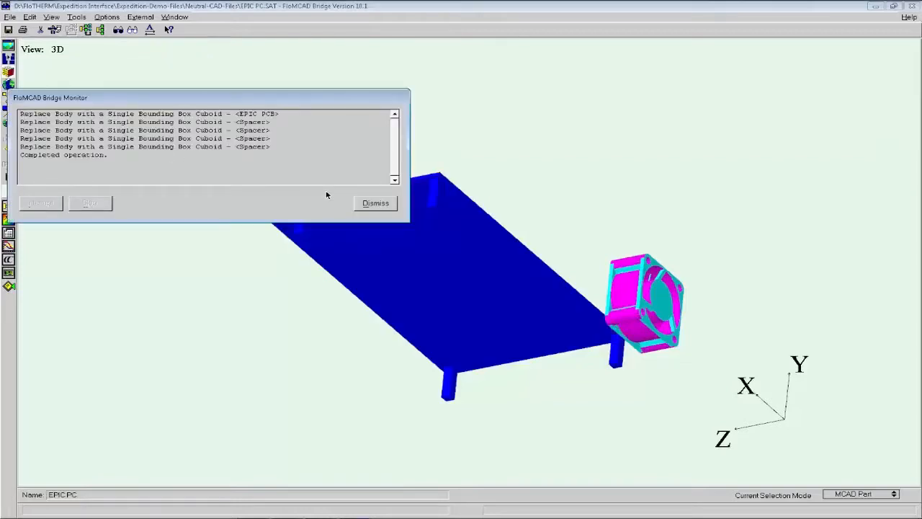
pyautogui.click(375, 203)
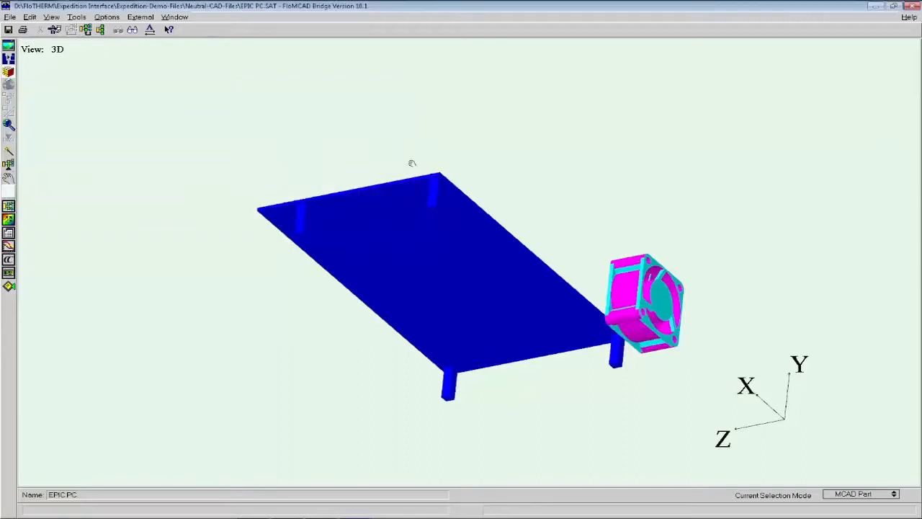
# Transfer the PCB and spacer cuboids to FloTHERM.
pyautogui.moveTo(411, 163); pyautogui.dragTo(408, 235)
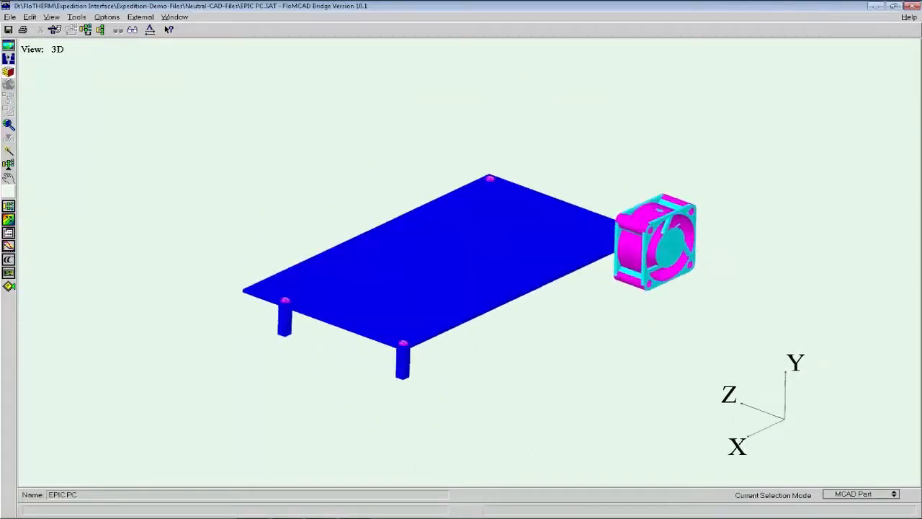
pyautogui.click(10, 166)
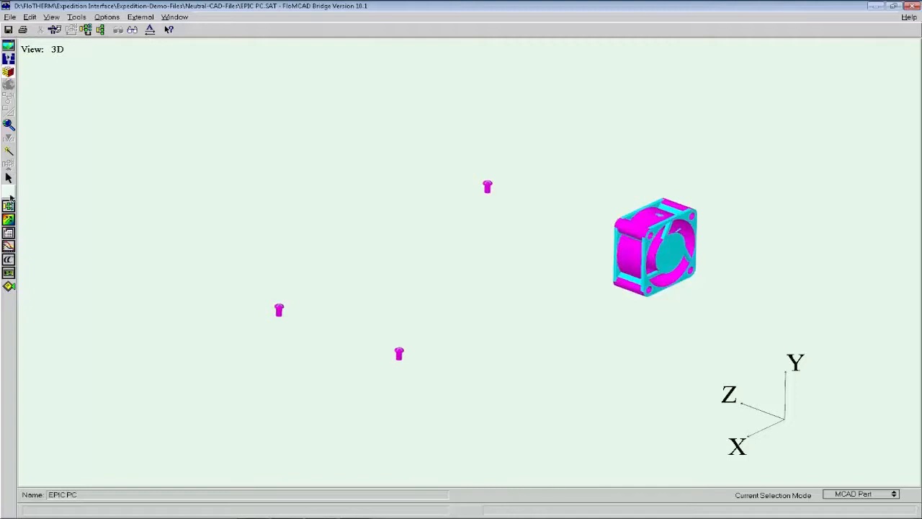
# Replace the fan housing with a single Bounding Fan object.
pyautogui.click(13, 176)
pyautogui.moveTo(649, 319); pyautogui.dragTo(609, 295)
pyautogui.moveTo(579, 220); pyautogui.dragTo(726, 314, button='right')
pyautogui.moveTo(287, 173); pyautogui.dragTo(338, 229, button='middle')
pyautogui.moveTo(340, 206); pyautogui.dragTo(363, 234)
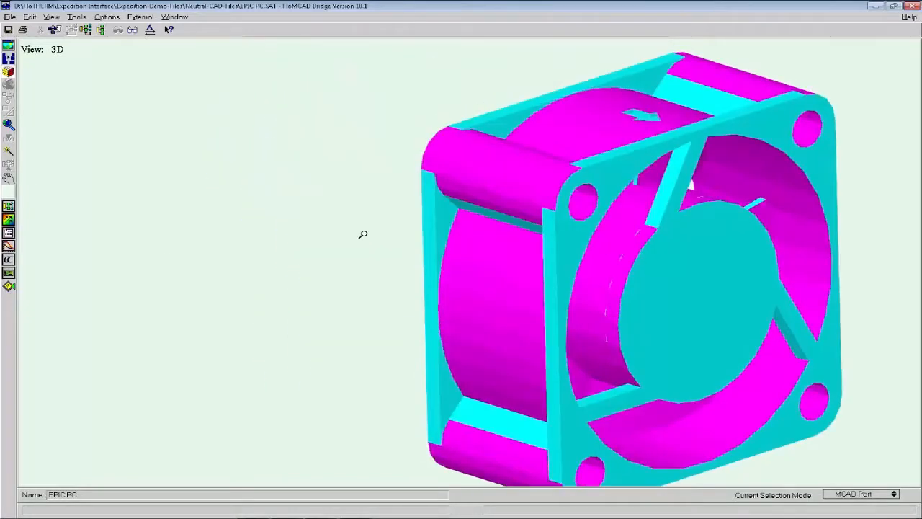
pyautogui.moveTo(363, 234); pyautogui.dragTo(370, 216, button='right')
pyautogui.moveTo(474, 295); pyautogui.dragTo(357, 242, button='middle')
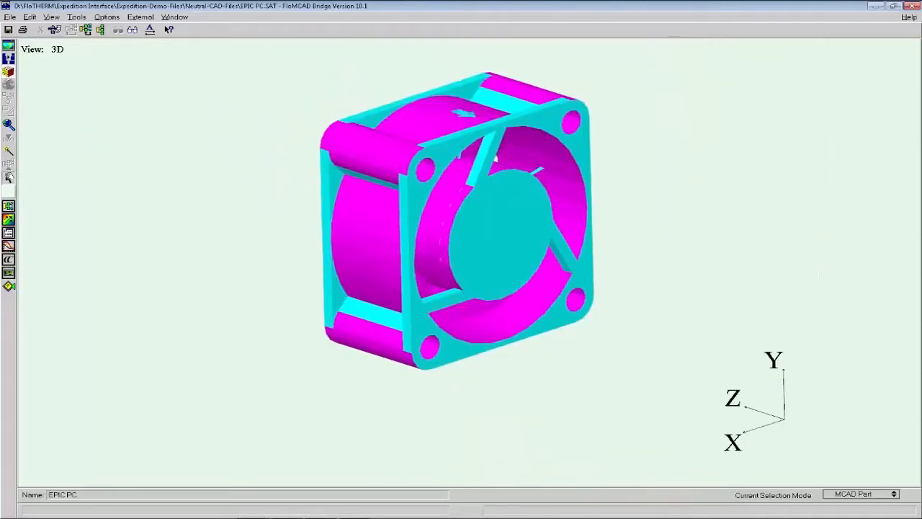
pyautogui.click(9, 176)
pyautogui.click(355, 167)
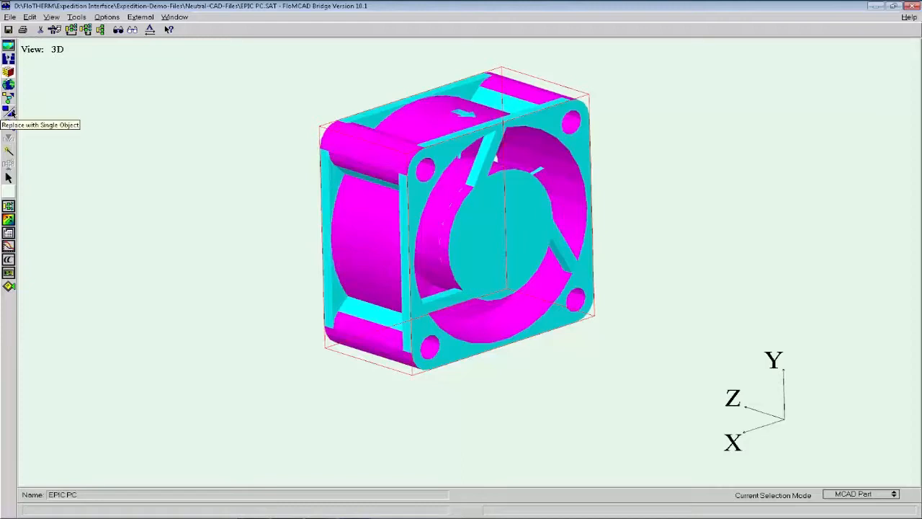
pyautogui.click(9, 113)
pyautogui.moveTo(148, 74); pyautogui.dragTo(184, 85)
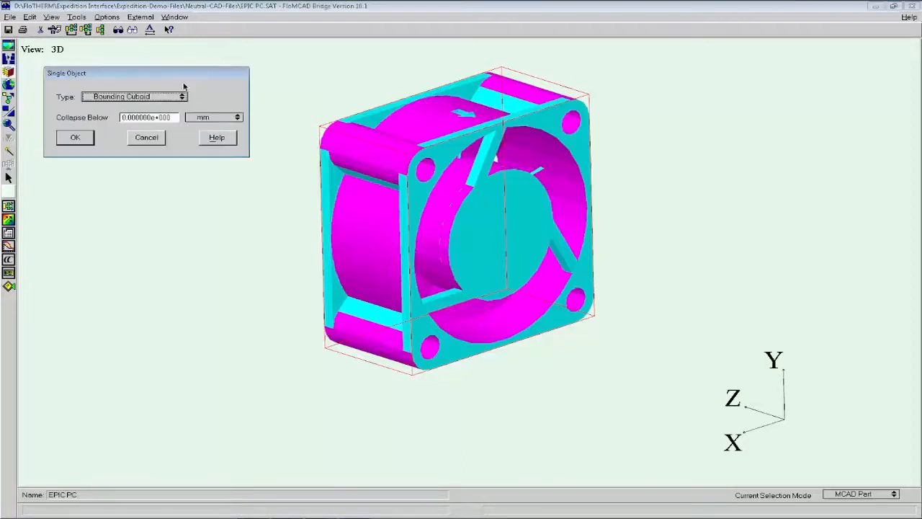
pyautogui.click(180, 97)
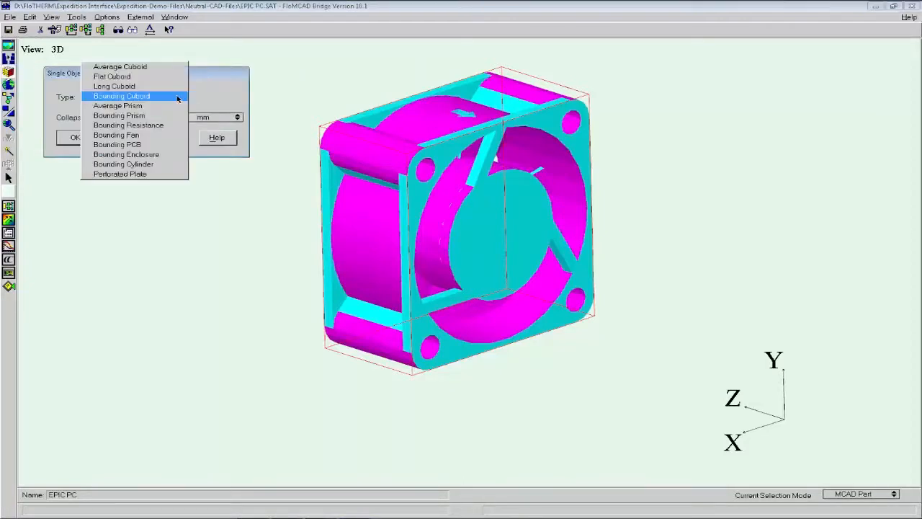
pyautogui.click(174, 136)
pyautogui.click(75, 139)
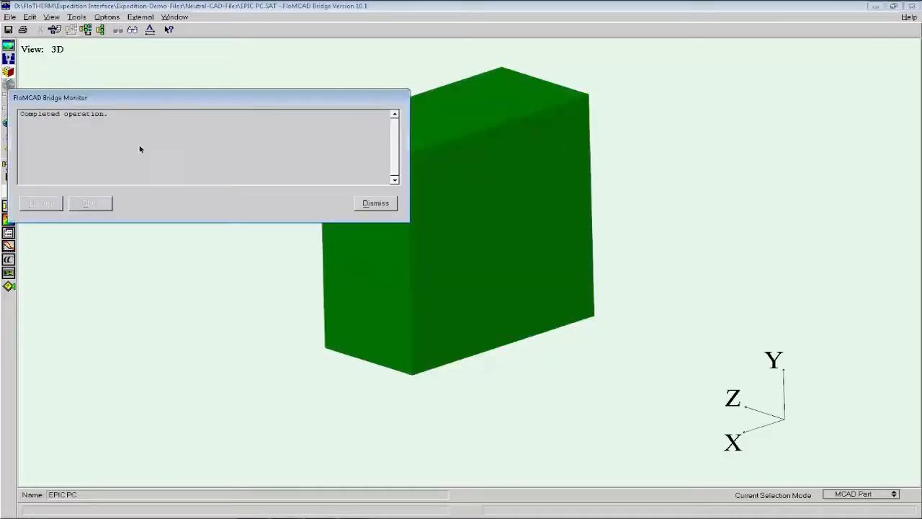
pyautogui.click(374, 203)
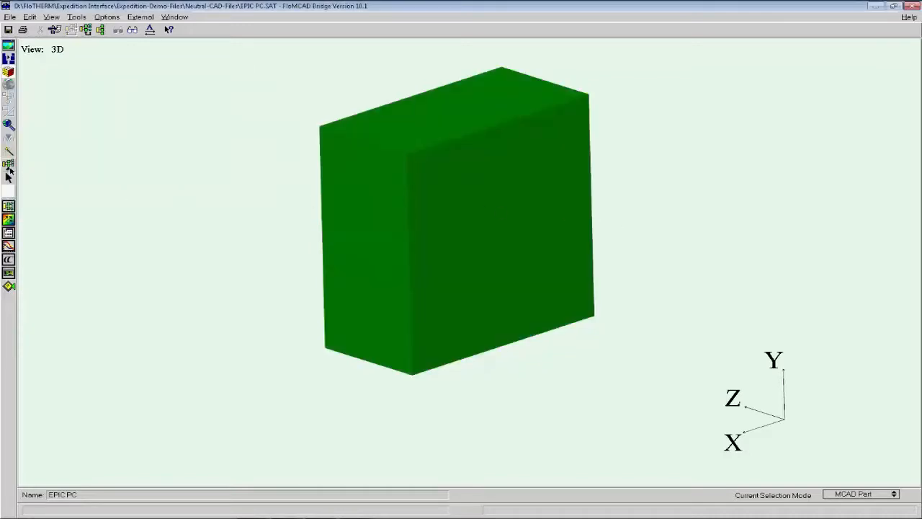
# Transfer the bounding fan to FloTHERM and close FloMCAD Bridge.
pyautogui.click(9, 165)
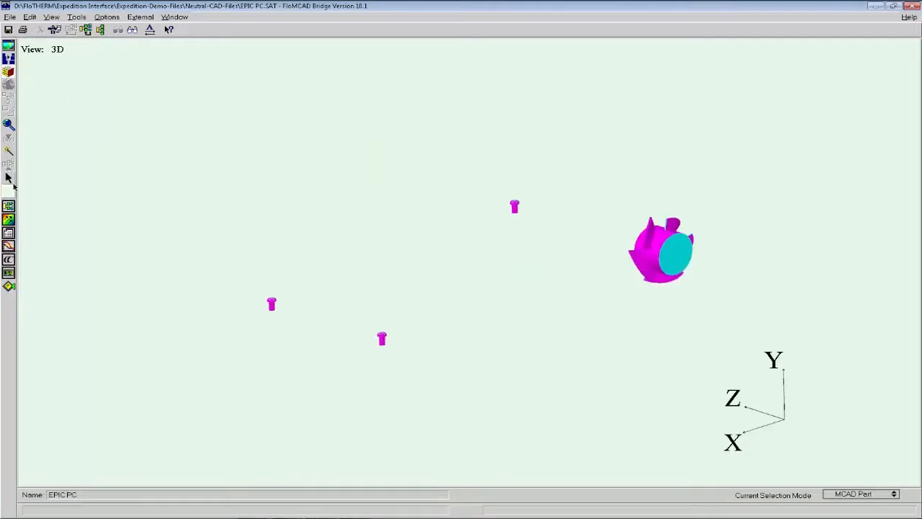
pyautogui.click(909, 8)
pyautogui.click(494, 299)
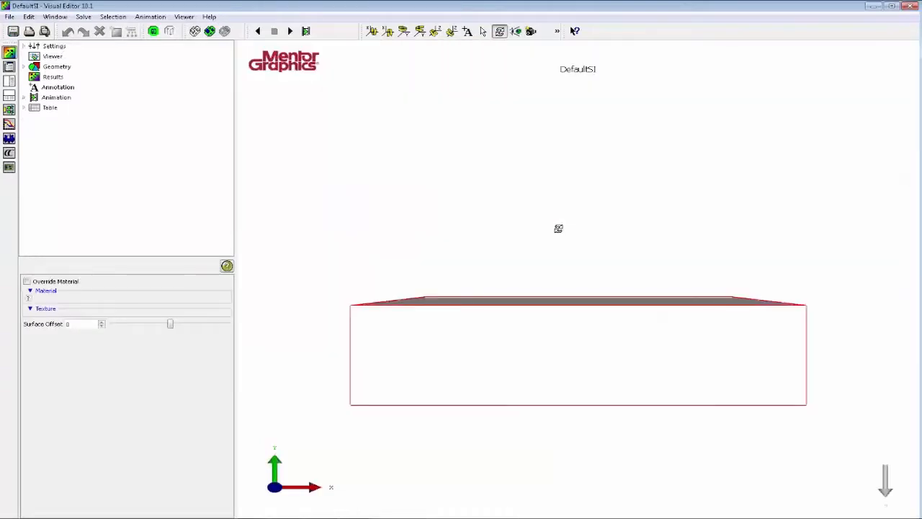
# Display the cover's top plate as wireframe in Visual Editor to expose the inside of the enclosure.
pyautogui.moveTo(558, 228); pyautogui.dragTo(519, 121)
pyautogui.click(483, 32)
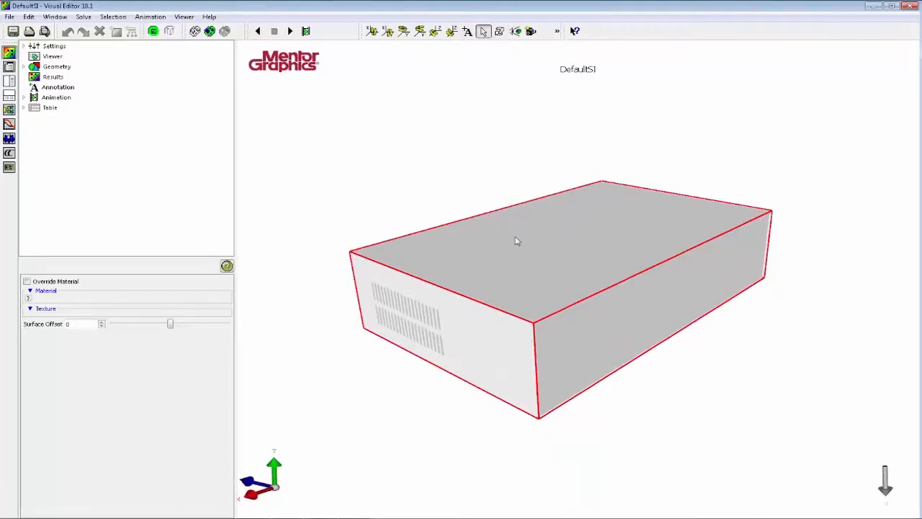
pyautogui.click(516, 241)
pyautogui.press('w')
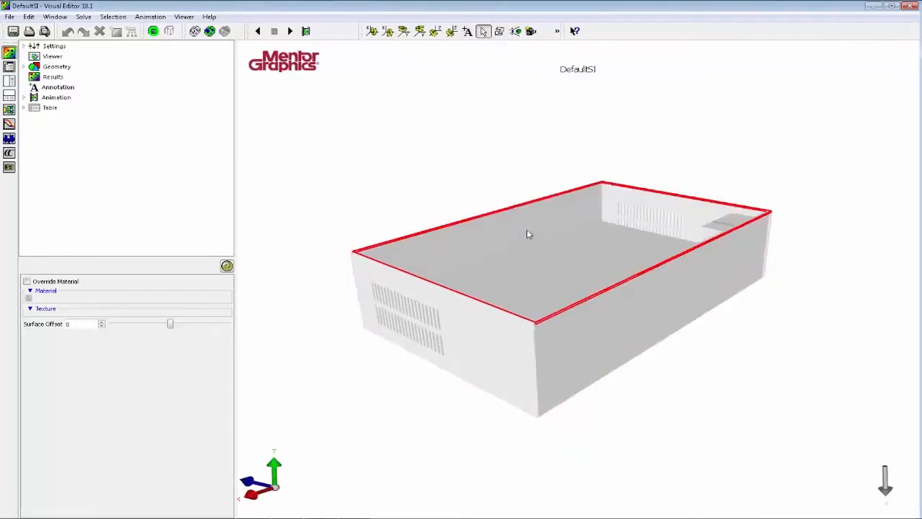
# Examine the enclosure from underneath and select the case's base plate.
pyautogui.click(500, 31)
pyautogui.moveTo(550, 286); pyautogui.dragTo(676, 358)
pyautogui.moveTo(395, 156); pyautogui.dragTo(541, 265, button='middle')
pyautogui.moveTo(608, 335); pyautogui.dragTo(562, 261, button='right')
pyautogui.moveTo(562, 261); pyautogui.dragTo(560, 226, button='middle')
pyautogui.moveTo(643, 337); pyautogui.dragTo(497, 274)
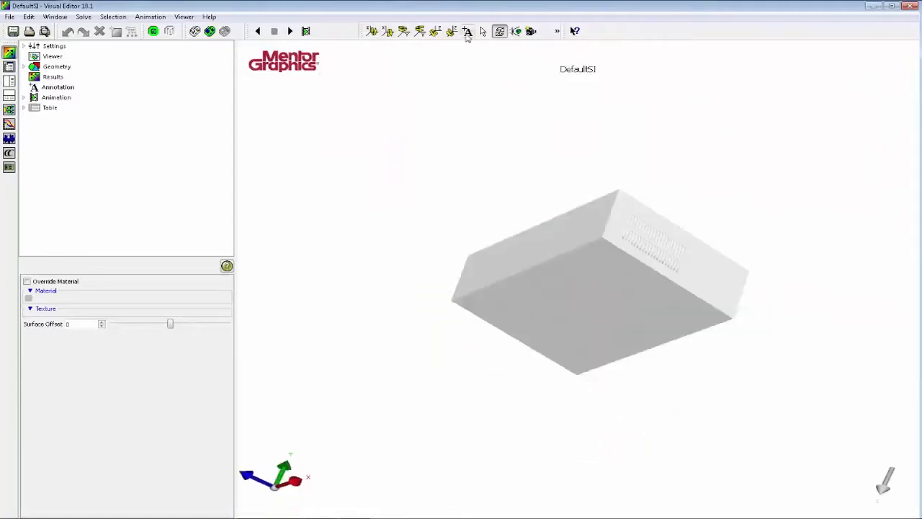
pyautogui.click(484, 33)
pyautogui.click(576, 325)
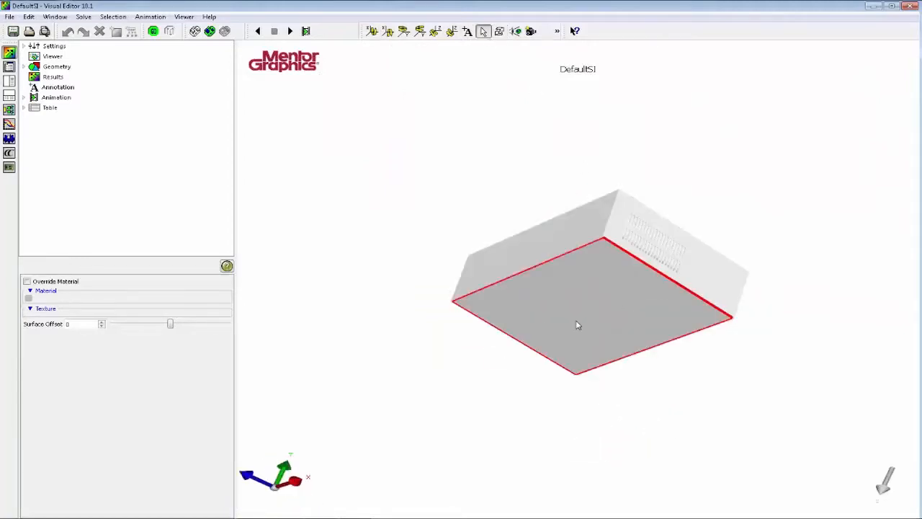
# Examine the fan and the board inside the enclosure from above, and return to Project Manager.
pyautogui.click(499, 31)
pyautogui.moveTo(571, 168); pyautogui.dragTo(564, 345)
pyautogui.moveTo(564, 345); pyautogui.dragTo(478, 320, button='middle')
pyautogui.scroll(6, 481, 325)
pyautogui.moveTo(418, 336); pyautogui.dragTo(519, 340, button='middle')
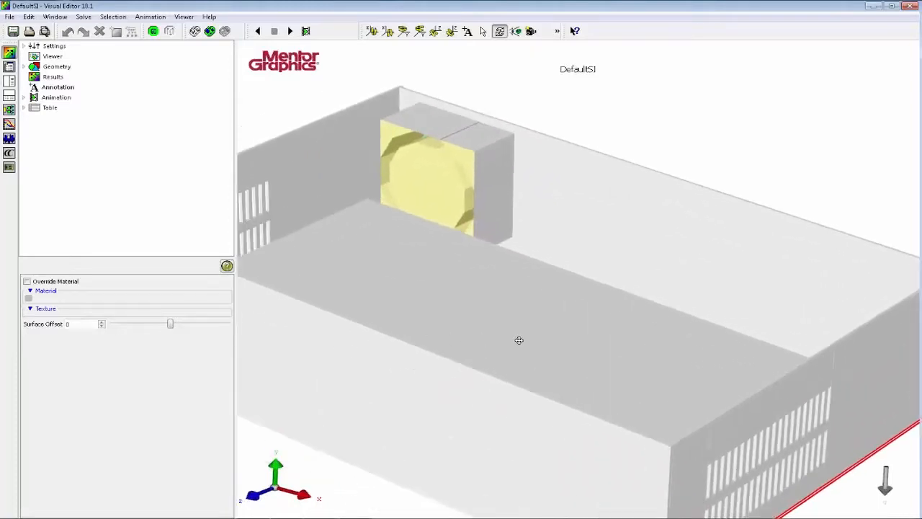
pyautogui.scroll(-5, 497, 336)
pyautogui.moveTo(496, 325); pyautogui.dragTo(609, 411)
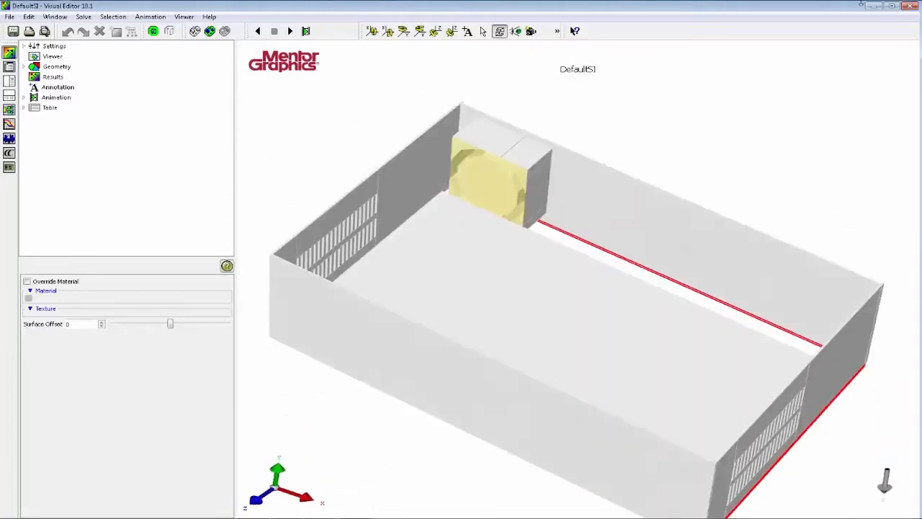
pyautogui.click(912, 6)
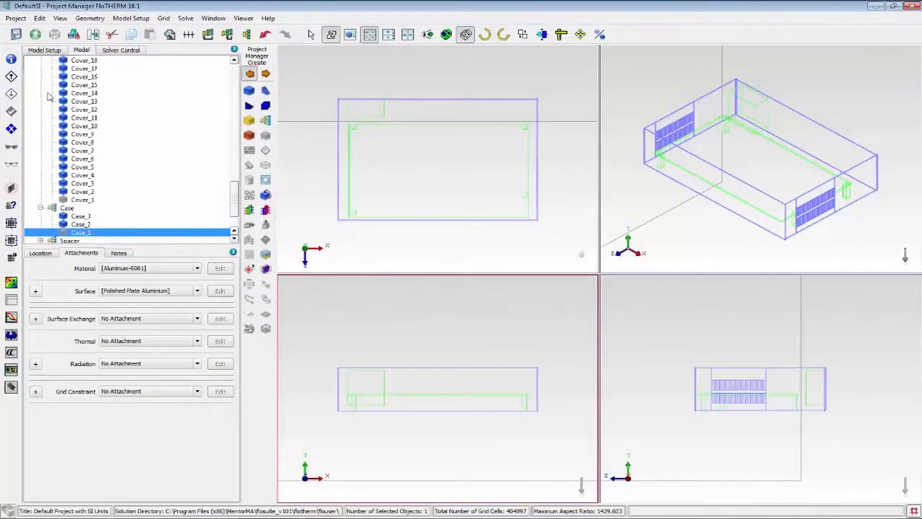
# Collapse the model tree and check the DxTopLevel.pcb board's orientation against the enclosure in Visual Editor, and return to Project Manager.
pyautogui.click(246, 35)
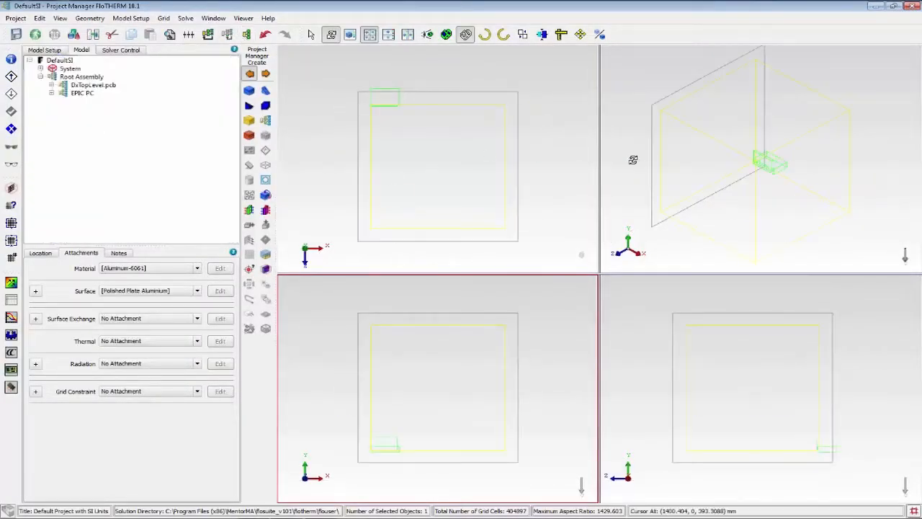
pyautogui.moveTo(807, 426); pyautogui.dragTo(831, 455)
pyautogui.moveTo(714, 415); pyautogui.dragTo(748, 418)
pyautogui.scroll(1, 747, 418)
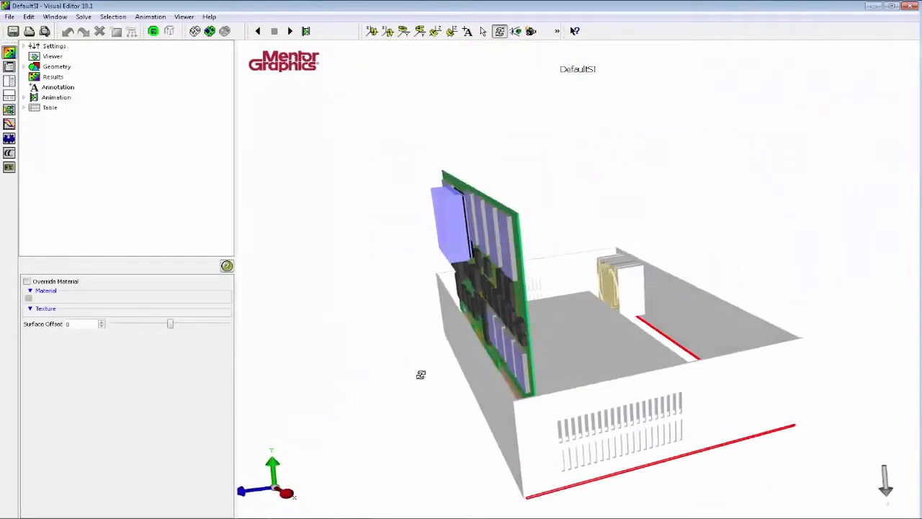
pyautogui.moveTo(454, 358); pyautogui.dragTo(471, 313)
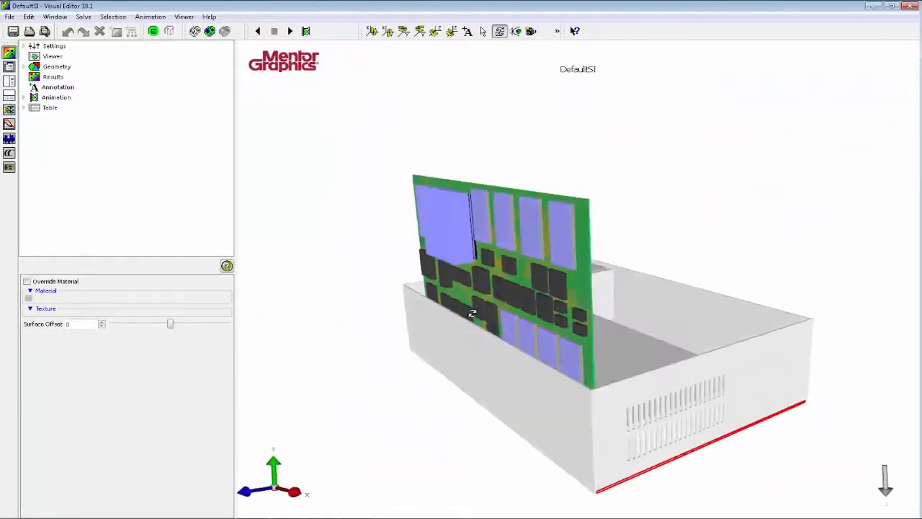
pyautogui.click(909, 6)
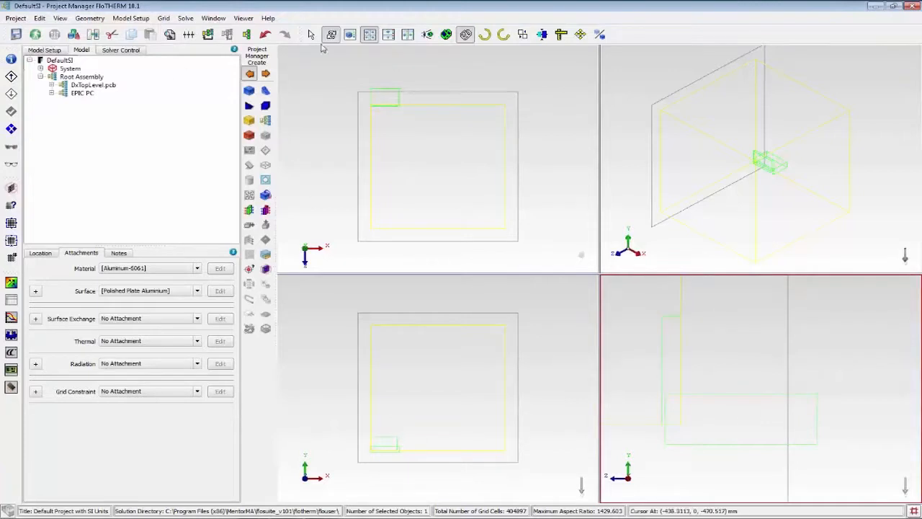
# Rotate the DxTopLevel.pcb assembly clockwise in the maximized side view so the board lies parallel to the EPIC PCB.
pyautogui.click(350, 35)
pyautogui.click(351, 34)
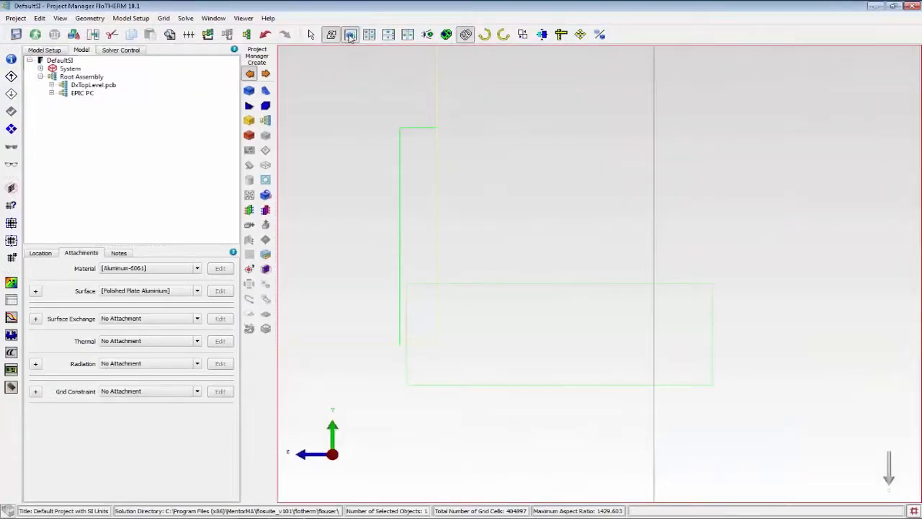
pyautogui.click(51, 93)
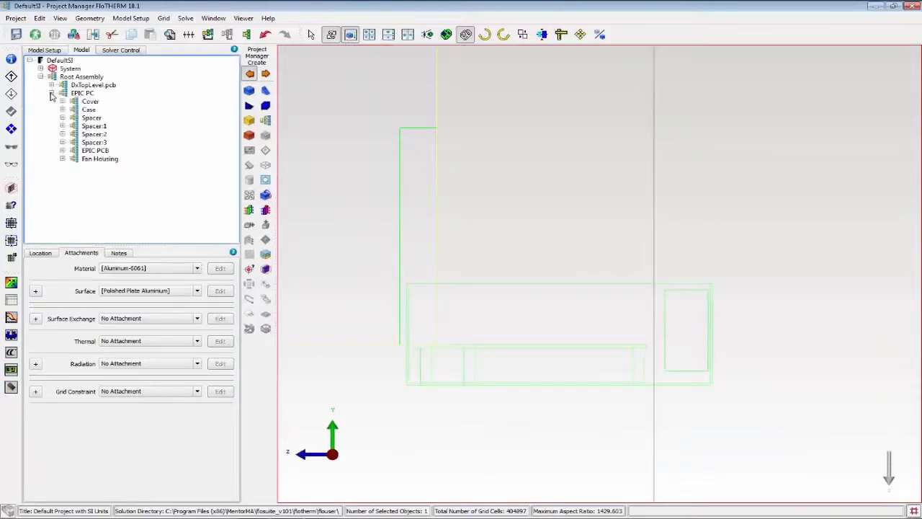
pyautogui.click(62, 150)
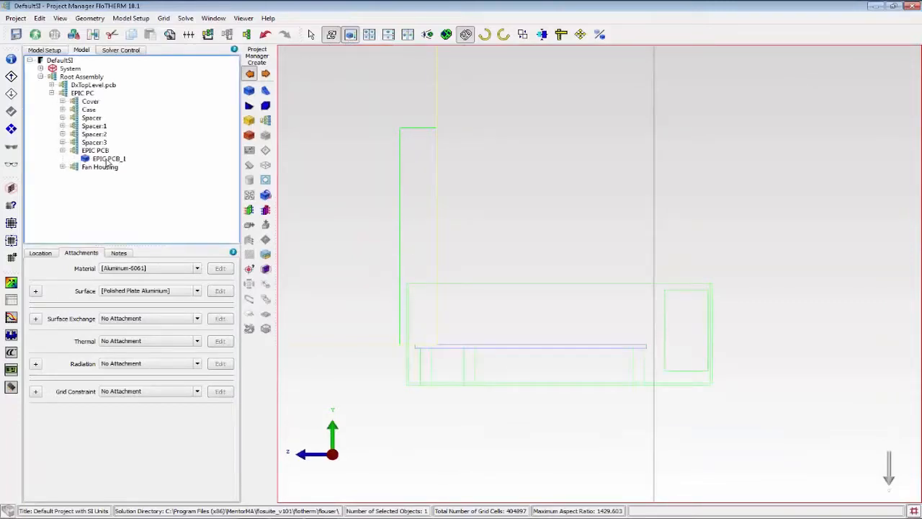
pyautogui.click(51, 85)
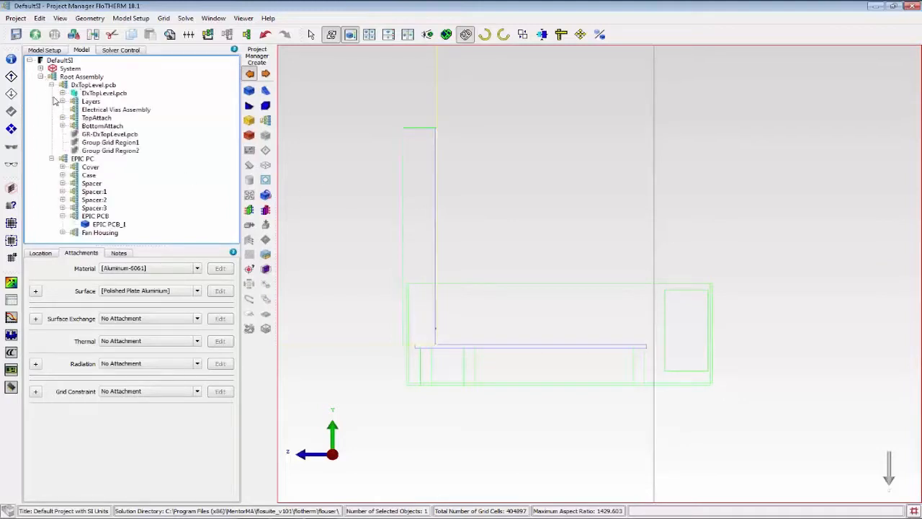
pyautogui.click(97, 94)
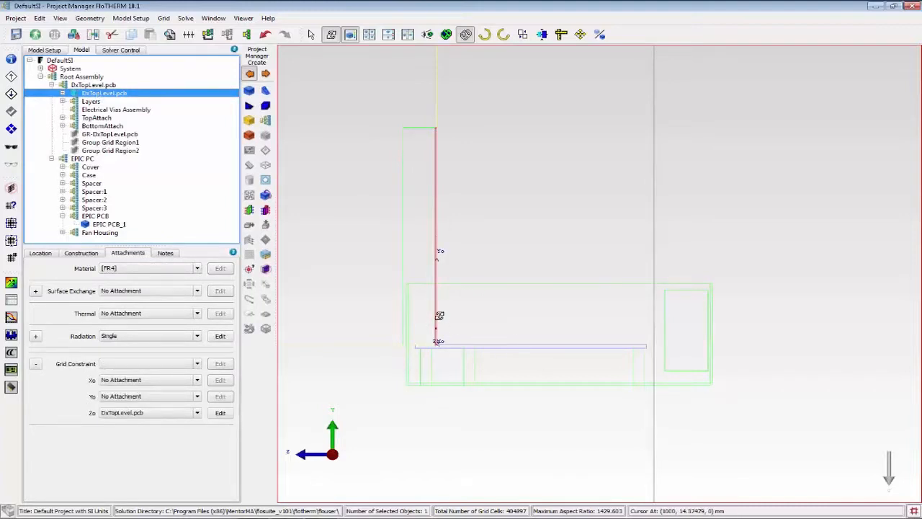
pyautogui.click(86, 85)
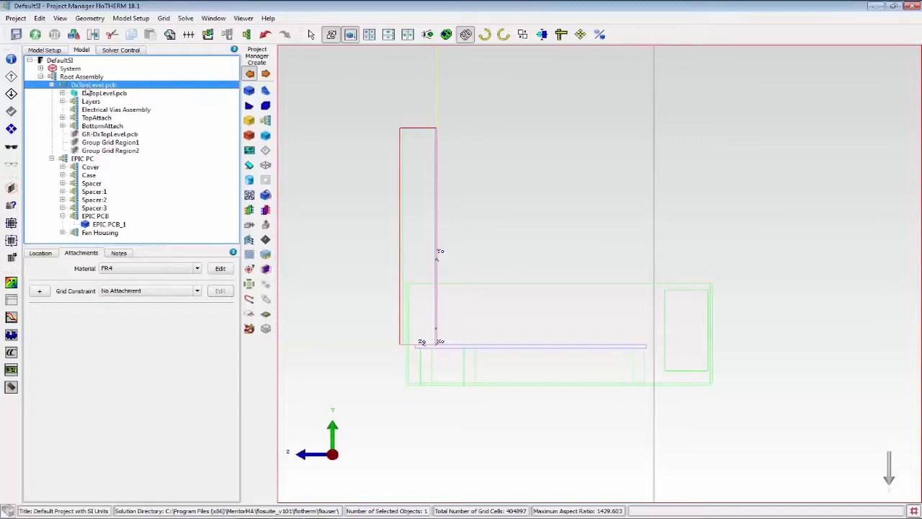
pyautogui.click(485, 36)
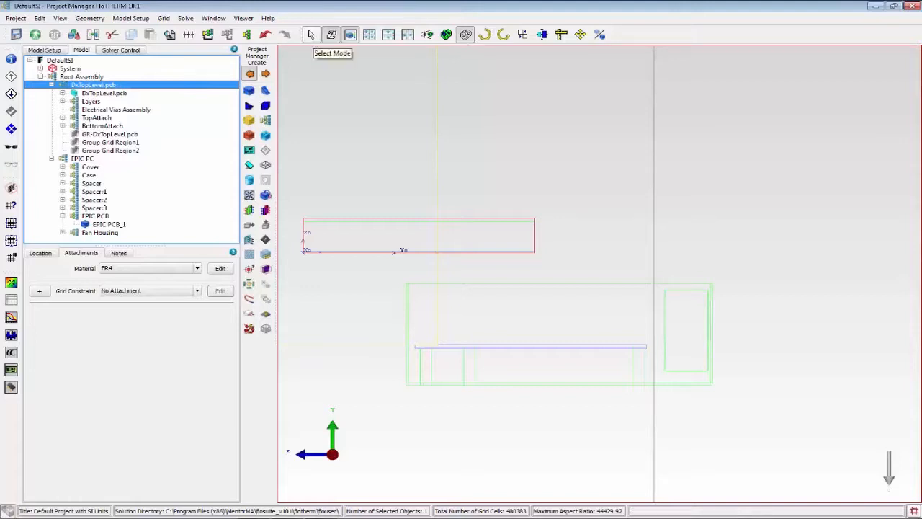
# Move the DxTopLevel.pcb assembly onto the EPIC PCB, aligning their edges in the side and plan views.
pyautogui.click(310, 34)
pyautogui.moveTo(459, 254); pyautogui.dragTo(572, 346)
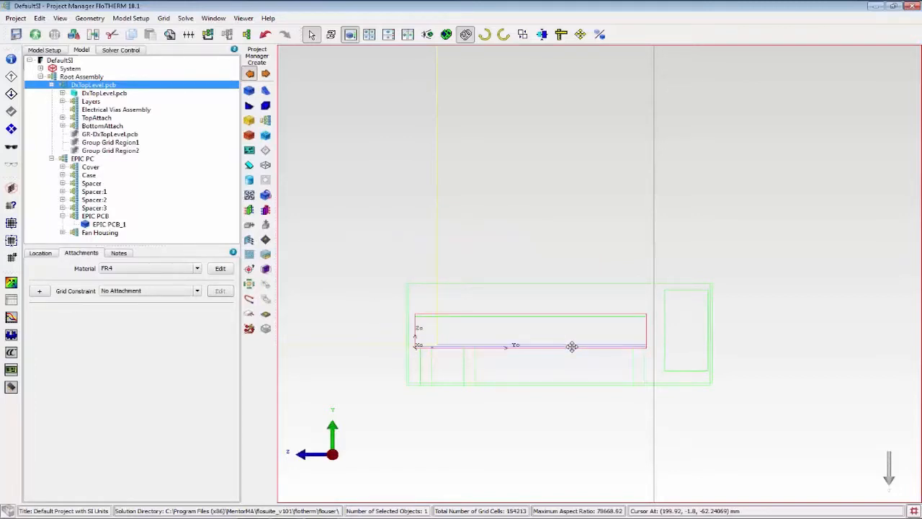
pyautogui.click(388, 34)
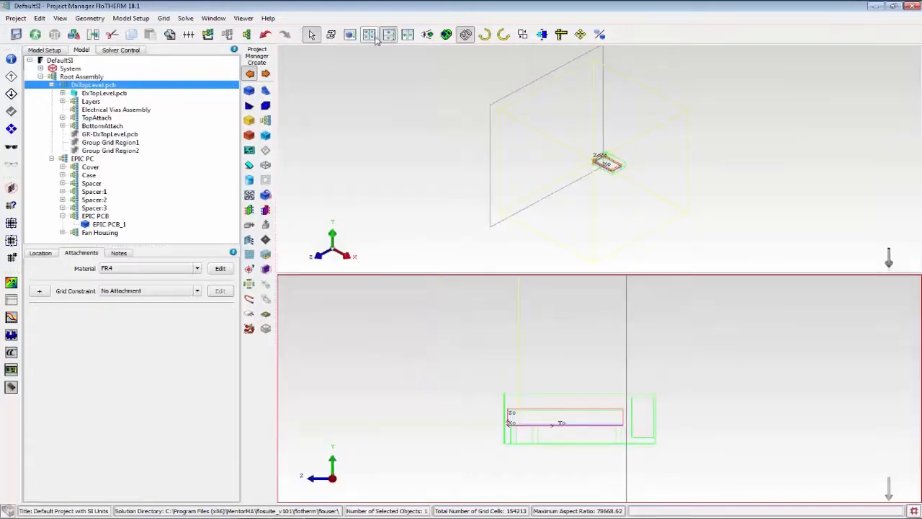
pyautogui.click(368, 34)
pyautogui.scroll(6, 380, 93)
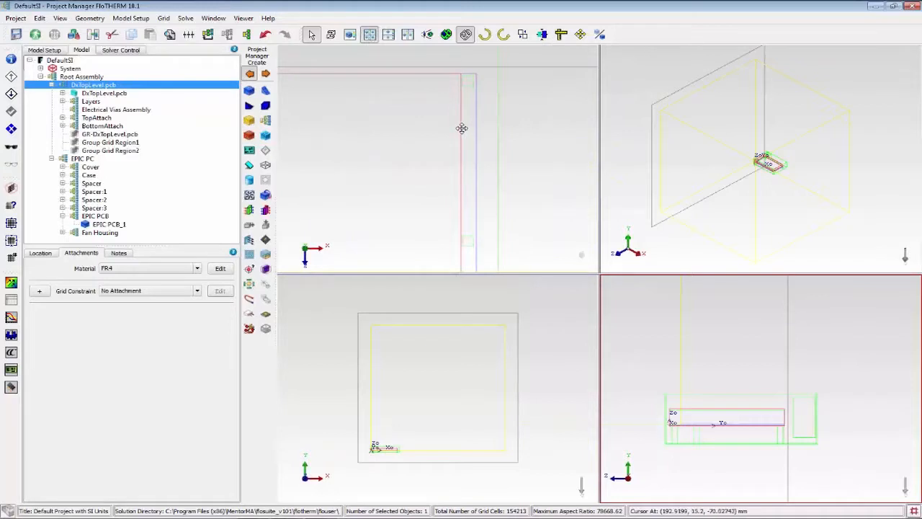
pyautogui.scroll(-3, 431, 149)
pyautogui.scroll(2, 326, 156)
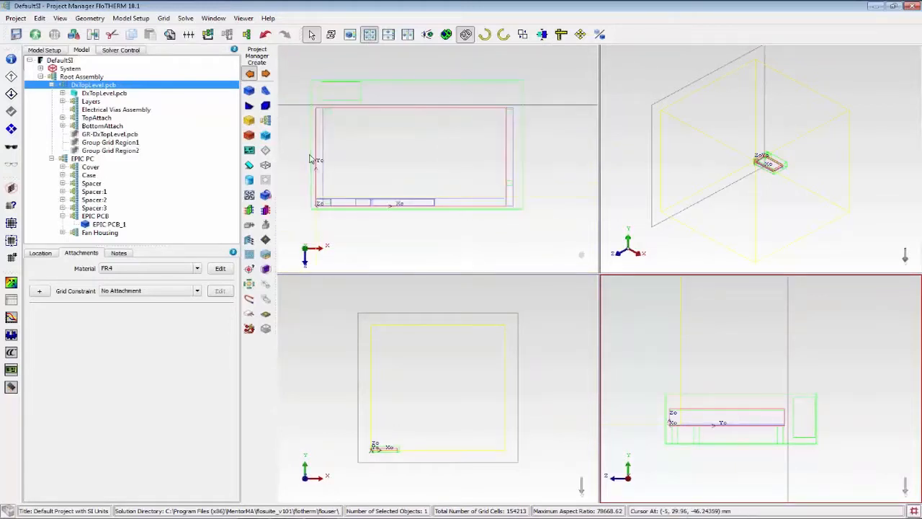
pyautogui.click(315, 152)
pyautogui.moveTo(316, 153); pyautogui.dragTo(324, 156)
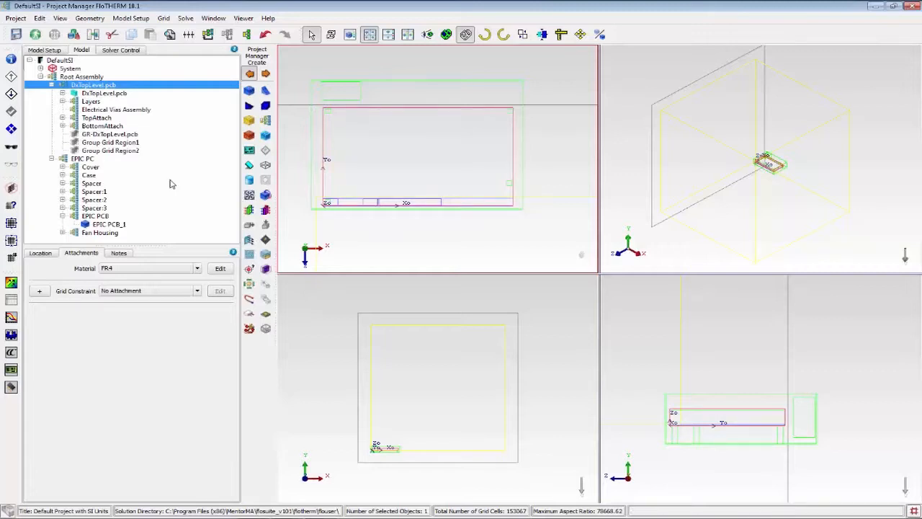
# Deactivate the EPIC PCB assembly and select its EPIC PCB_1 cuboid.
pyautogui.click(96, 216)
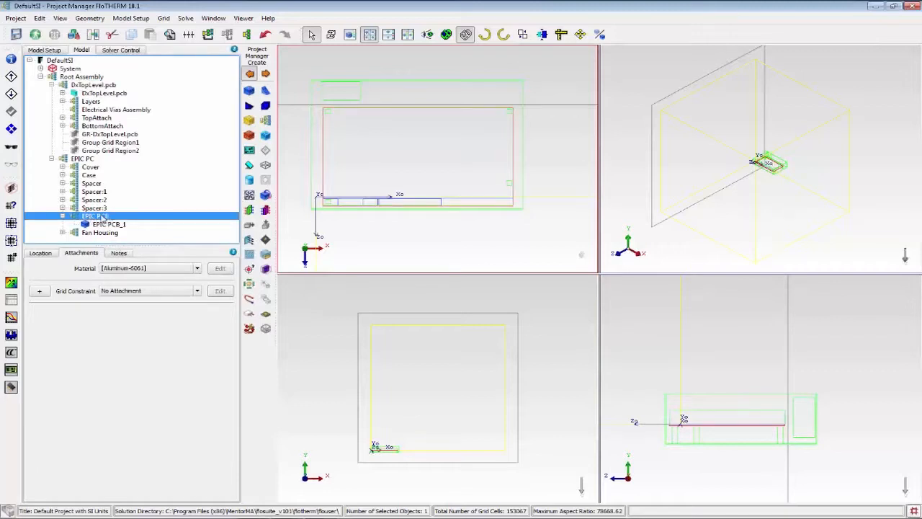
pyautogui.click(11, 130)
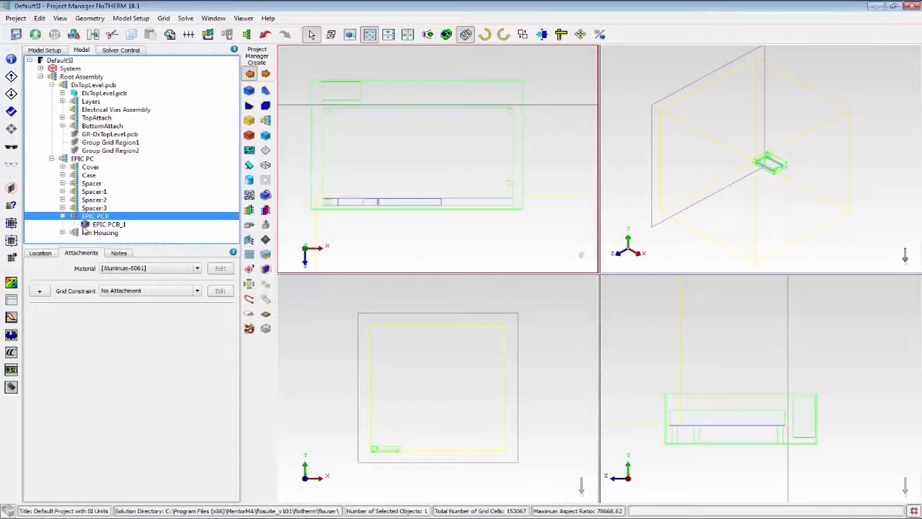
pyautogui.click(41, 226)
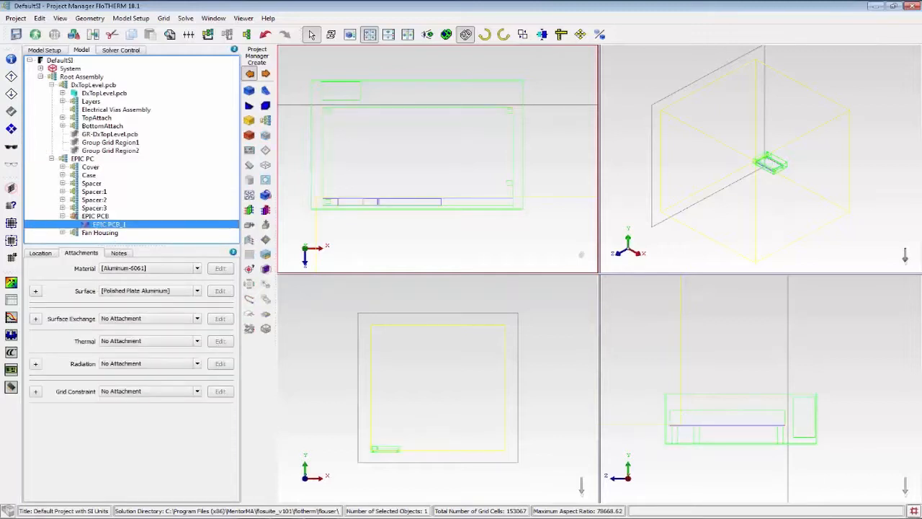
# Examine the detailed board's placement inside the enclosure in Visual Editor, and return to Project Manager.
pyautogui.click(11, 282)
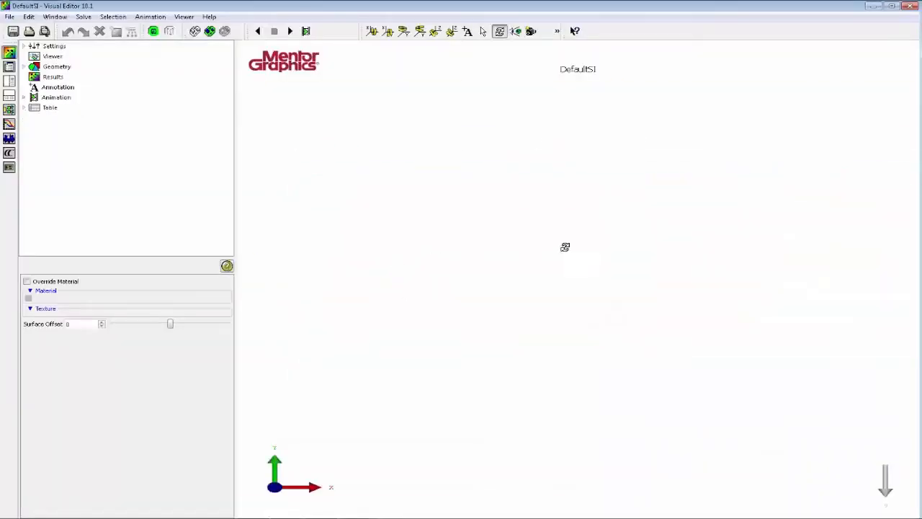
pyautogui.moveTo(564, 247); pyautogui.dragTo(548, 209)
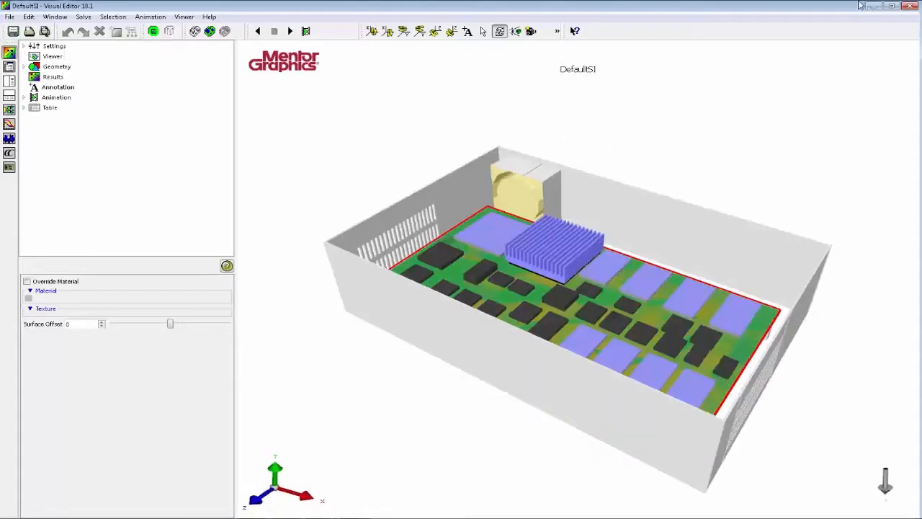
pyautogui.click(912, 6)
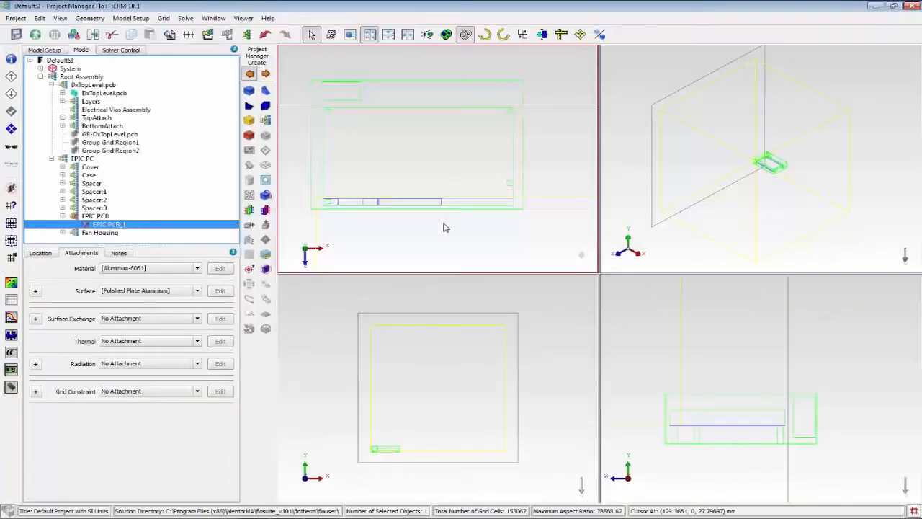
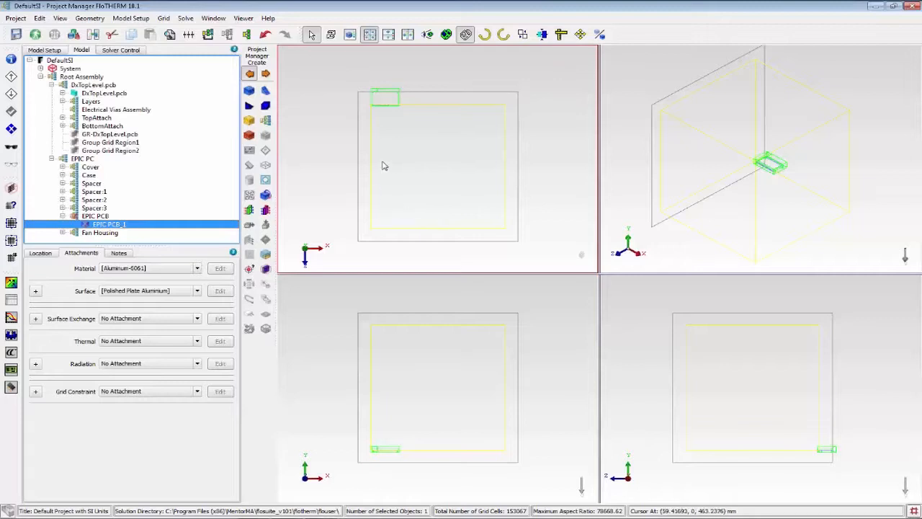
# Resize the System domain around the enclosure in plan view, to about 0.43 m in X and 0.333 m in Z.
pyautogui.click(66, 69)
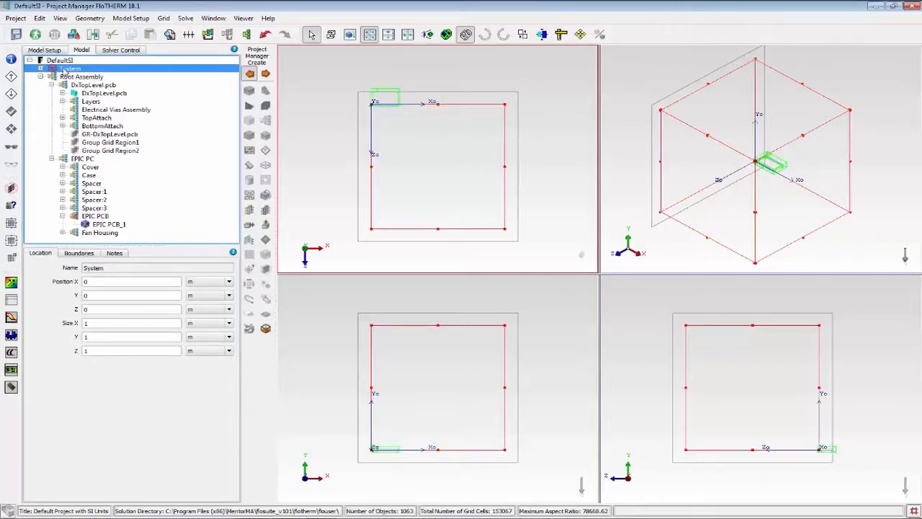
pyautogui.click(315, 202)
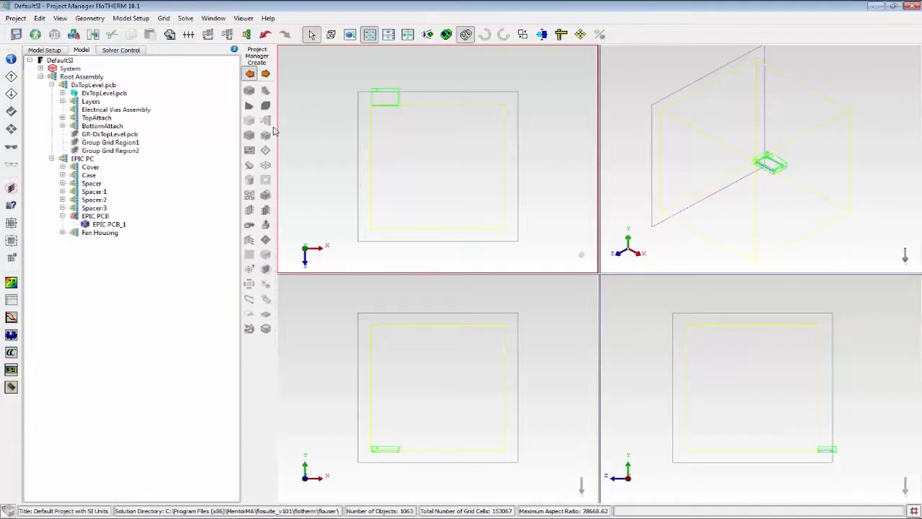
pyautogui.click(70, 68)
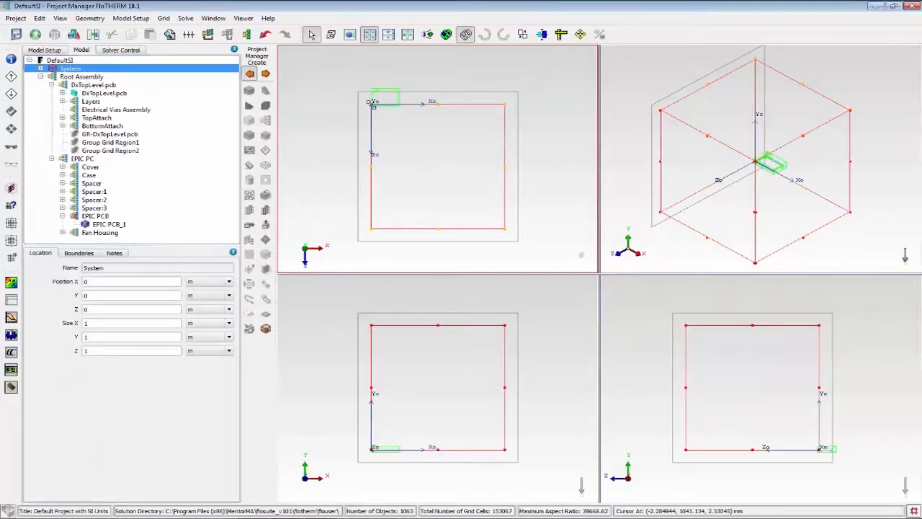
pyautogui.moveTo(371, 104); pyautogui.dragTo(355, 76)
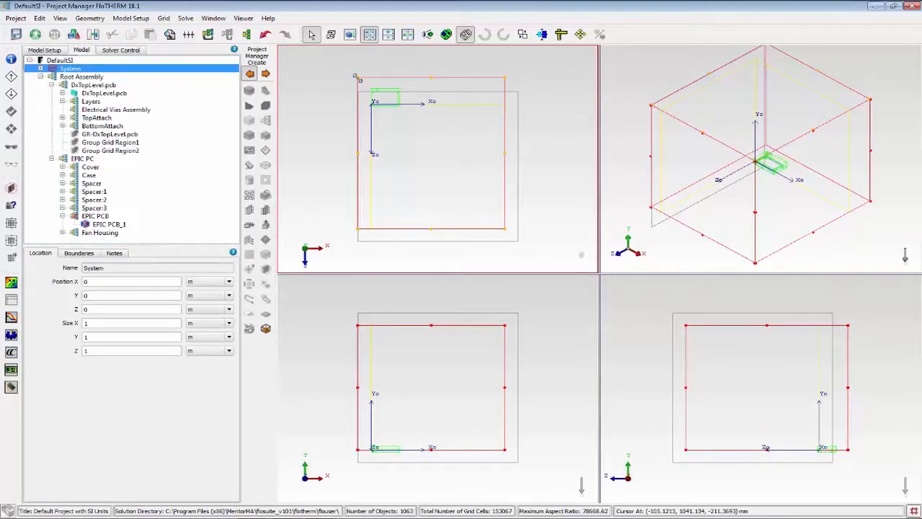
pyautogui.moveTo(504, 229); pyautogui.dragTo(416, 120)
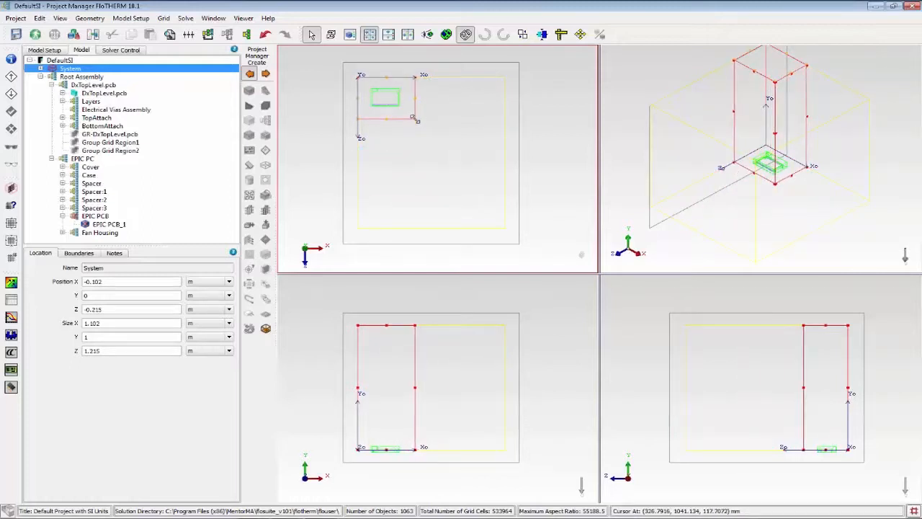
pyautogui.moveTo(416, 120); pyautogui.dragTo(416, 119)
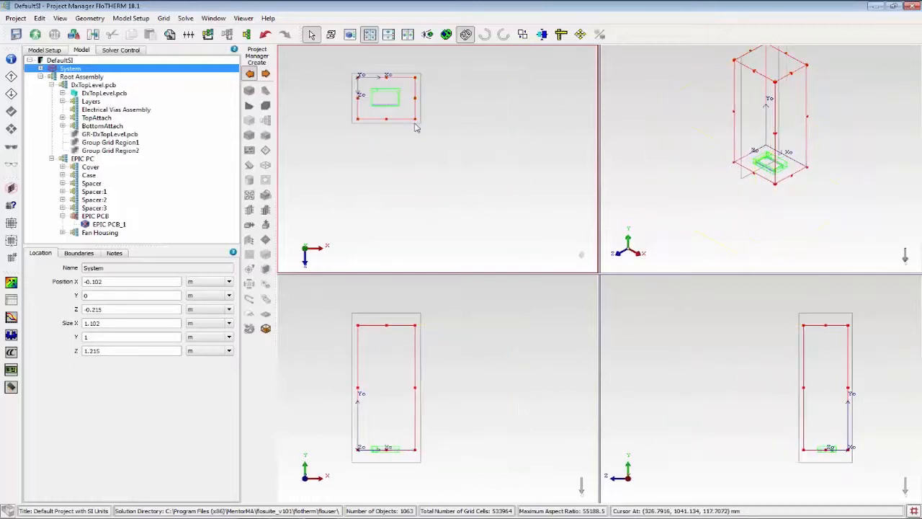
# Extend the System domain's lower face to about Y -0.082 m and bring its upper face down to just above the enclosure.
pyautogui.moveTo(389, 448); pyautogui.dragTo(390, 458)
pyautogui.moveTo(385, 329); pyautogui.dragTo(384, 437)
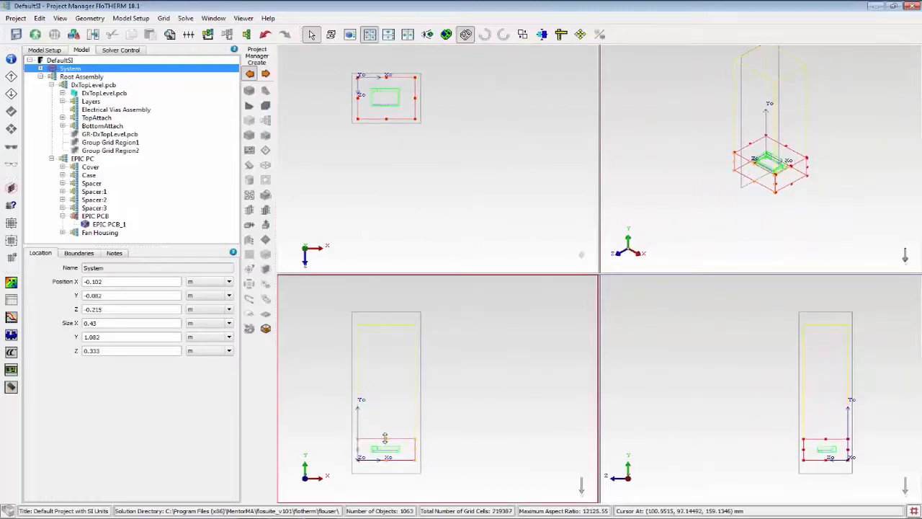
pyautogui.click(474, 437)
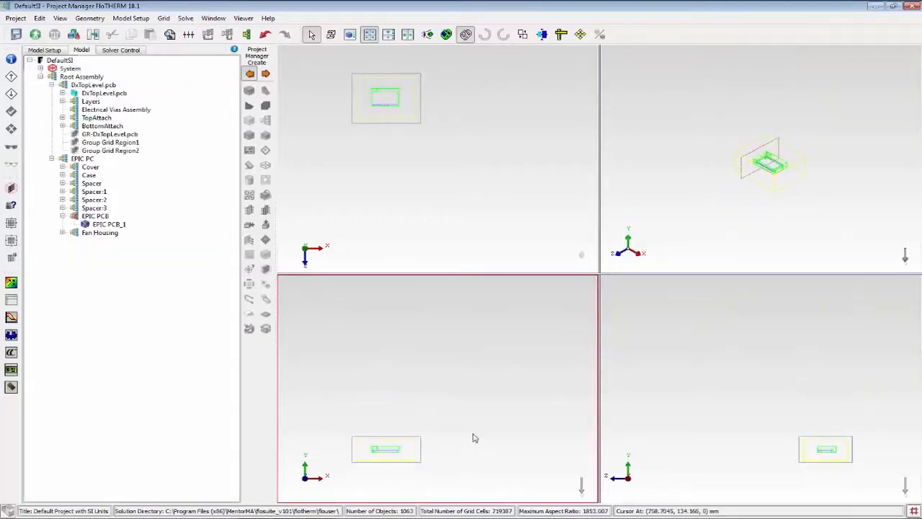
pyautogui.press('r')
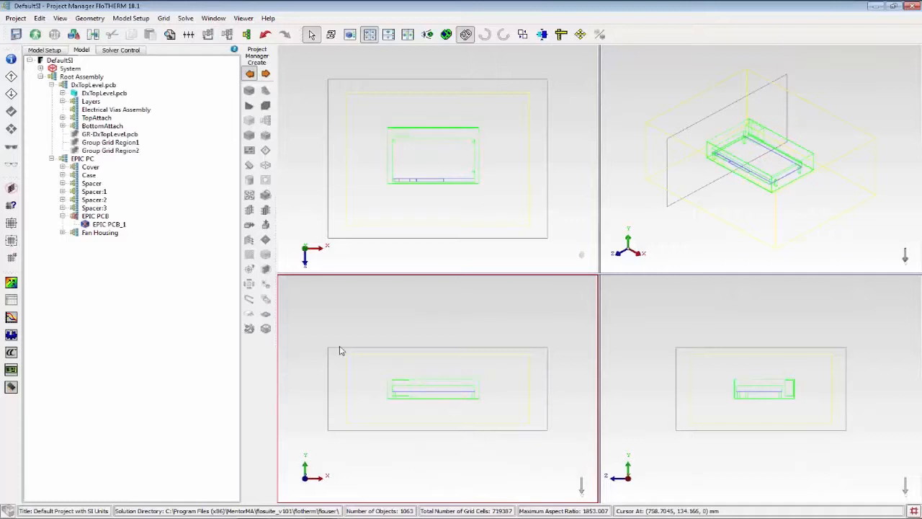
pyautogui.click(68, 68)
pyautogui.click(314, 208)
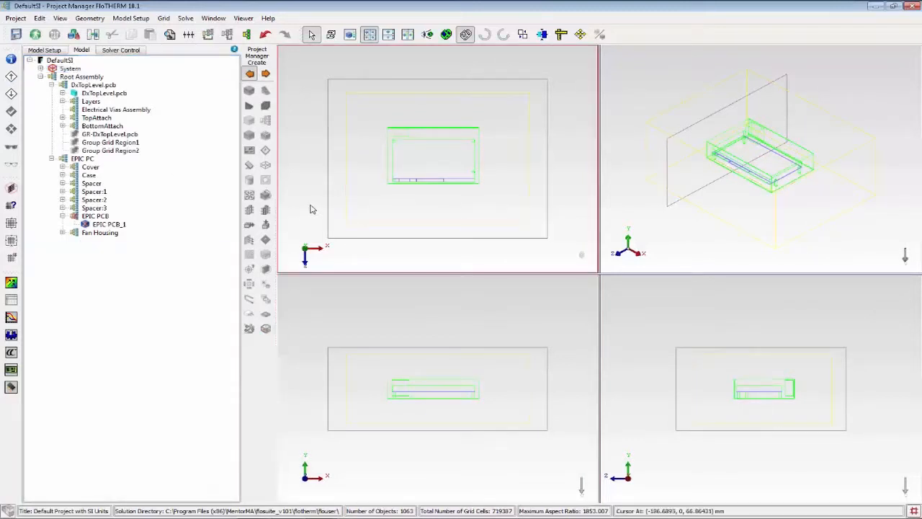
# Display the grid and examine the localized grid around the detailed board in the maximized plan view.
pyautogui.press('g')
pyautogui.press('g')
pyautogui.press('g')
pyautogui.press('g')
pyautogui.press('g')
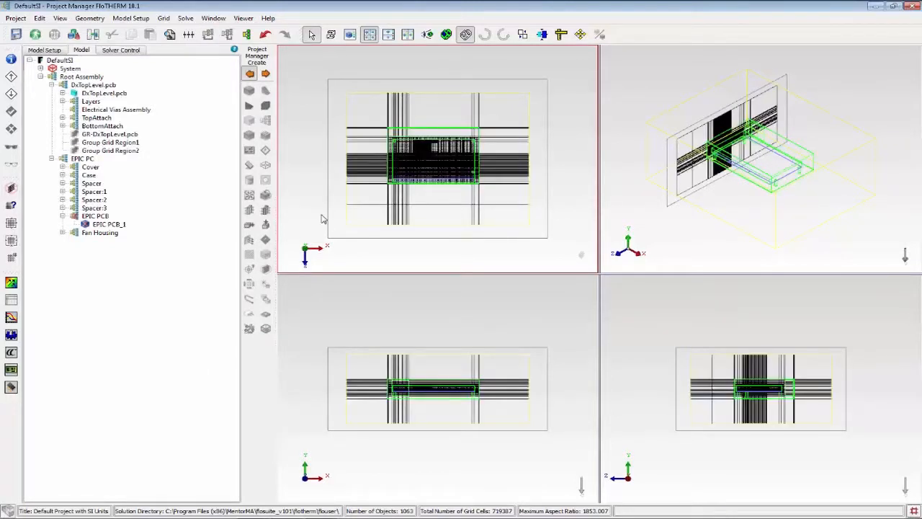
pyautogui.press('g')
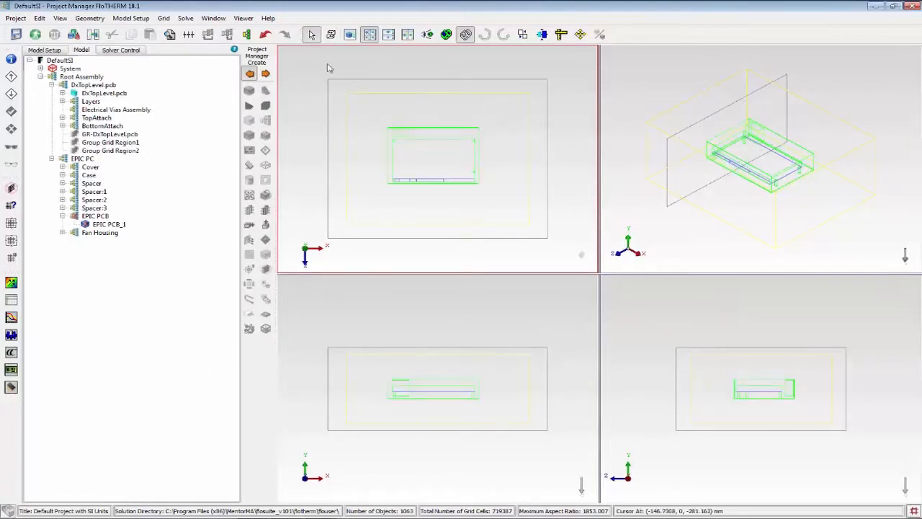
pyautogui.click(349, 34)
pyautogui.scroll(2, 627, 244)
pyautogui.press('g')
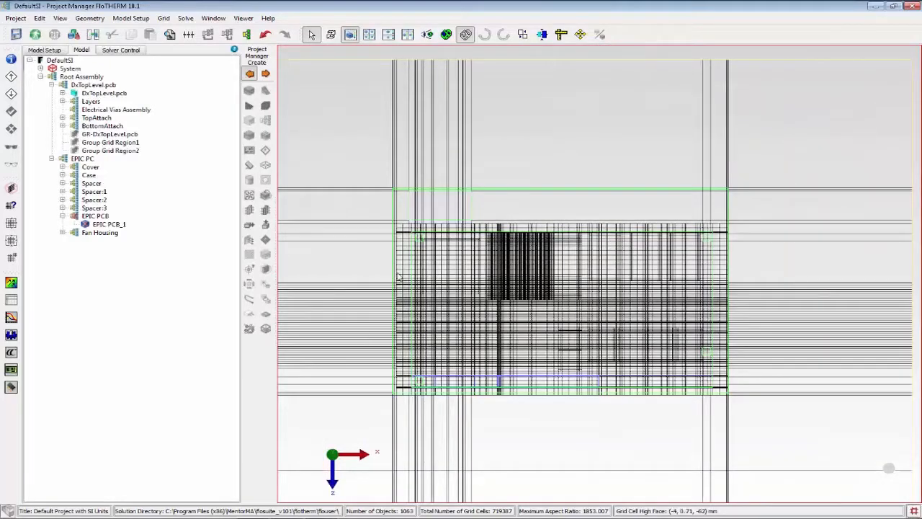
pyautogui.scroll(2, 396, 298)
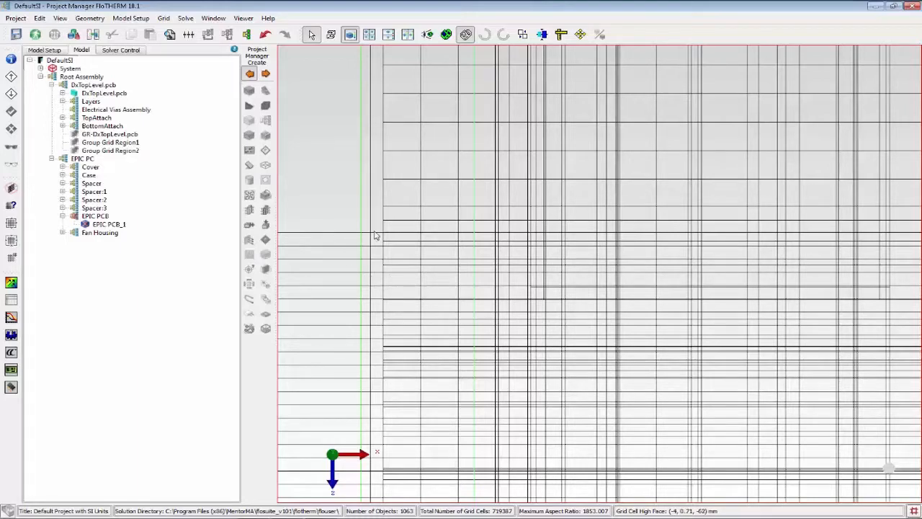
pyautogui.scroll(-5, 374, 236)
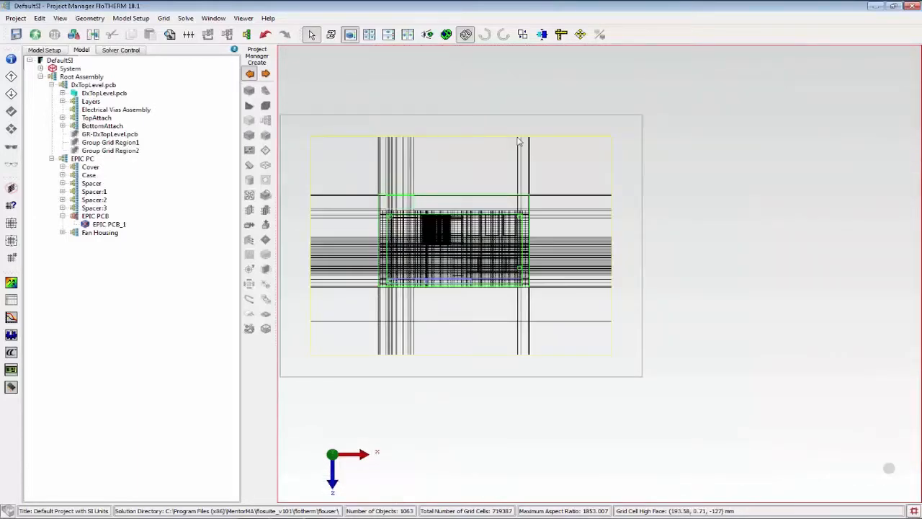
pyautogui.scroll(5, 425, 231)
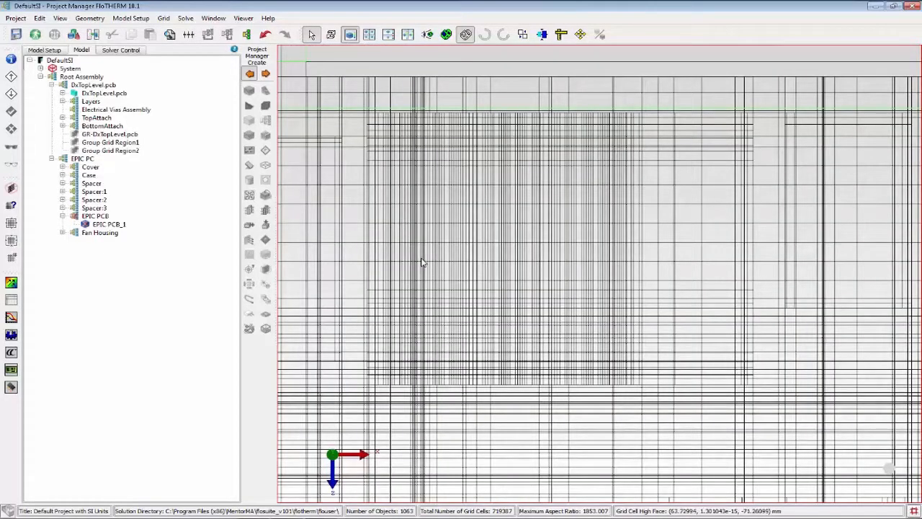
# Expand the whole model tree and compare the board components and enclosure with the grid lines, including those reaching the domain edges.
pyautogui.click(179, 303)
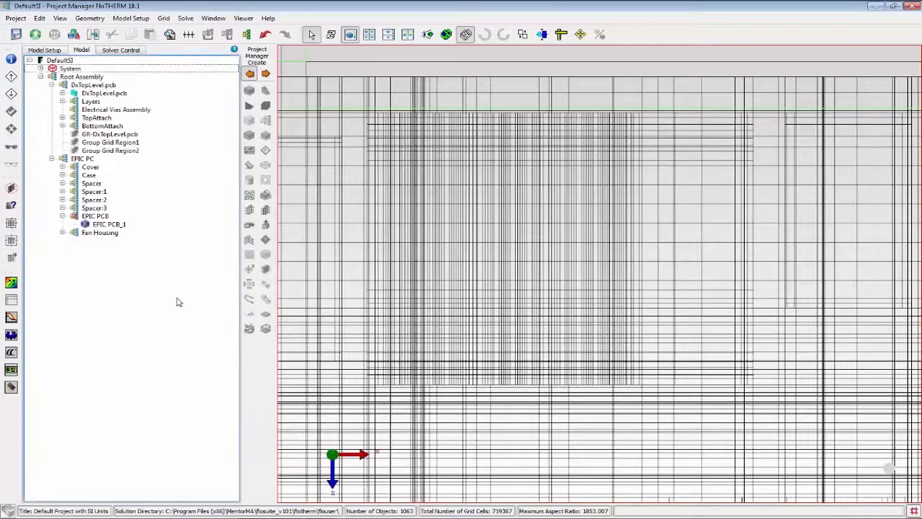
pyautogui.press('KP_Multiply')
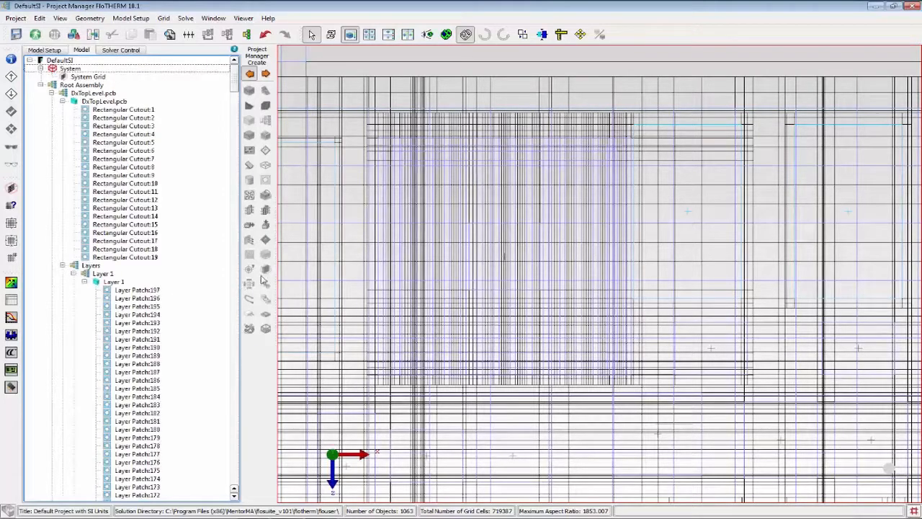
pyautogui.scroll(-5, 508, 268)
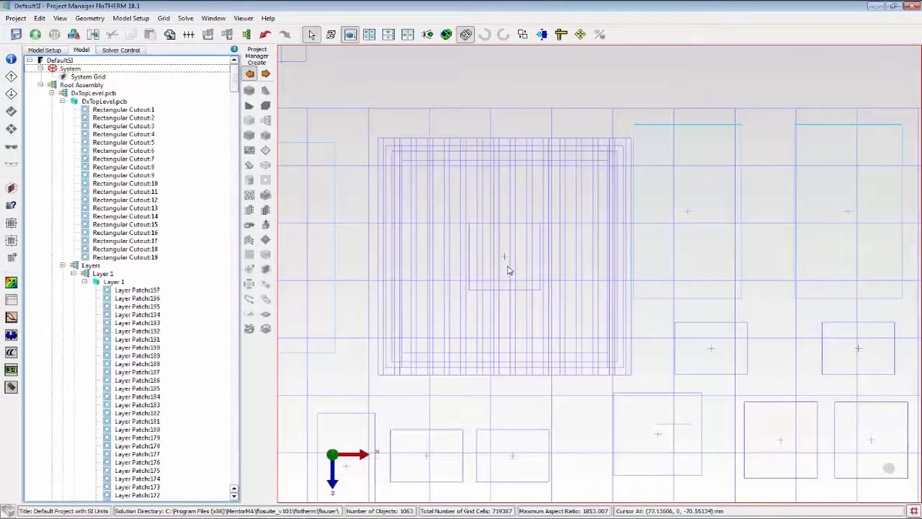
pyautogui.scroll(2, 403, 269)
pyautogui.press('g')
pyautogui.press('g')
pyautogui.press('g')
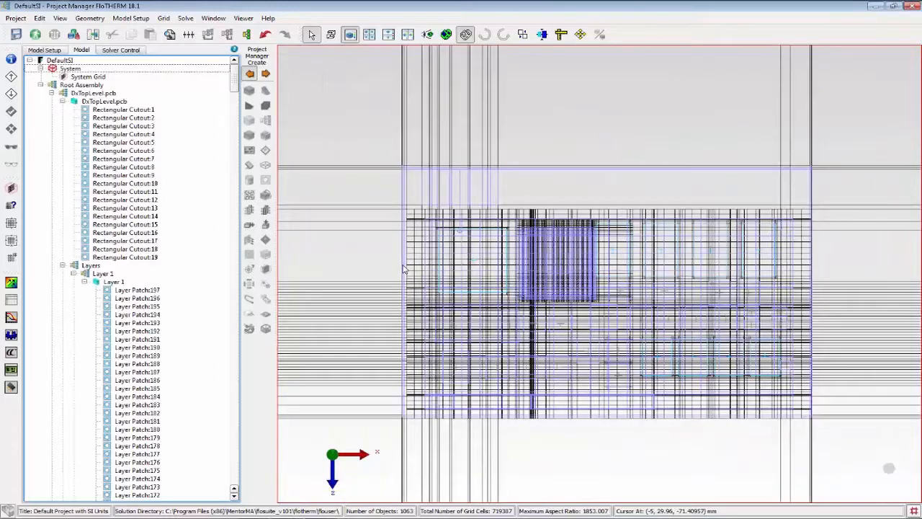
pyautogui.press('g')
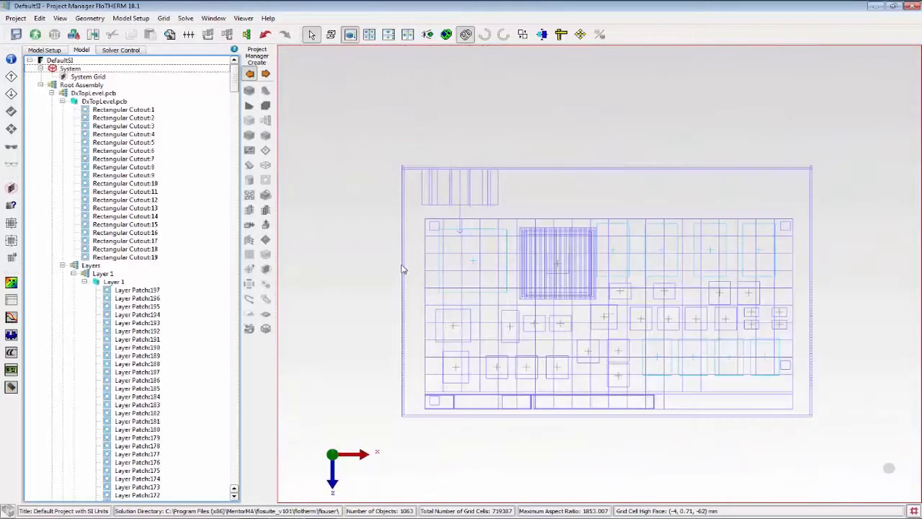
pyautogui.press('g')
pyautogui.press('g')
pyautogui.press('g')
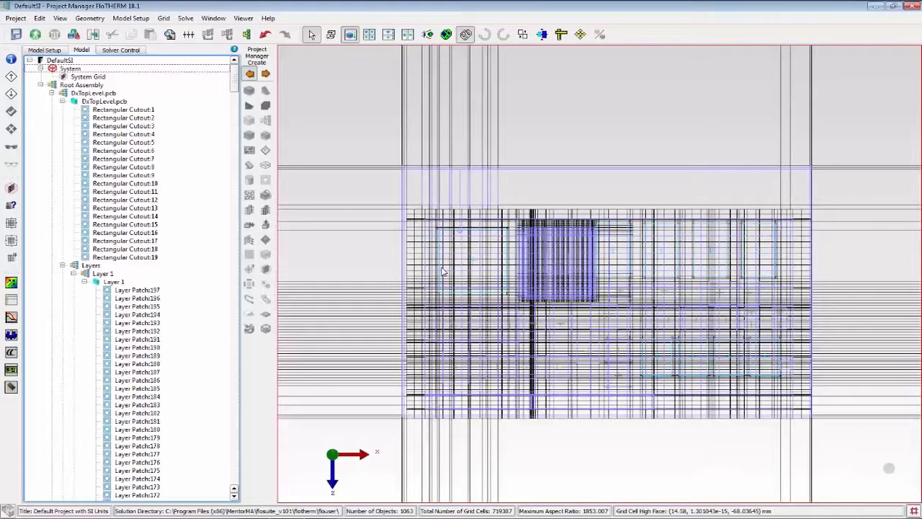
pyautogui.scroll(-2, 440, 266)
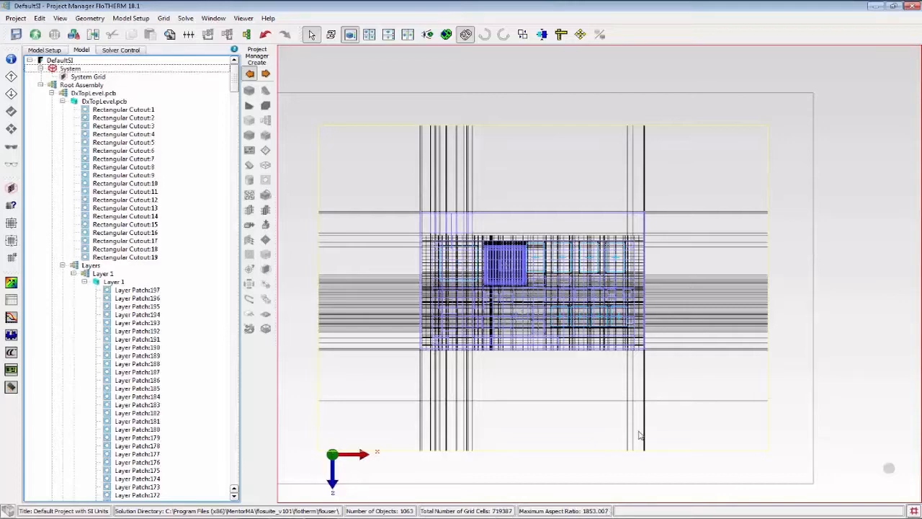
pyautogui.scroll(6, 640, 404)
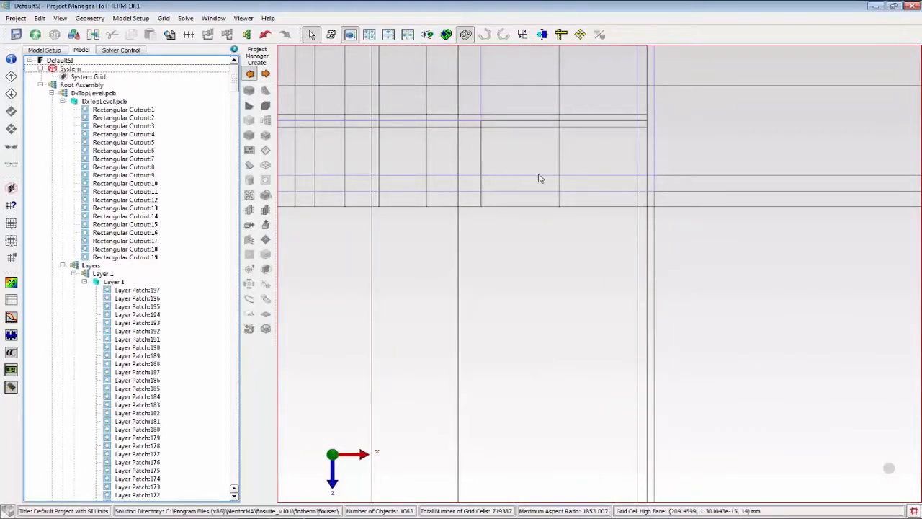
pyautogui.scroll(-2, 540, 177)
pyautogui.scroll(-2, 793, 386)
pyautogui.scroll(-2, 809, 387)
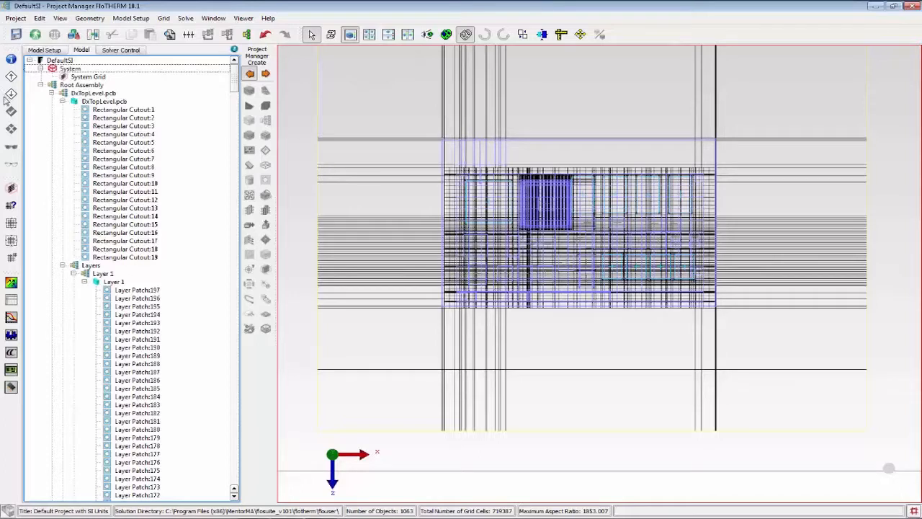
# Create a region in the Root Assembly and size it around the enclosure in plan view, about 225.9 mm in X by 154.3 mm in Z.
pyautogui.click(73, 85)
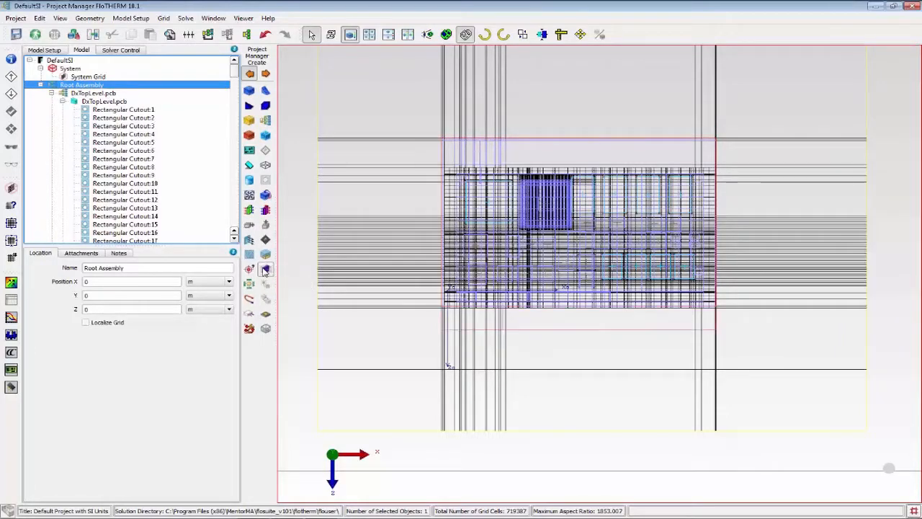
pyautogui.moveTo(233, 71); pyautogui.dragTo(236, 222)
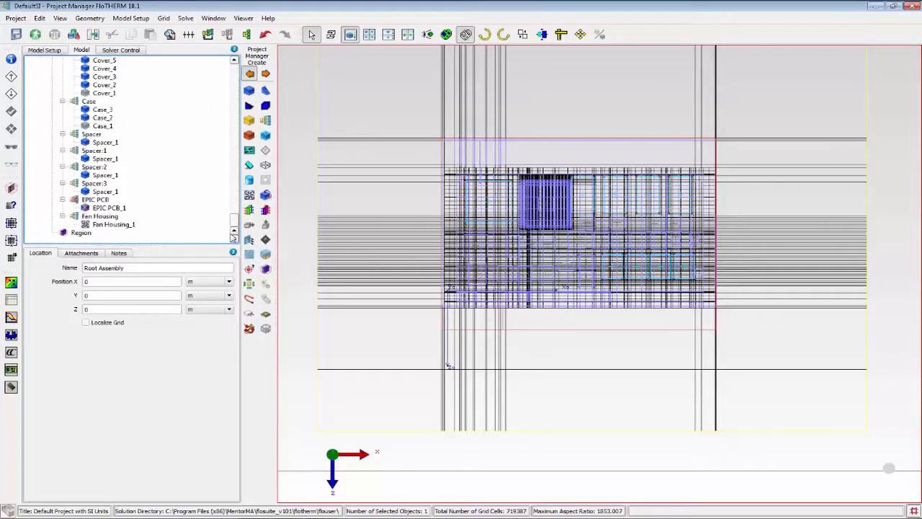
pyautogui.click(75, 233)
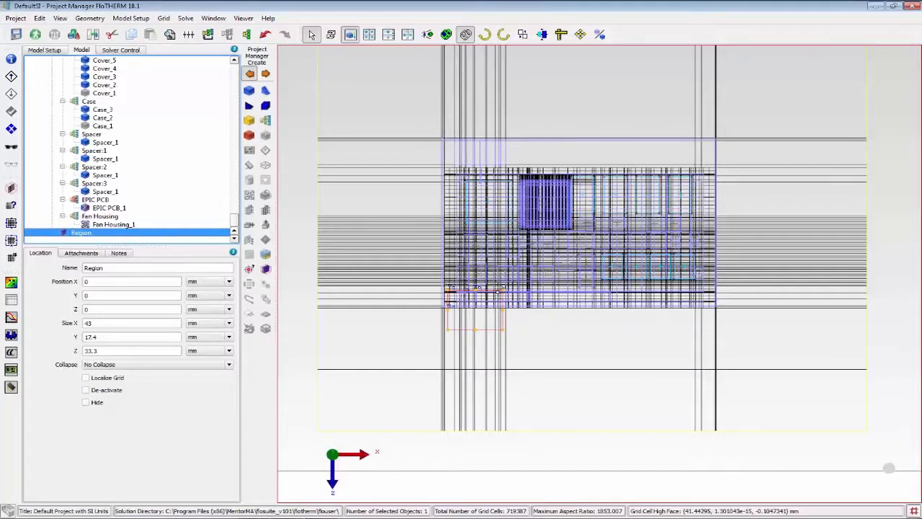
pyautogui.moveTo(498, 290); pyautogui.dragTo(714, 127)
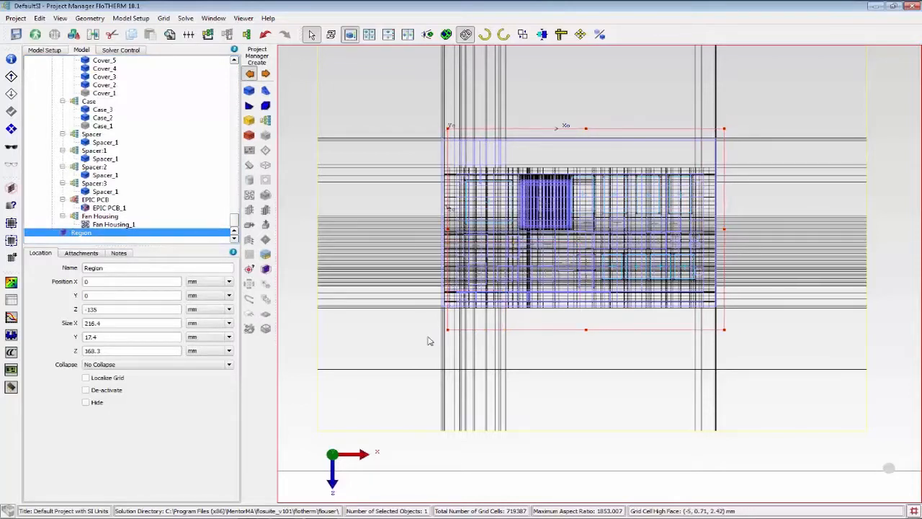
pyautogui.moveTo(448, 330); pyautogui.dragTo(436, 313)
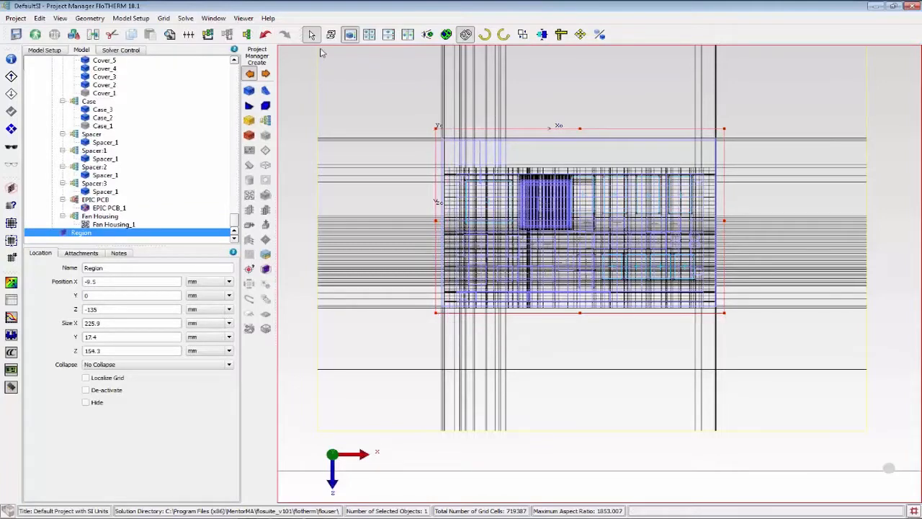
# Stretch the region vertically to enclose the enclosure, from about Y -24.8 mm with a height of about 59.5 mm, and maximize the plan view.
pyautogui.click(369, 34)
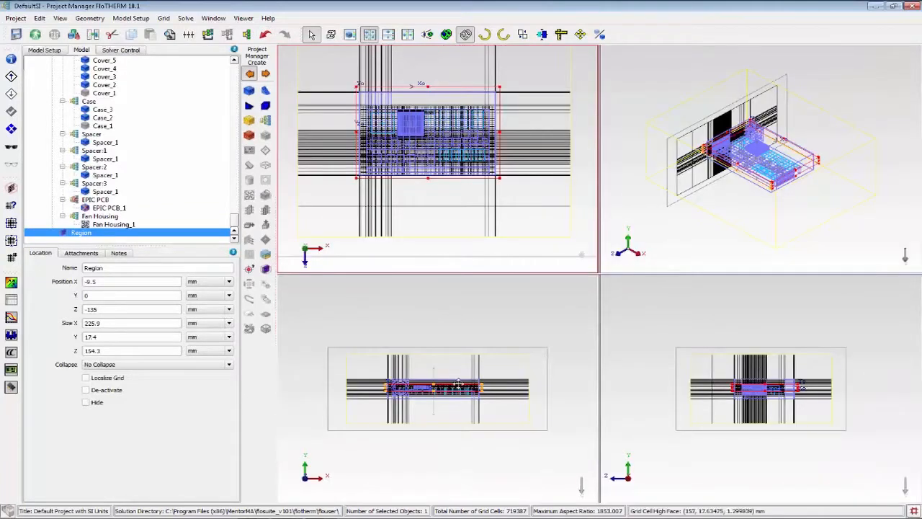
pyautogui.click(434, 429)
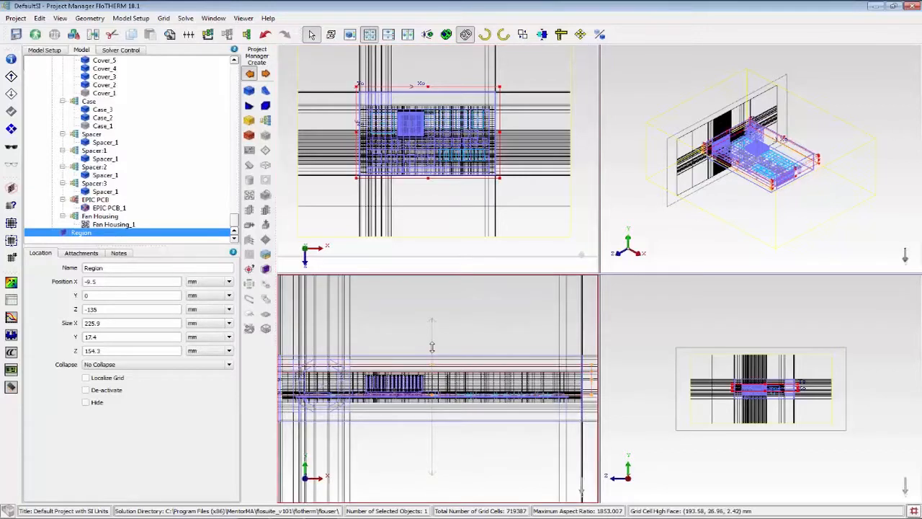
pyautogui.moveTo(432, 395); pyautogui.dragTo(431, 428)
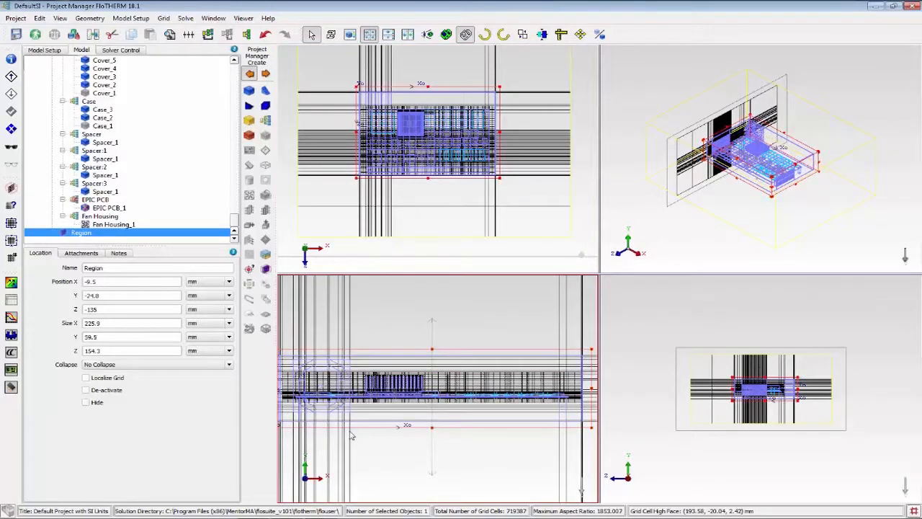
pyautogui.click(449, 243)
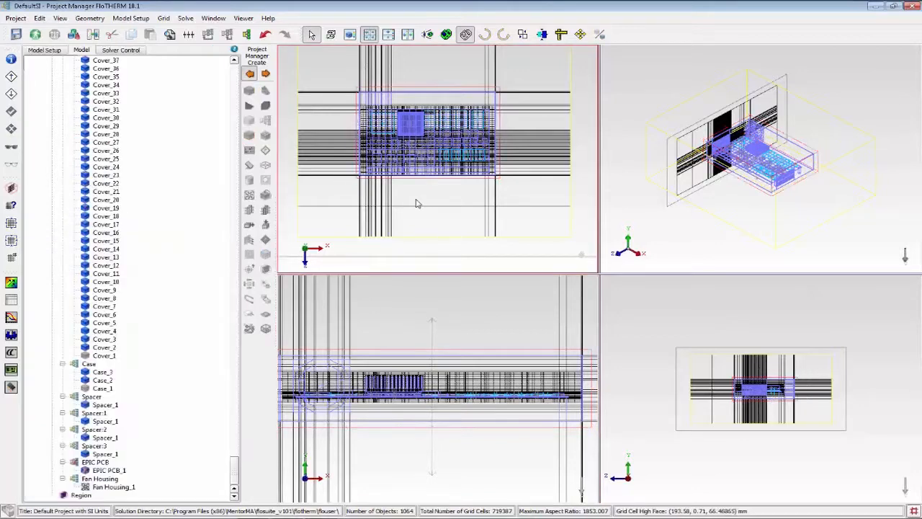
pyautogui.click(350, 33)
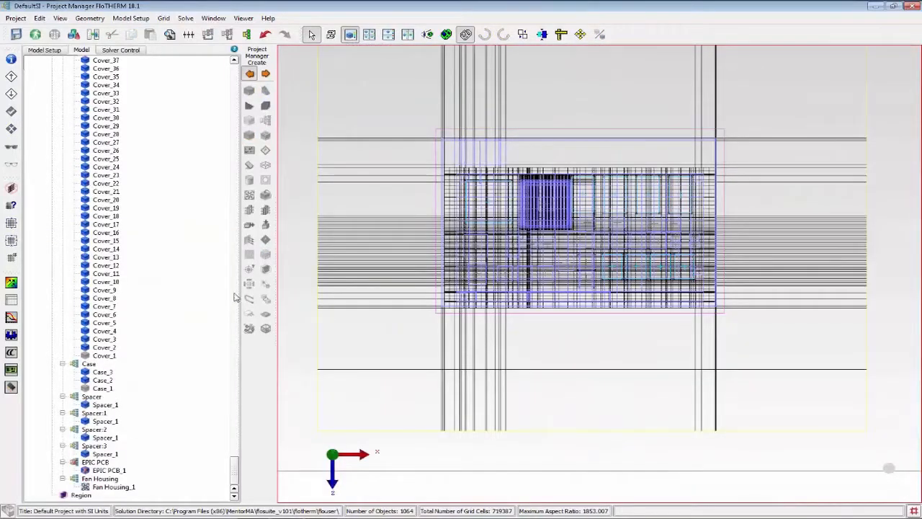
# Create a grid constraint named Case Grid and attach it to the region around the enclosure.
pyautogui.moveTo(234, 469); pyautogui.dragTo(229, 496)
pyautogui.click(81, 495)
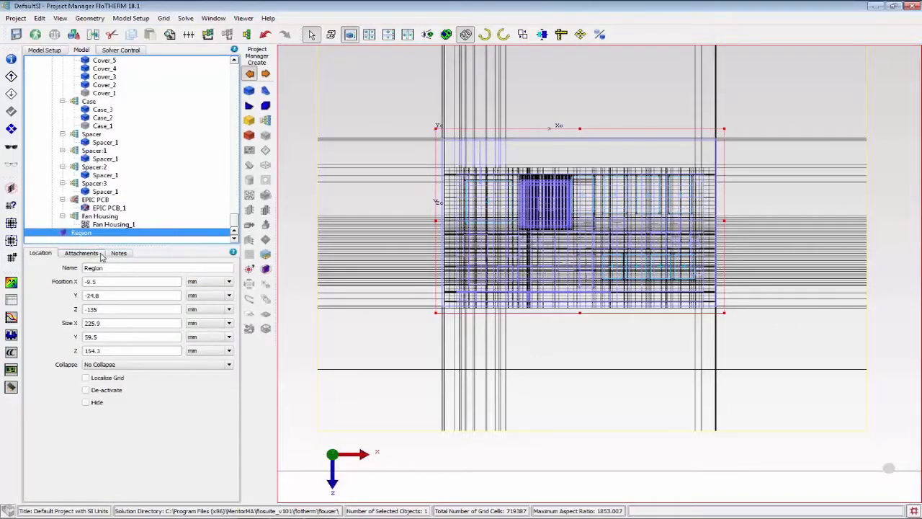
pyautogui.click(93, 255)
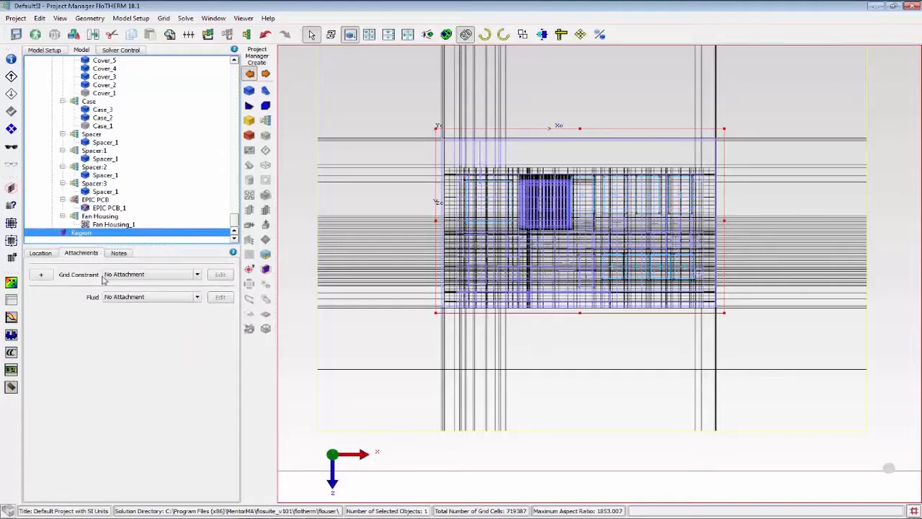
pyautogui.click(197, 275)
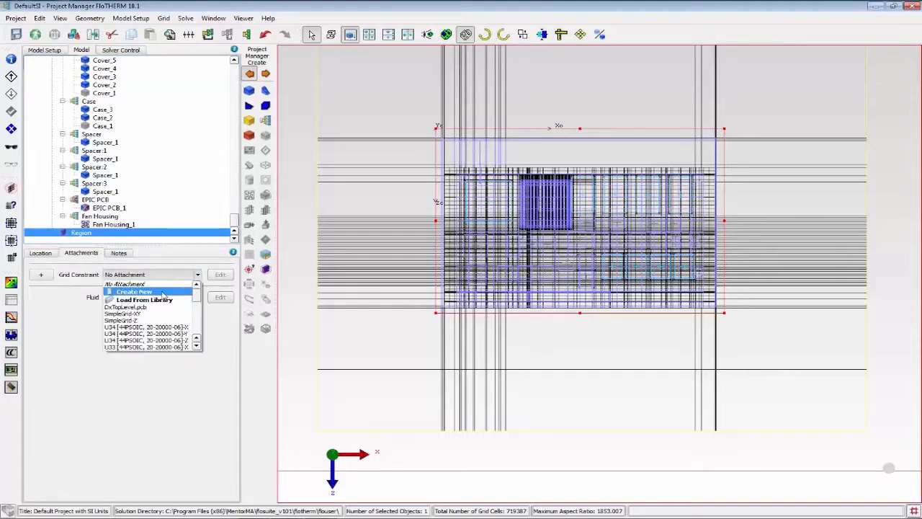
pyautogui.click(163, 293)
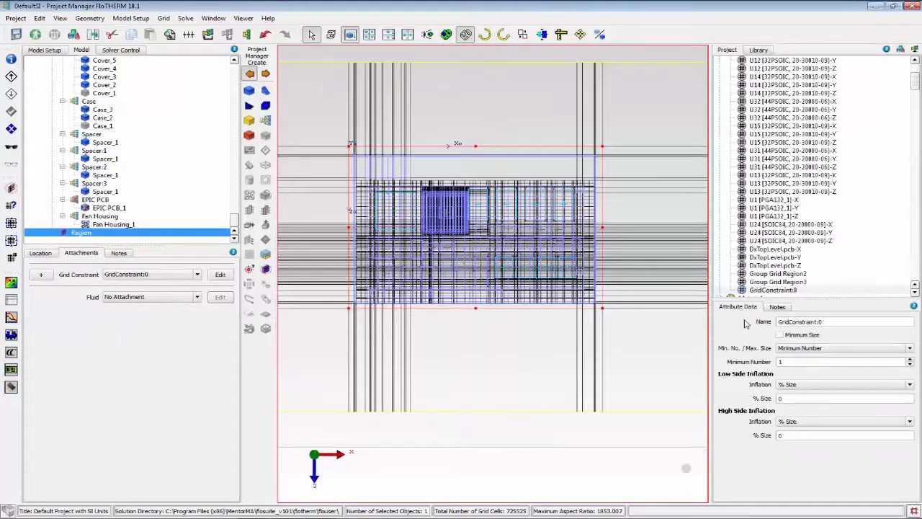
pyautogui.tripleClick(842, 322)
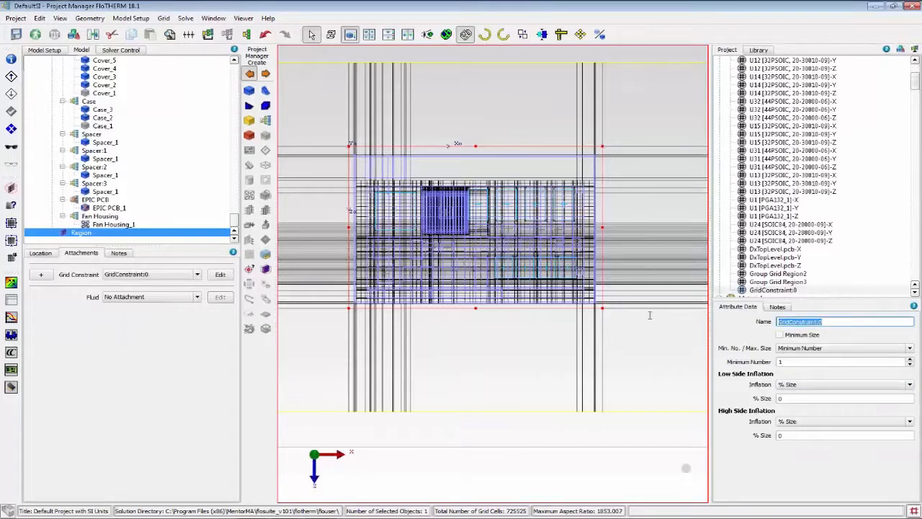
pyautogui.write('Case Grid')
# Switch the Case Grid constraint from a minimum number to a maximum size and set it to 10 mm.
pyautogui.click(832, 349)
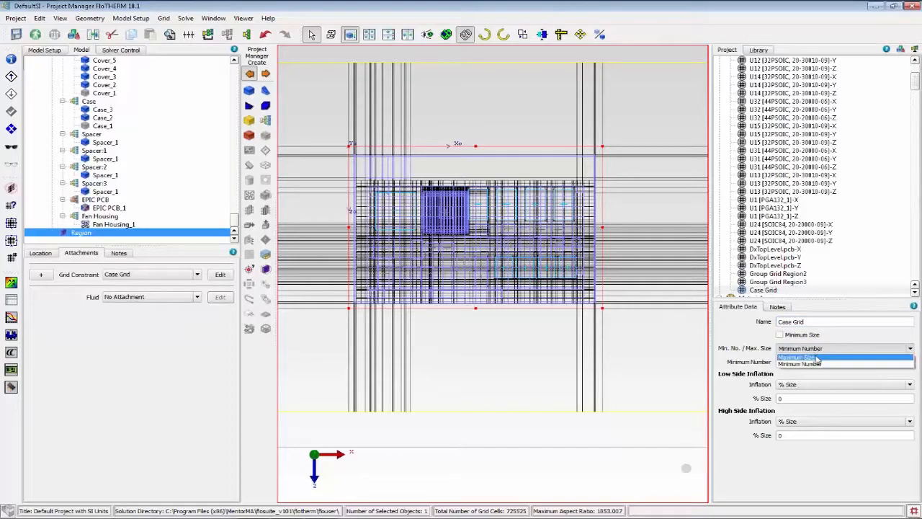
pyautogui.click(817, 357)
pyautogui.doubleClick(815, 361)
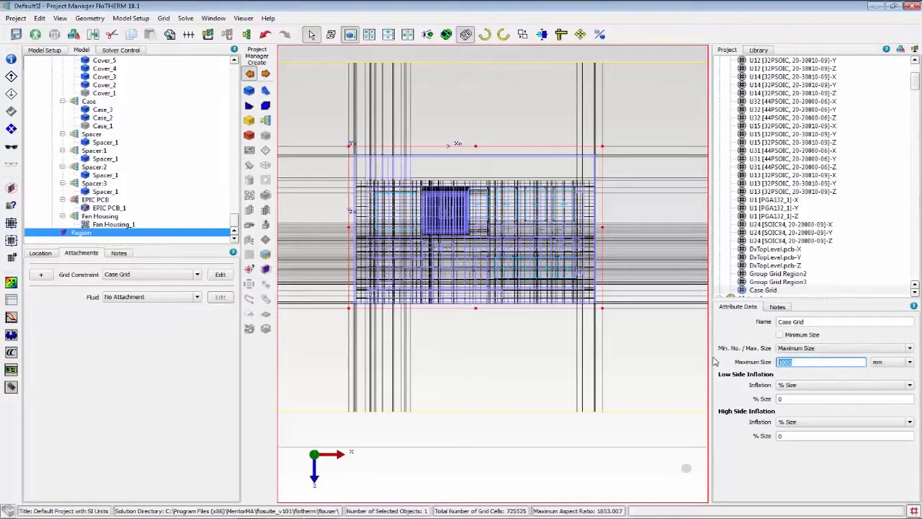
pyautogui.write('10')
pyautogui.press('Return')
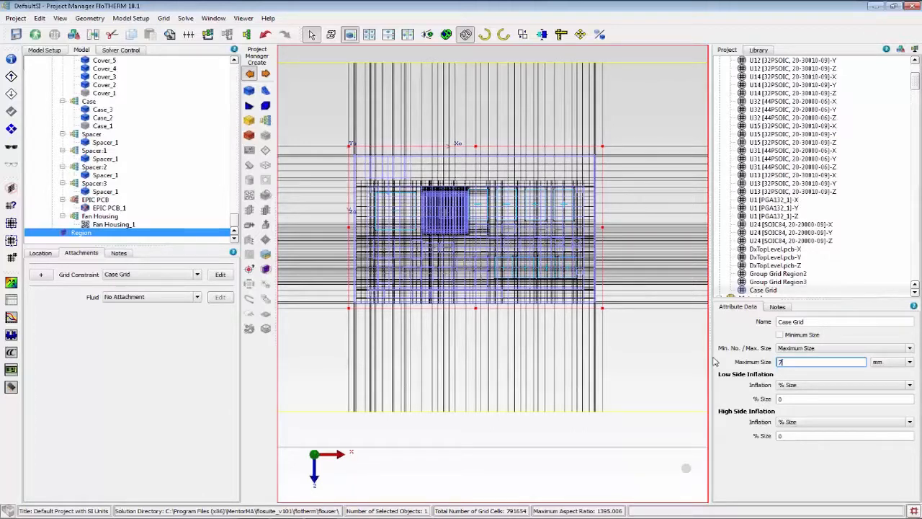
# Try finer maximum sizes for Case Grid, starting with 7 mm, settle on 4 mm and close the attribute data.
pyautogui.write('7')
pyautogui.press('Return')
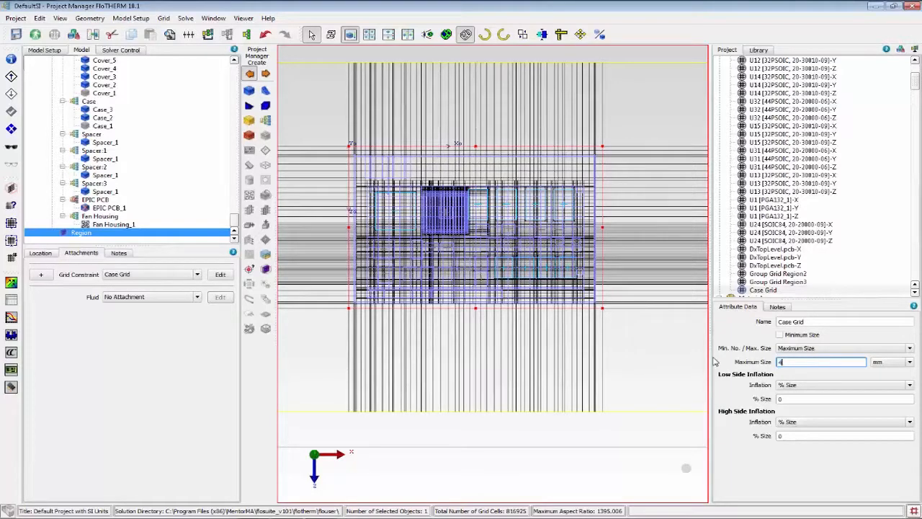
pyautogui.write('4')
pyautogui.press('Return')
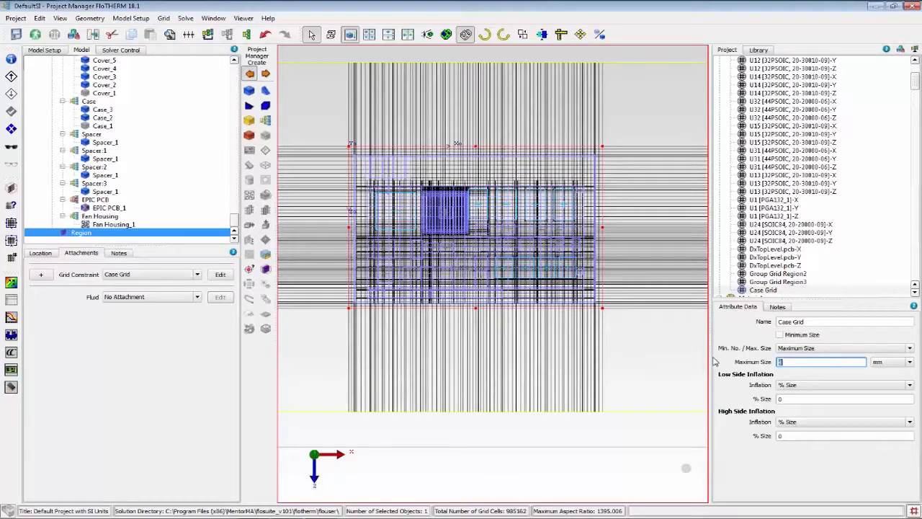
pyautogui.press('Return')
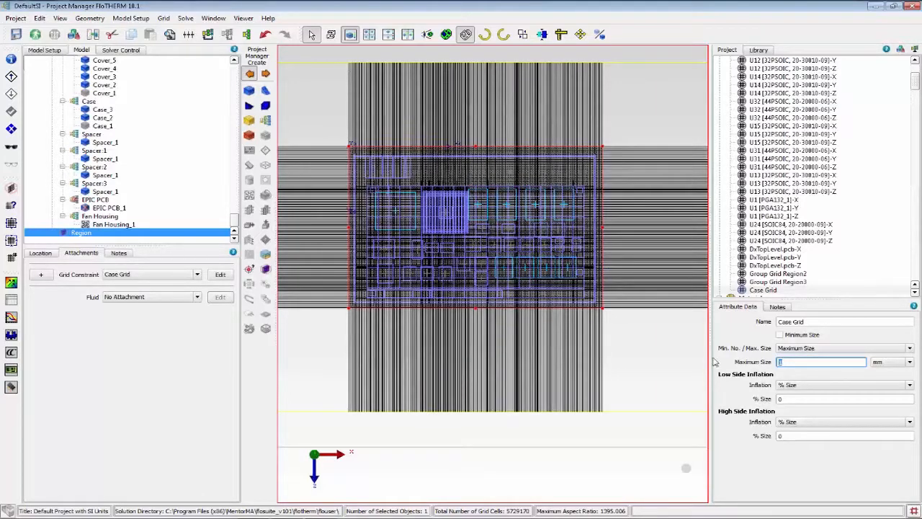
pyautogui.press('Return')
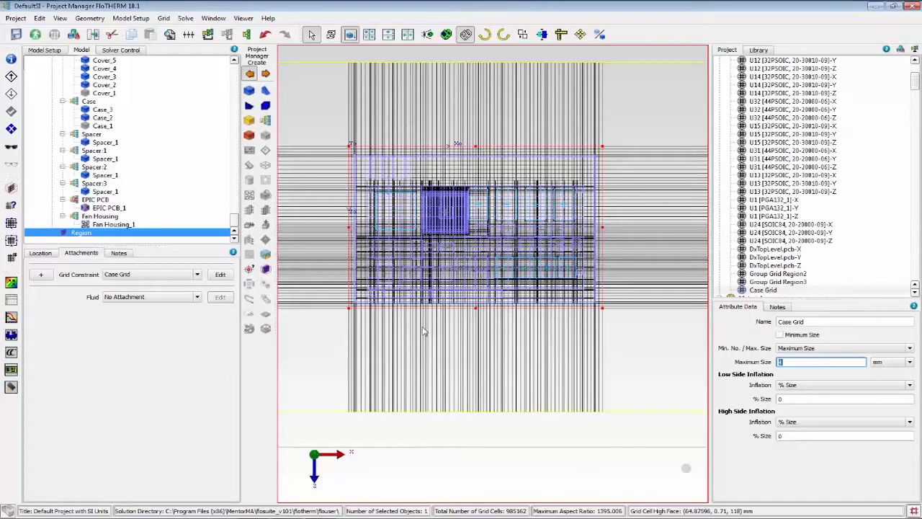
pyautogui.click(73, 34)
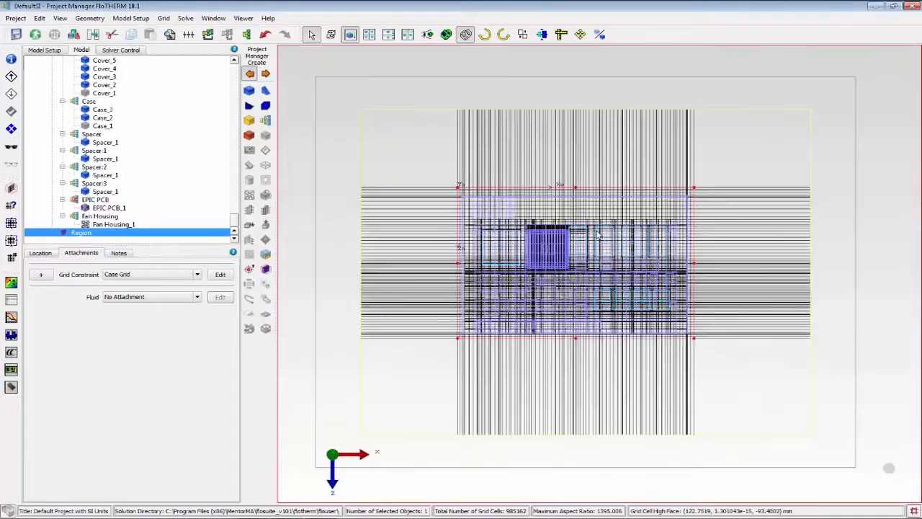
# Localize the region's grid and enlarge the region to about 230 mm in X, 66.8 mm in Y and 164 mm in Z.
pyautogui.click(41, 255)
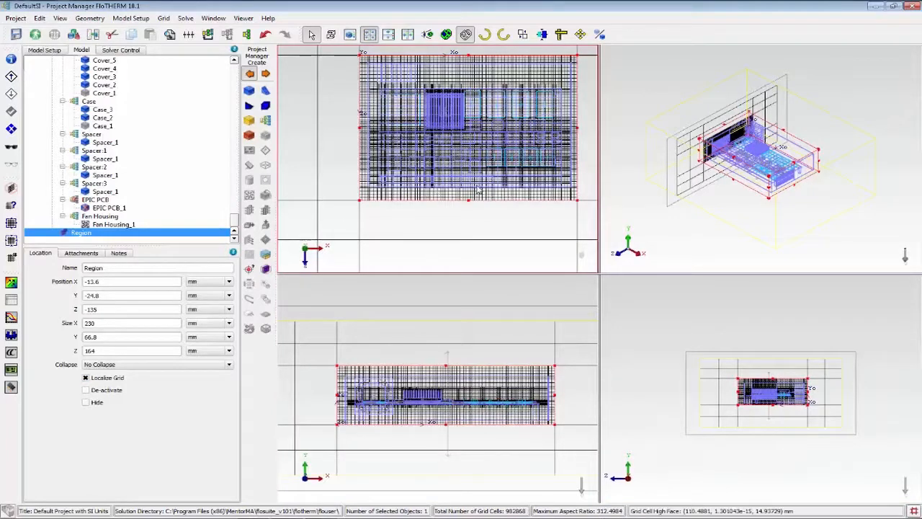
pyautogui.scroll(-2, 479, 189)
pyautogui.scroll(2, 575, 180)
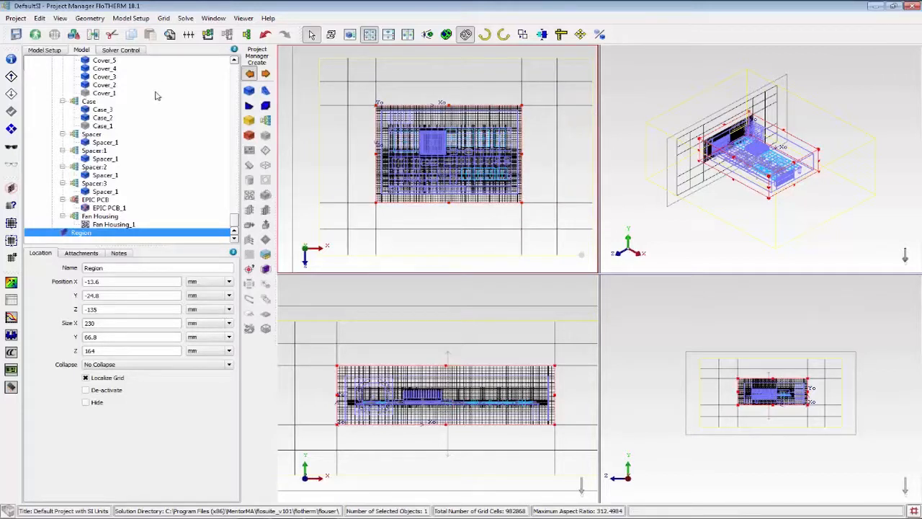
# Change the System Grid units to mm and set its maximum cell size to 14 mm for all directions.
pyautogui.moveTo(234, 226); pyautogui.dragTo(234, 67)
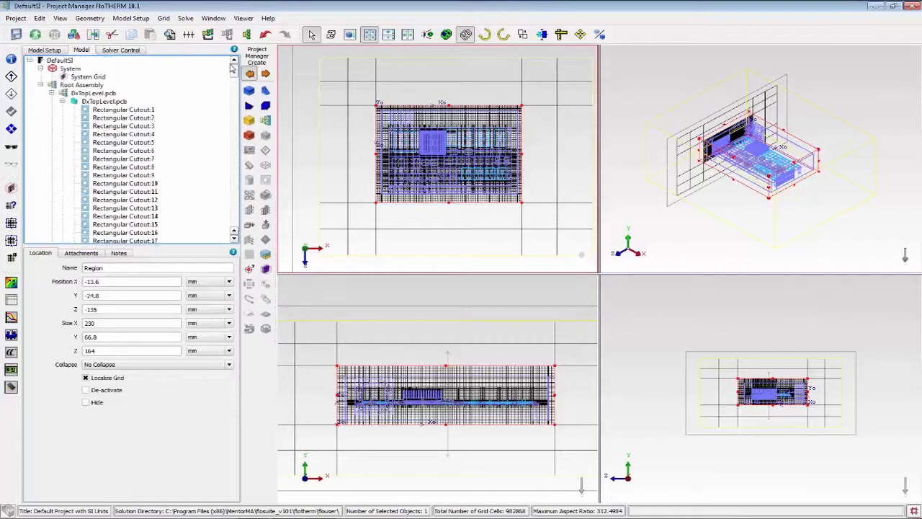
pyautogui.click(90, 76)
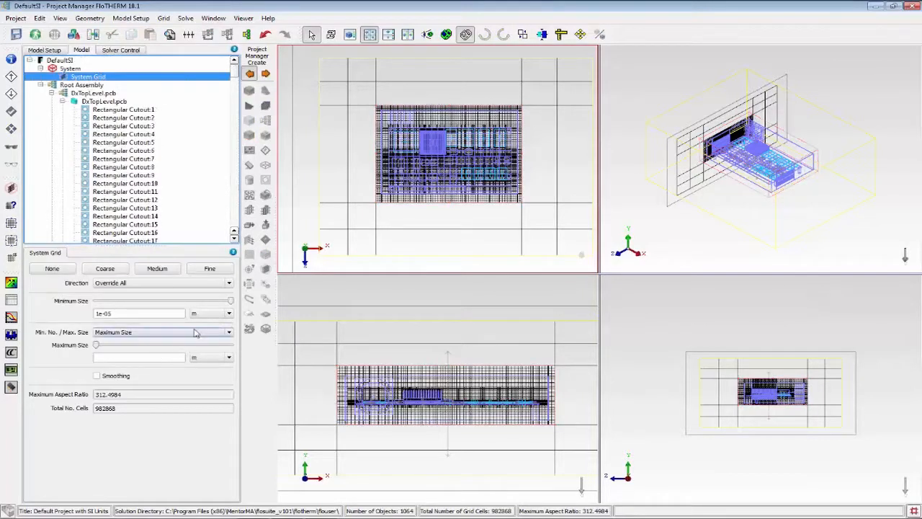
pyautogui.click(216, 358)
pyautogui.click(213, 380)
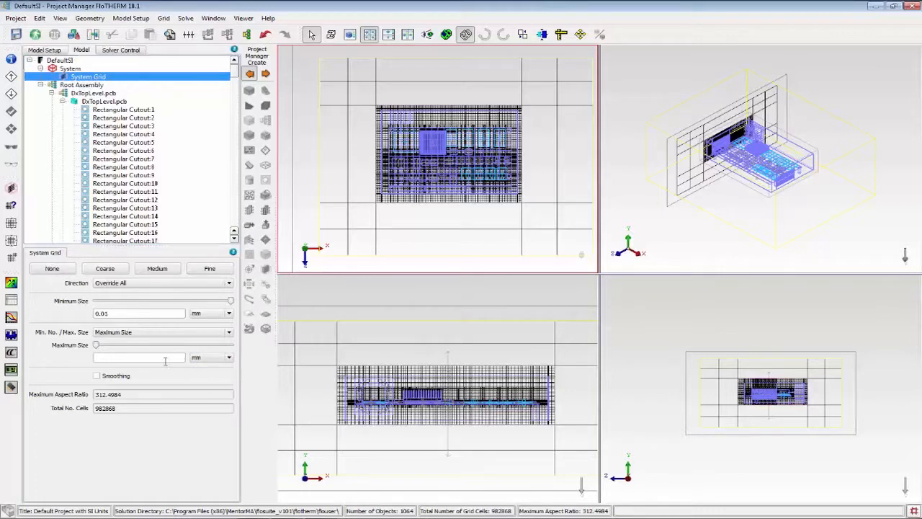
pyautogui.click(164, 357)
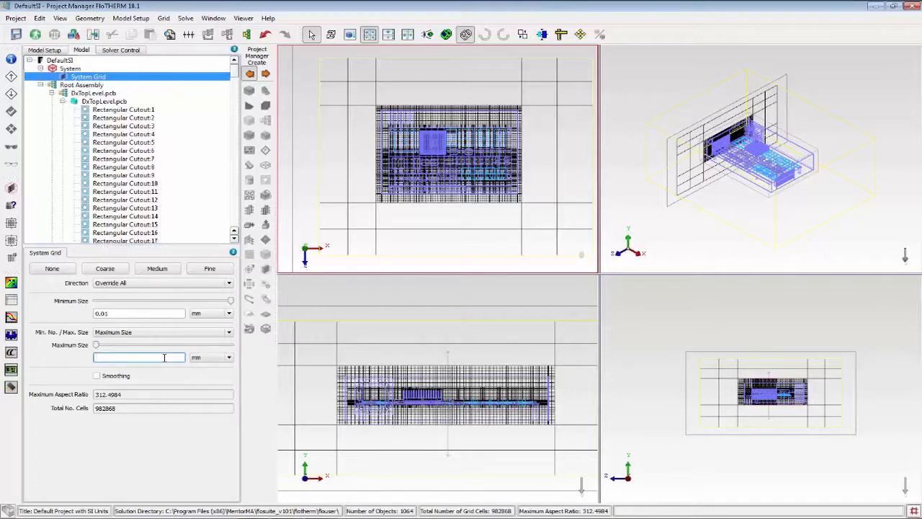
pyautogui.write('14')
pyautogui.press('Tab')
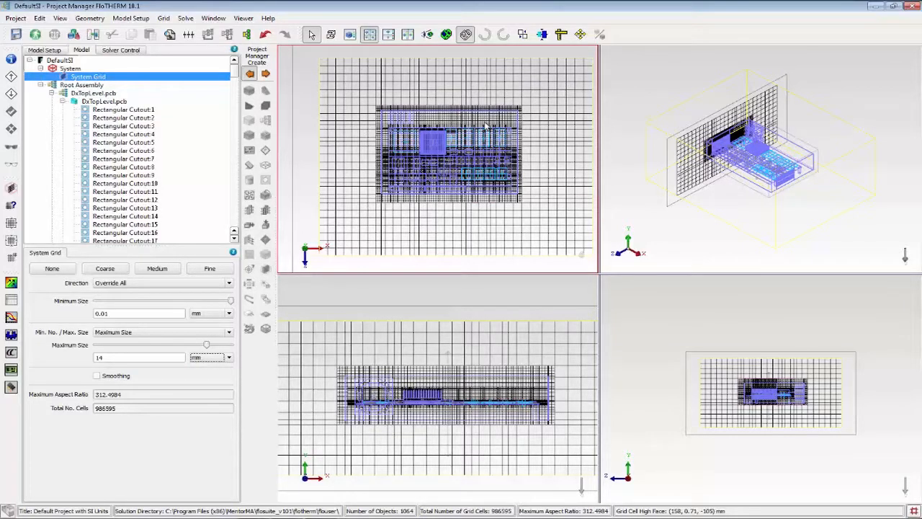
pyautogui.scroll(5, 440, 140)
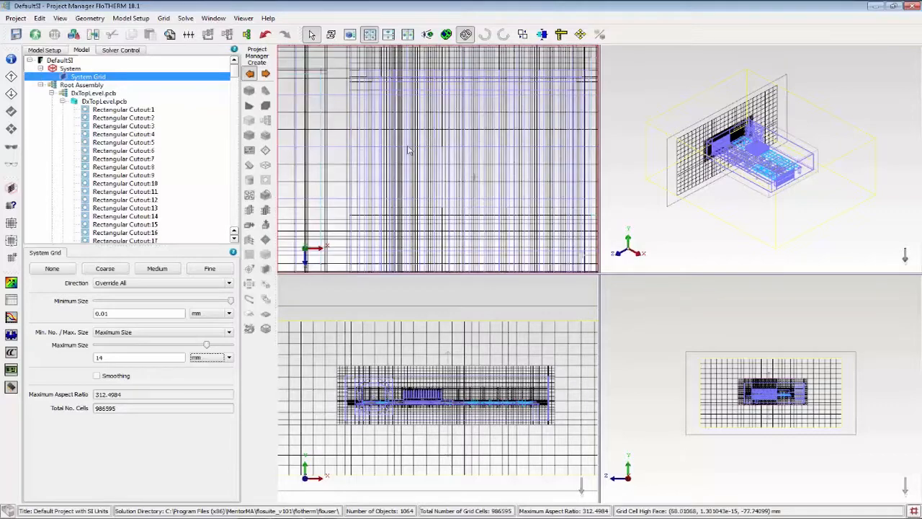
pyautogui.scroll(-5, 396, 160)
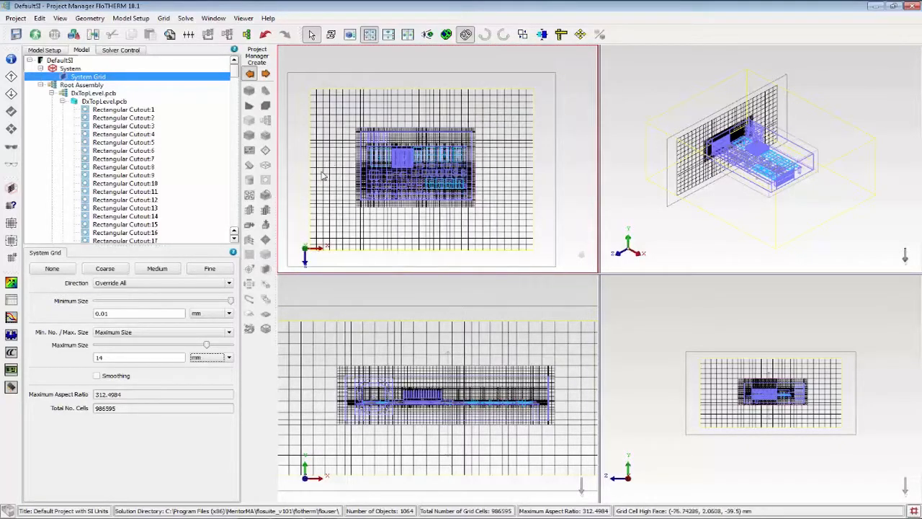
pyautogui.scroll(1, 322, 176)
pyautogui.scroll(-1, 431, 267)
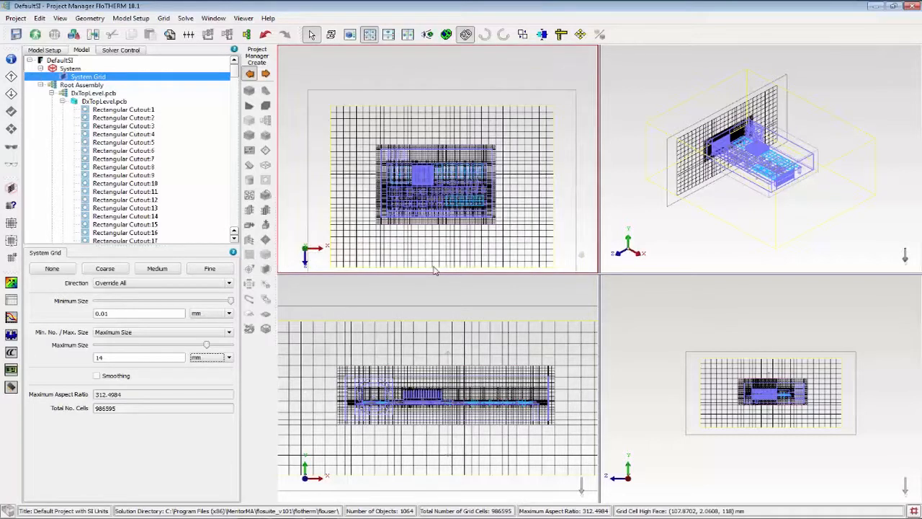
pyautogui.scroll(-1, 410, 268)
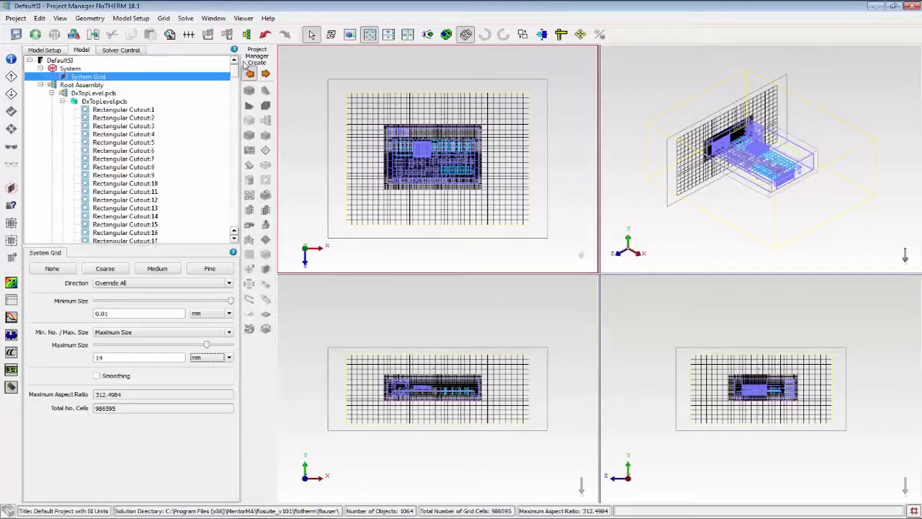
# Select Fan Housing_1 to review its fan construction settings and hide the grid display.
pyautogui.scroll(-15, 233, 225)
pyautogui.scroll(-10, 229, 199)
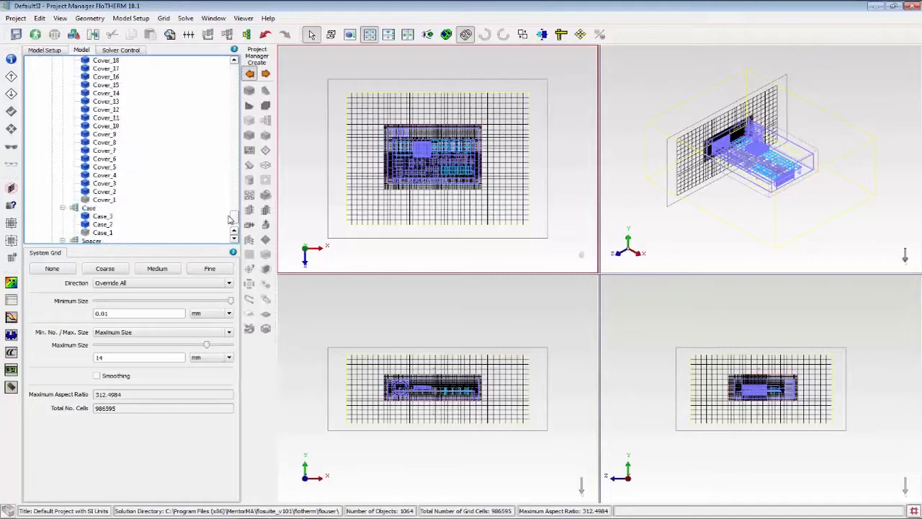
pyautogui.click(108, 226)
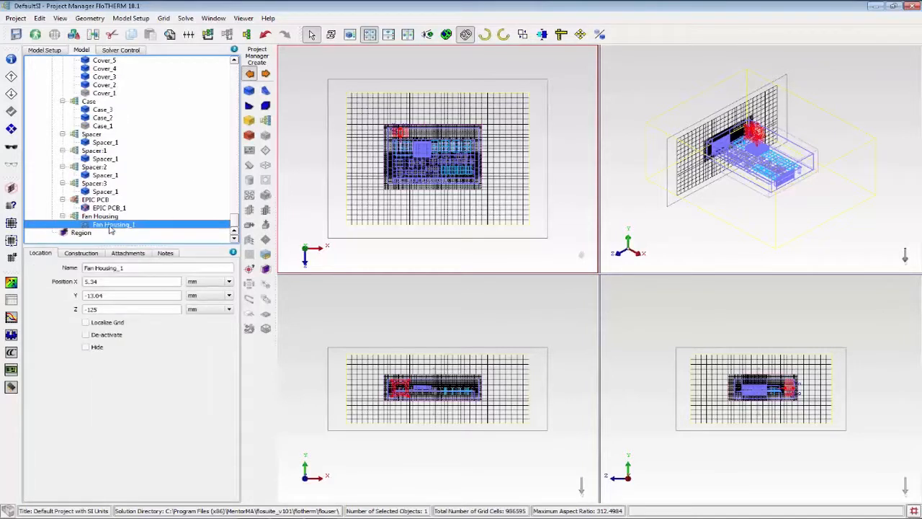
pyautogui.click(81, 253)
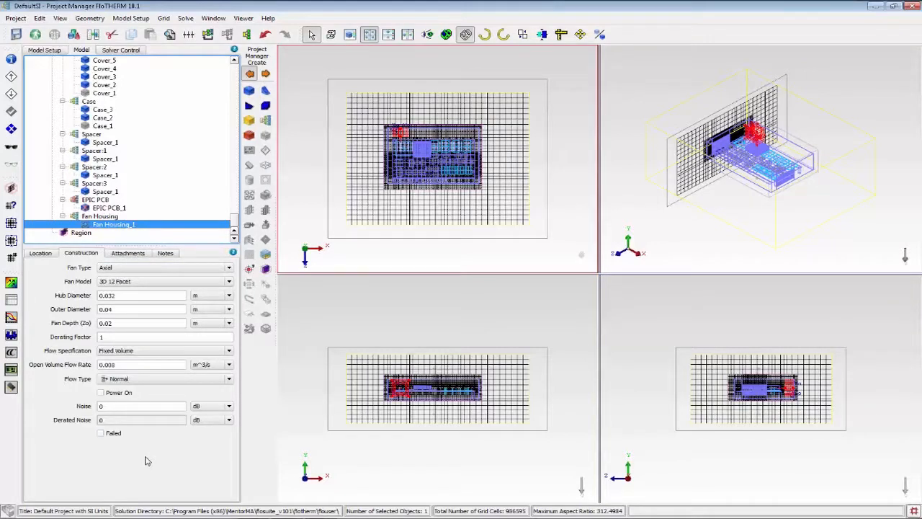
pyautogui.press('g')
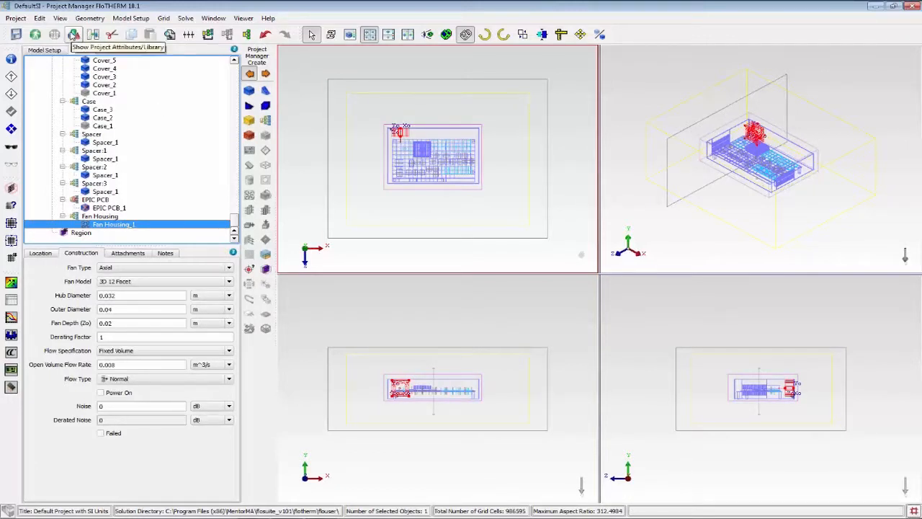
# Display the library with the Fan Housing assembly selected and clear the Material filter.
pyautogui.click(74, 34)
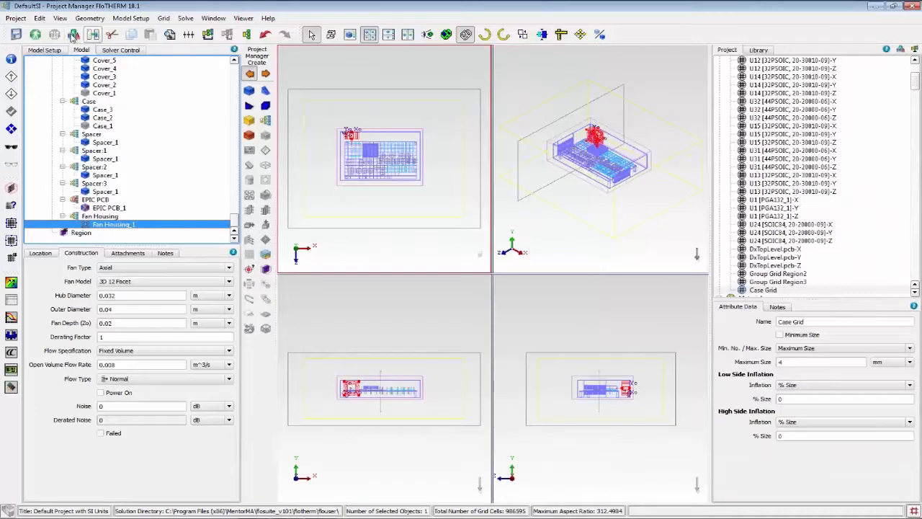
pyautogui.moveTo(913, 82); pyautogui.dragTo(914, 63)
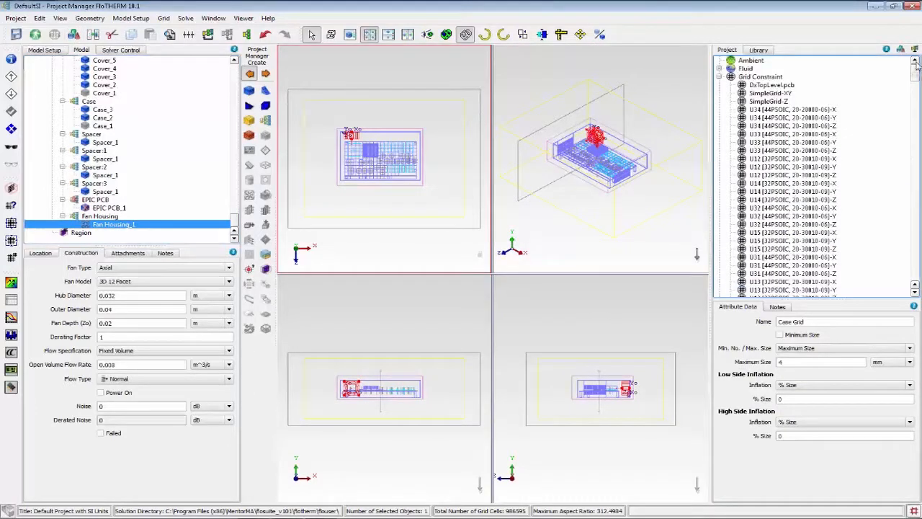
pyautogui.click(758, 50)
pyautogui.click(730, 70)
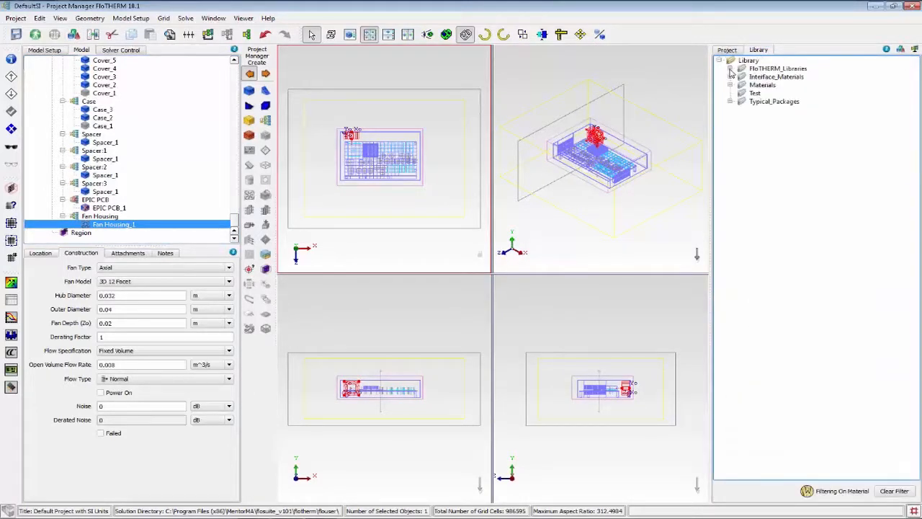
pyautogui.click(93, 217)
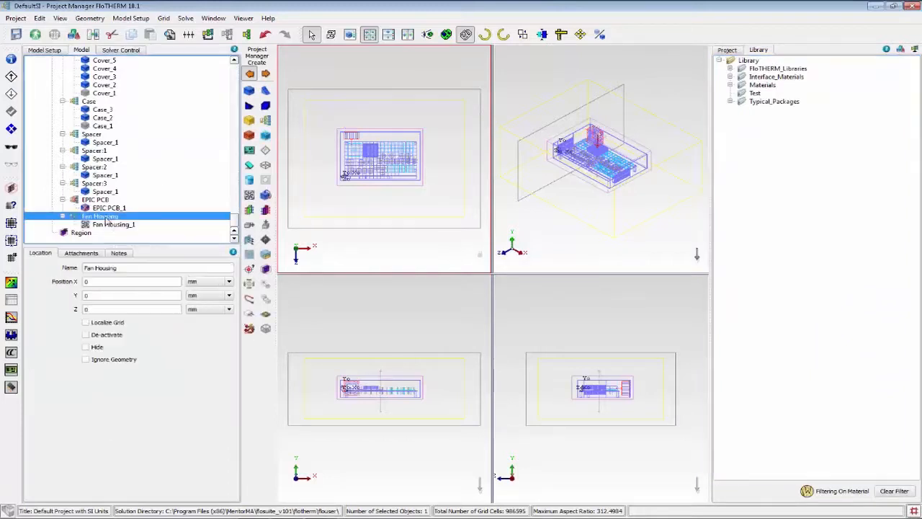
pyautogui.click(895, 491)
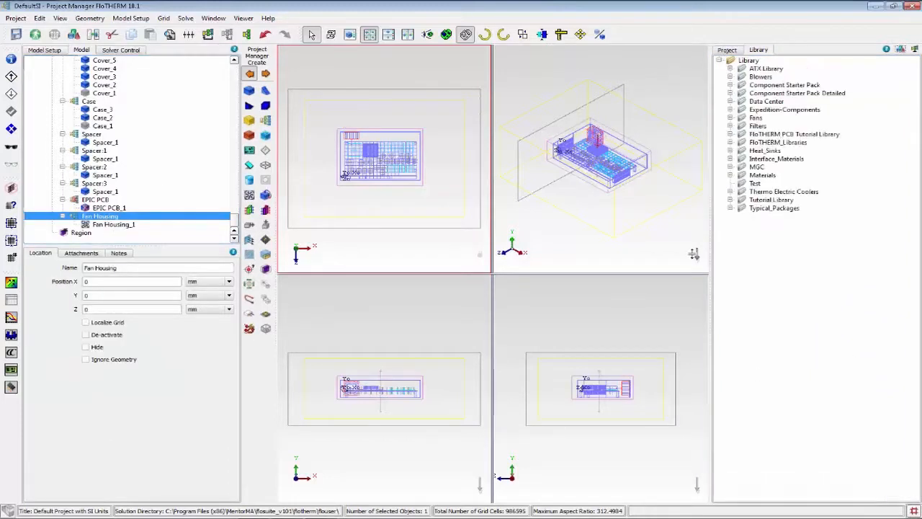
# Add the Papst 412 axial fan from the Papst fan library to the Fan Housing assembly.
pyautogui.click(730, 117)
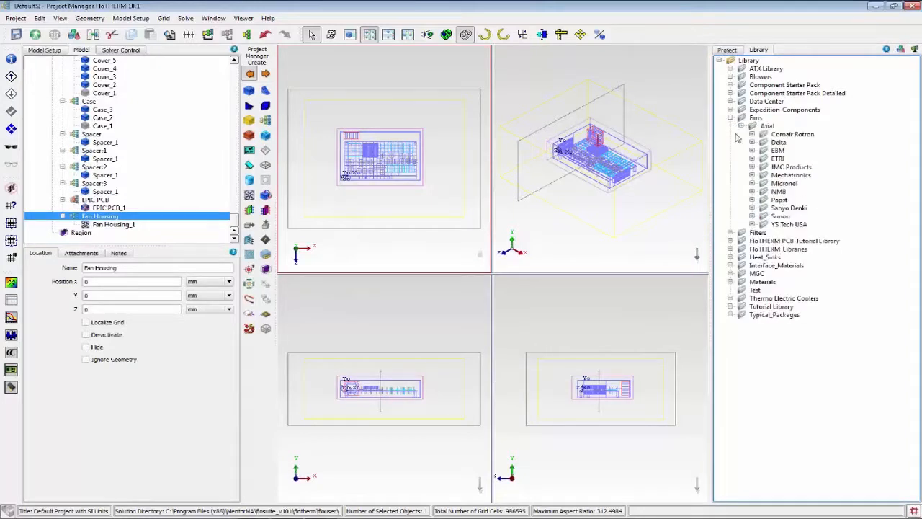
pyautogui.click(752, 199)
pyautogui.scroll(-10, 877, 317)
pyautogui.scroll(-6, 877, 317)
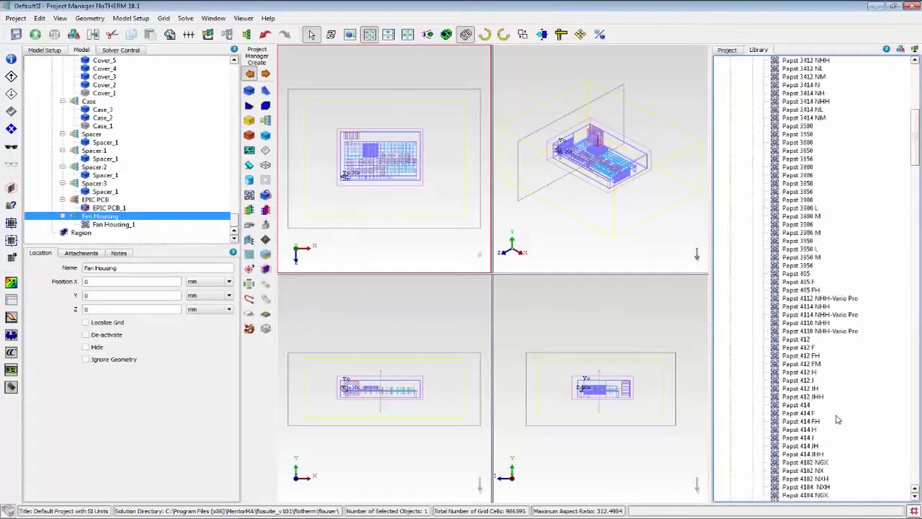
pyautogui.moveTo(805, 322); pyautogui.dragTo(100, 217)
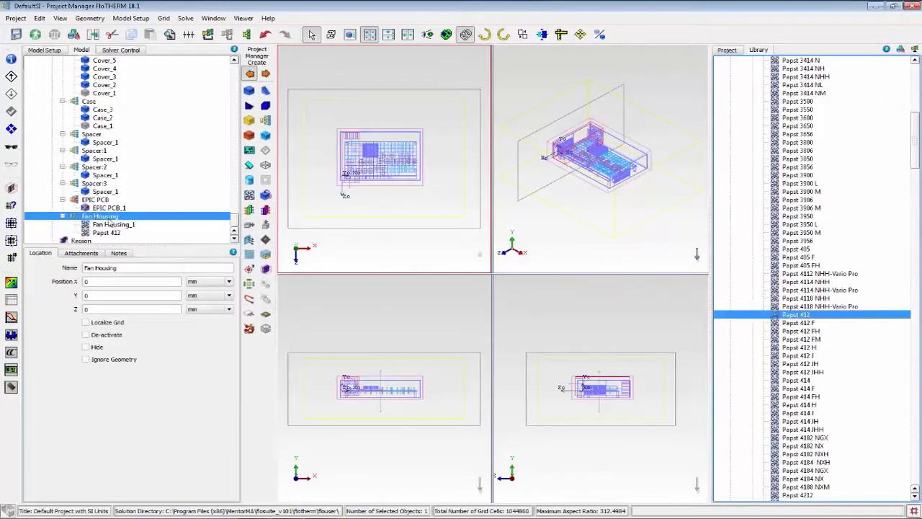
# Move the Papst 412 fan onto the existing housing fan at X 0.00534 m, Y -0.01304 m and Z -0.125 m.
pyautogui.click(108, 234)
pyautogui.scroll(3, 328, 177)
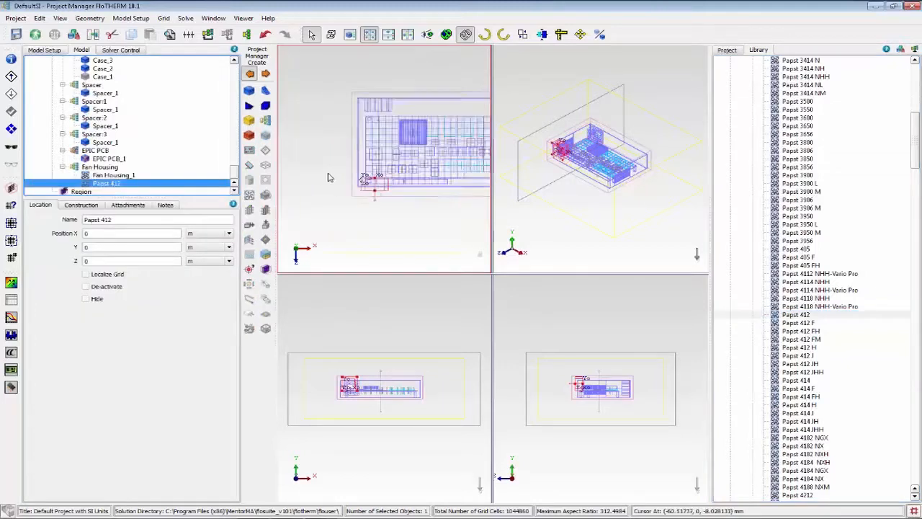
pyautogui.scroll(2, 328, 177)
pyautogui.scroll(-1, 469, 181)
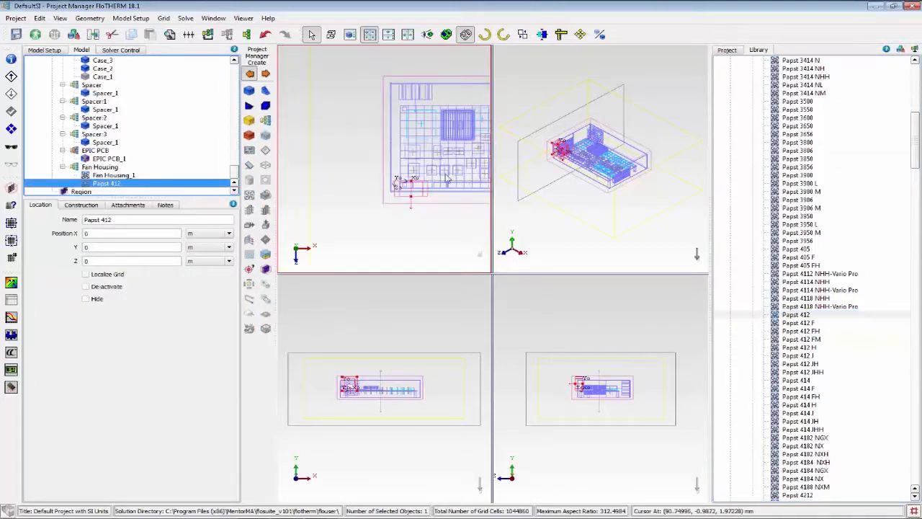
pyautogui.moveTo(425, 181); pyautogui.dragTo(430, 84)
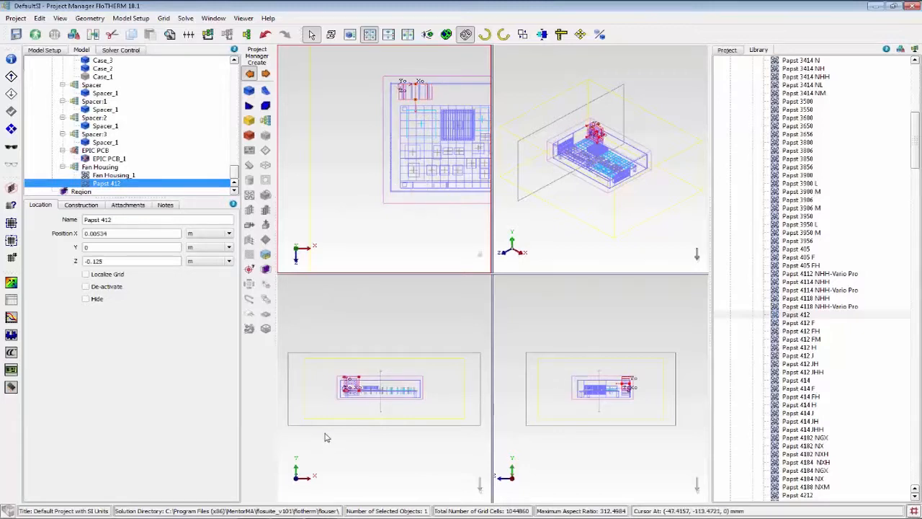
pyautogui.scroll(3, 333, 392)
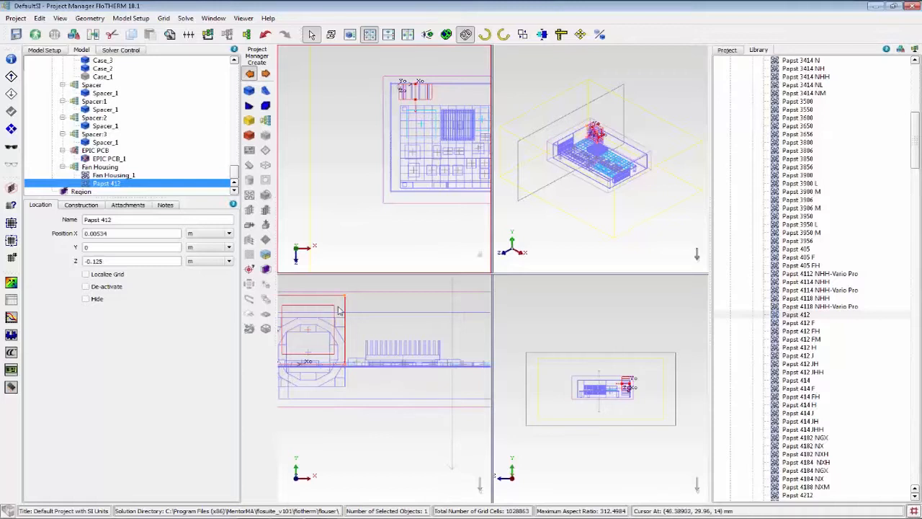
pyautogui.moveTo(336, 296); pyautogui.dragTo(336, 322)
pyautogui.scroll(4, 392, 84)
pyautogui.scroll(2, 391, 84)
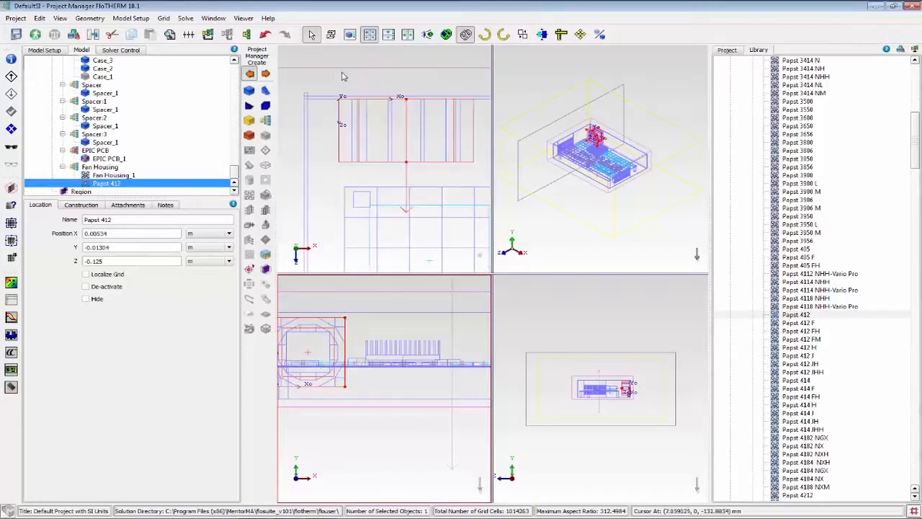
# Try rotating the Papst 412 fan 90 degrees about the Z axis and undo the rotation.
pyautogui.click(486, 36)
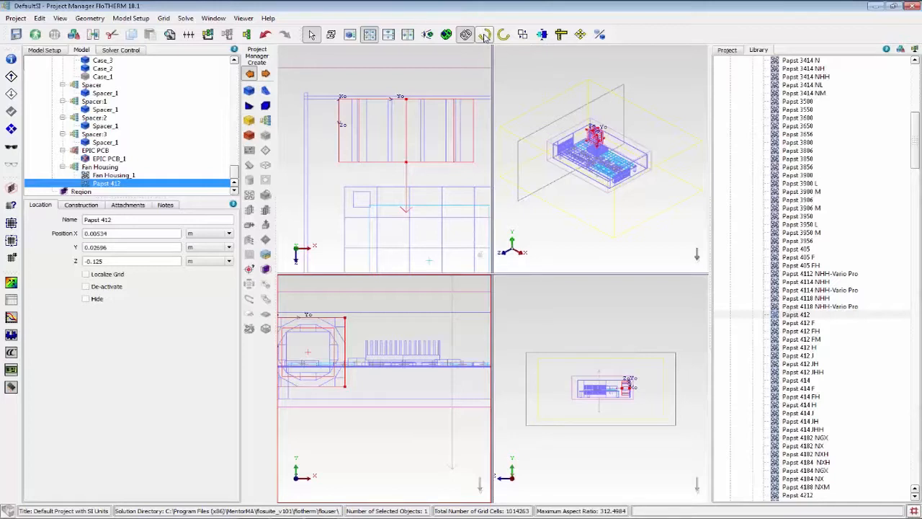
pyautogui.click(40, 18)
pyautogui.click(65, 29)
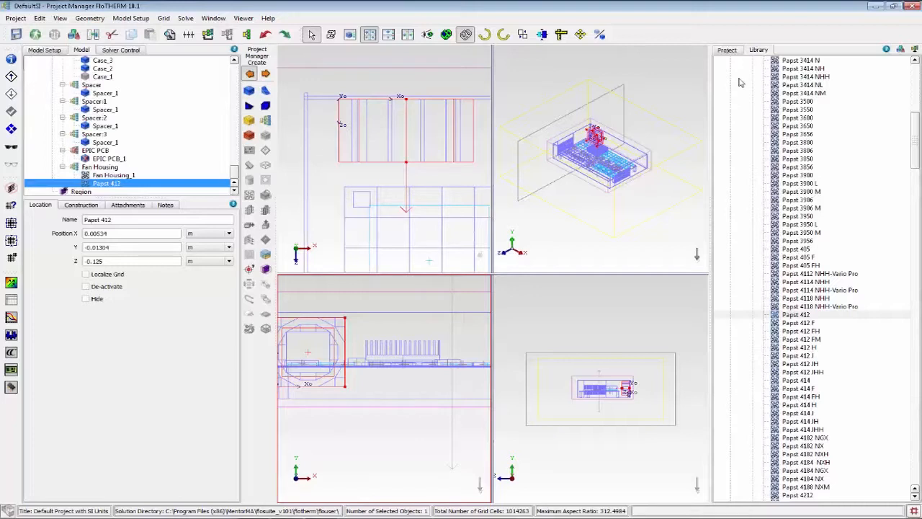
# Hide the library and rotate the Papst 412 fan 180 degrees about the Y axis to reverse its flow direction.
pyautogui.click(75, 37)
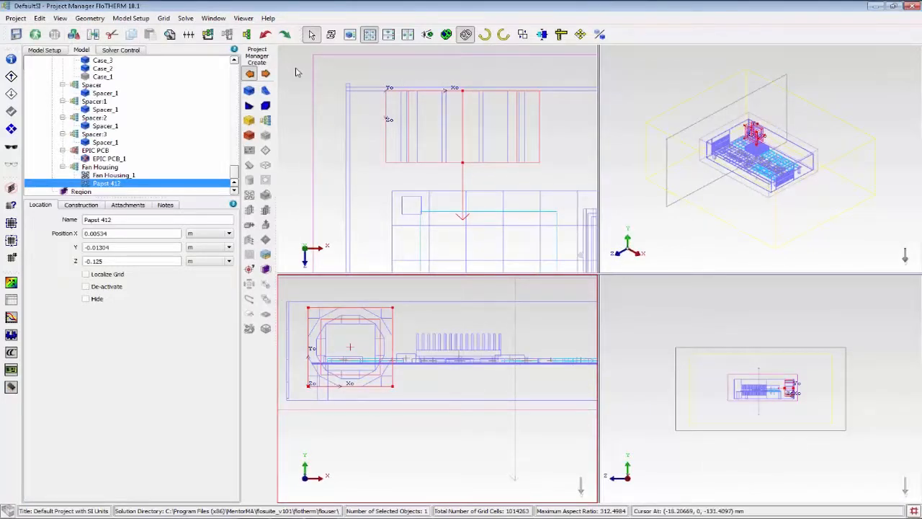
pyautogui.click(295, 70)
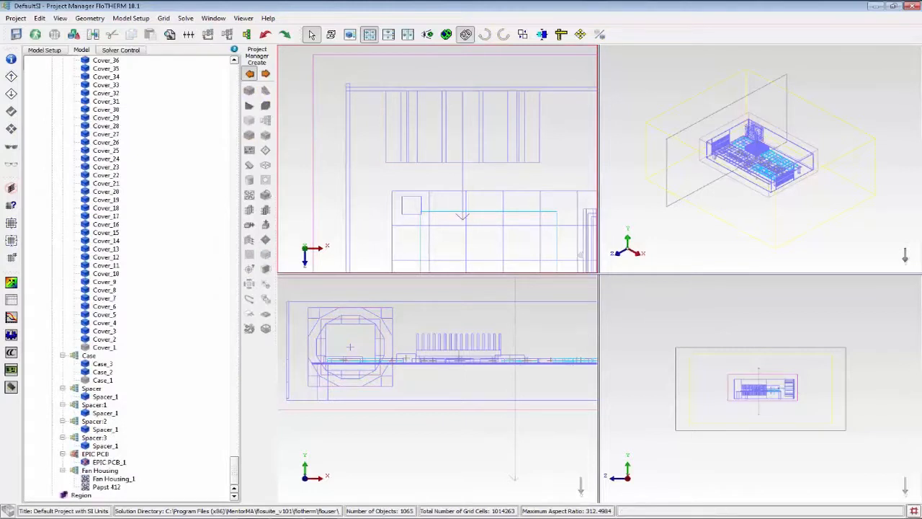
pyautogui.click(107, 487)
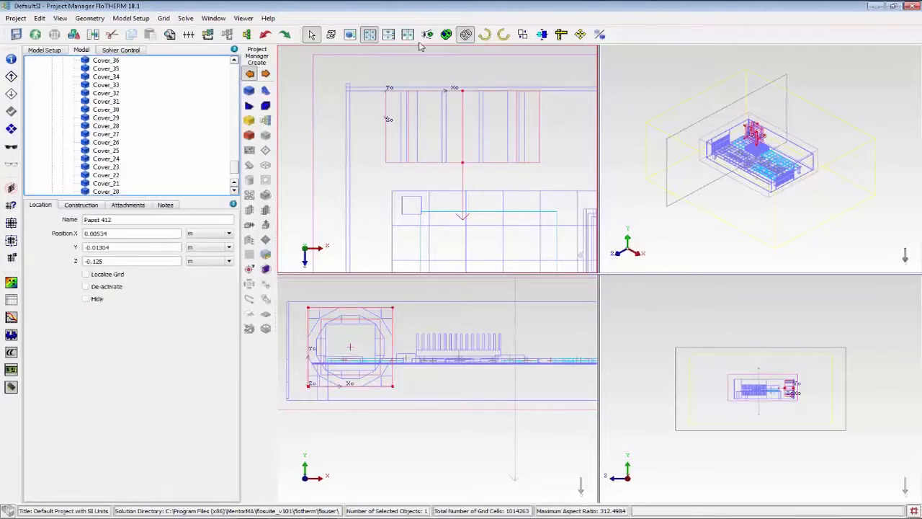
pyautogui.click(484, 34)
pyautogui.click(485, 34)
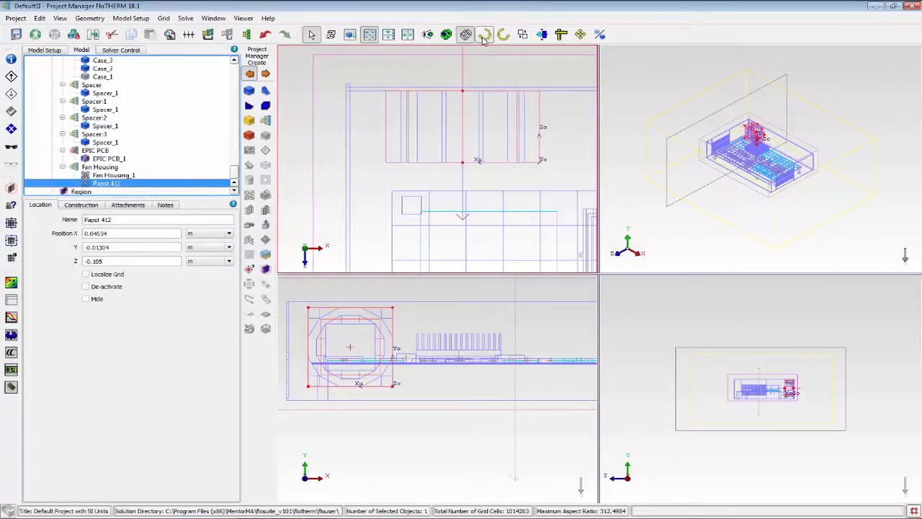
# Deactivate the original Fan Housing_1 fan and select the Papst 412 fan.
pyautogui.click(105, 176)
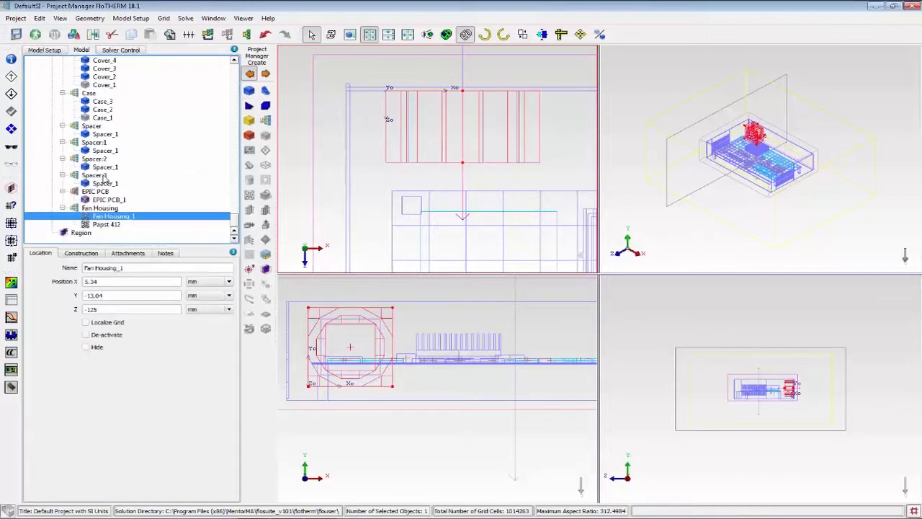
pyautogui.click(11, 129)
pyautogui.click(108, 224)
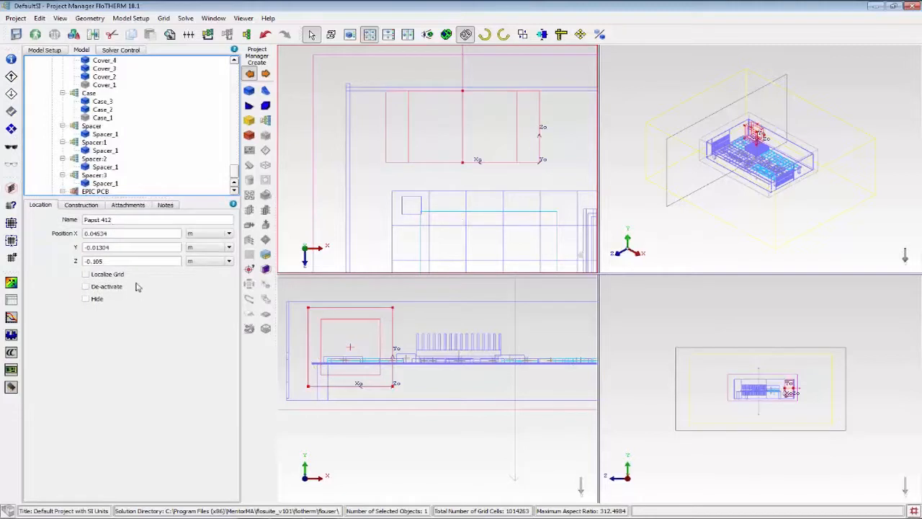
# Examine the Papst 412 fan's construction settings and its fan curve chart.
pyautogui.click(87, 206)
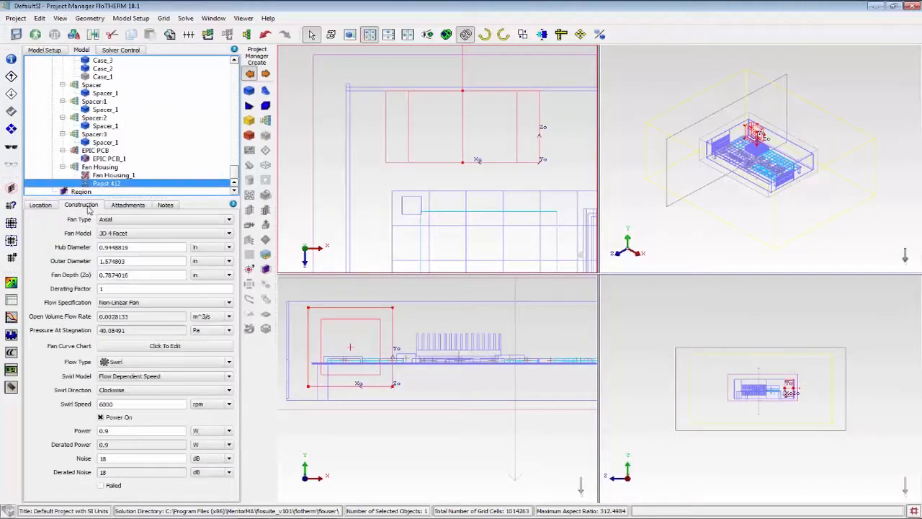
pyautogui.click(147, 346)
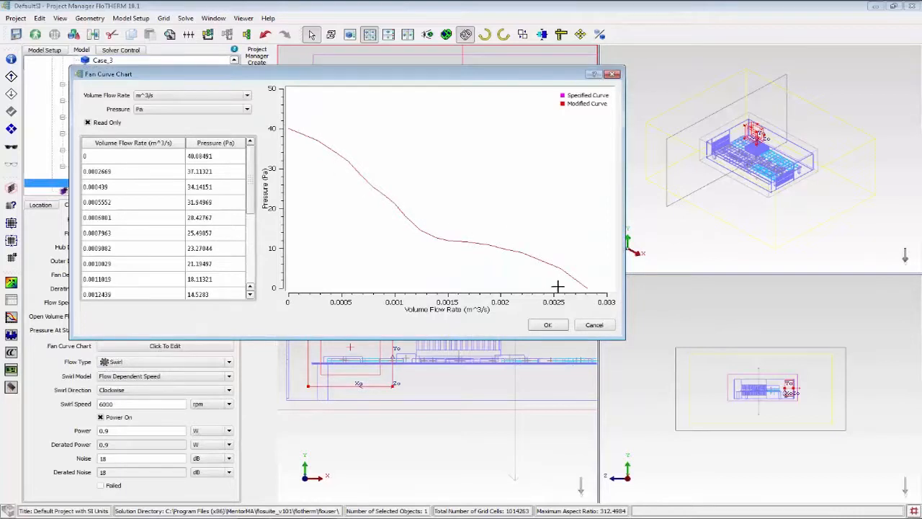
pyautogui.click(549, 325)
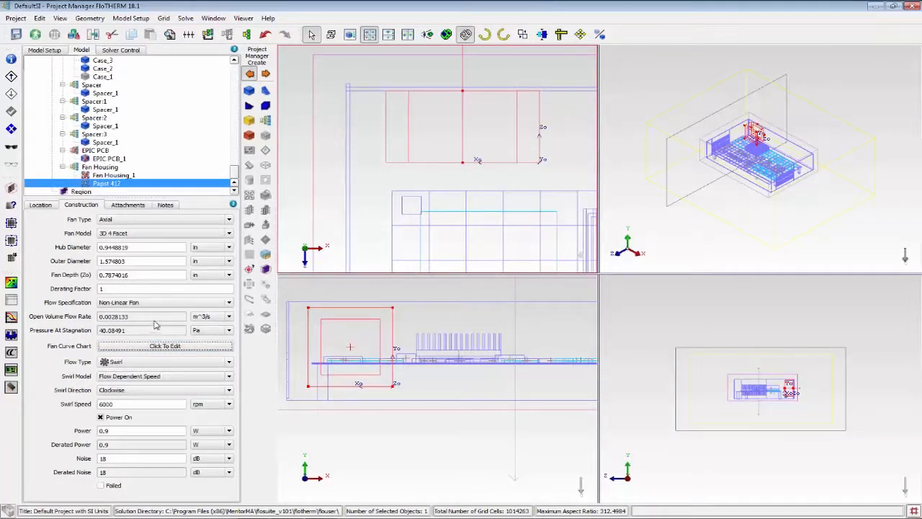
pyautogui.click(160, 346)
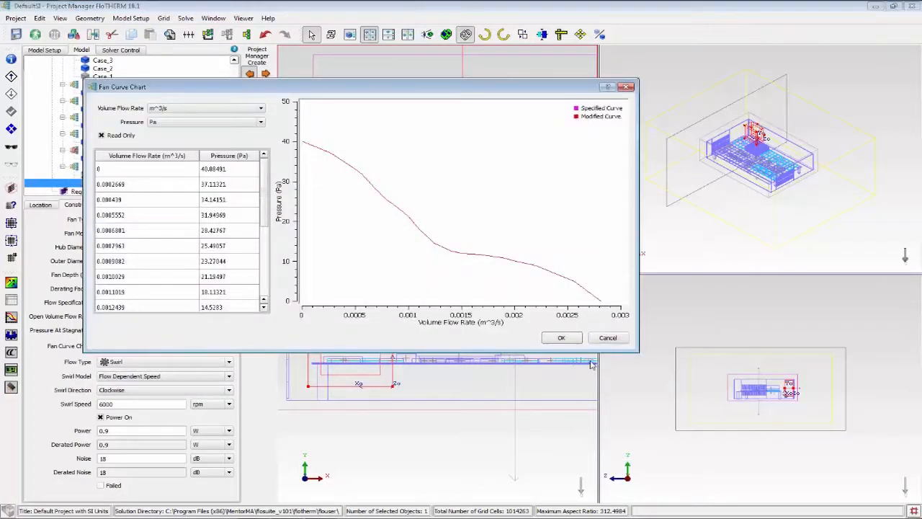
pyautogui.click(560, 337)
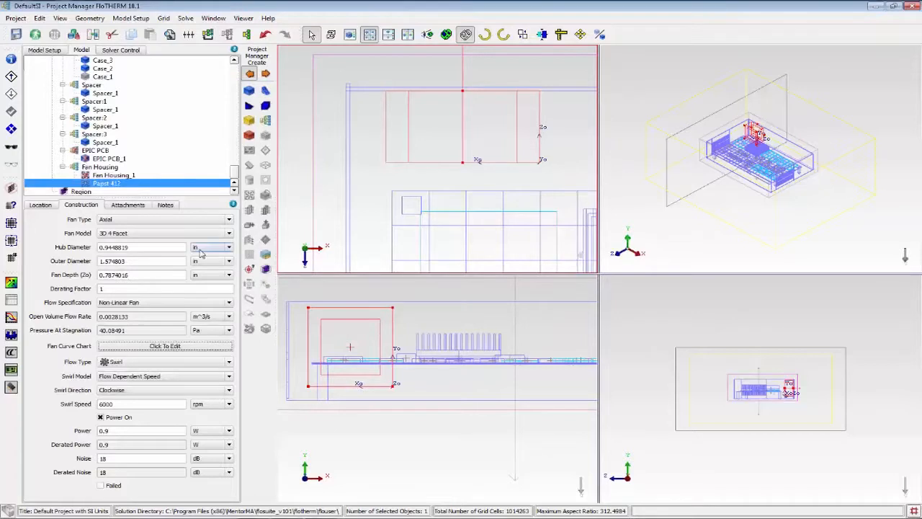
# Check the number of processors to use in the user preferences and close them without saving.
pyautogui.press('r')
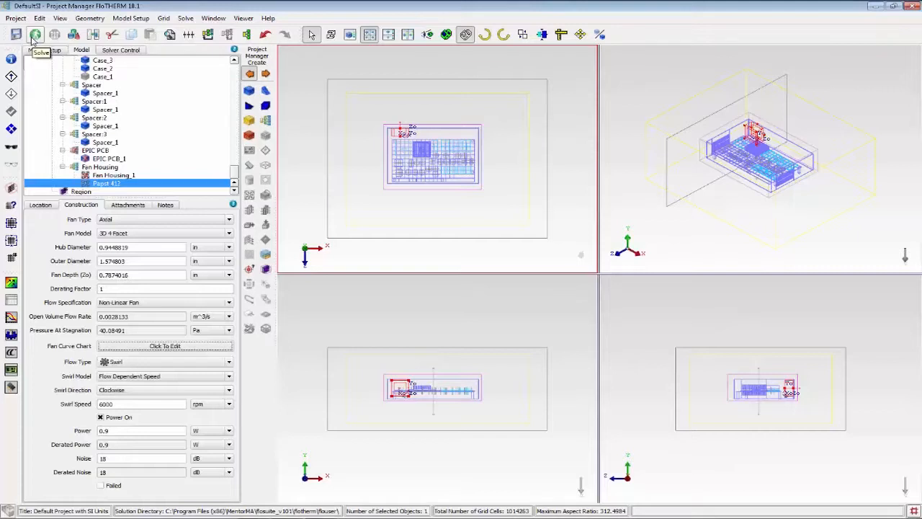
pyautogui.click(39, 18)
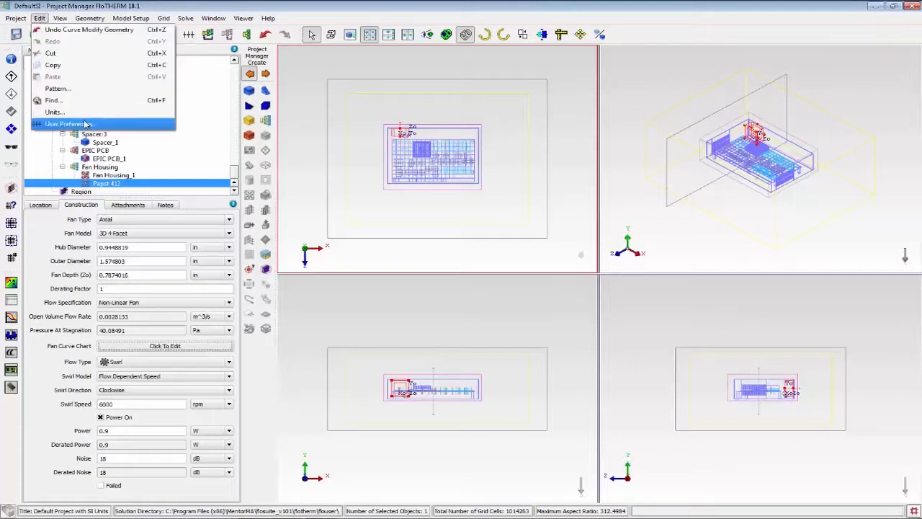
pyautogui.click(107, 124)
pyautogui.click(208, 145)
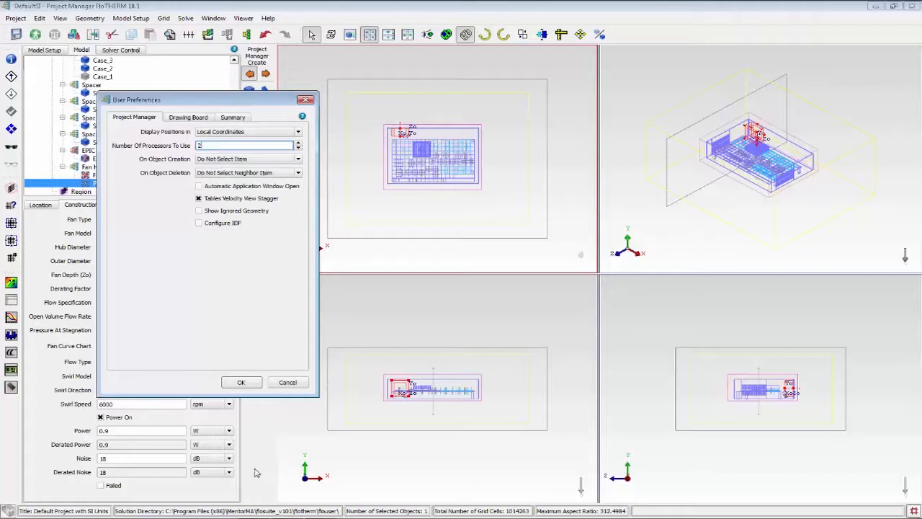
pyautogui.click(295, 386)
pyautogui.click(302, 407)
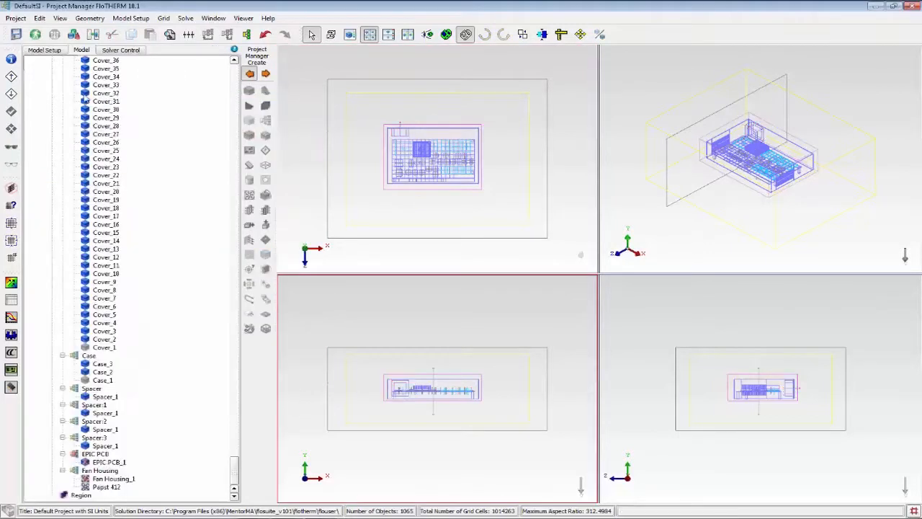
# Load the DxTopLevel-Final project, discarding the changes to the current project.
pyautogui.click(7, 18)
pyautogui.click(32, 41)
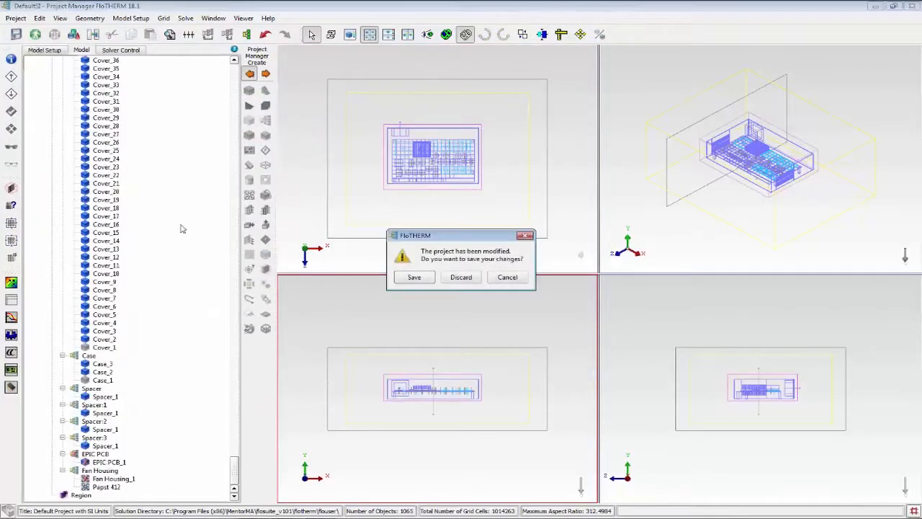
pyautogui.click(462, 277)
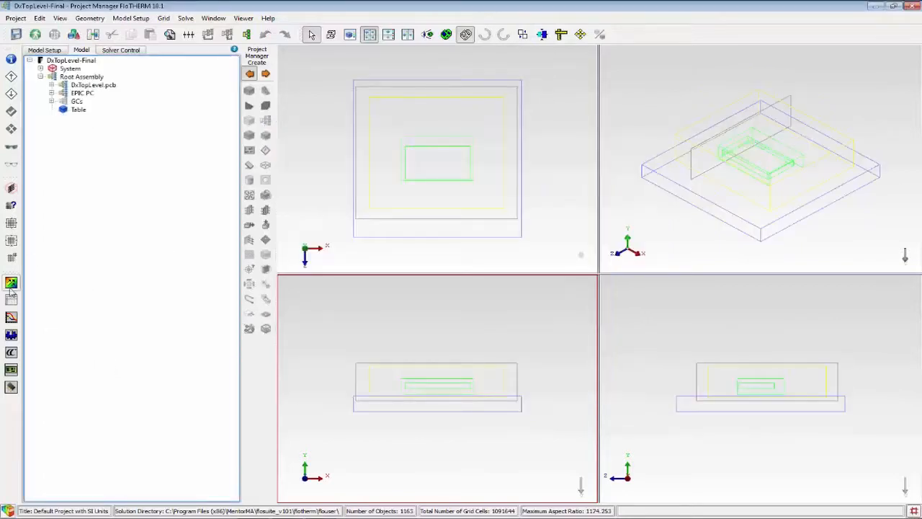
# Open the solved project in the Visual Editor and inspect the airflow and temperature results from both ends of the enclosure.
pyautogui.click(11, 285)
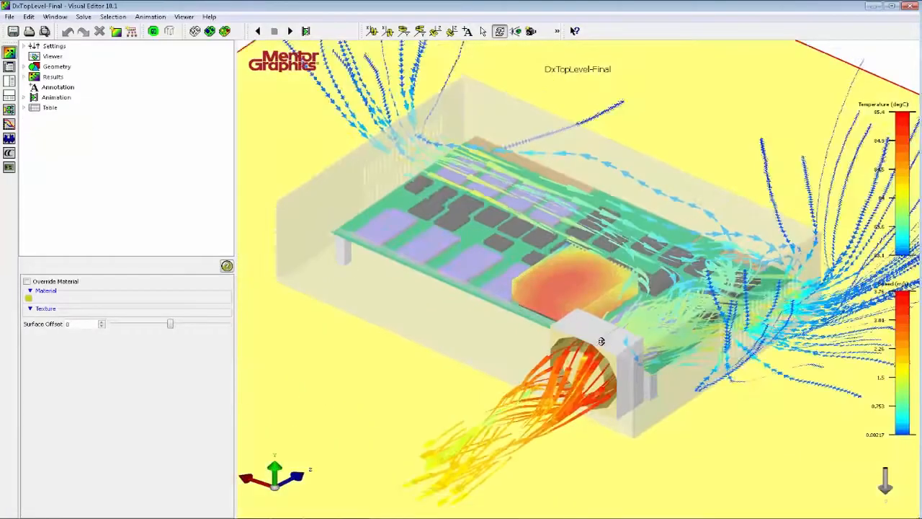
pyautogui.moveTo(602, 341); pyautogui.dragTo(601, 334, button='middle')
pyautogui.moveTo(612, 335); pyautogui.dragTo(584, 332, button='right')
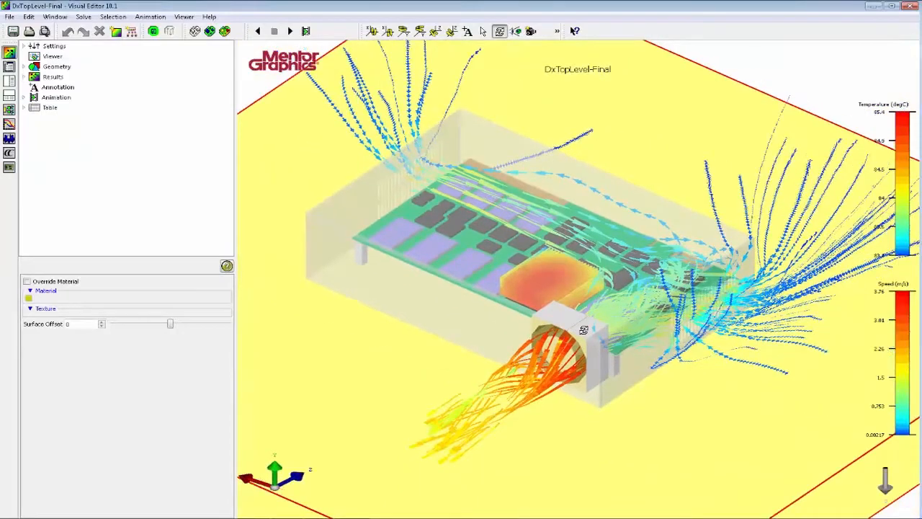
pyautogui.moveTo(555, 413); pyautogui.dragTo(656, 279)
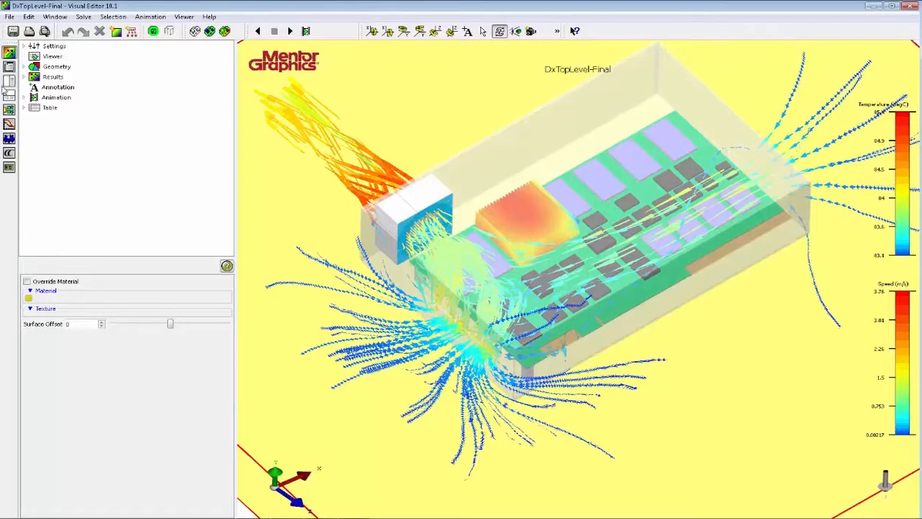
# Turn off the Fan1 and Fan2 particle streamlines in the results.
pyautogui.click(23, 76)
pyautogui.click(32, 128)
pyautogui.click(67, 137)
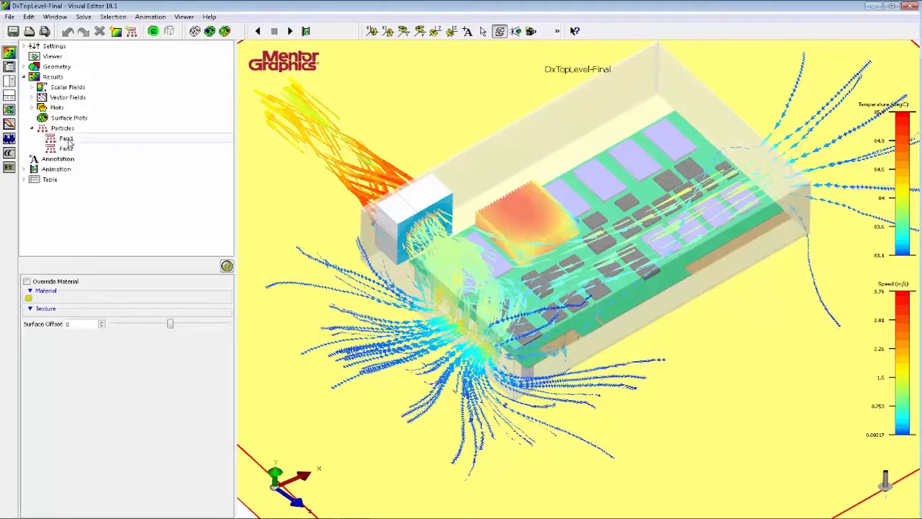
pyautogui.keyDown('shift'); pyautogui.click(66, 149); pyautogui.keyUp('shift')
pyautogui.click(27, 293)
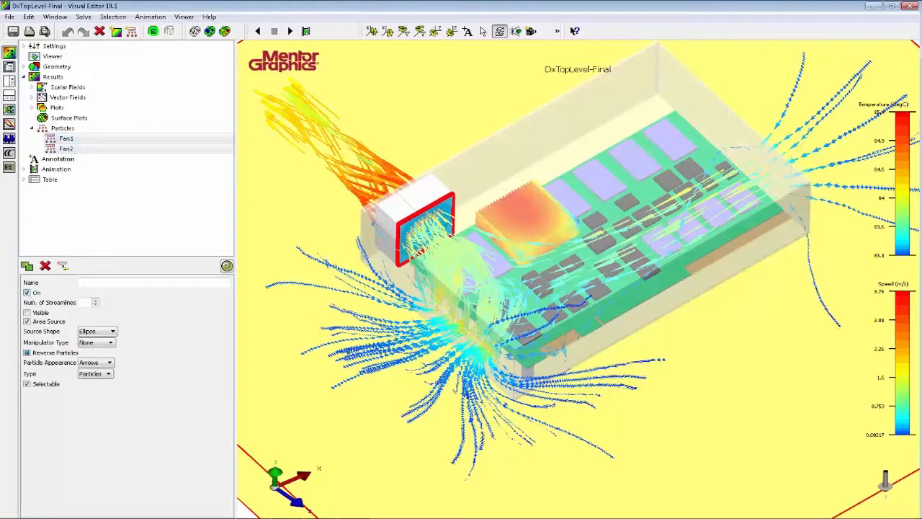
pyautogui.click(27, 293)
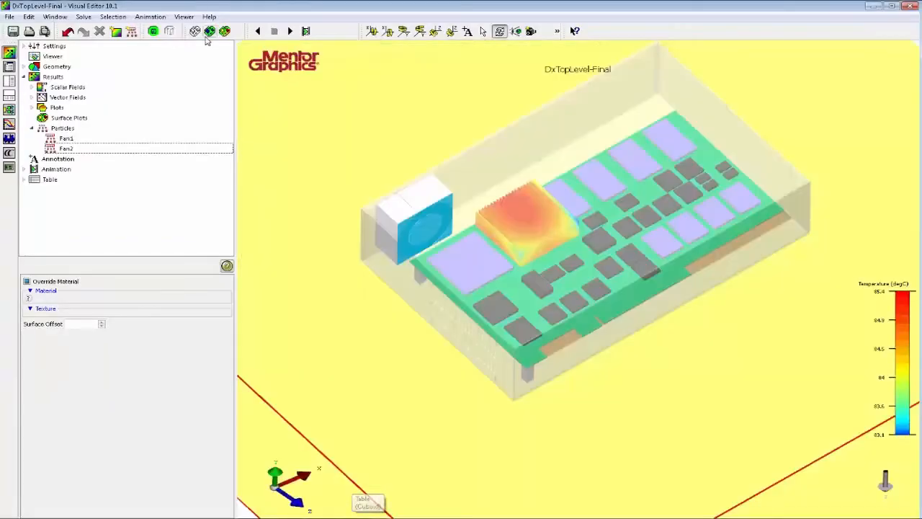
# Display the model as wireframe and view it along the Y axis.
pyautogui.click(195, 31)
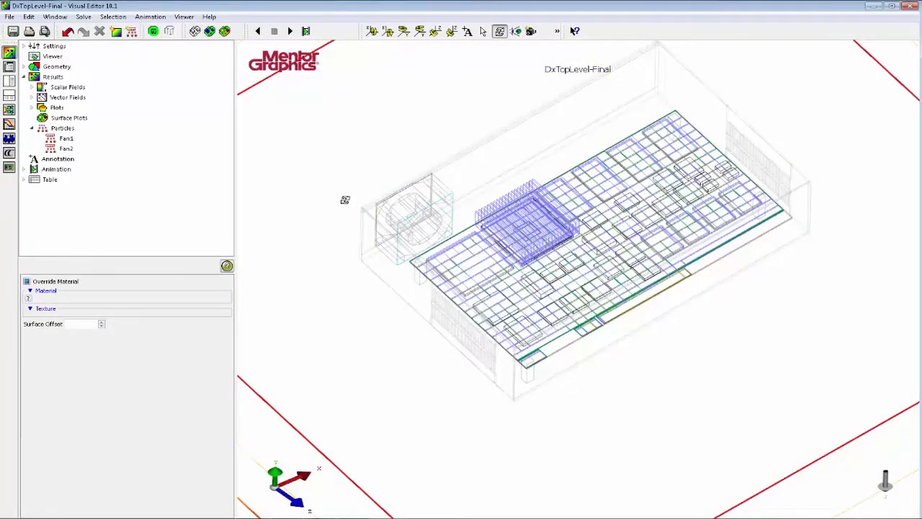
pyautogui.press('y')
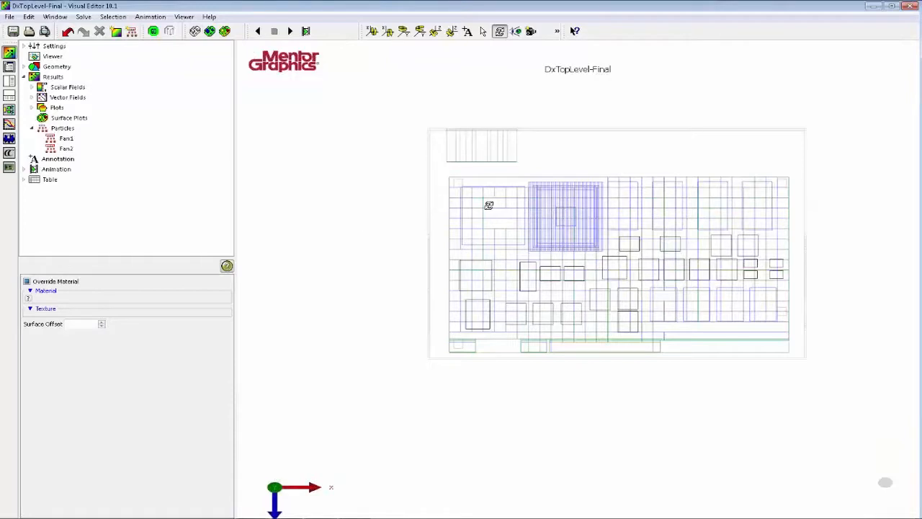
# Add a plane plot normal to the Y axis, showing the temperature field across the enclosure.
pyautogui.moveTo(488, 204); pyautogui.dragTo(406, 209)
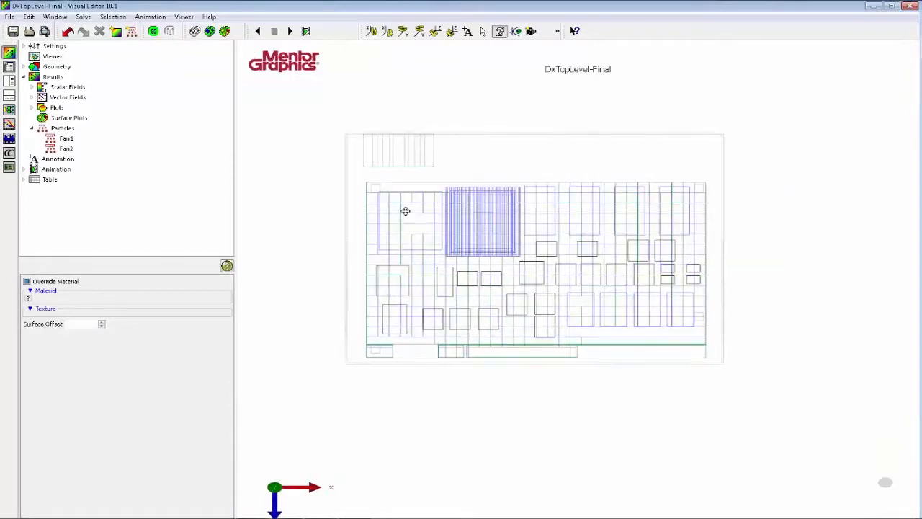
pyautogui.click(116, 31)
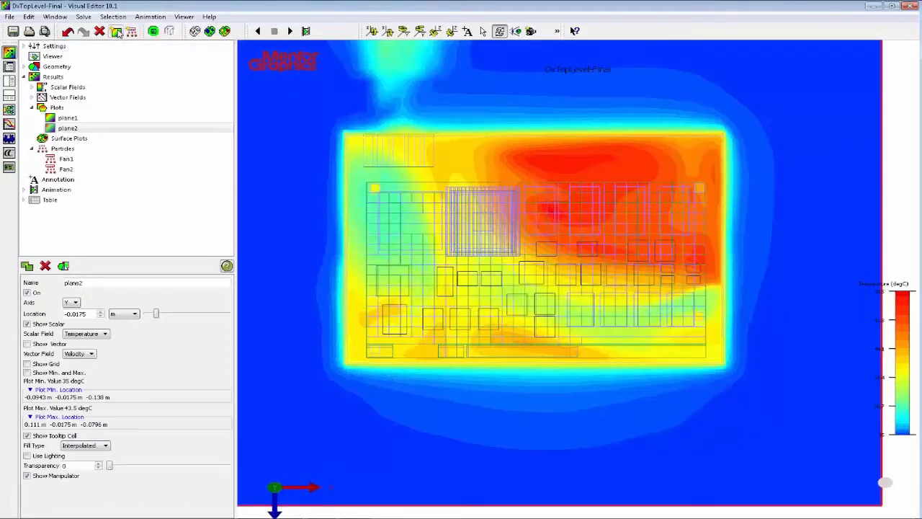
pyautogui.moveTo(439, 244)
pyautogui.mouseDown()
pyautogui.moveTo(413, 238)
pyautogui.moveTo(451, 243)
pyautogui.mouseUp()
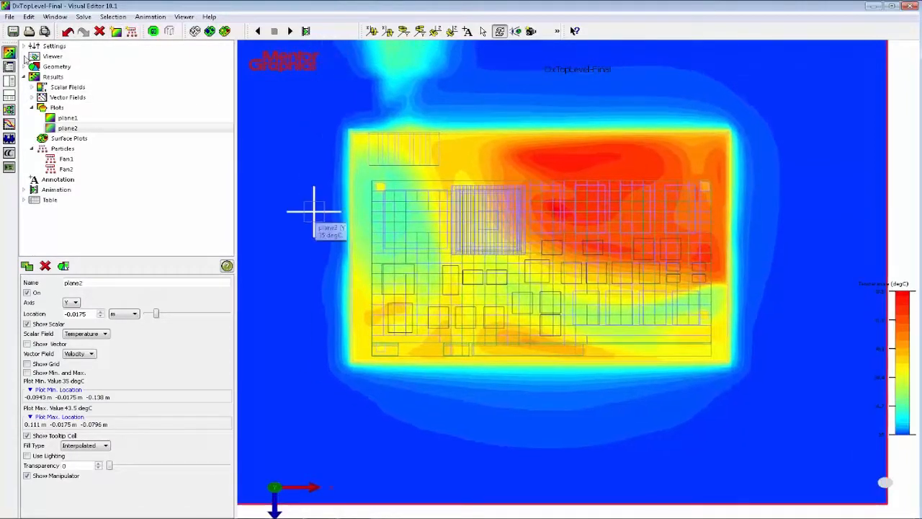
# Set the temperature units to degF and probe plane2's temperature outside the enclosure and in its hot area.
pyautogui.click(24, 46)
pyautogui.click(42, 56)
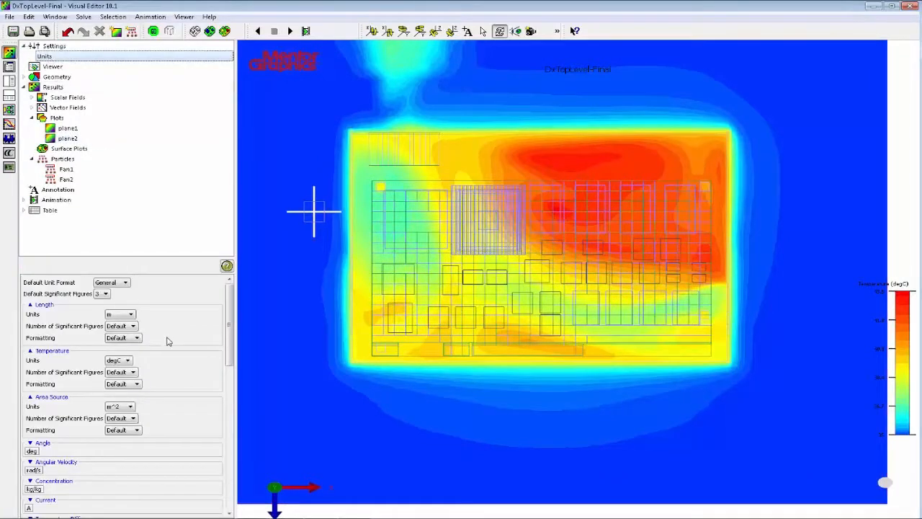
pyautogui.click(129, 362)
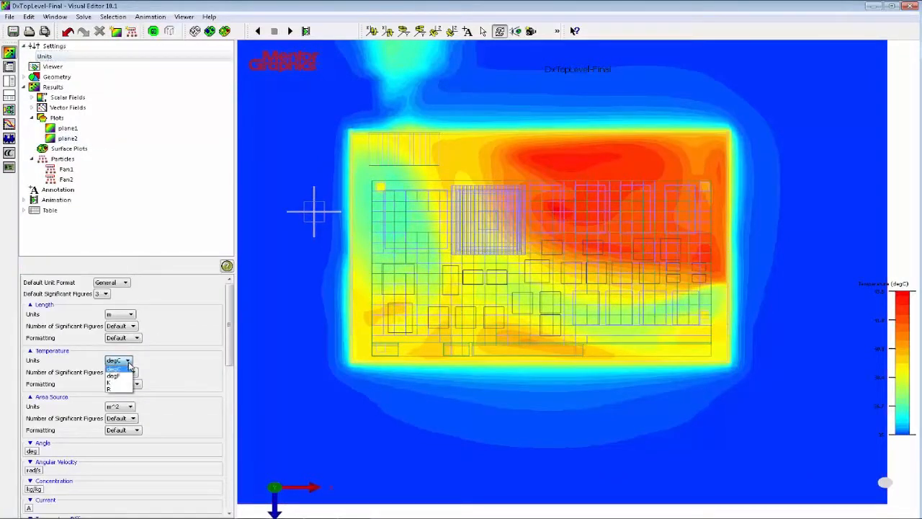
pyautogui.click(119, 376)
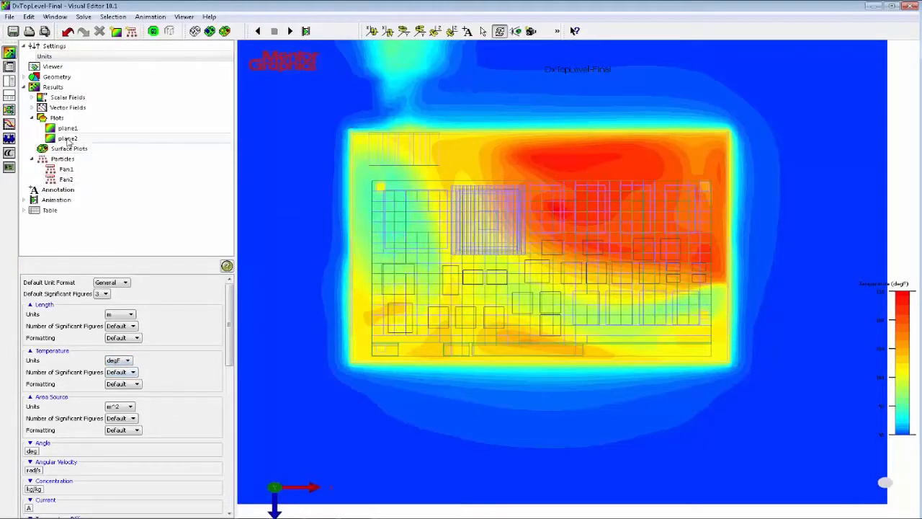
pyautogui.click(272, 205)
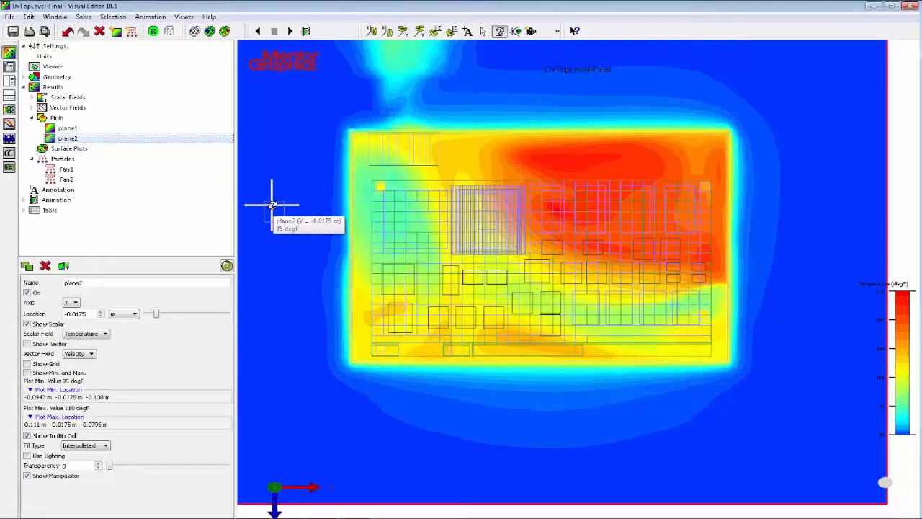
pyautogui.click(569, 164)
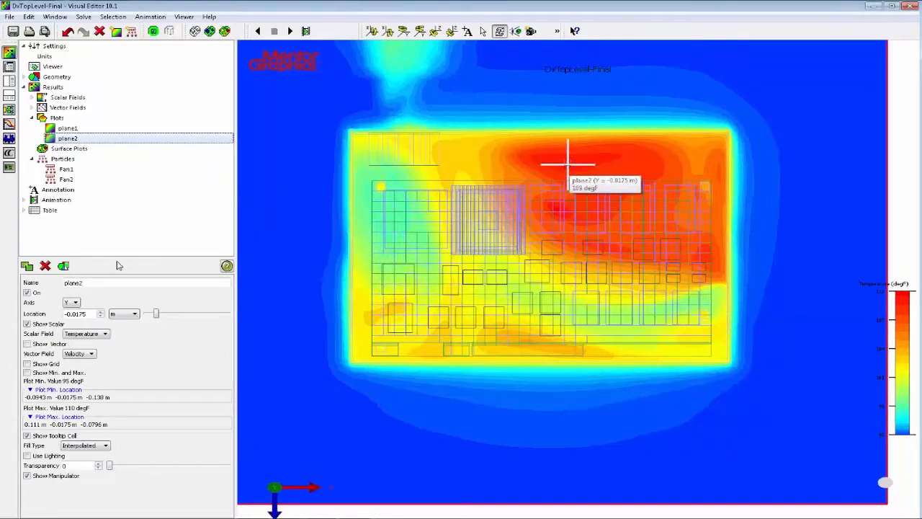
# Raise plane2 to Y = 0.0062 m and probe the temperatures at the vents, heatsink and fan exhaust.
pyautogui.moveTo(156, 314); pyautogui.dragTo(169, 318)
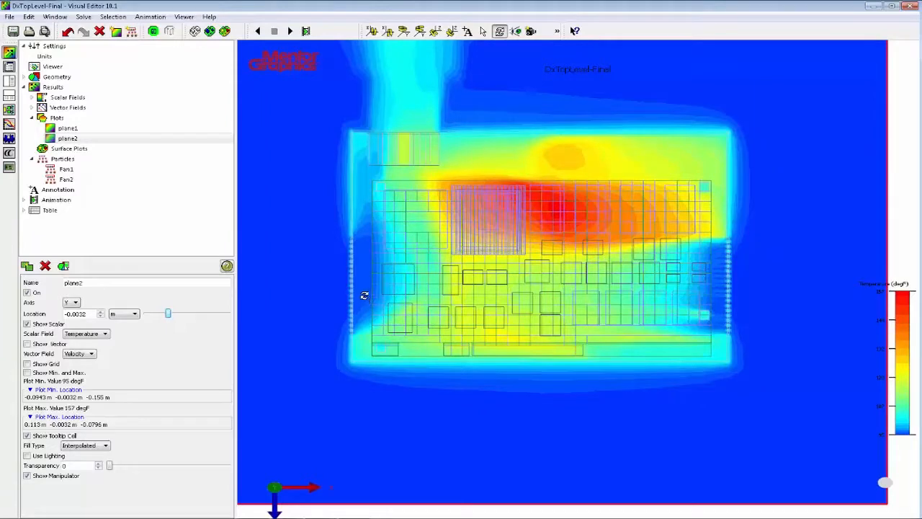
pyautogui.moveTo(365, 296)
pyautogui.moveTo(169, 314); pyautogui.dragTo(177, 315)
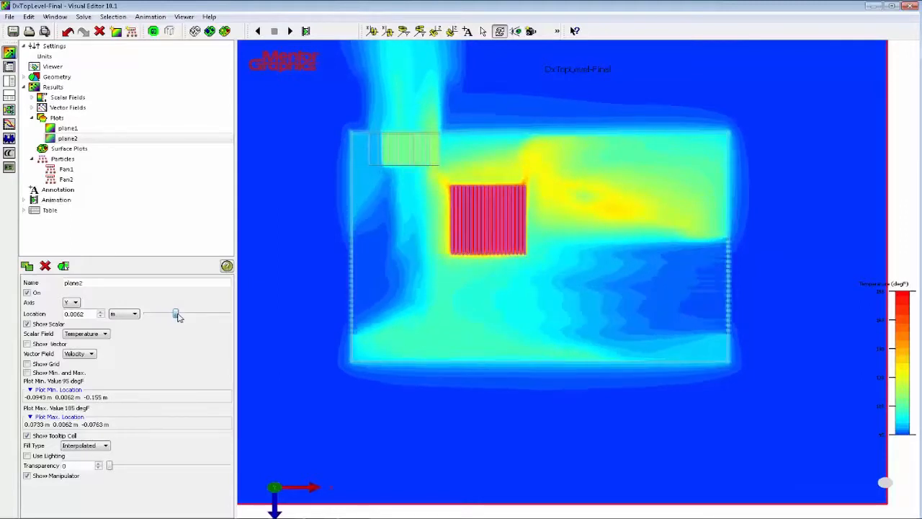
pyautogui.moveTo(717, 306)
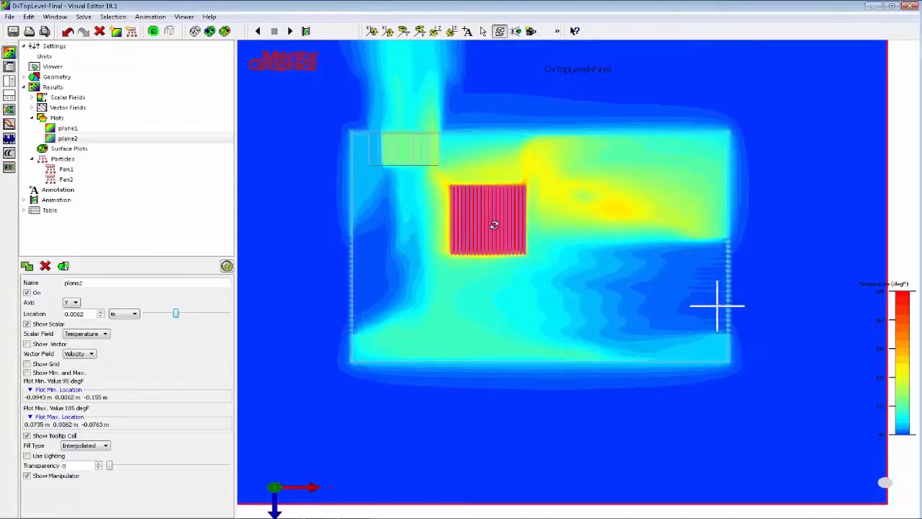
pyautogui.moveTo(494, 225)
pyautogui.moveTo(260, 295)
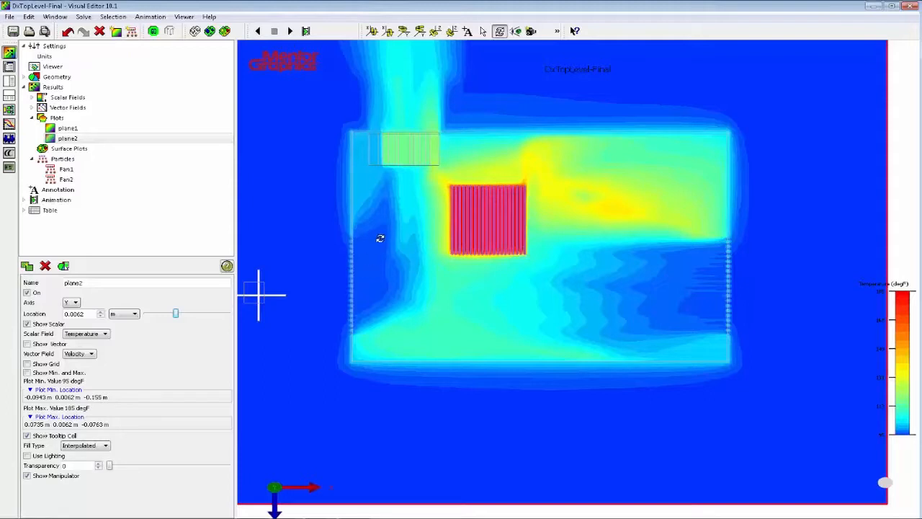
pyautogui.moveTo(433, 116)
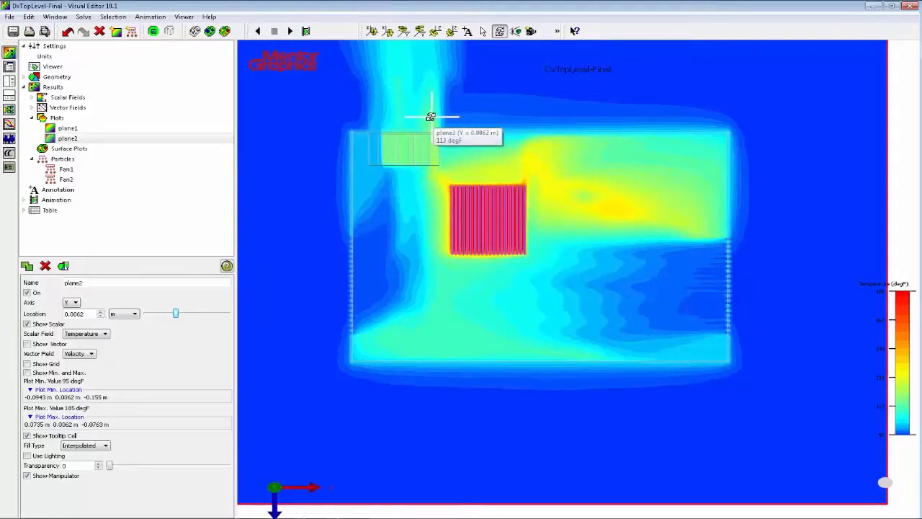
# Move plane2 to Y = 0.0002 m, through the board components, and switch its scalar field to Speed.
pyautogui.moveTo(175, 315); pyautogui.dragTo(171, 317)
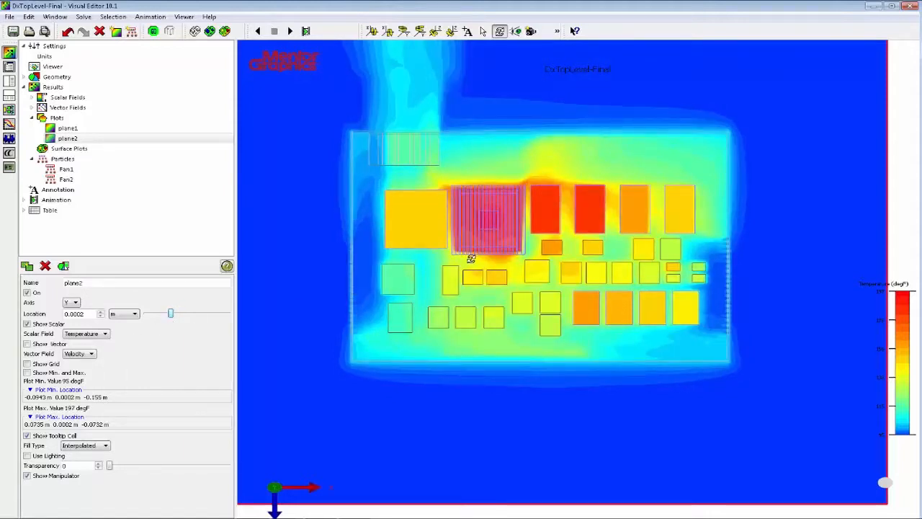
pyautogui.moveTo(595, 211)
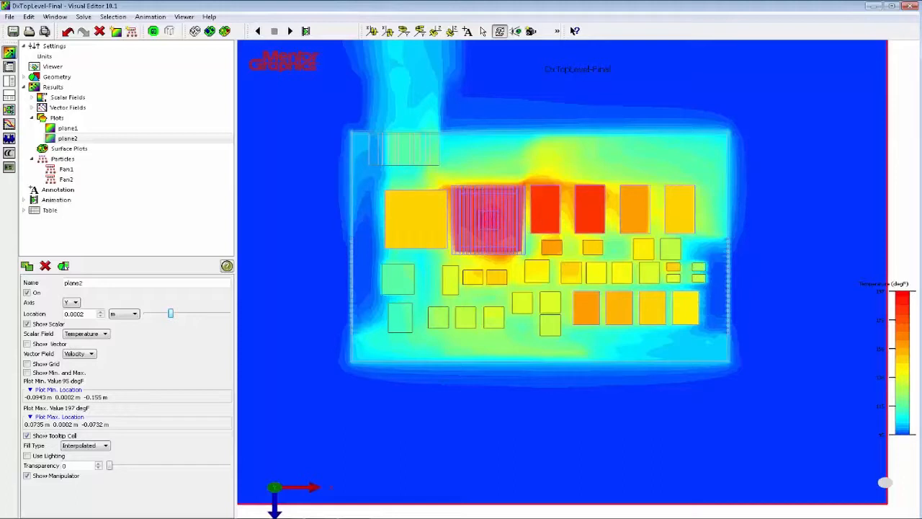
pyautogui.click(103, 335)
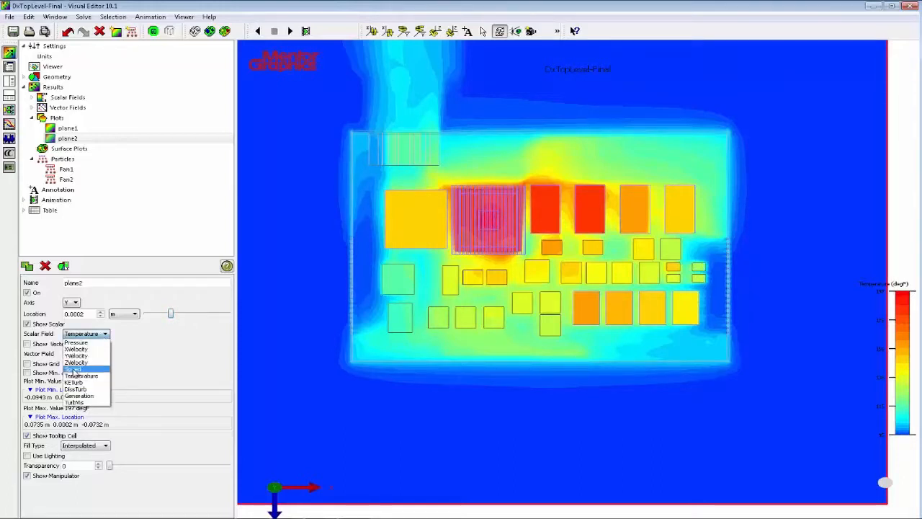
pyautogui.click(76, 369)
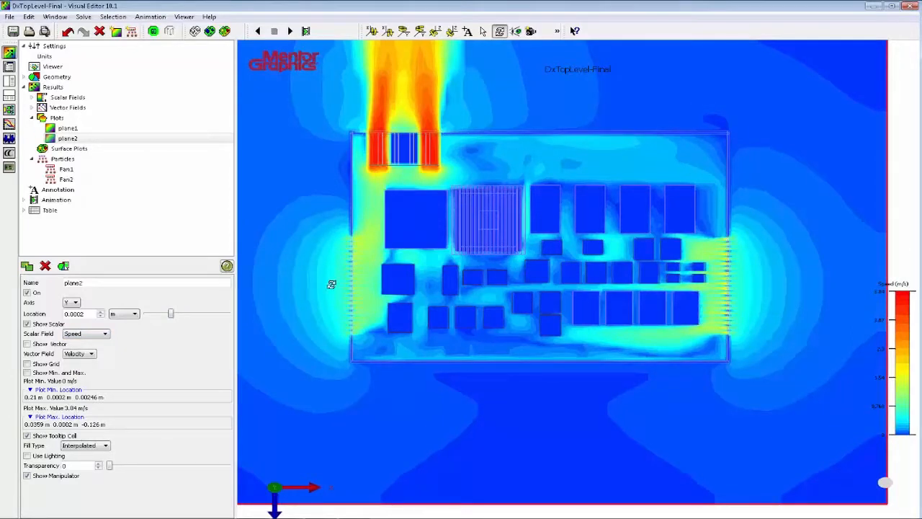
# Examine the air speed through the side vent holes and at the fan exhaust on plane2.
pyautogui.scroll(2, 331, 285)
pyautogui.scroll(2, 357, 232)
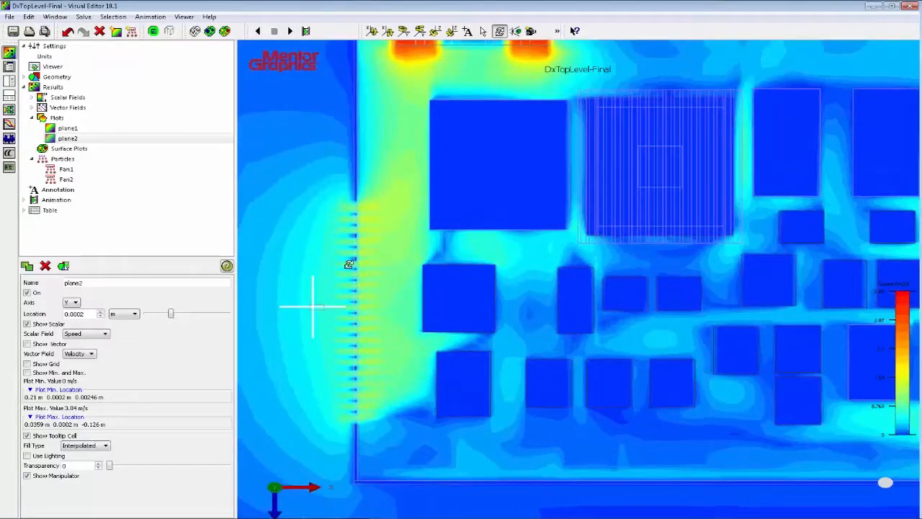
pyautogui.scroll(2, 312, 259)
pyautogui.scroll(2, 313, 260)
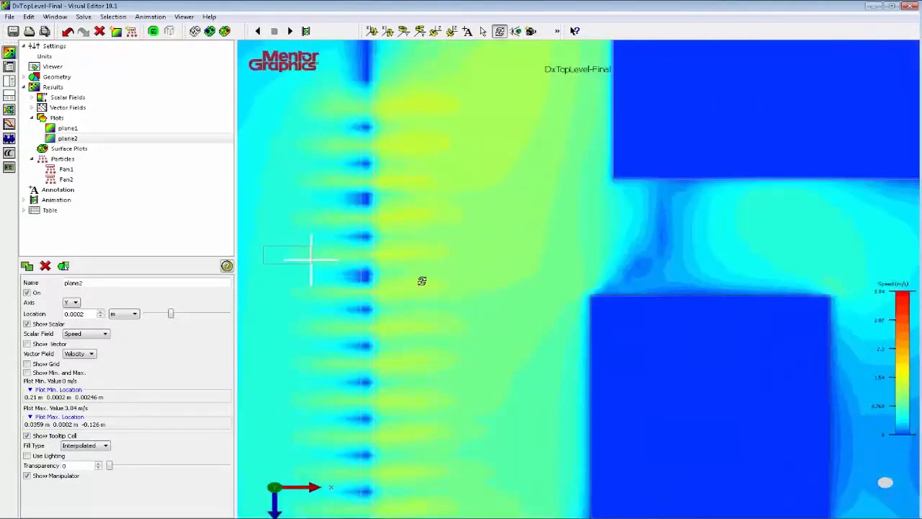
pyautogui.scroll(-4, 397, 332)
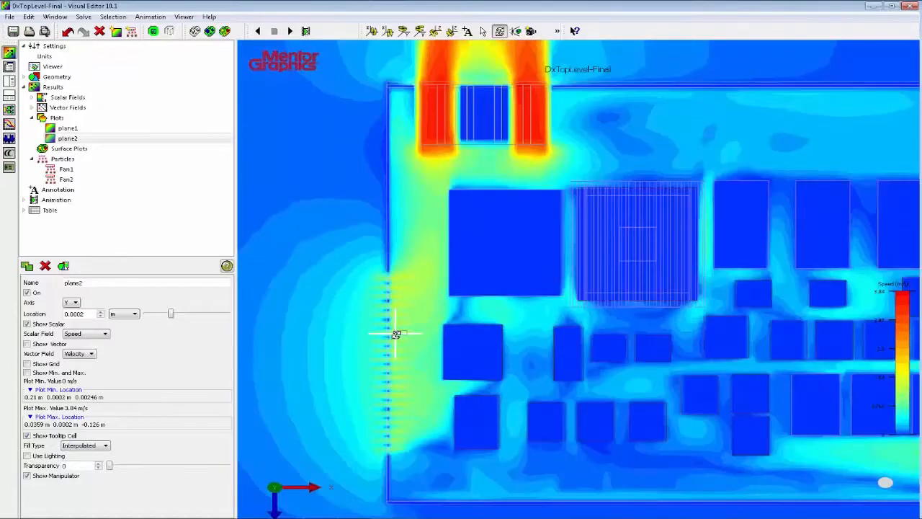
pyautogui.scroll(-2, 395, 334)
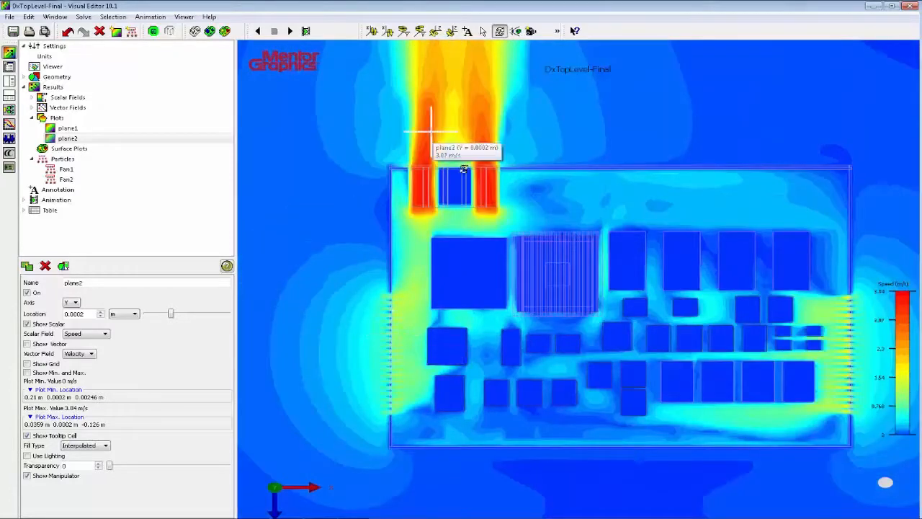
pyautogui.click(511, 132)
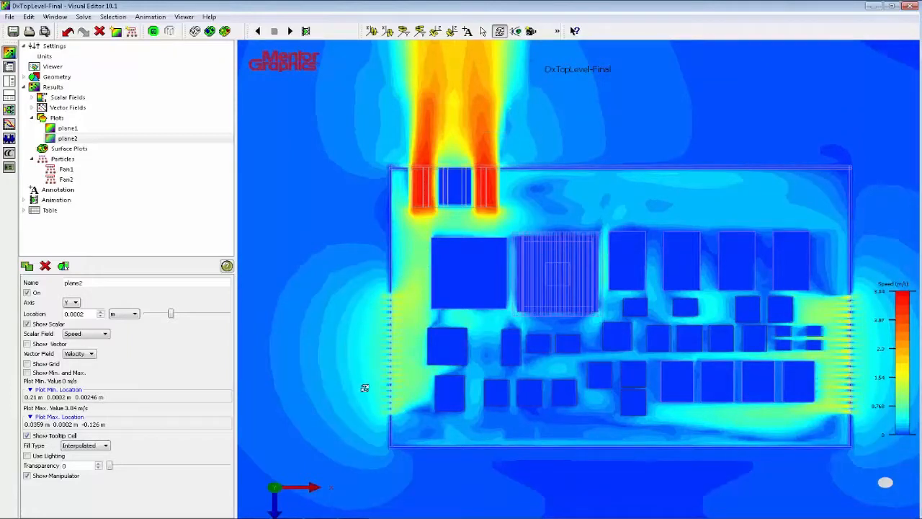
pyautogui.click(431, 165)
# Move plane2 to Y = 0.0096 m and inspect the air speed between the heatsink fins.
pyautogui.moveTo(172, 313); pyautogui.dragTo(177, 317)
pyautogui.moveTo(178, 315); pyautogui.dragTo(178, 317)
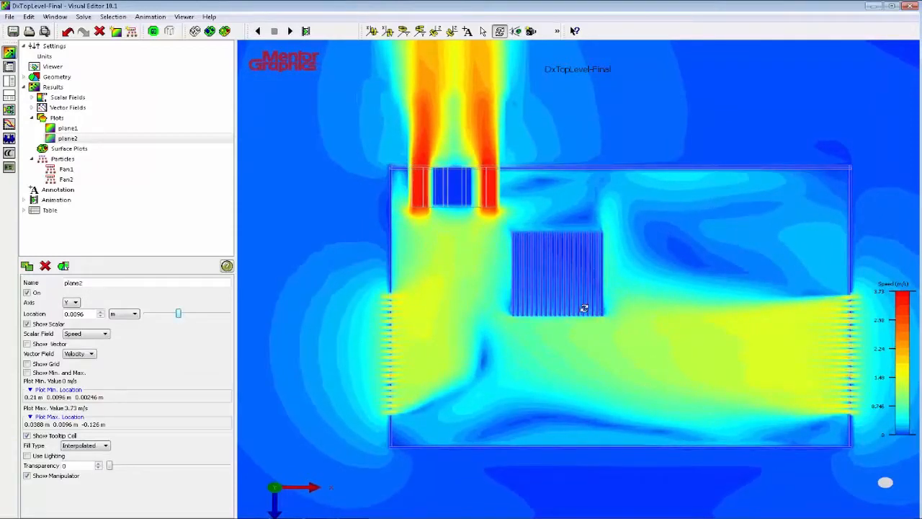
pyautogui.scroll(2, 589, 309)
pyautogui.scroll(3, 599, 309)
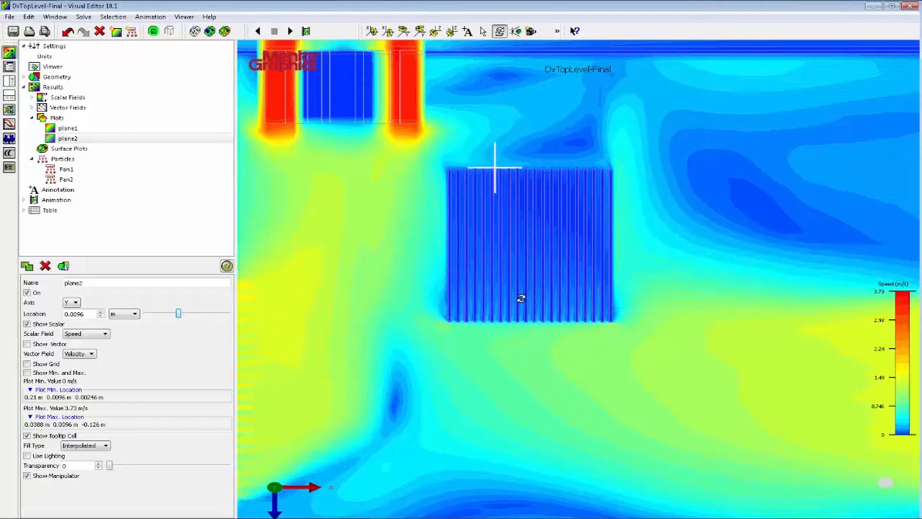
pyautogui.scroll(-3, 521, 299)
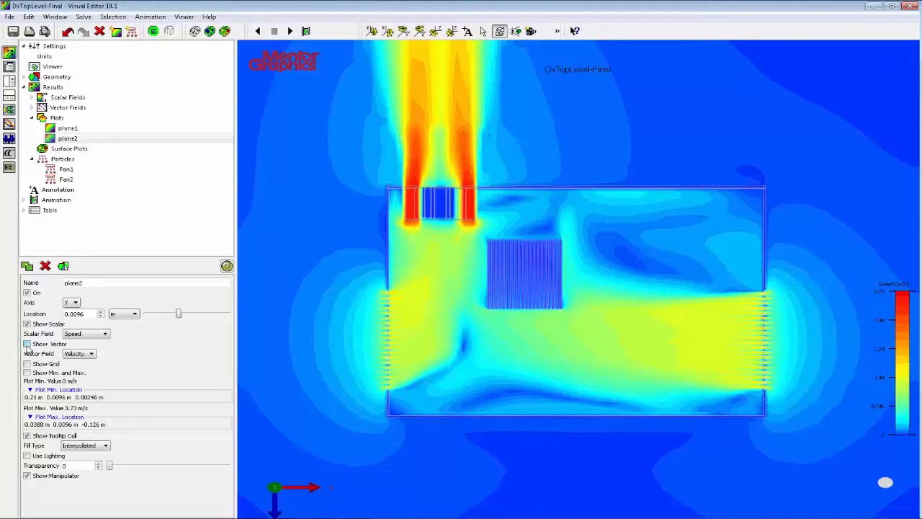
# Show velocity vectors instead of scalar contours on plane2 to check the flow around the heatsink, and turn the plane off.
pyautogui.click(27, 344)
pyautogui.click(26, 324)
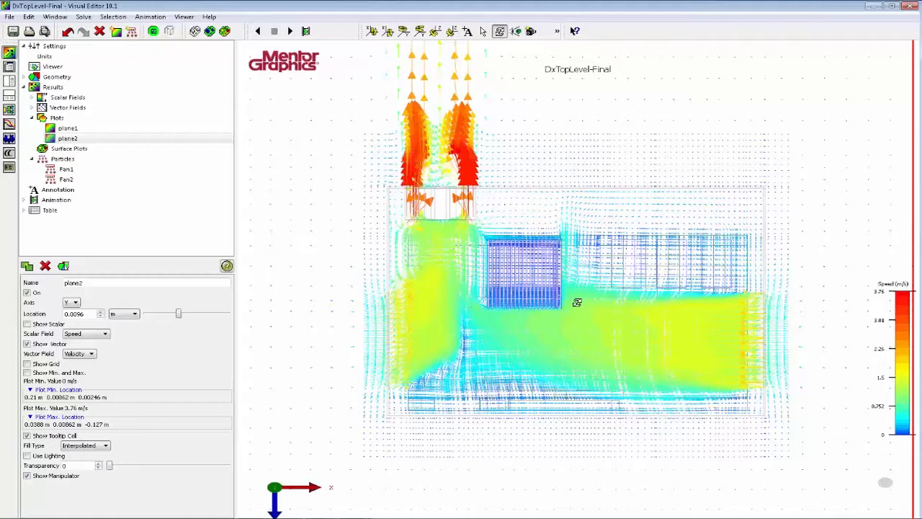
pyautogui.scroll(2, 577, 302)
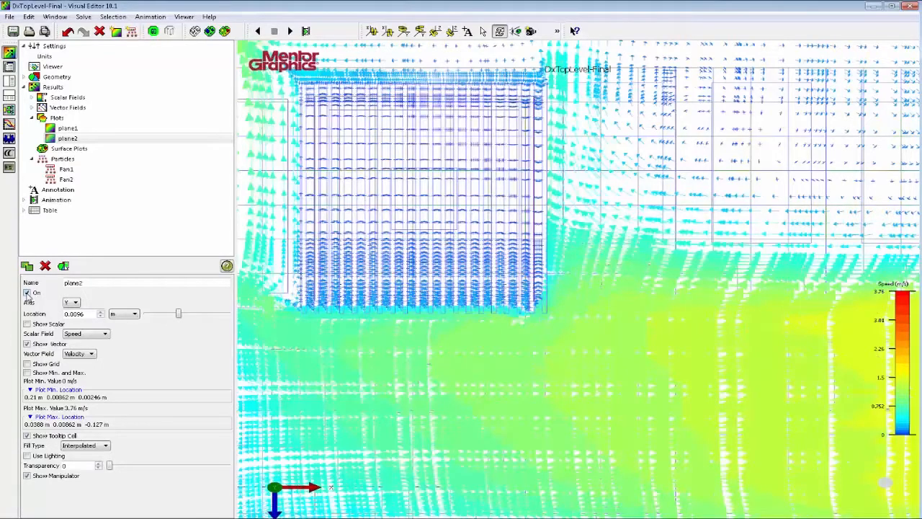
pyautogui.click(27, 294)
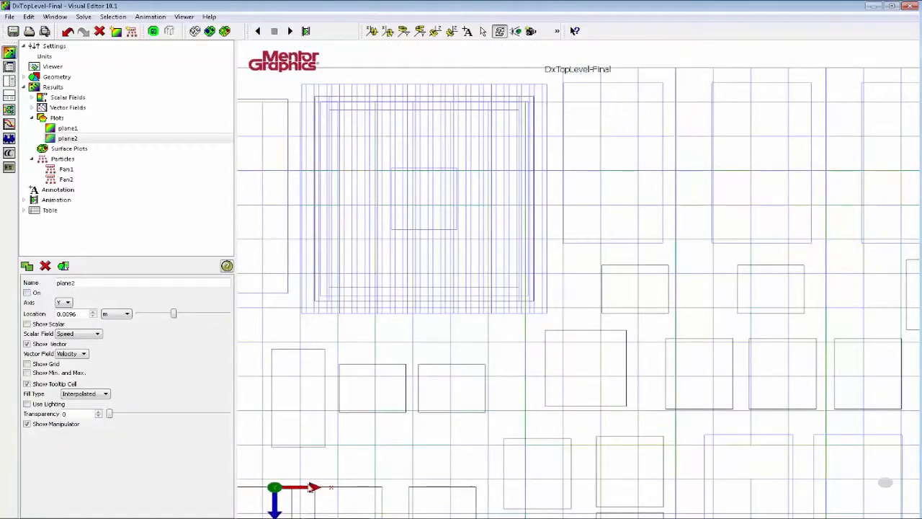
# Switch to the Project Manager and select the Heatsink part attached on top of component U1 in DxTopLevel.pcb.
pyautogui.click(250, 505)
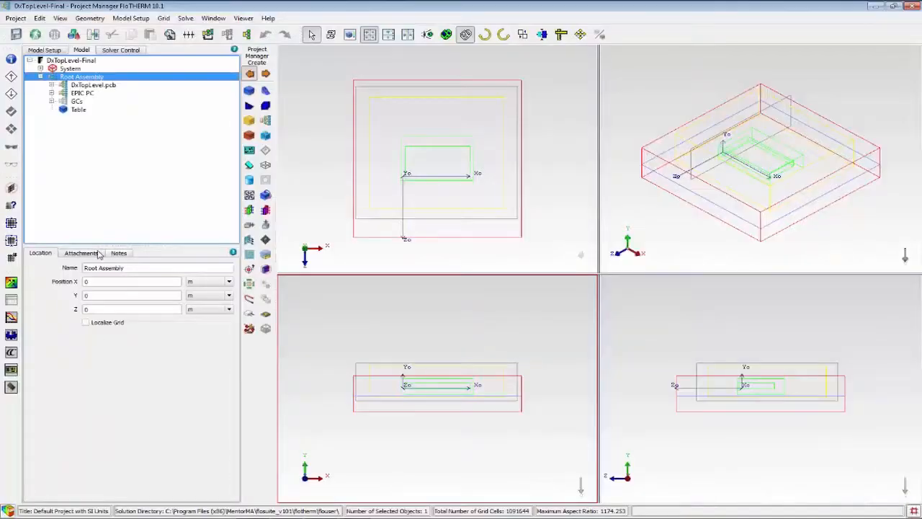
pyautogui.click(52, 85)
pyautogui.click(63, 118)
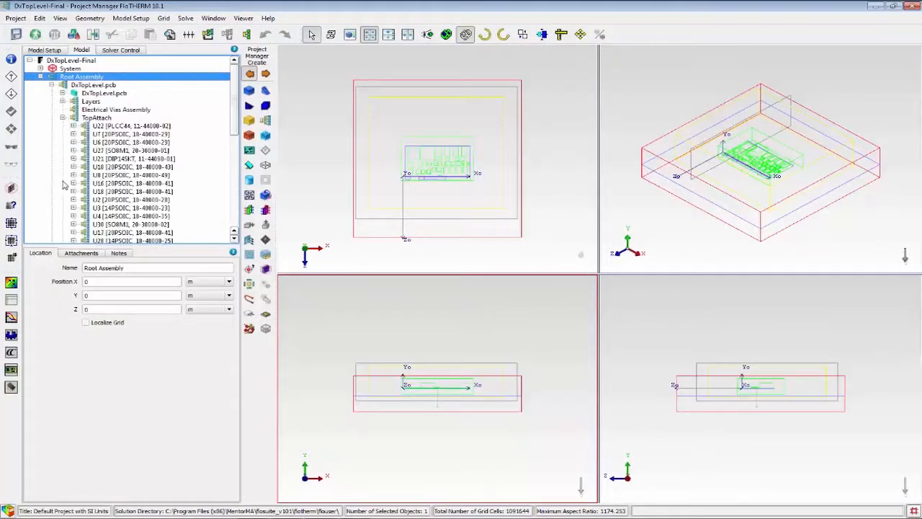
pyautogui.scroll(-5, 74, 162)
pyautogui.click(74, 158)
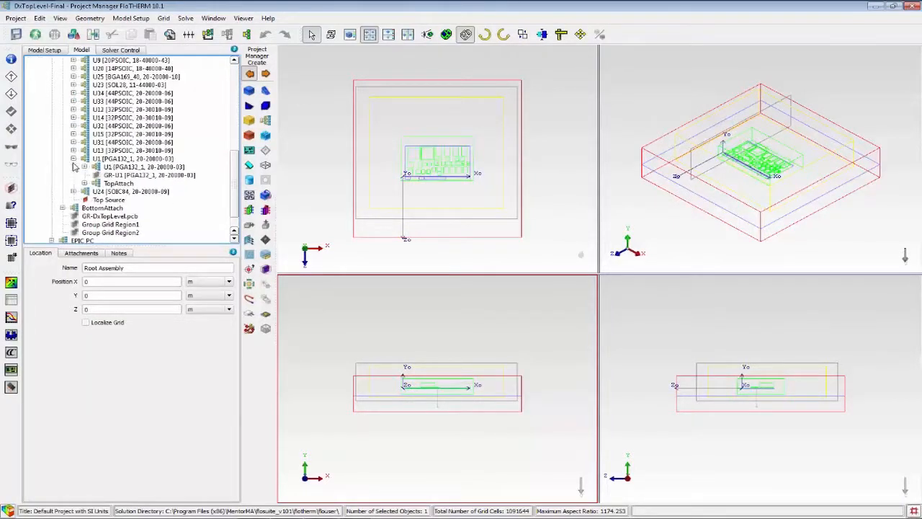
pyautogui.click(85, 183)
pyautogui.click(95, 192)
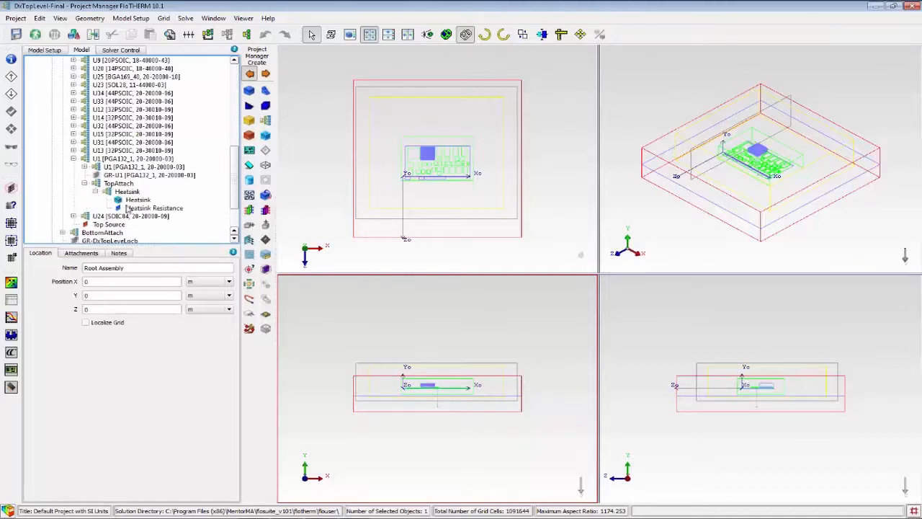
pyautogui.click(134, 199)
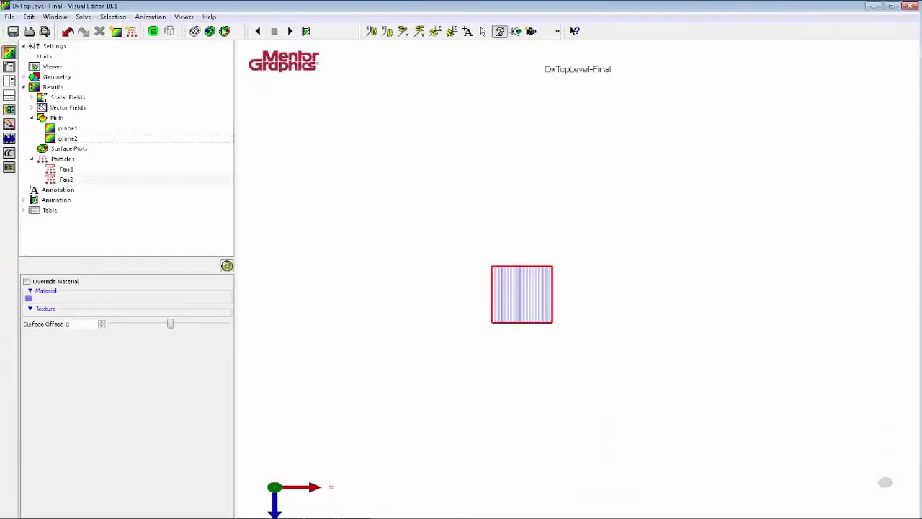
# Inspect the surface temperature of the isolated heatsink on its fins and on its base.
pyautogui.moveTo(513, 325); pyautogui.dragTo(573, 317)
pyautogui.moveTo(560, 364); pyautogui.dragTo(488, 340)
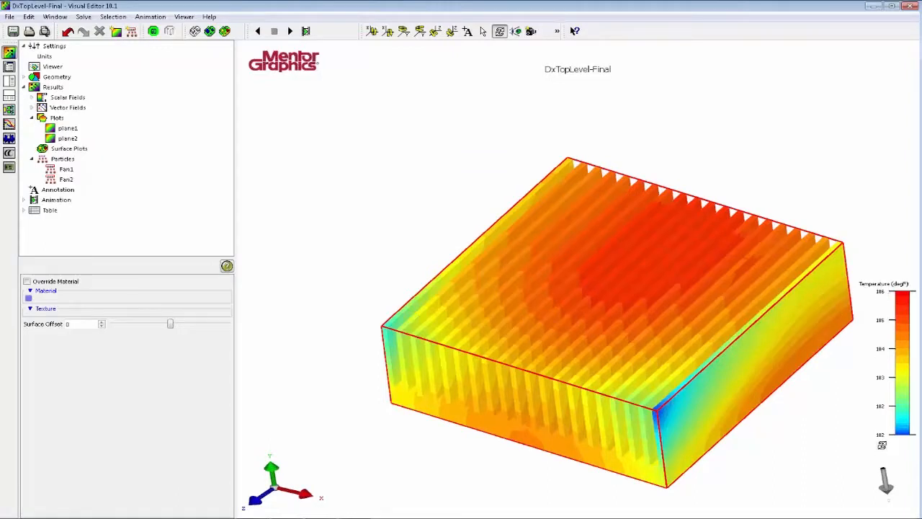
pyautogui.moveTo(805, 430); pyautogui.dragTo(547, 156)
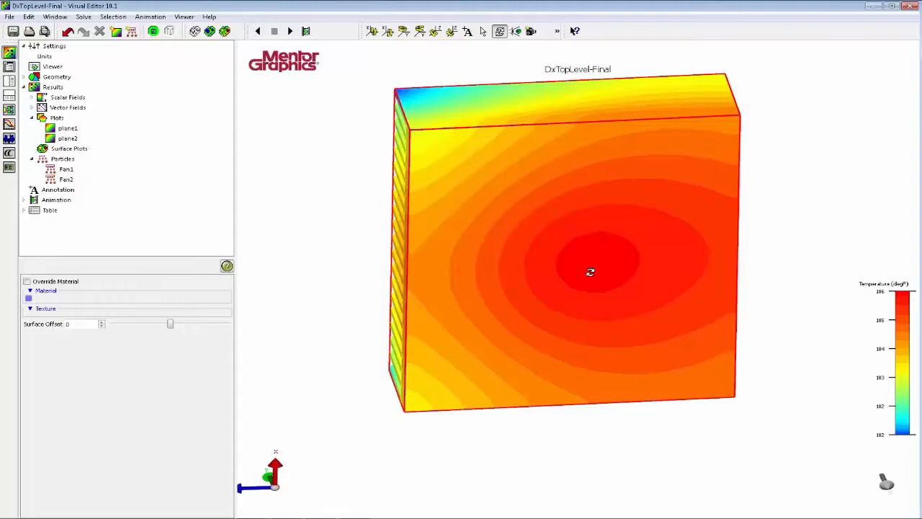
# Check the temperature at the centre of the heatsink base and across its fins, and return the heatsink to wireframe display.
pyautogui.moveTo(590, 272)
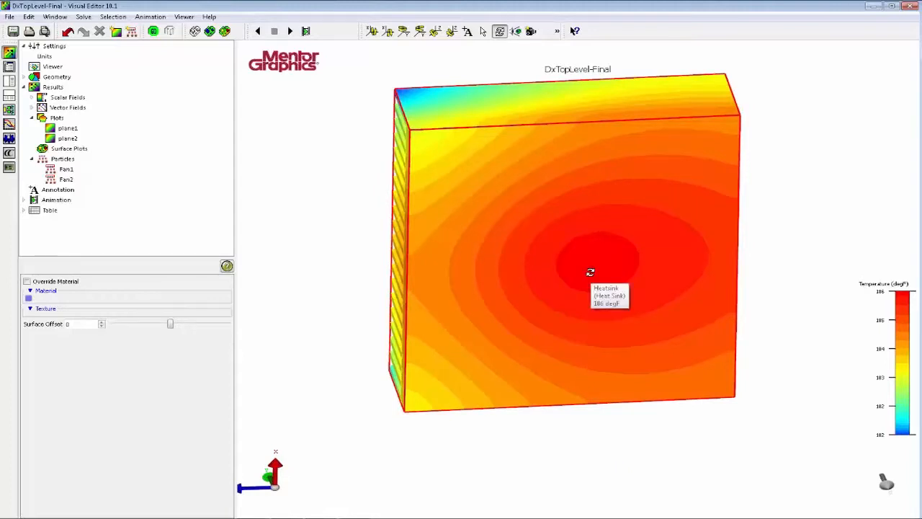
pyautogui.moveTo(597, 255); pyautogui.dragTo(626, 303)
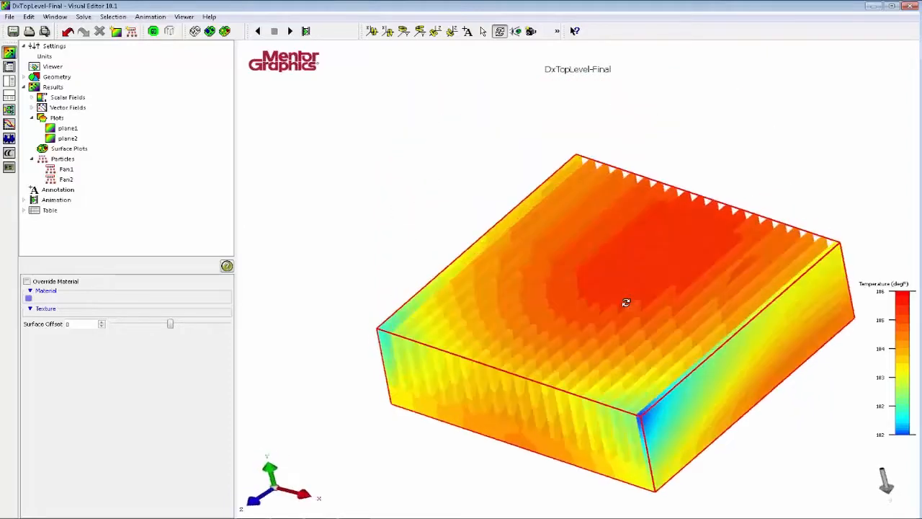
pyautogui.click(195, 32)
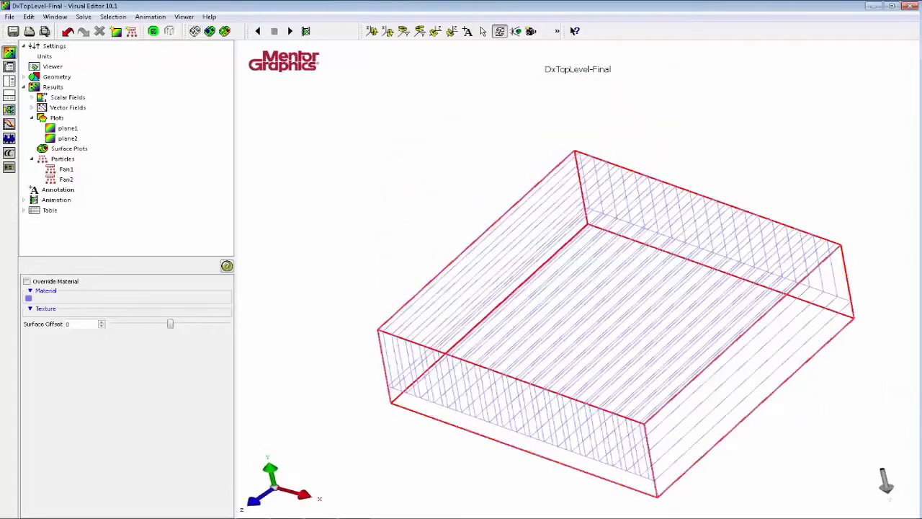
# Switch to the Project Manager, isolate the DxTopLevel.pcb board part on its own, and return to the Visual Editor.
pyautogui.hotkey('alt', 'Tab')
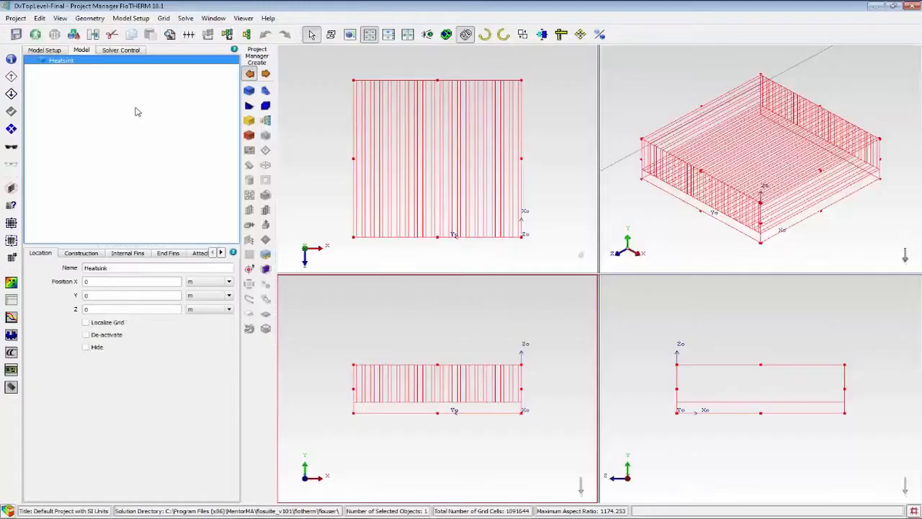
pyautogui.click(245, 35)
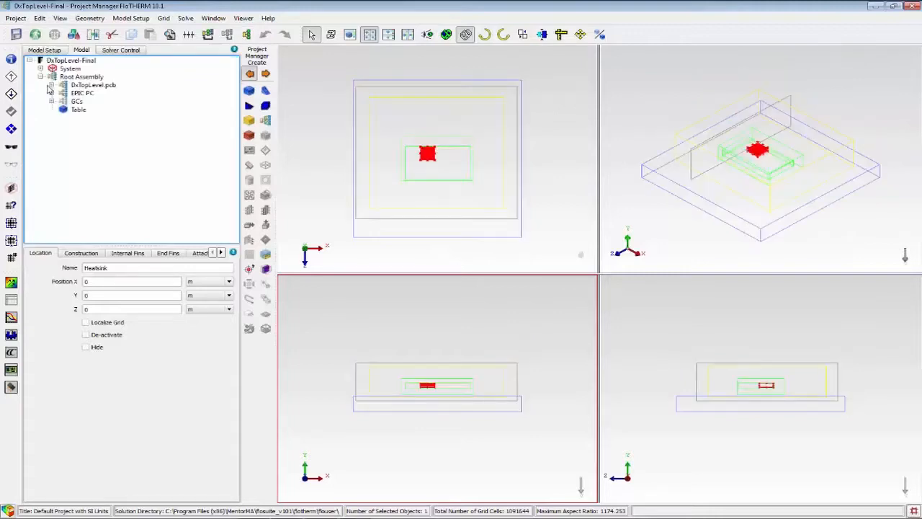
pyautogui.click(51, 85)
pyautogui.click(100, 94)
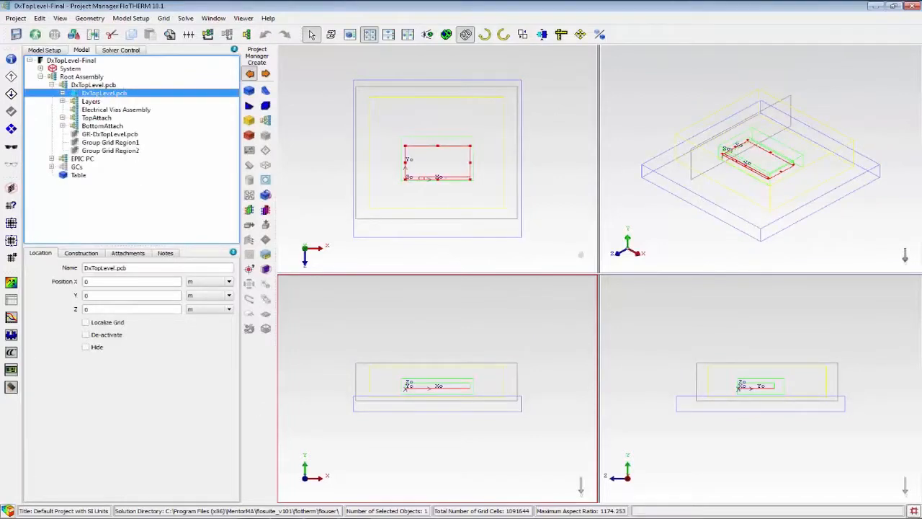
pyautogui.hotkey('alt', 'Tab')
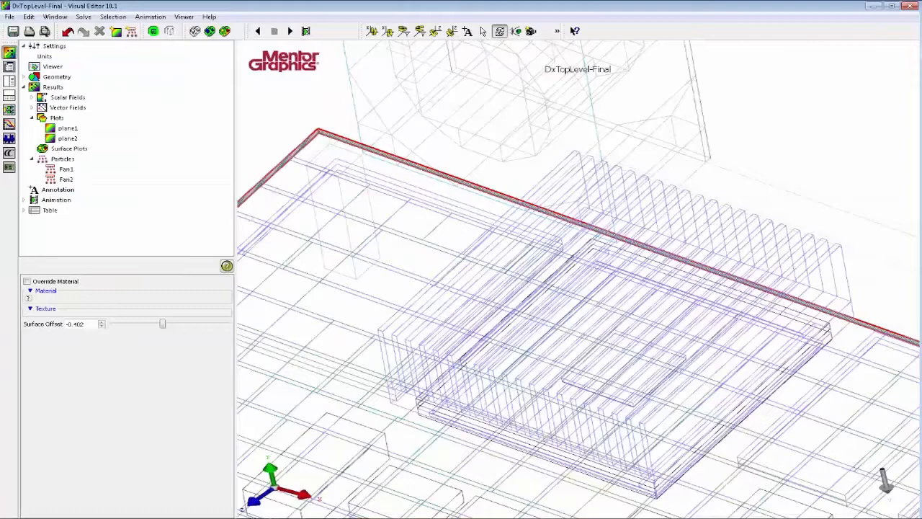
pyautogui.hotkey('alt', 'Tab')
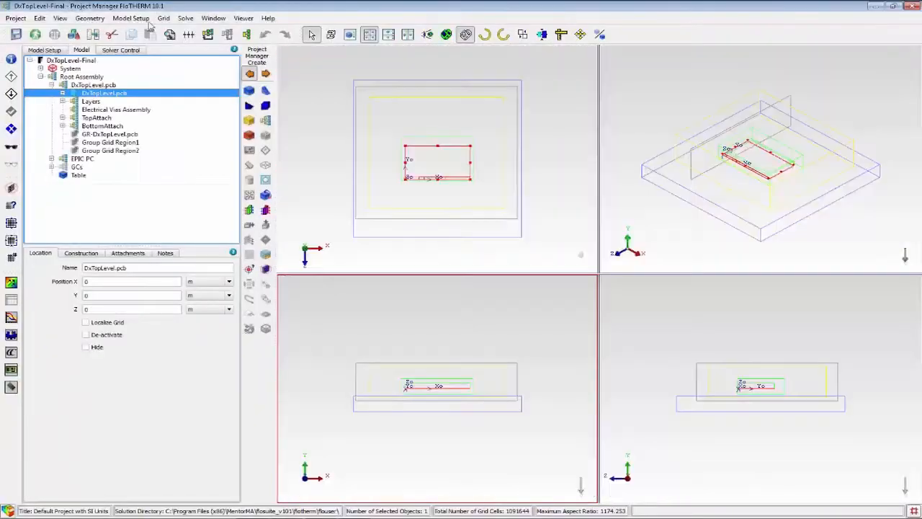
pyautogui.click(208, 34)
pyautogui.hotkey('alt', 'Tab')
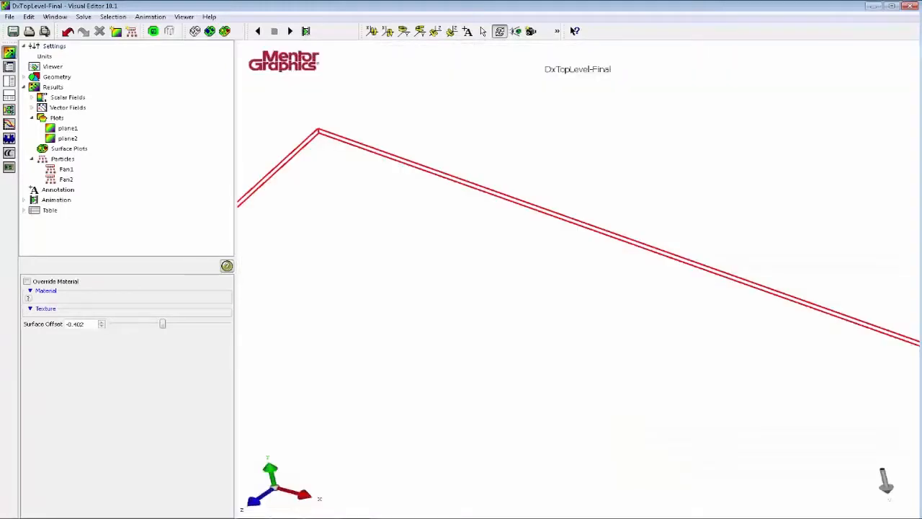
# Show the surface temperature on the isolated board and examine its distribution at an angle and along the Y axis.
pyautogui.click(225, 33)
pyautogui.scroll(-1, 819, 247)
pyautogui.scroll(-4, 703, 192)
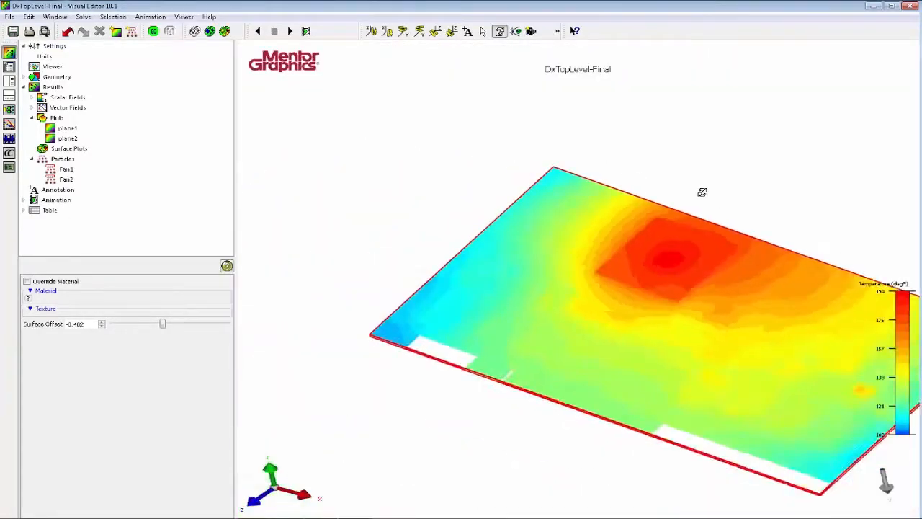
pyautogui.scroll(-3, 702, 193)
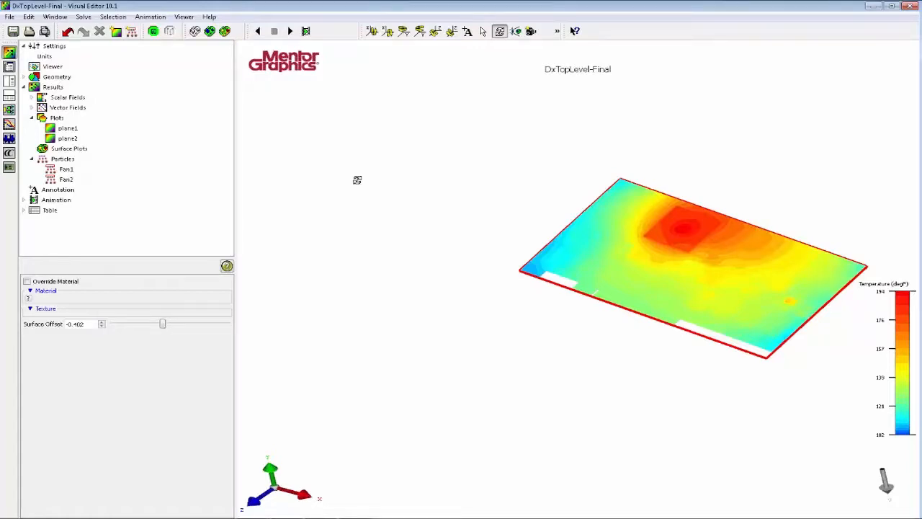
pyautogui.scroll(2, 357, 180)
pyautogui.scroll(3, 595, 245)
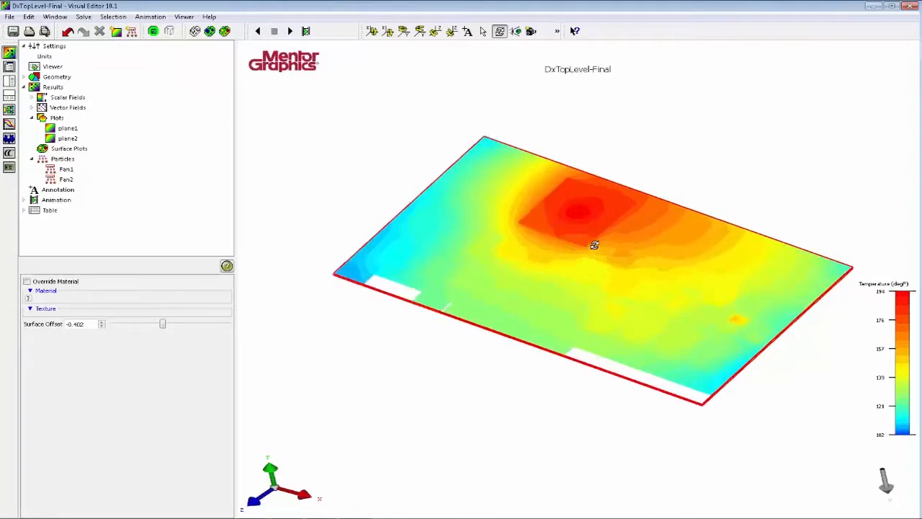
pyautogui.moveTo(594, 245); pyautogui.dragTo(750, 463)
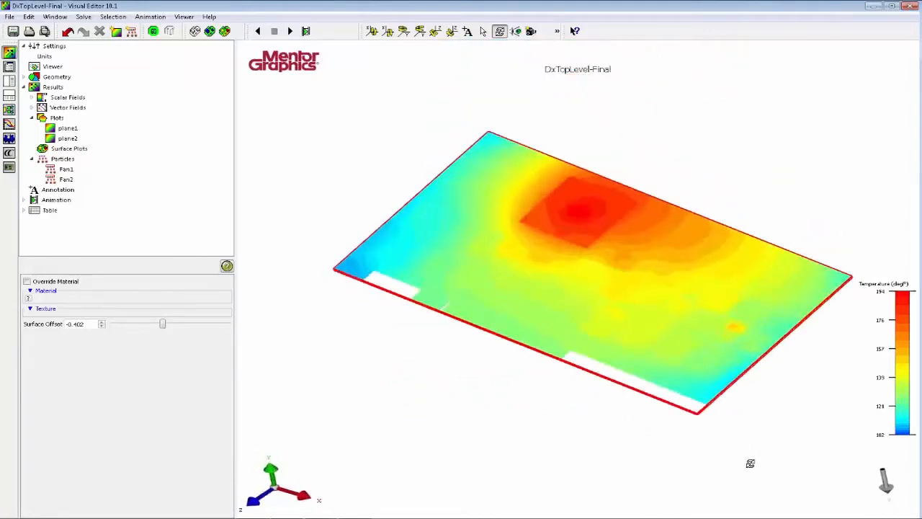
pyautogui.press('y')
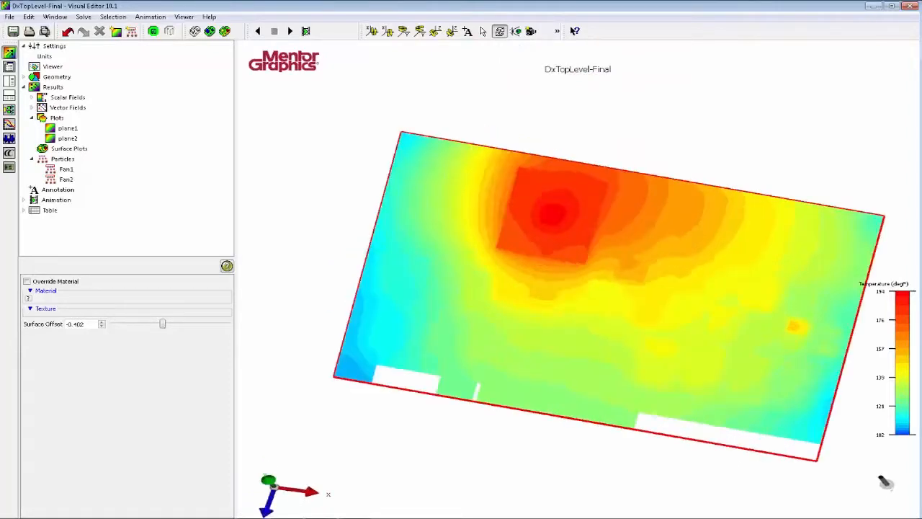
# Return the board to wireframe and, in the Project Manager, isolate the EPIC PC assembly and select its Cover and Case.
pyautogui.click(194, 31)
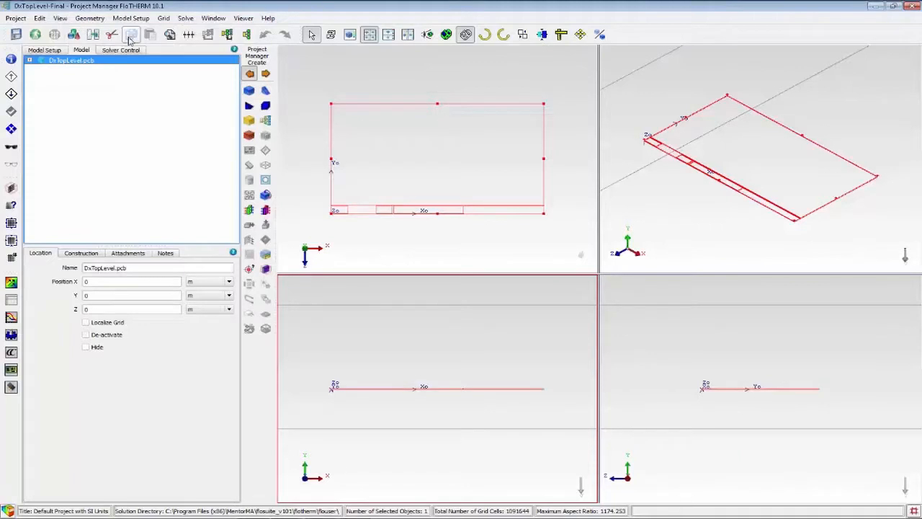
pyautogui.click(51, 93)
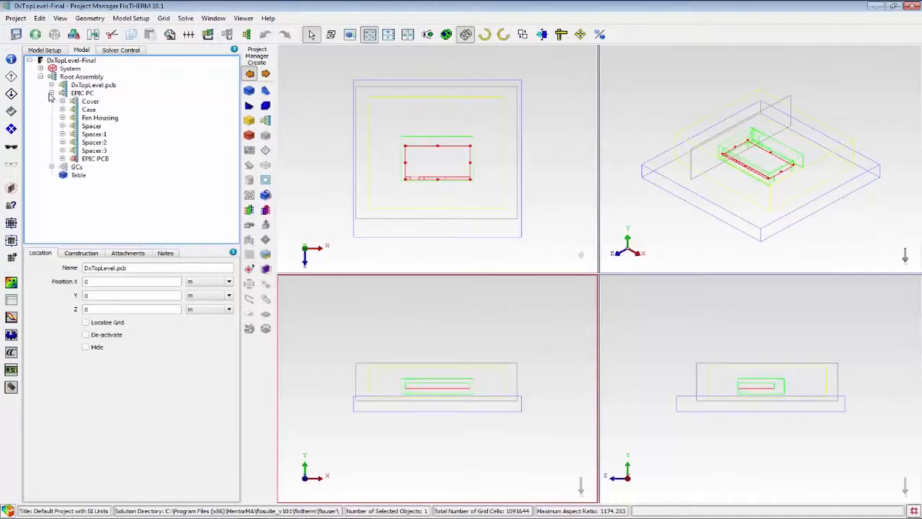
pyautogui.click(88, 102)
pyautogui.keyDown('ctrl'); pyautogui.click(89, 110); pyautogui.keyUp('ctrl')
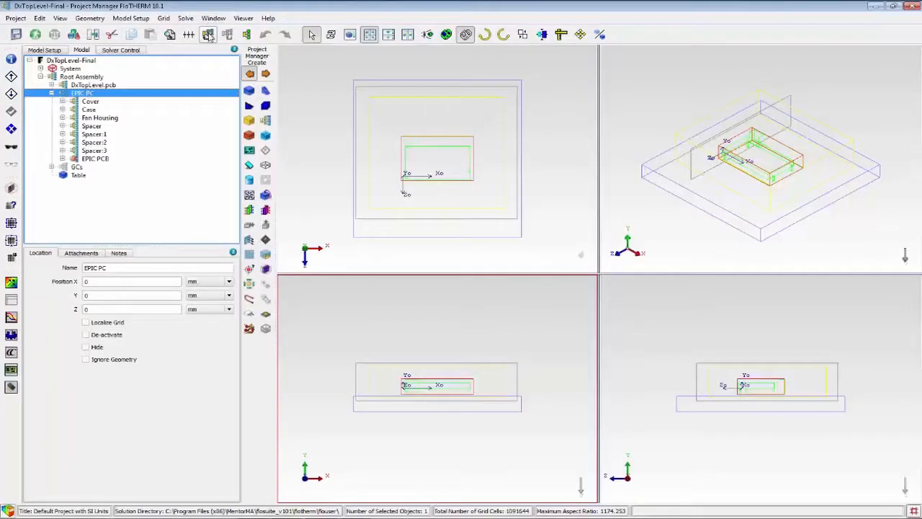
pyautogui.click(173, 60)
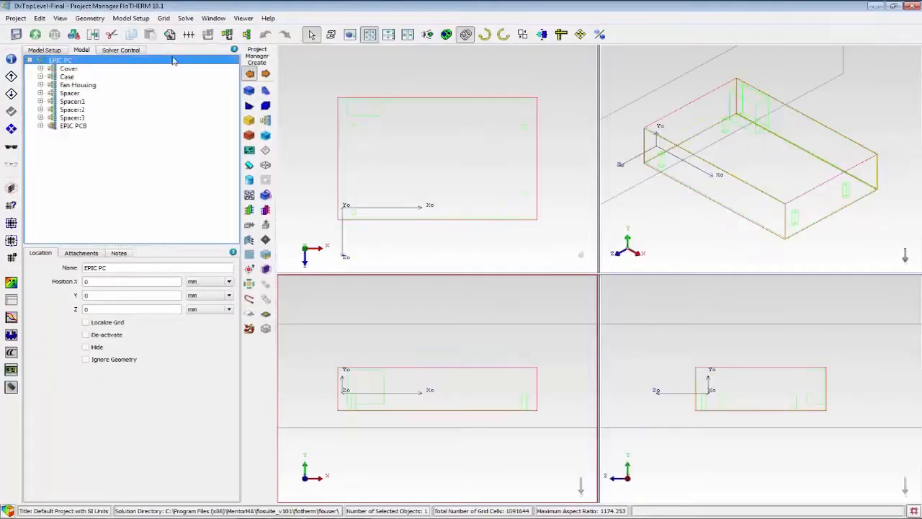
pyautogui.click(71, 68)
pyautogui.keyDown('ctrl'); pyautogui.click(67, 77); pyautogui.keyUp('ctrl')
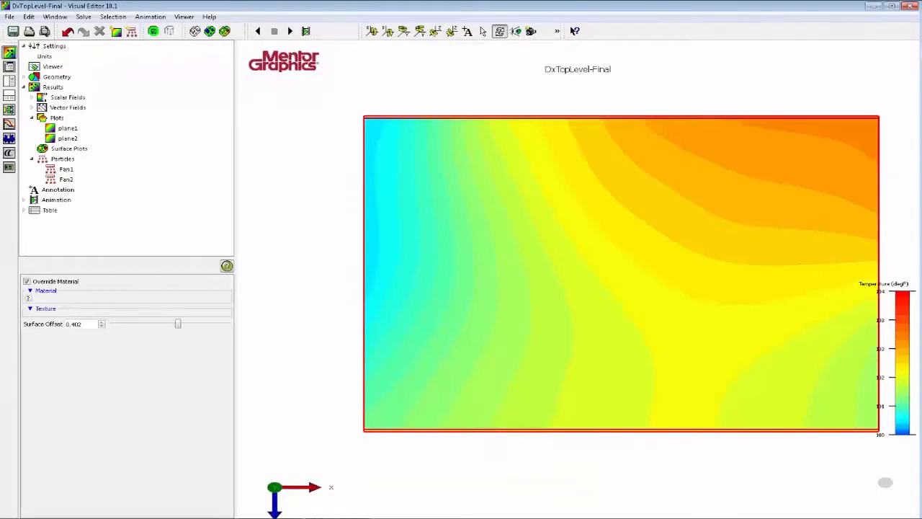
# Inspect the surface temperature of the Cover and Case around the vents and on all sides of the enclosure.
pyautogui.moveTo(658, 360); pyautogui.dragTo(877, 446)
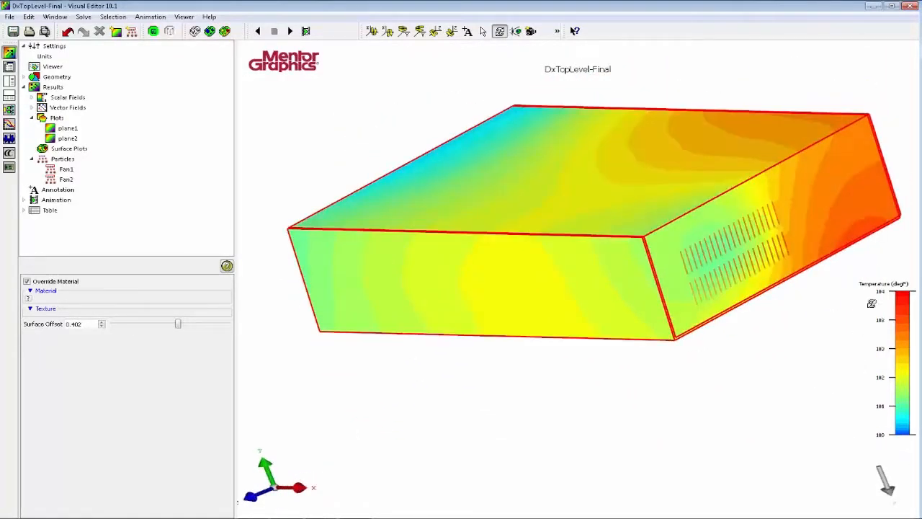
pyautogui.moveTo(799, 302); pyautogui.dragTo(542, 259)
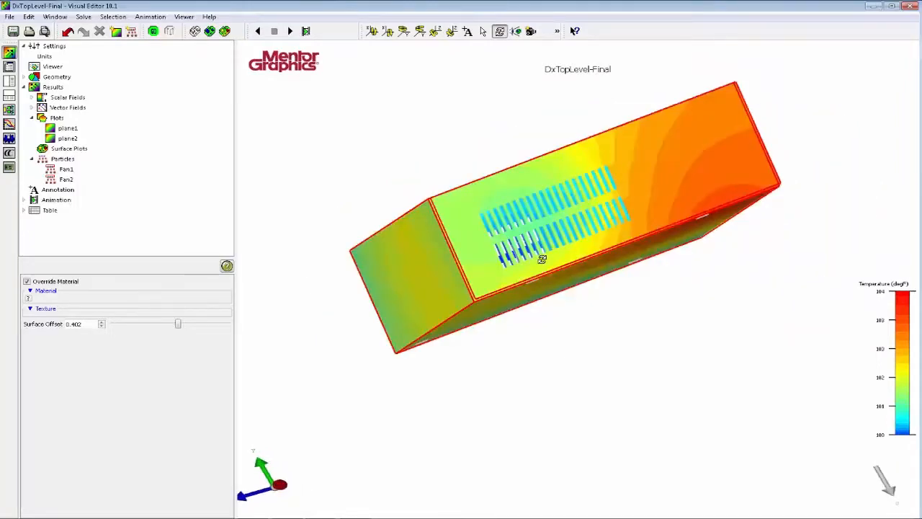
pyautogui.moveTo(542, 259); pyautogui.dragTo(870, 242)
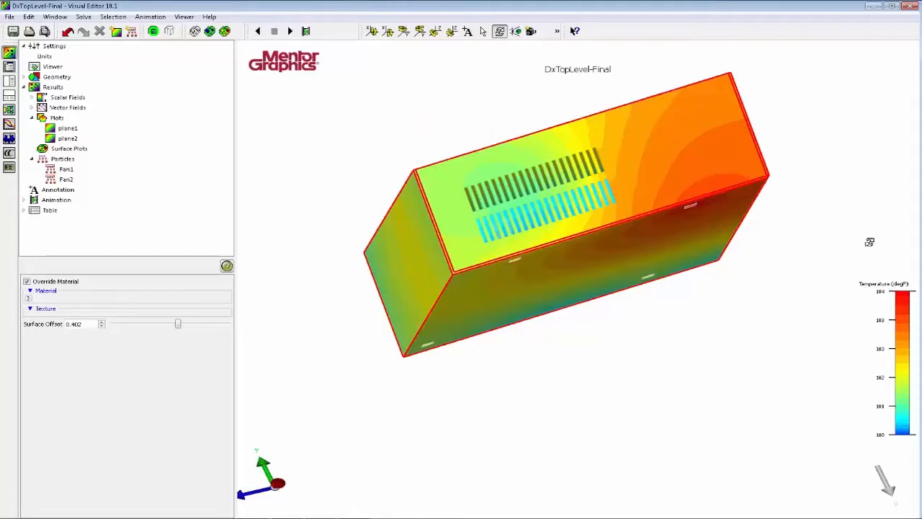
pyautogui.moveTo(869, 242); pyautogui.dragTo(869, 268)
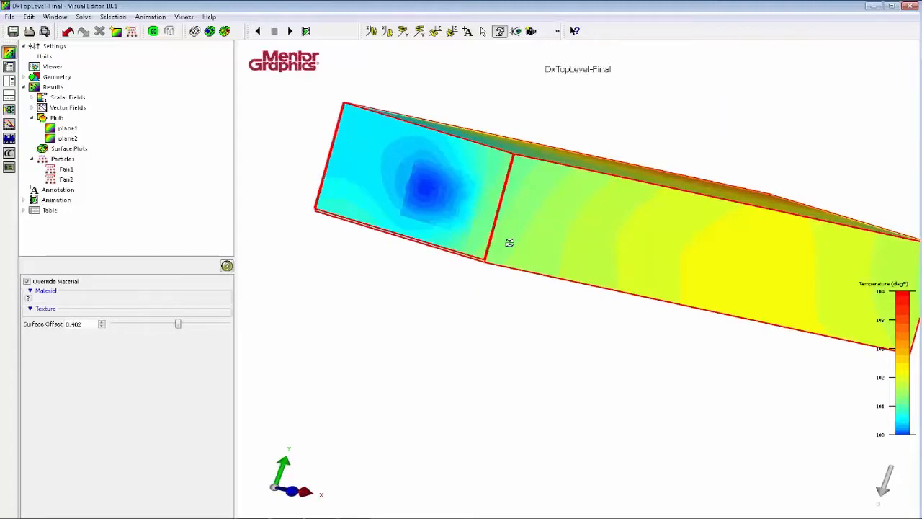
pyautogui.moveTo(509, 243); pyautogui.dragTo(611, 281)
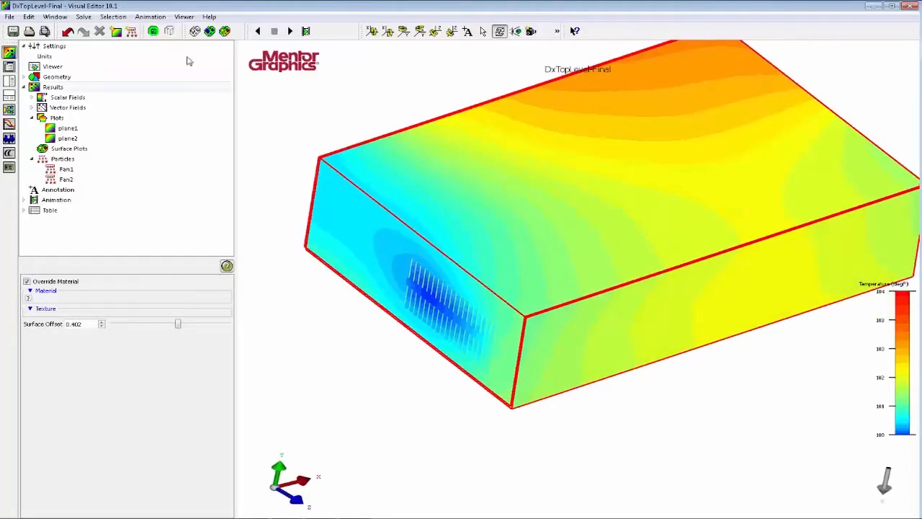
# Turn off the enclosure's surface temperature, restore the complete Root Assembly from the Project Manager, and display the model as solid.
pyautogui.click(209, 31)
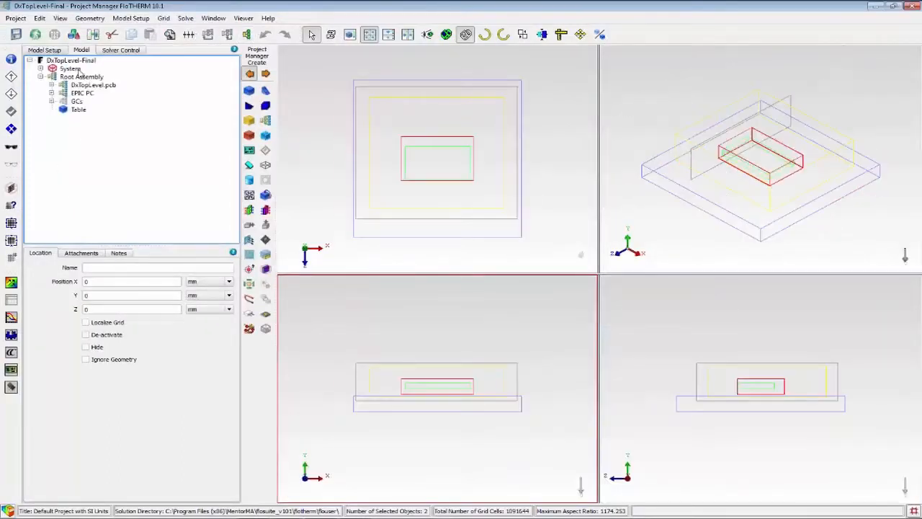
pyautogui.click(79, 77)
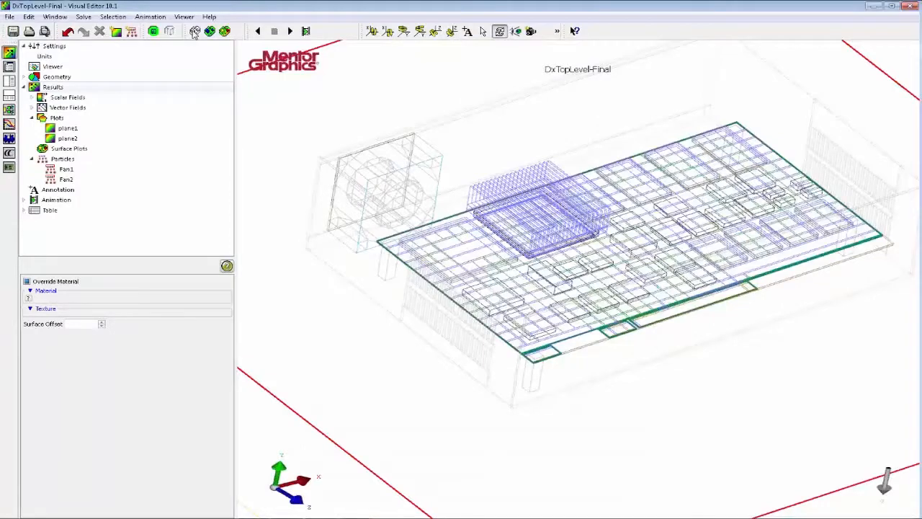
pyautogui.click(194, 33)
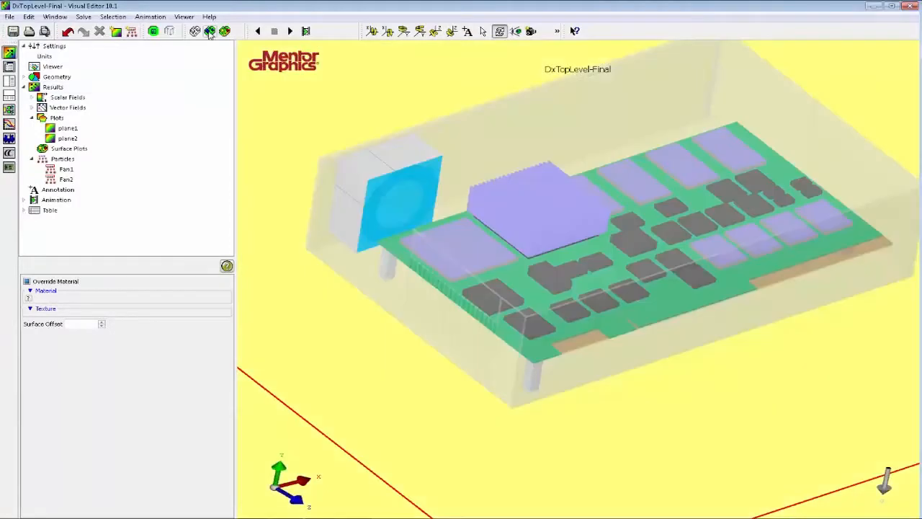
# Turn on the Fan1 and Fan2 particle streamlines and examine the airflow through the enclosure from above and at an angle.
pyautogui.click(68, 169)
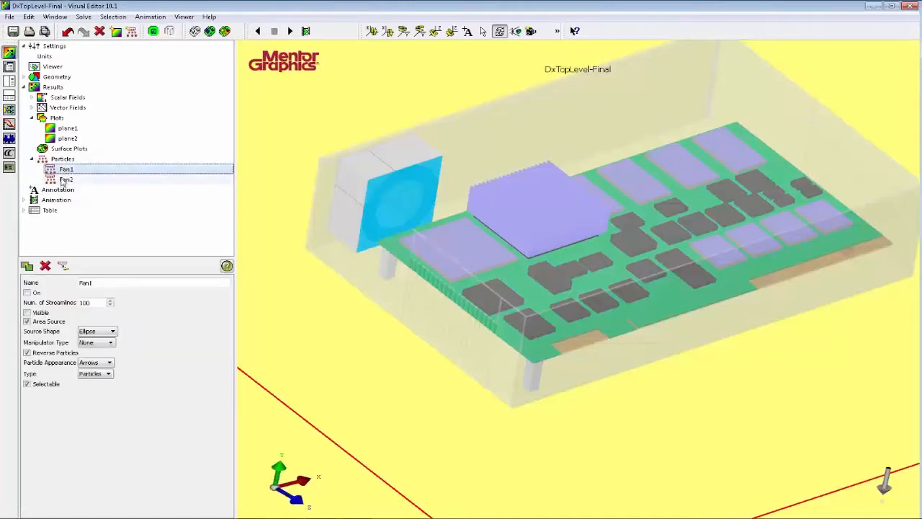
pyautogui.keyDown('ctrl'); pyautogui.click(64, 179); pyautogui.keyUp('ctrl')
pyautogui.click(27, 292)
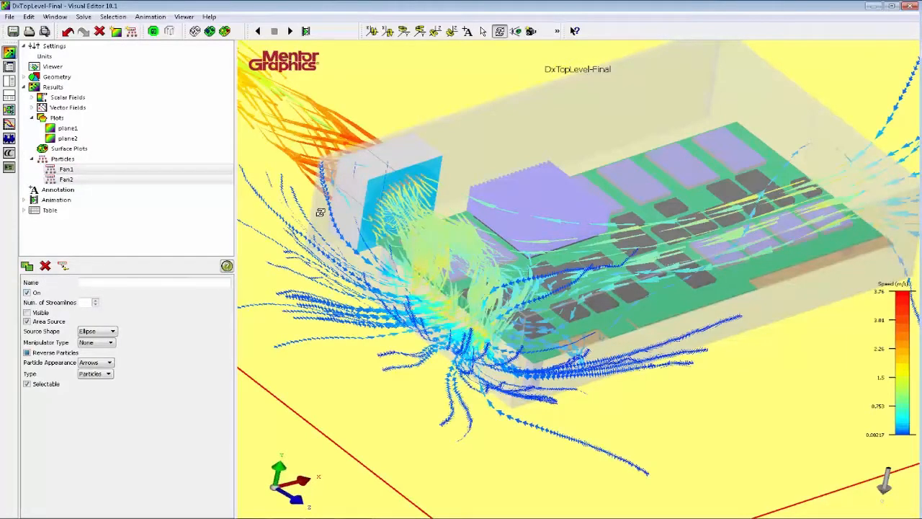
pyautogui.press('y')
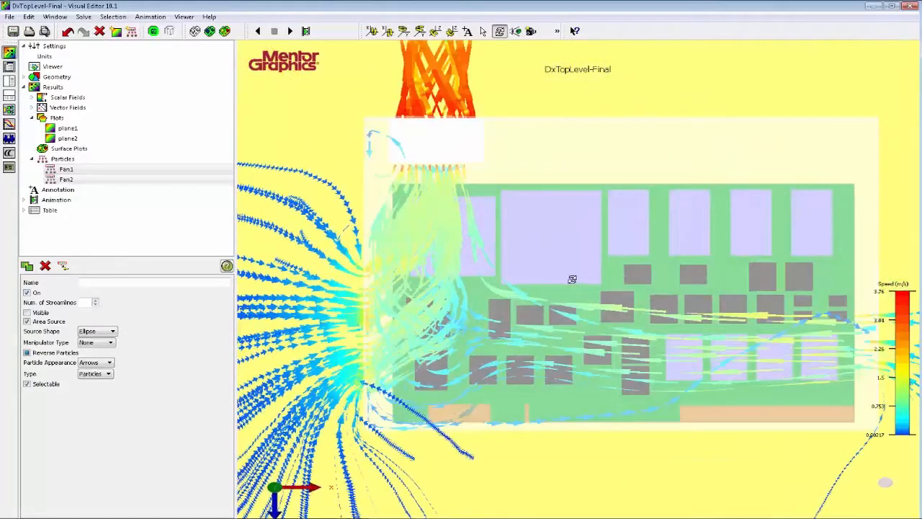
pyautogui.moveTo(572, 279); pyautogui.dragTo(529, 260)
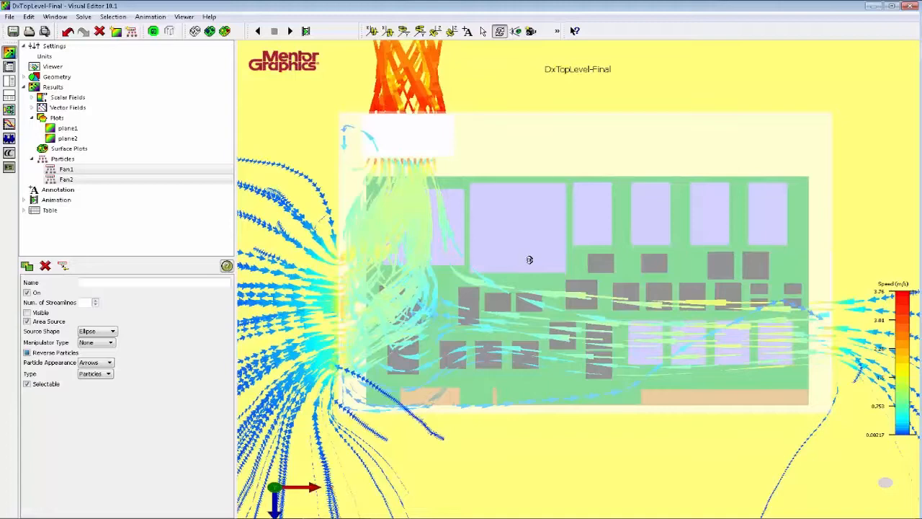
pyautogui.scroll(-2, 529, 259)
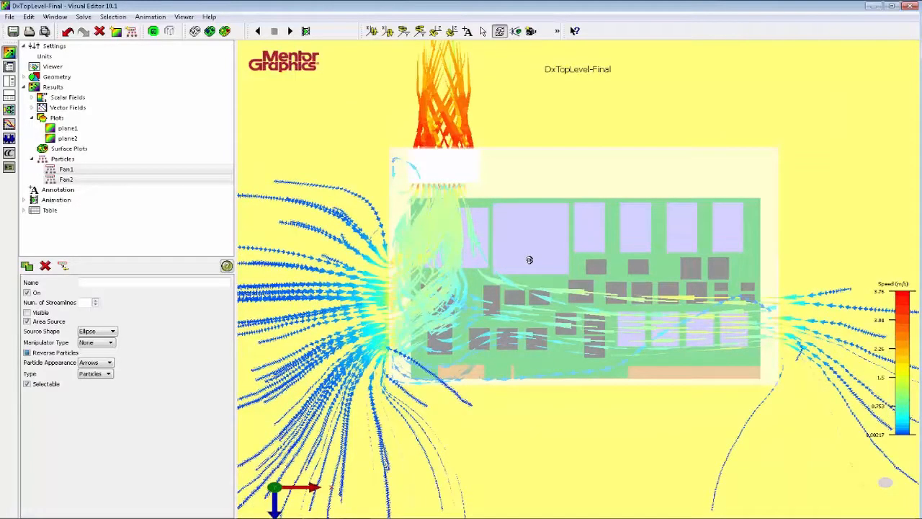
pyautogui.moveTo(488, 293); pyautogui.dragTo(418, 195)
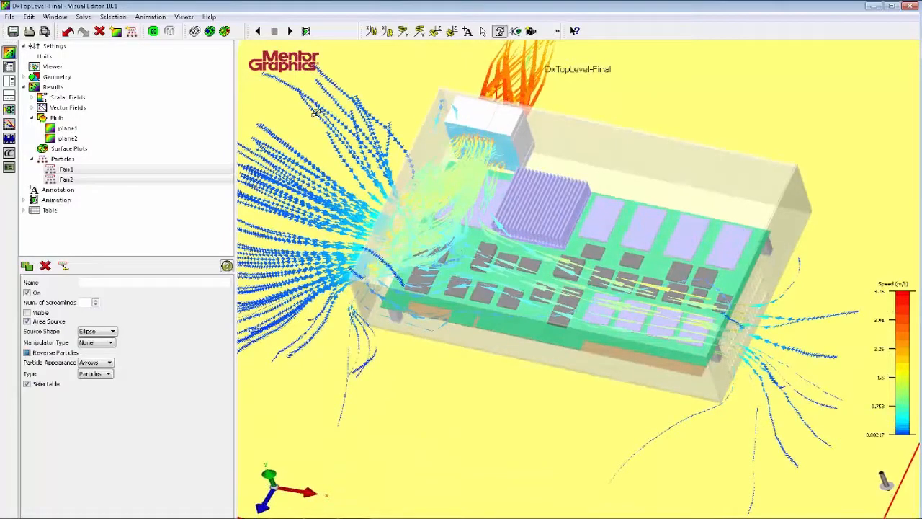
# Play the animation of the fan streamlines and set their particle scalar to Temperature.
pyautogui.click(289, 31)
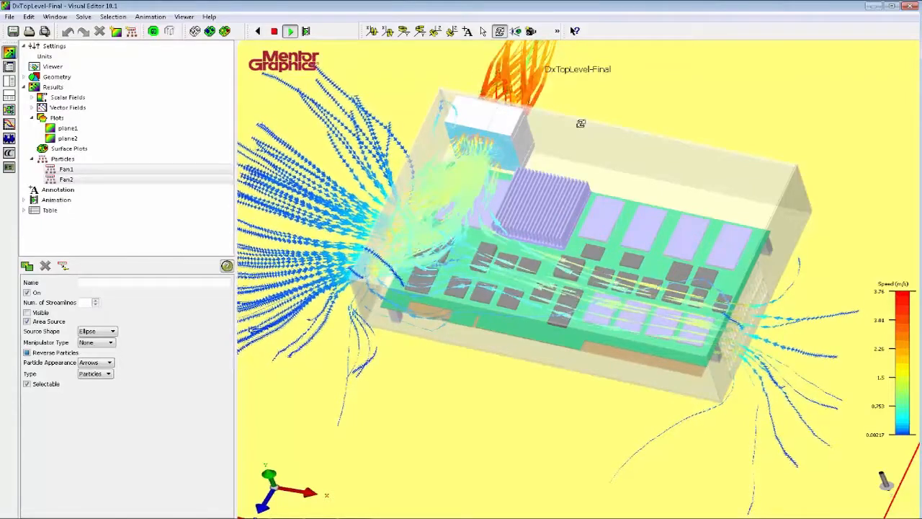
pyautogui.click(62, 159)
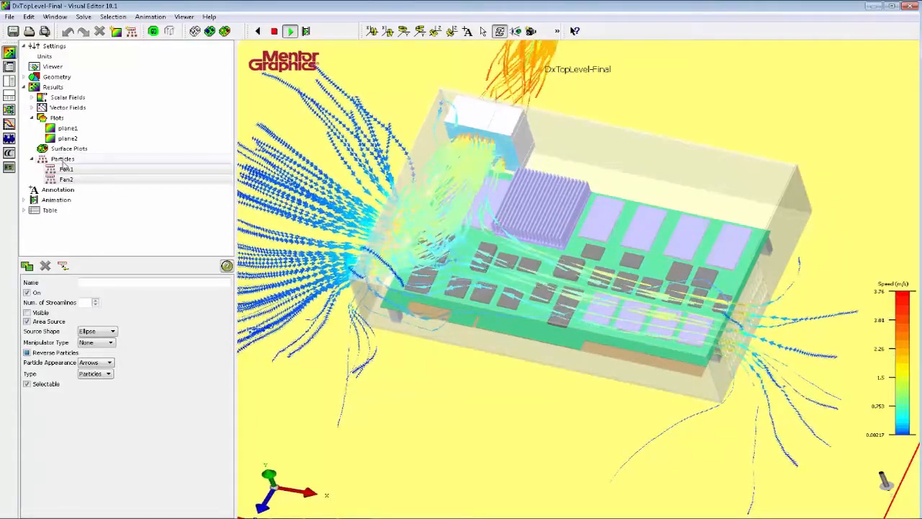
pyautogui.click(91, 283)
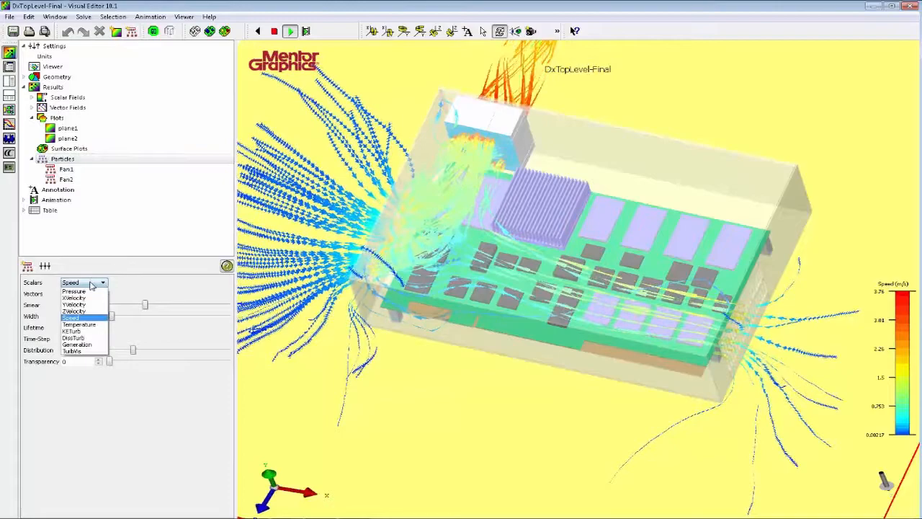
pyautogui.click(92, 324)
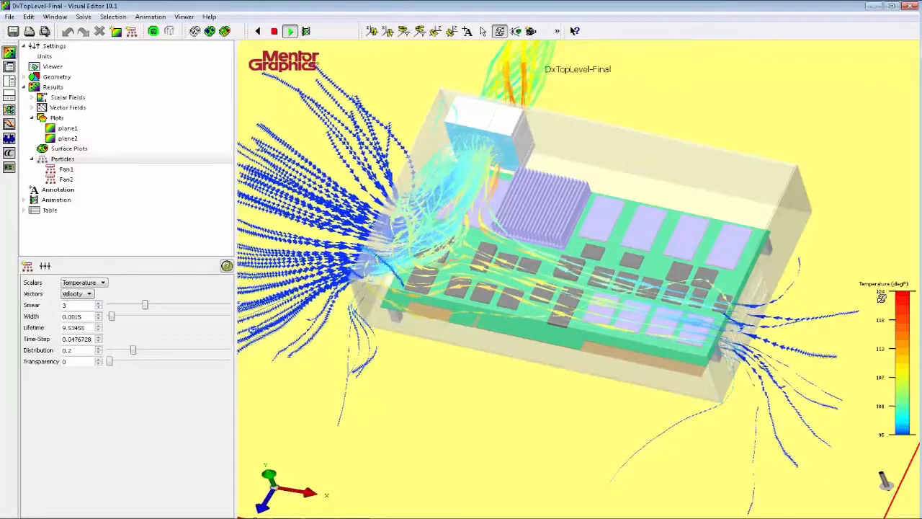
# Examine the temperature-coloured streamlines around the enclosure from another angle and stop the animation.
pyautogui.moveTo(865, 301); pyautogui.dragTo(214, 210)
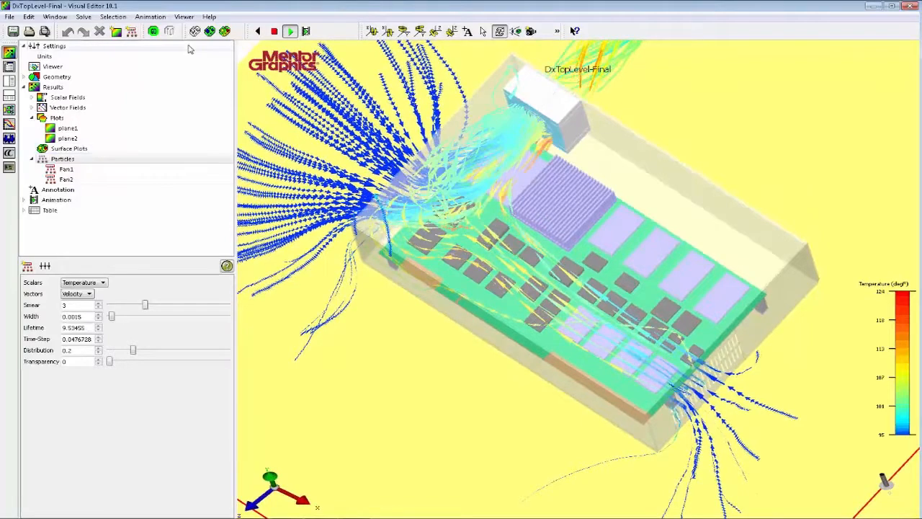
pyautogui.click(274, 31)
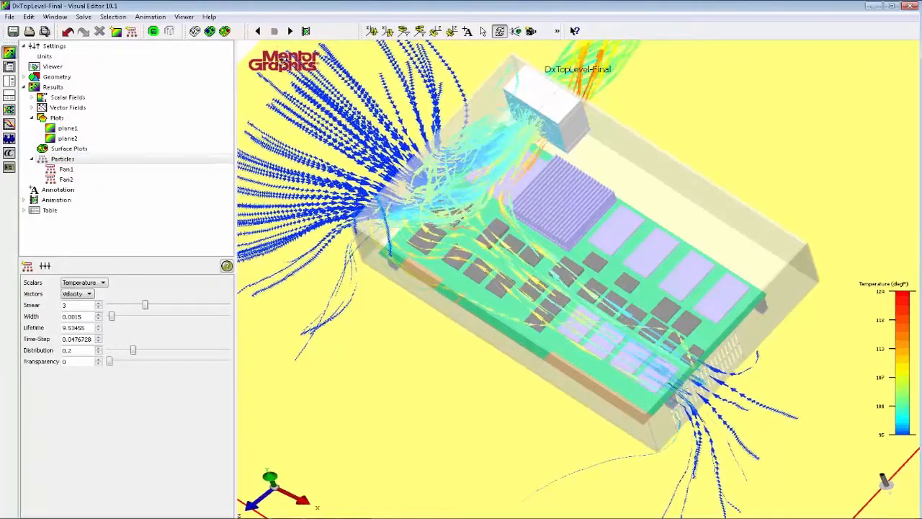
pyautogui.moveTo(481, 327); pyautogui.dragTo(507, 291)
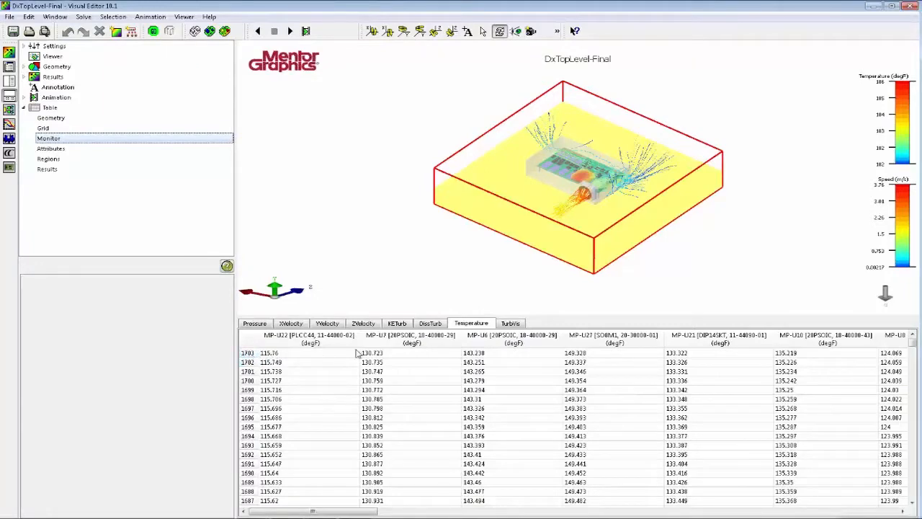
# Look through the monitor point temperatures, checking U1's DieJunction_Temp and CaseTemp at iteration 1703.
pyautogui.moveTo(312, 511); pyautogui.dragTo(858, 511)
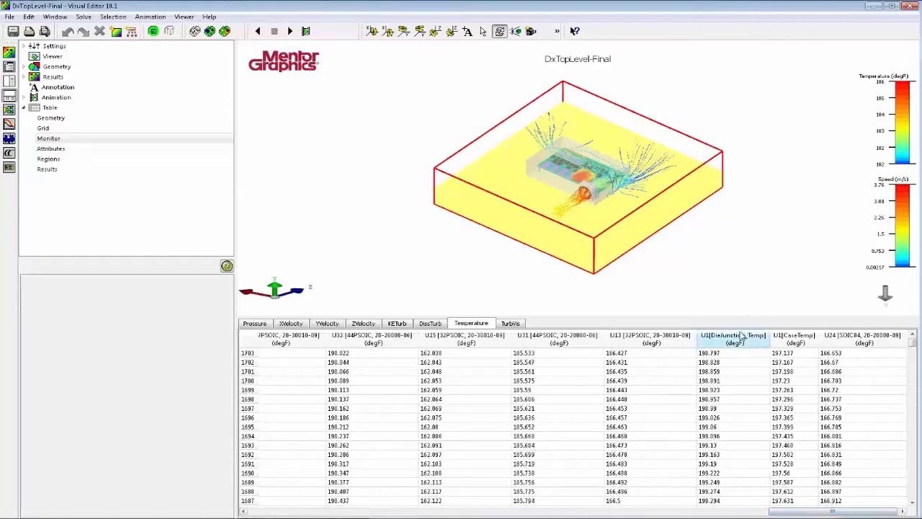
pyautogui.click(731, 354)
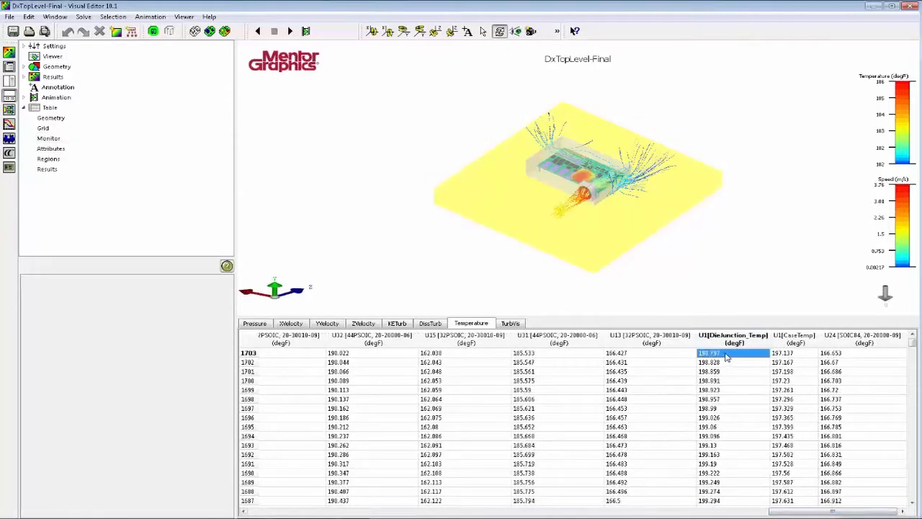
pyautogui.click(778, 354)
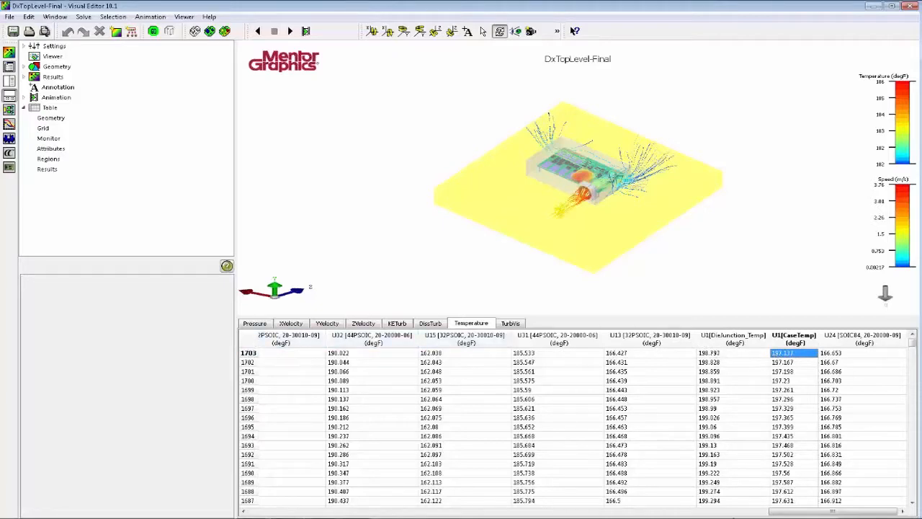
pyautogui.moveTo(810, 512); pyautogui.dragTo(354, 512)
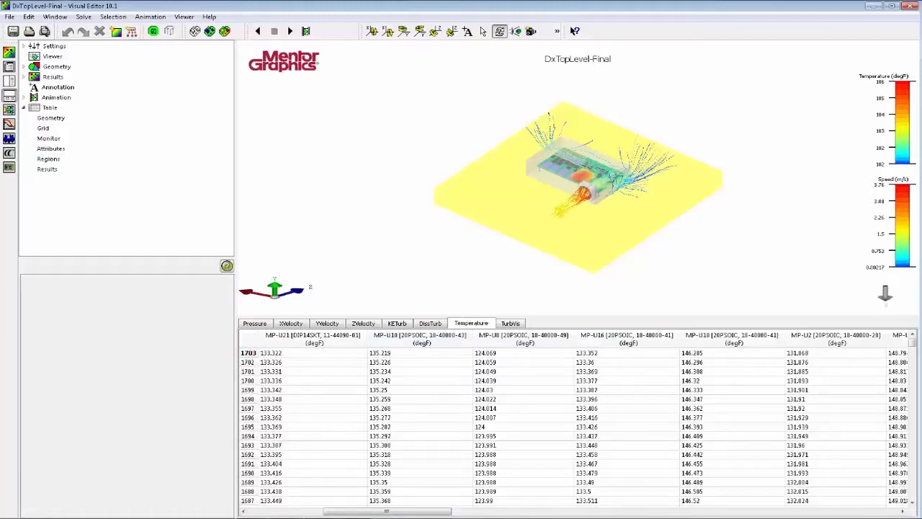
# Select the whole monitor temperature table, paste it into a spreadsheet application, and close that spreadsheet.
pyautogui.click(247, 344)
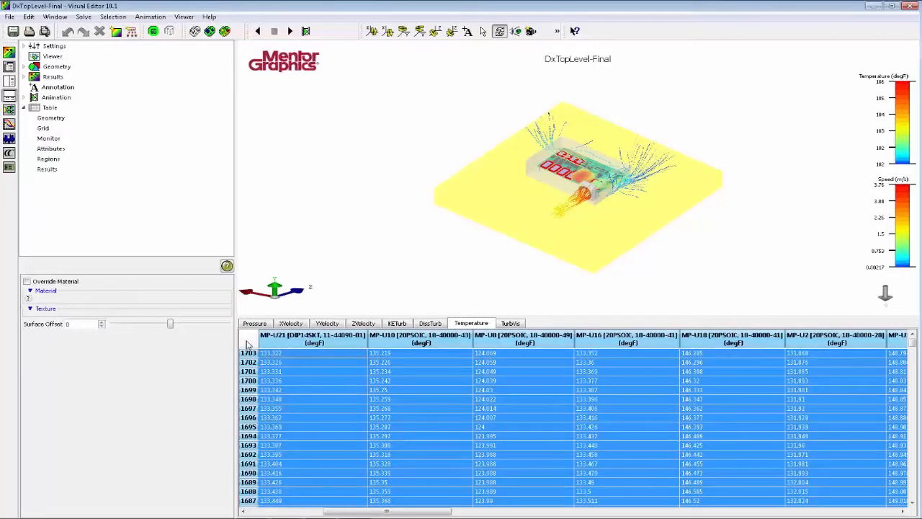
pyautogui.rightClick(296, 354)
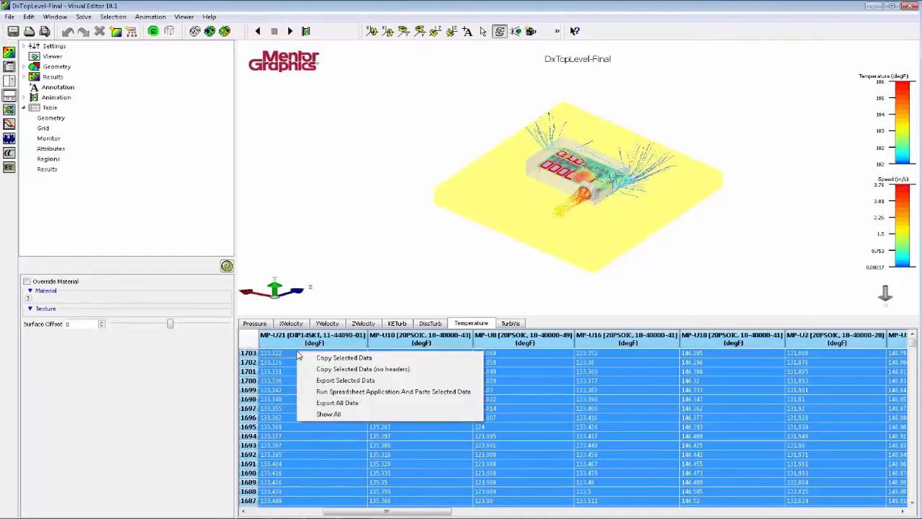
pyautogui.click(469, 393)
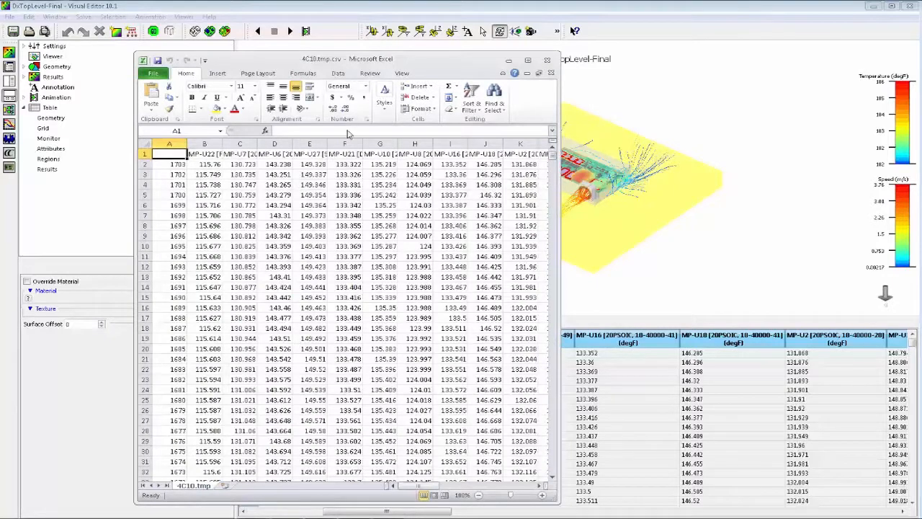
pyautogui.click(547, 60)
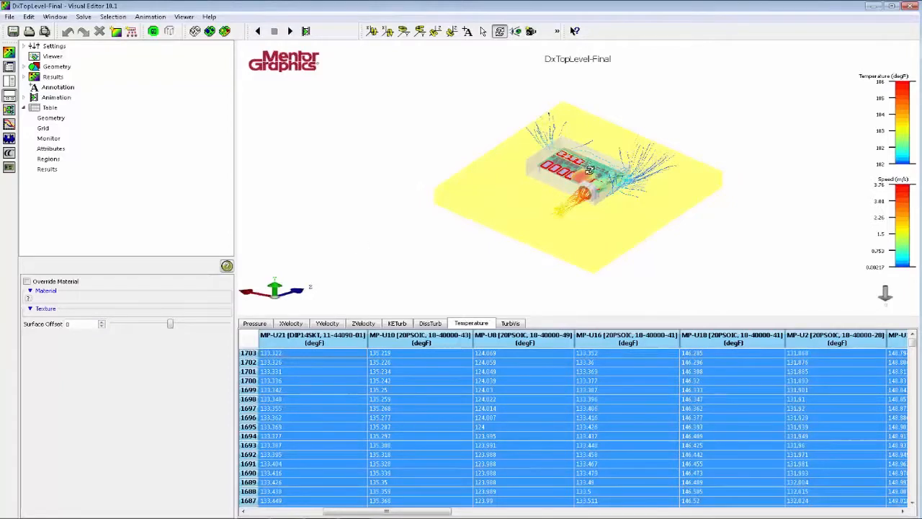
# Inspect the highlighted board components, the heatsink plane plot and the fan streamlines up close.
pyautogui.moveTo(559, 208); pyautogui.dragTo(511, 131)
pyautogui.moveTo(509, 128); pyautogui.dragTo(657, 221, button='right')
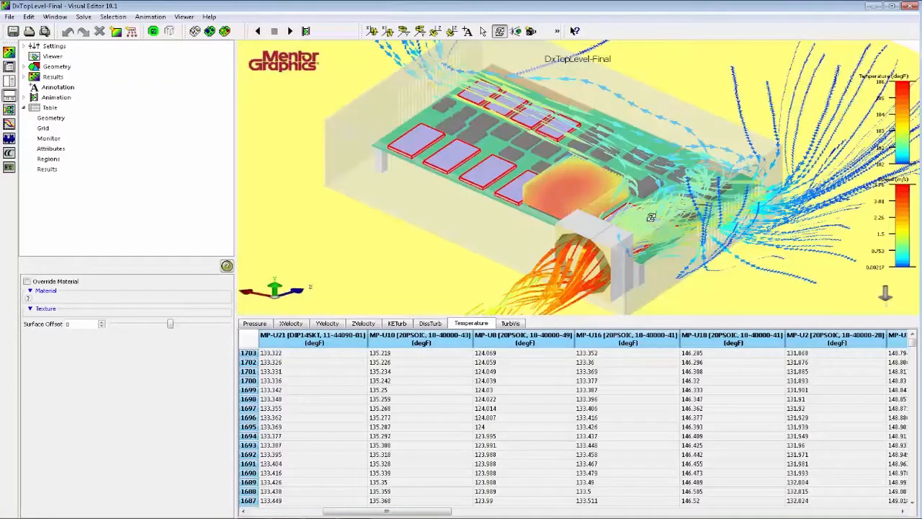
pyautogui.moveTo(564, 186); pyautogui.dragTo(565, 203, button='middle')
pyautogui.scroll(-3, 566, 203)
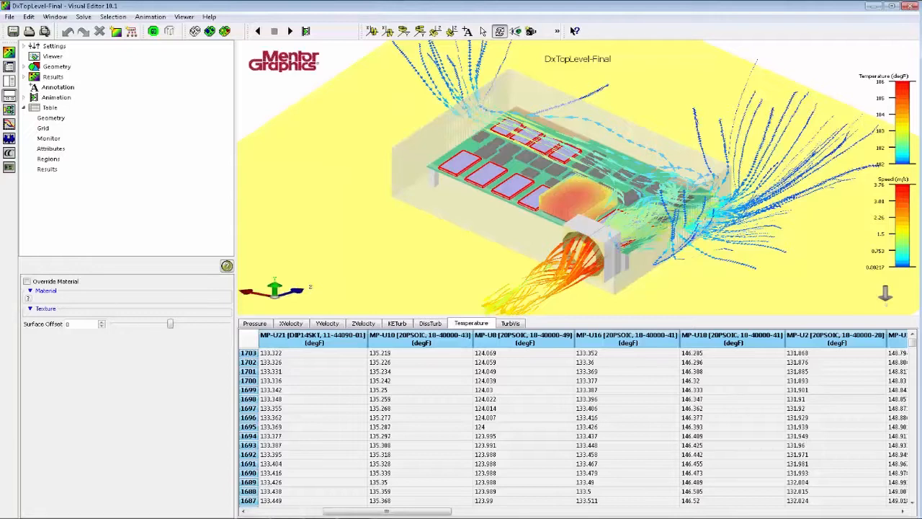
# Close Visual Editor and launch Command Center for the DxTopLevel-Final project from Project Manager.
pyautogui.click(912, 6)
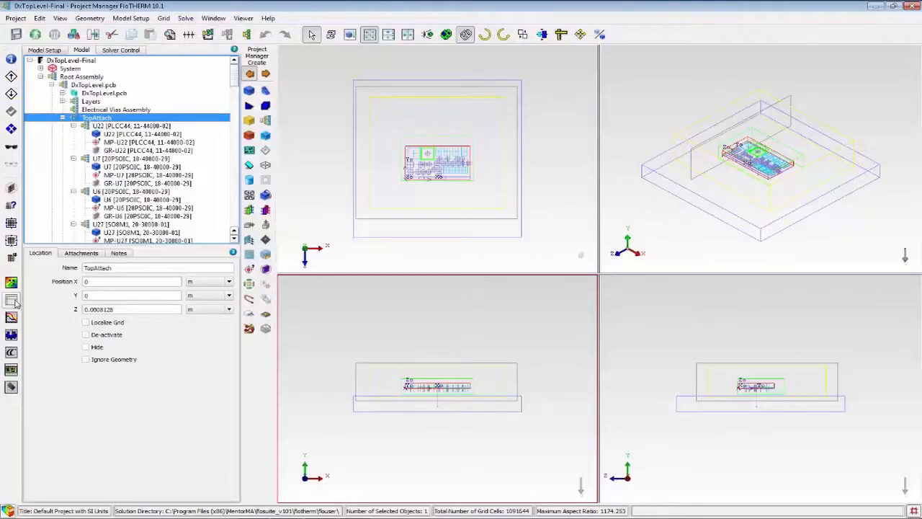
pyautogui.click(10, 355)
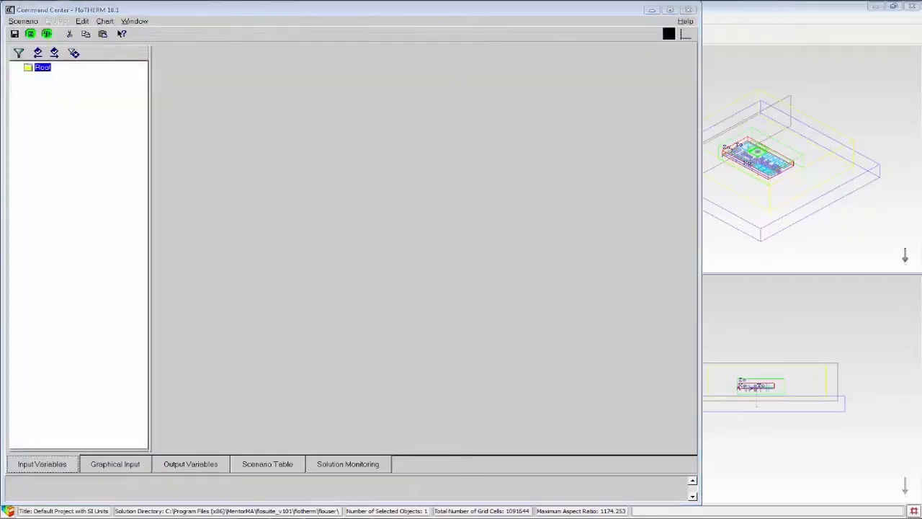
pyautogui.rightClick(354, 518)
pyautogui.click(355, 510)
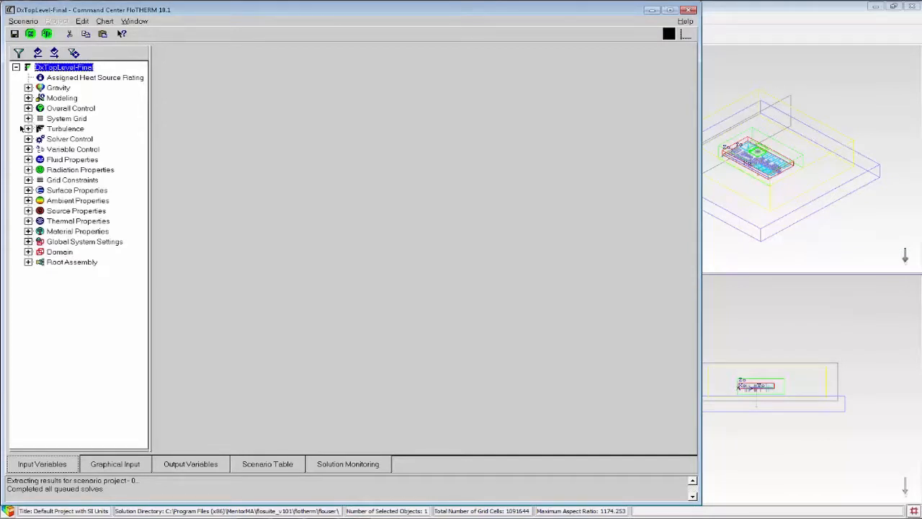
# Filter the tree to the chosen input variables and review the design range of the heatsink's Number Of Internal Fins.
pyautogui.click(74, 53)
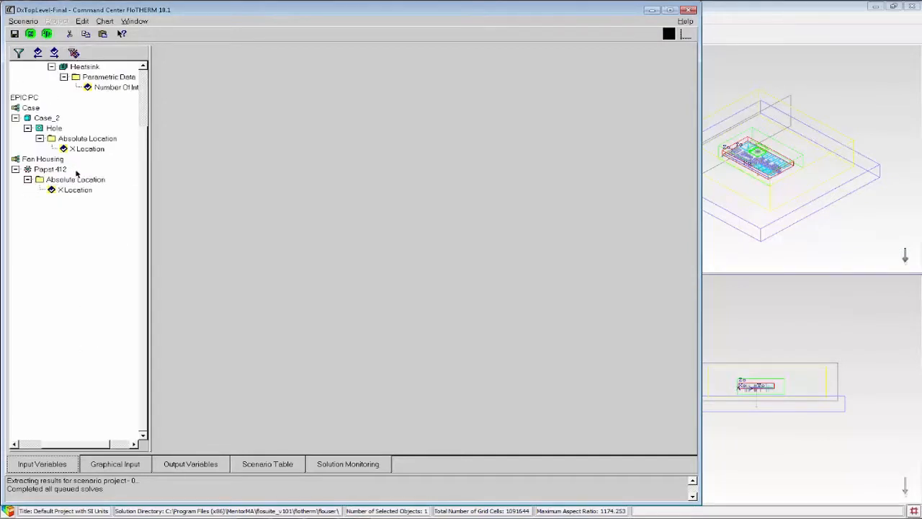
pyautogui.click(112, 160)
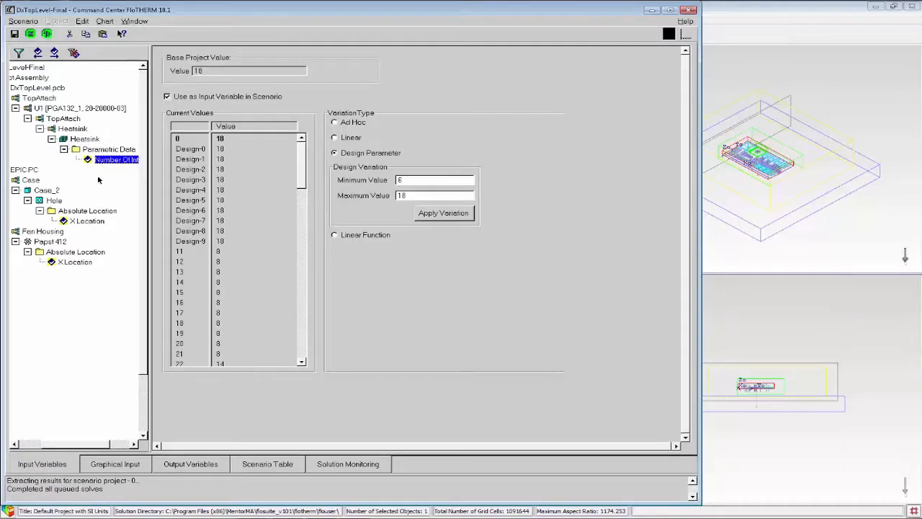
pyautogui.moveTo(78, 445); pyautogui.dragTo(99, 445)
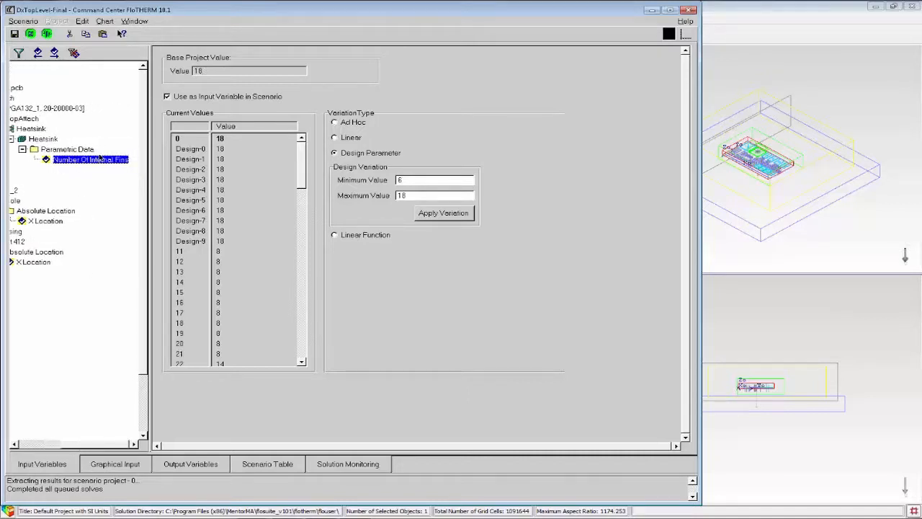
pyautogui.click(421, 195)
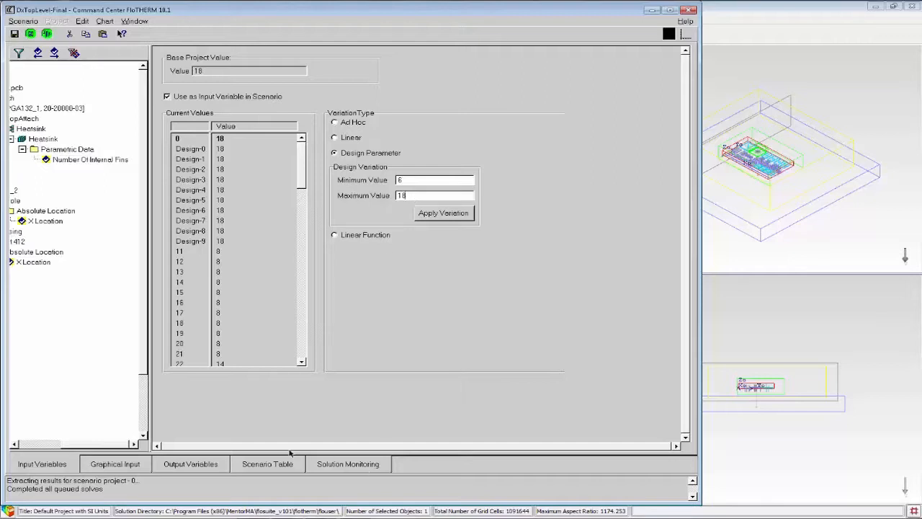
# Review the minimum and maximum design values for the X Location of the Papst 412 fan.
pyautogui.moveTo(98, 446); pyautogui.dragTo(50, 445)
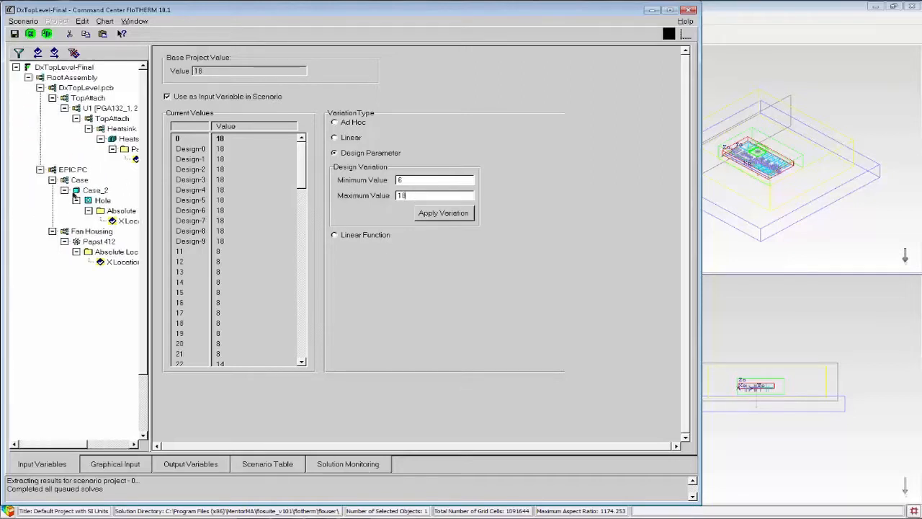
pyautogui.click(121, 262)
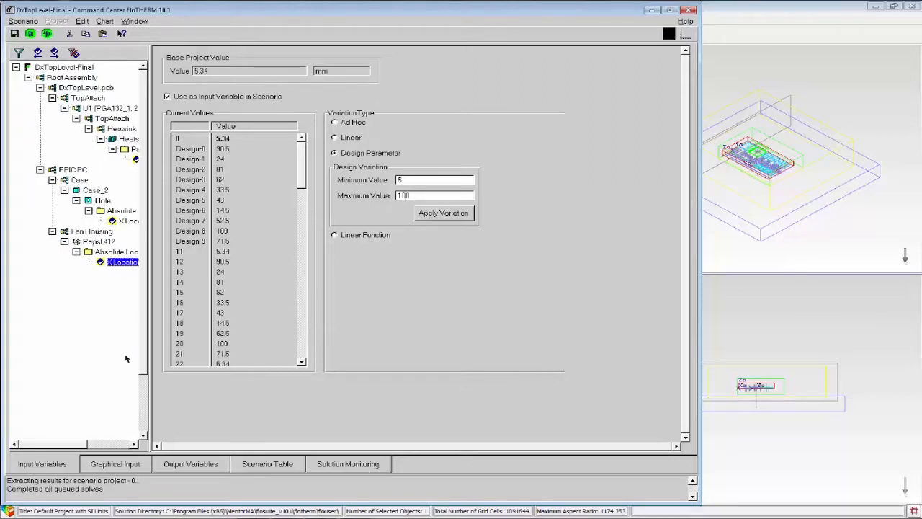
pyautogui.moveTo(63, 447); pyautogui.dragTo(83, 448)
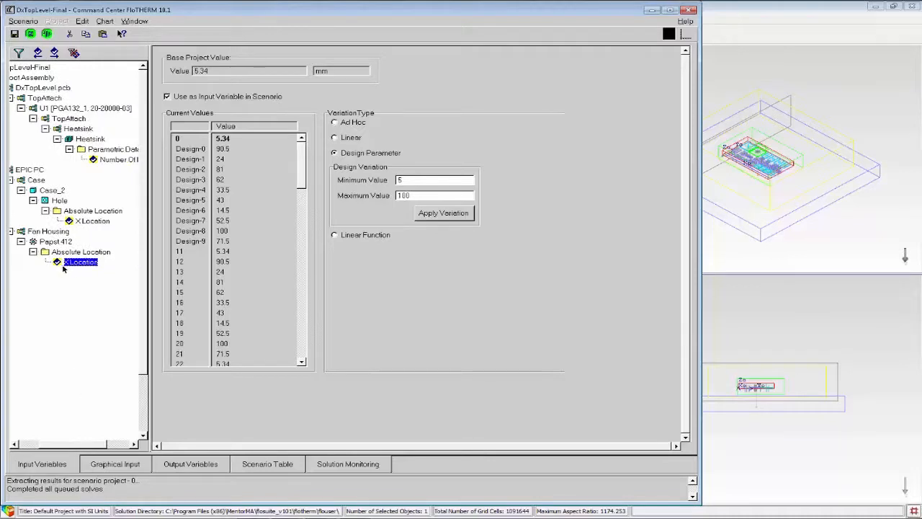
pyautogui.click(415, 182)
pyautogui.click(419, 196)
# Show the Graphical Input as a single +Y view, enlarged around the fan and heatsink.
pyautogui.click(116, 469)
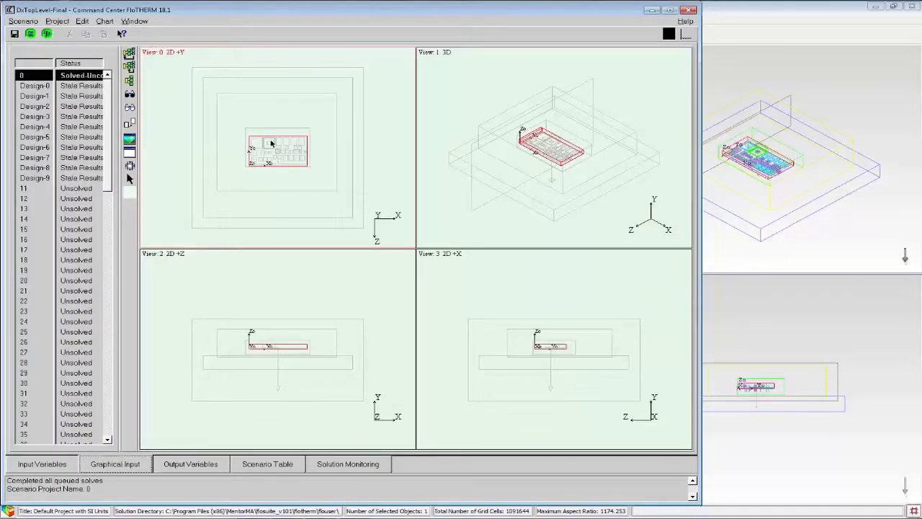
pyautogui.moveTo(224, 114); pyautogui.dragTo(297, 158)
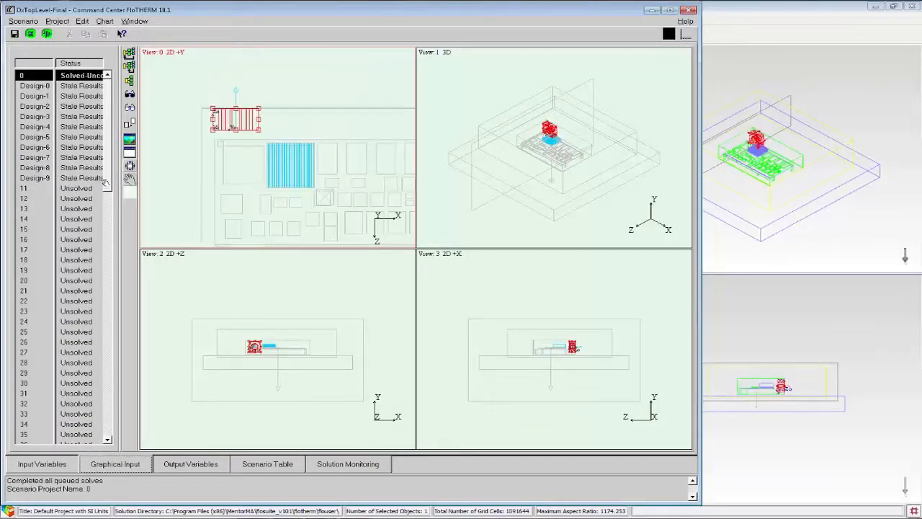
pyautogui.click(131, 154)
pyautogui.moveTo(475, 263); pyautogui.dragTo(447, 256, button='middle')
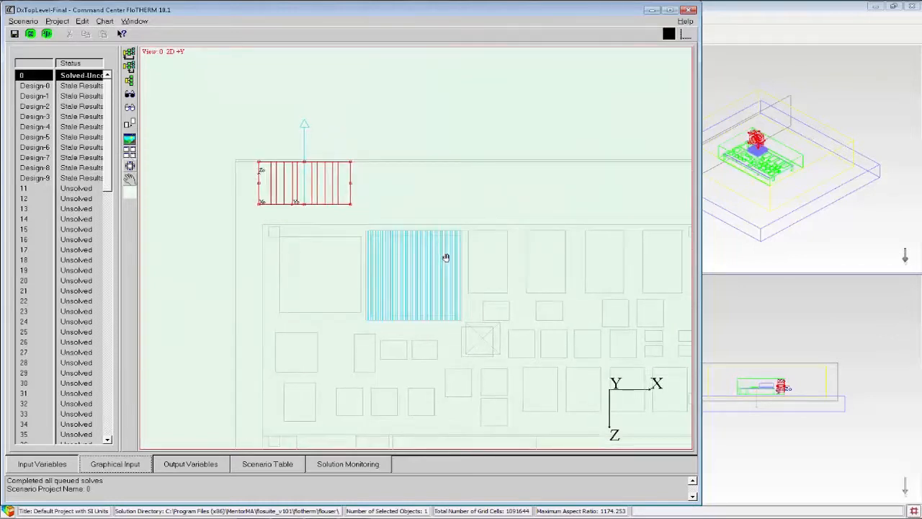
pyautogui.scroll(1, 447, 256)
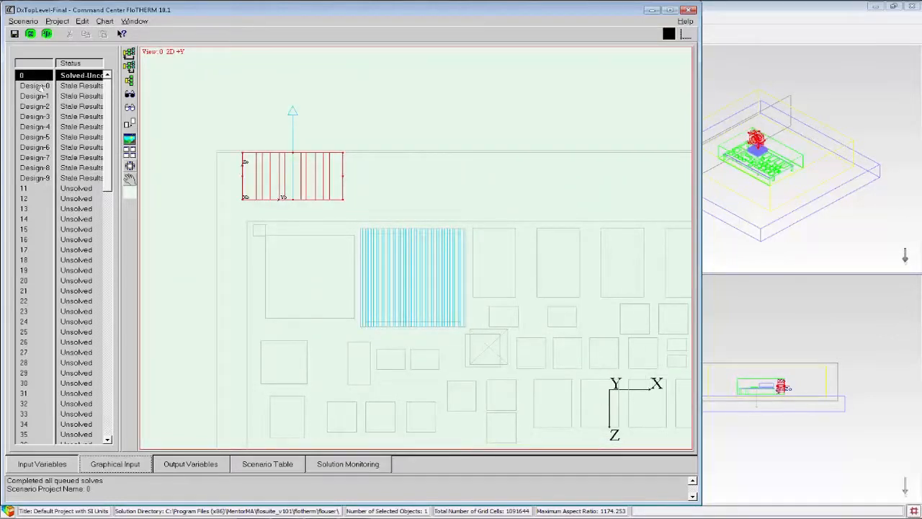
# Compare the fan position and heatsink fins across scenarios Design-0, Design-4, 16 and 20.
pyautogui.click(37, 86)
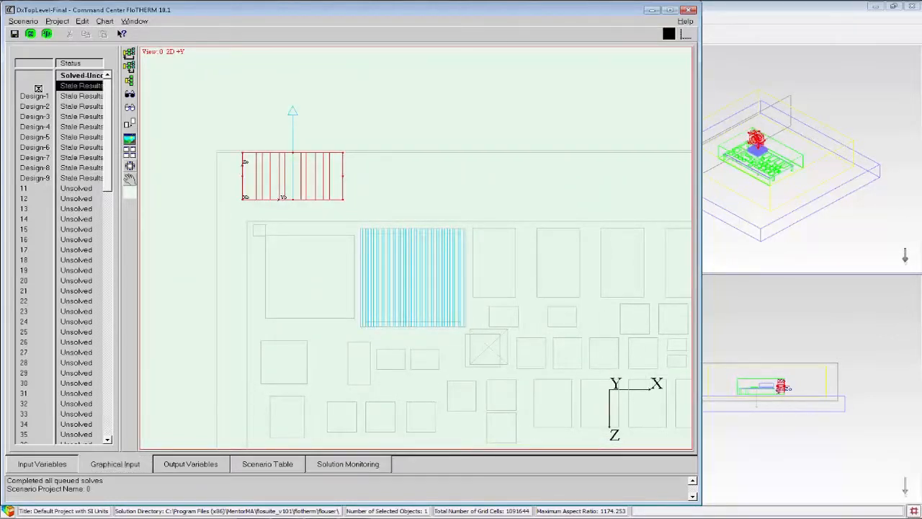
pyautogui.click(40, 126)
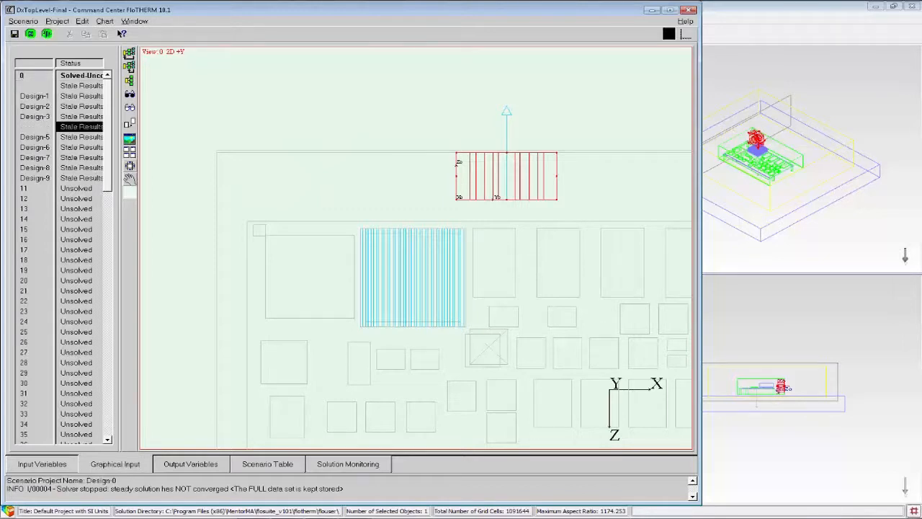
pyautogui.click(30, 240)
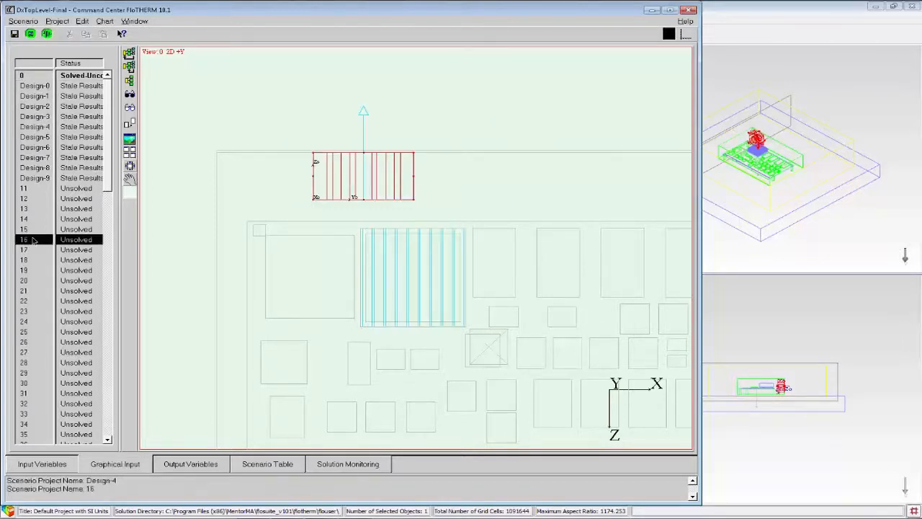
pyautogui.click(38, 280)
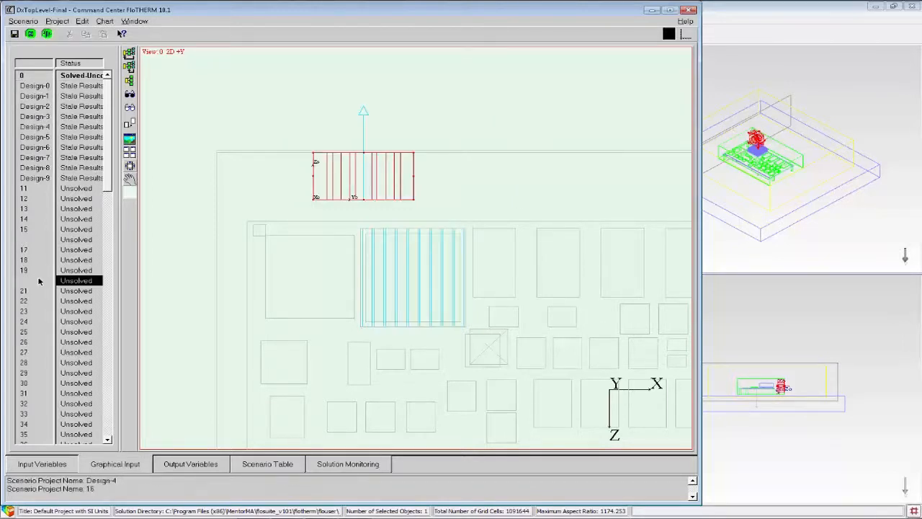
# Compare the fan position and heatsink fins across scenarios 26, 30, 33, 42, 47 and 31.
pyautogui.click(39, 341)
pyautogui.click(38, 382)
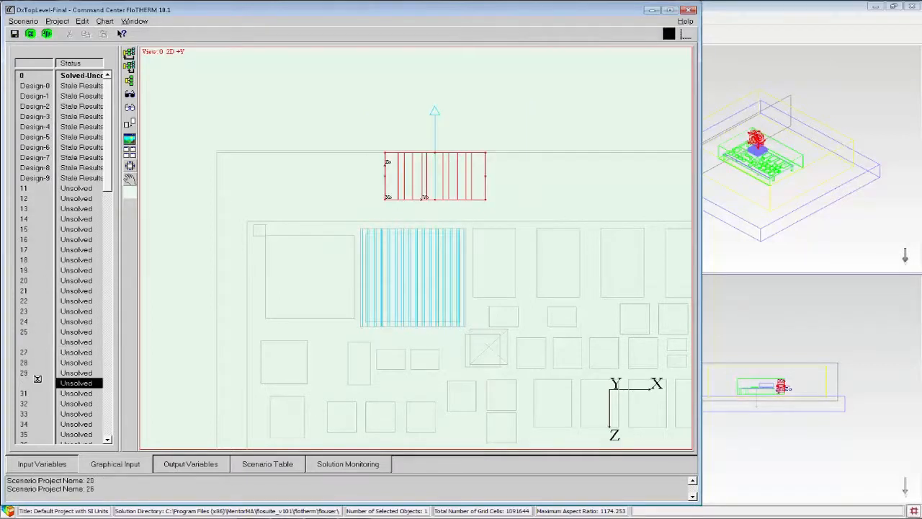
pyautogui.click(34, 415)
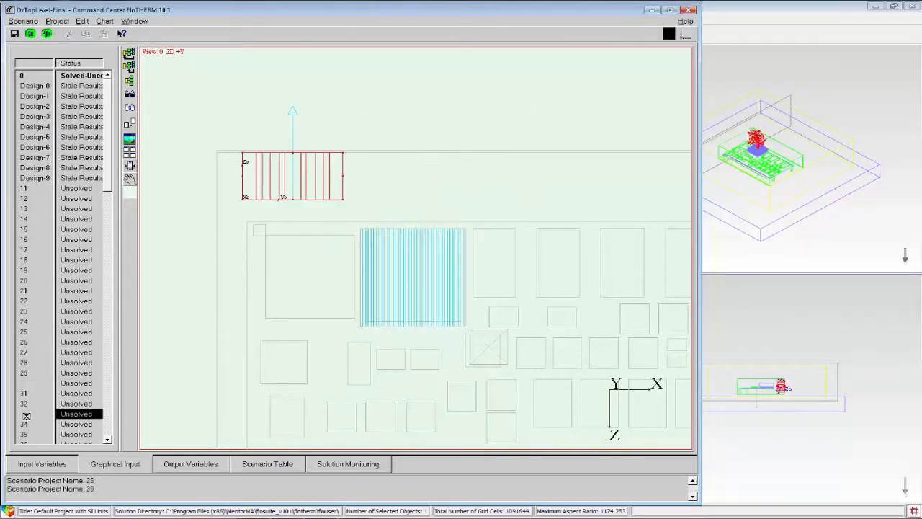
pyautogui.scroll(-5, 28, 370)
pyautogui.click(28, 352)
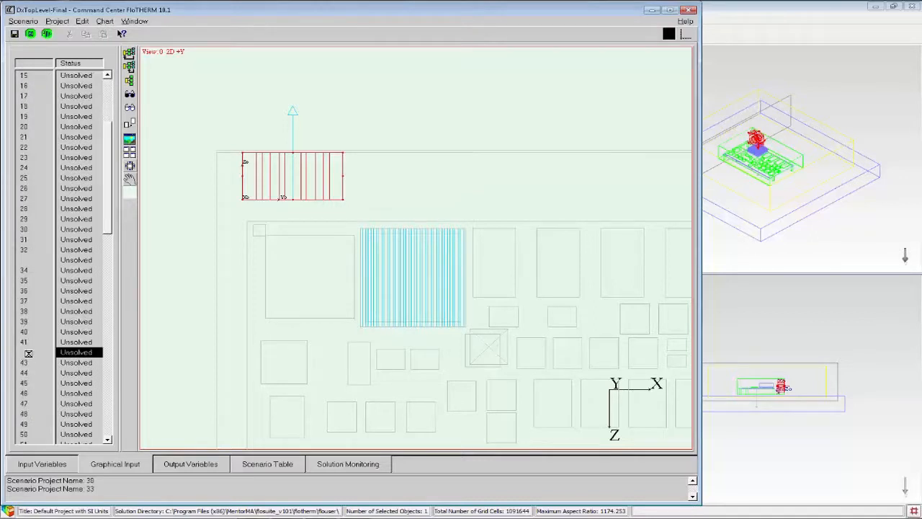
pyautogui.click(33, 407)
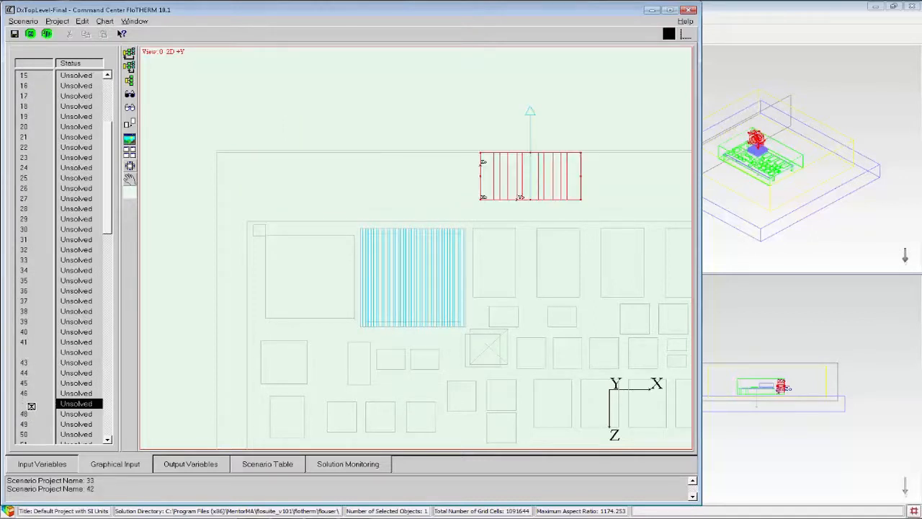
pyautogui.click(27, 242)
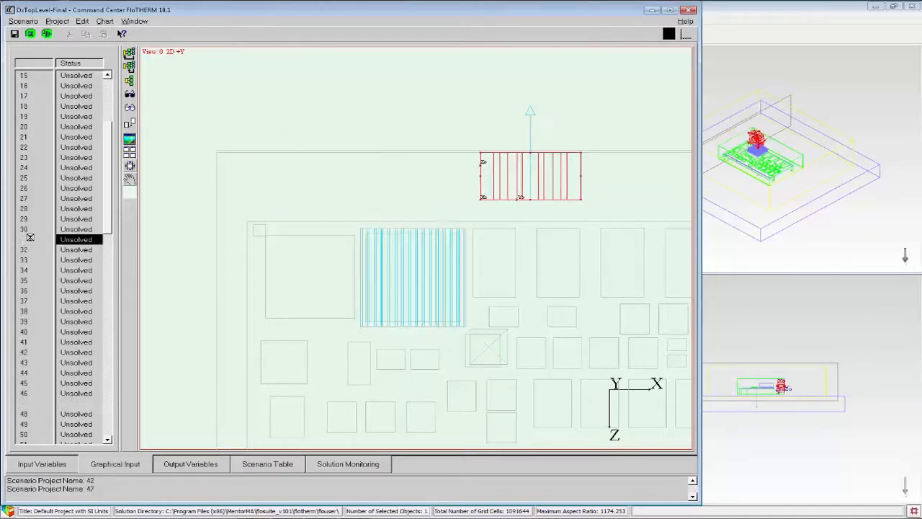
# Review the cost function settings for the U1 die junction Temperature output, and compare the designs in the Scenario Table.
pyautogui.click(194, 466)
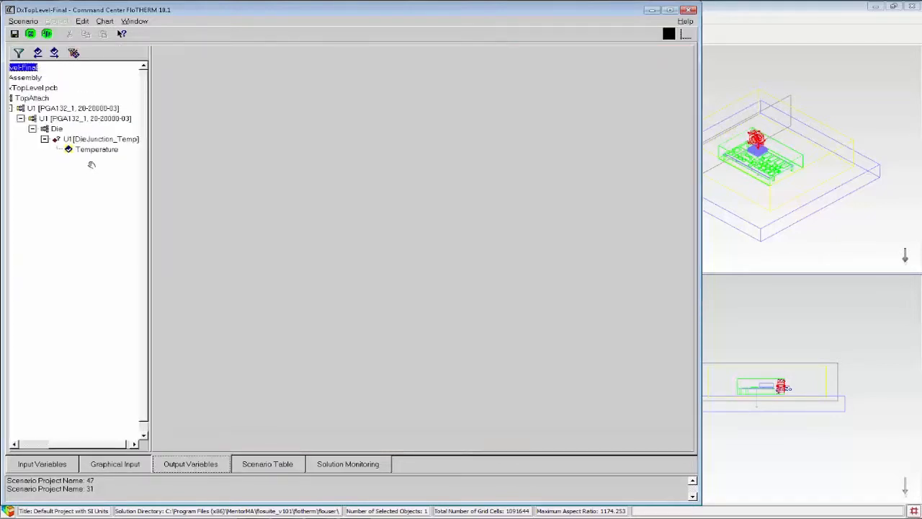
pyautogui.click(81, 149)
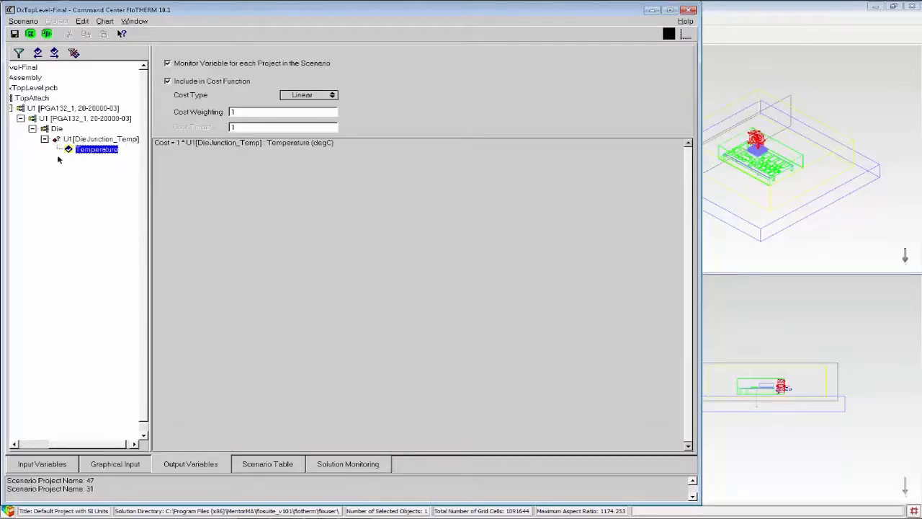
pyautogui.click(272, 466)
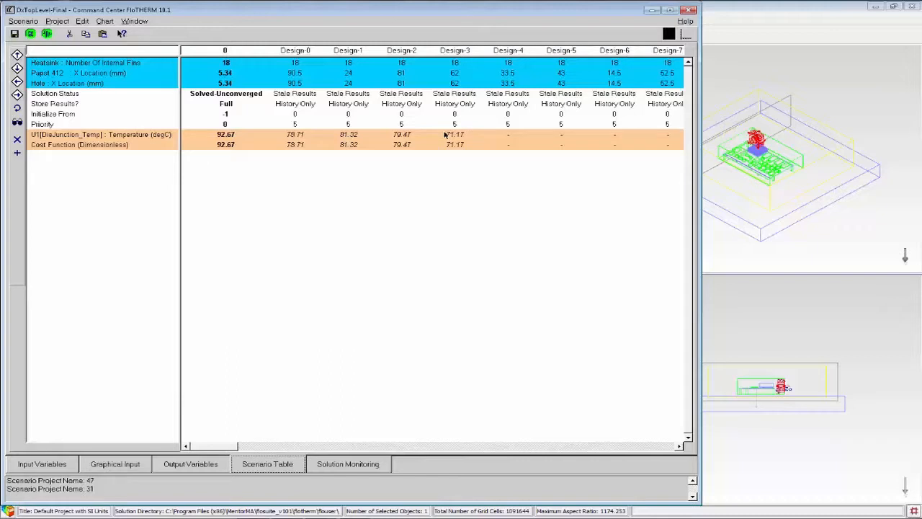
# Inspect the fan position and heatsink fins of Design-3 in the Graphical Input, and return to the Input Variables.
pyautogui.click(109, 461)
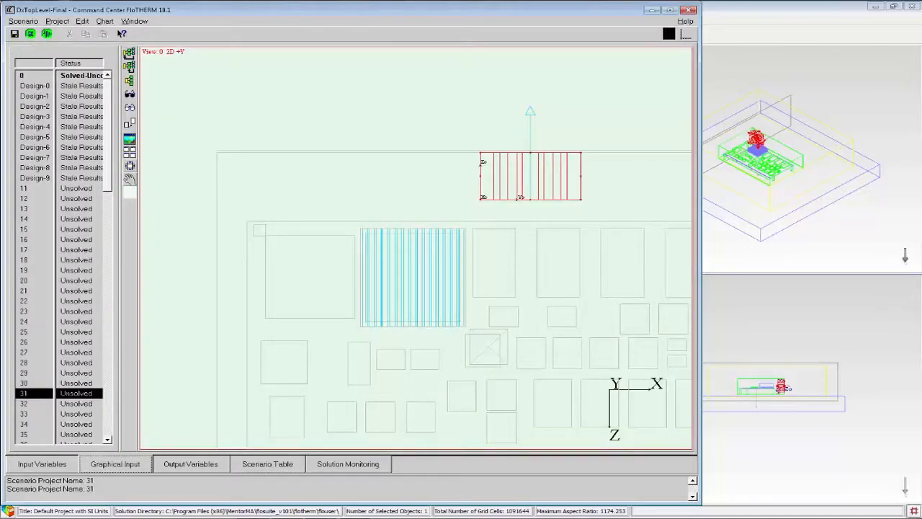
pyautogui.click(29, 116)
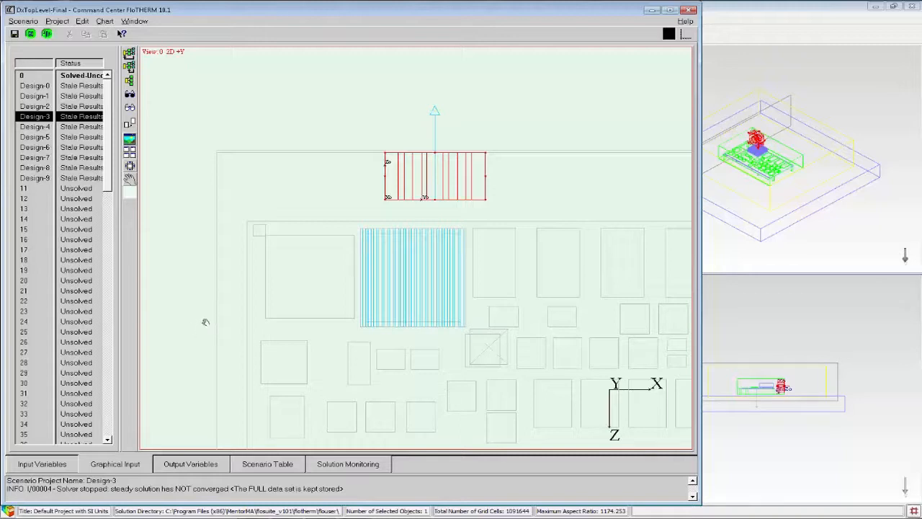
pyautogui.click(37, 464)
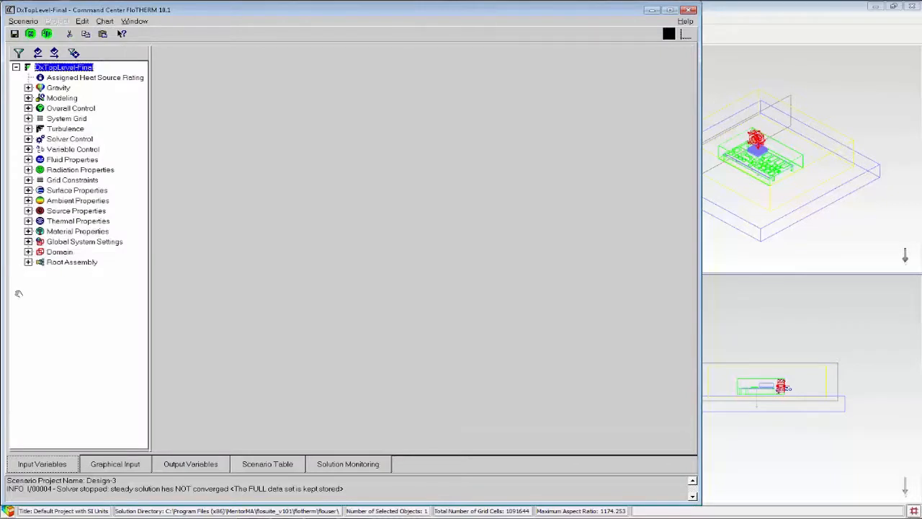